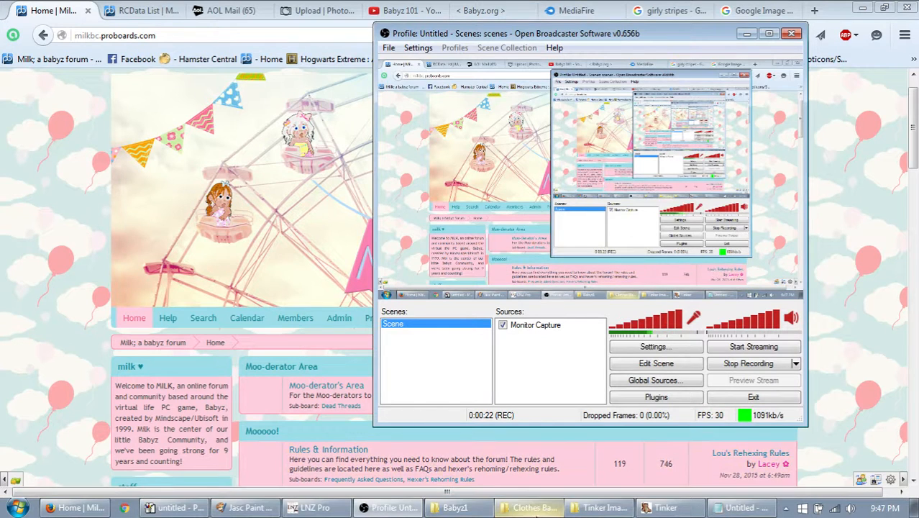
# Step: Bring up the Clothes Bases and Tinker Images folders and look through the list of clothing base files
pyautogui.click(534, 507)
pyautogui.click(603, 508)
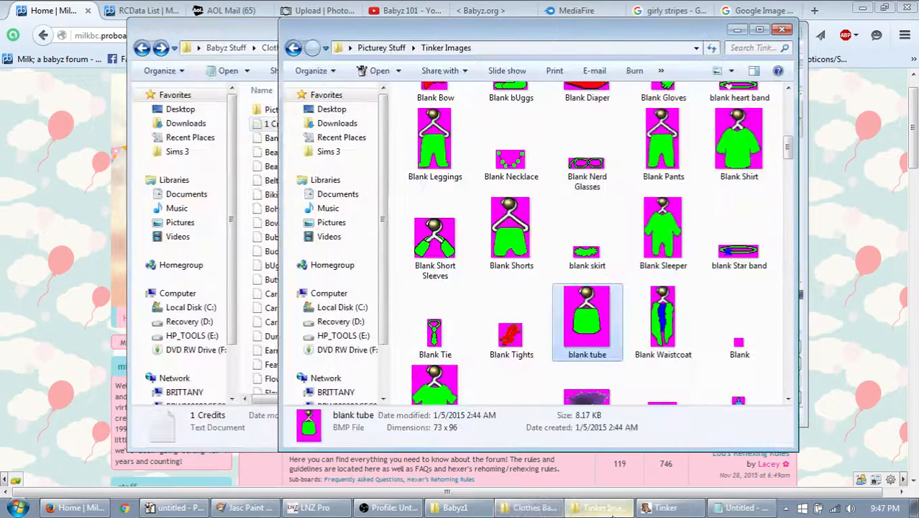
pyautogui.click(341, 46)
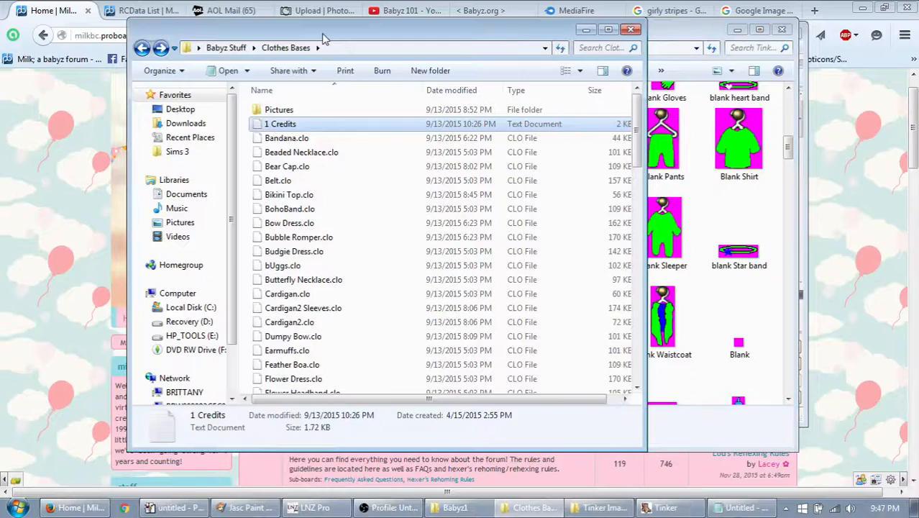
pyautogui.moveTo(325, 42); pyautogui.dragTo(418, 44)
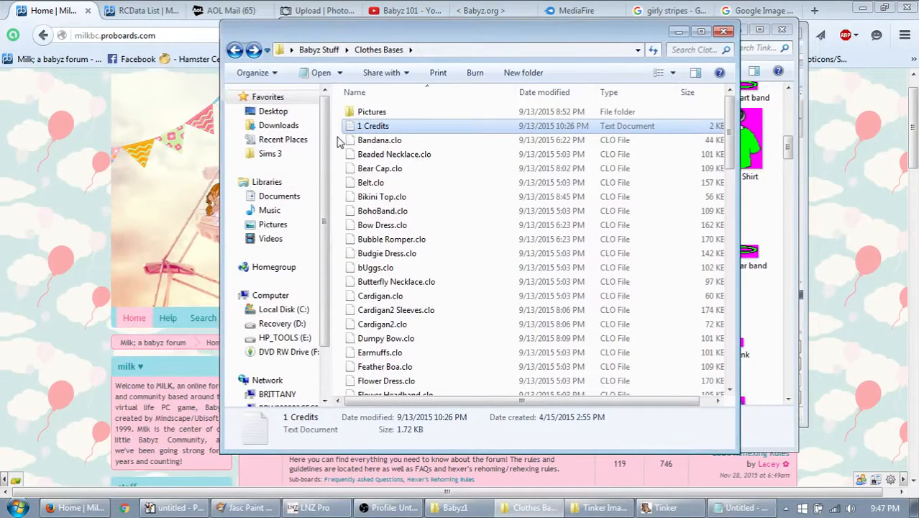
pyautogui.moveTo(341, 144); pyautogui.dragTo(341, 391)
pyautogui.scroll(20, 341, 392)
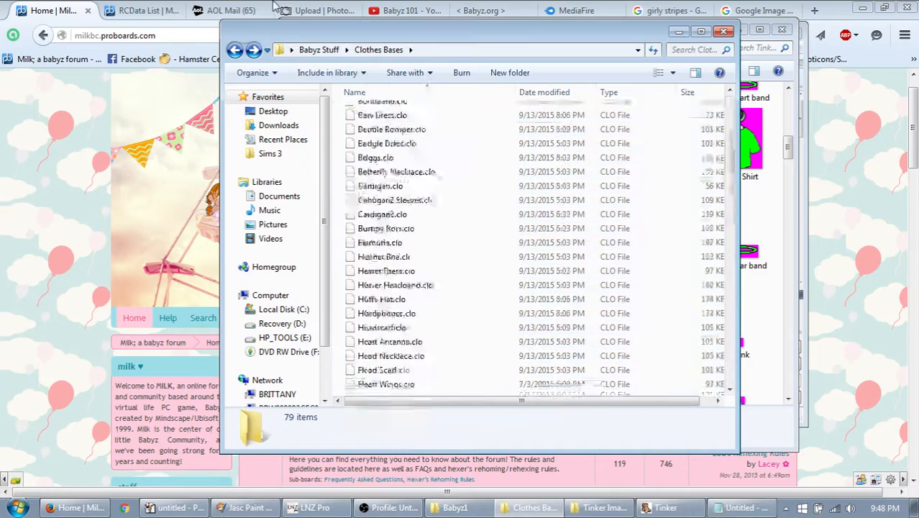
# Step: Review the creators listed for each clothing base in the 1 Credits text file and close it
pyautogui.doubleClick(387, 127)
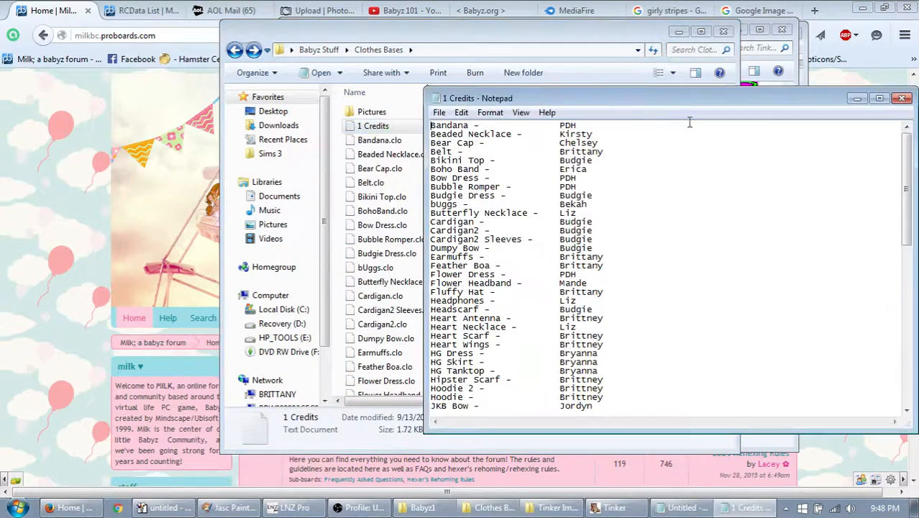
pyautogui.moveTo(656, 103); pyautogui.dragTo(506, 61)
pyautogui.scroll(-8, 739, 205)
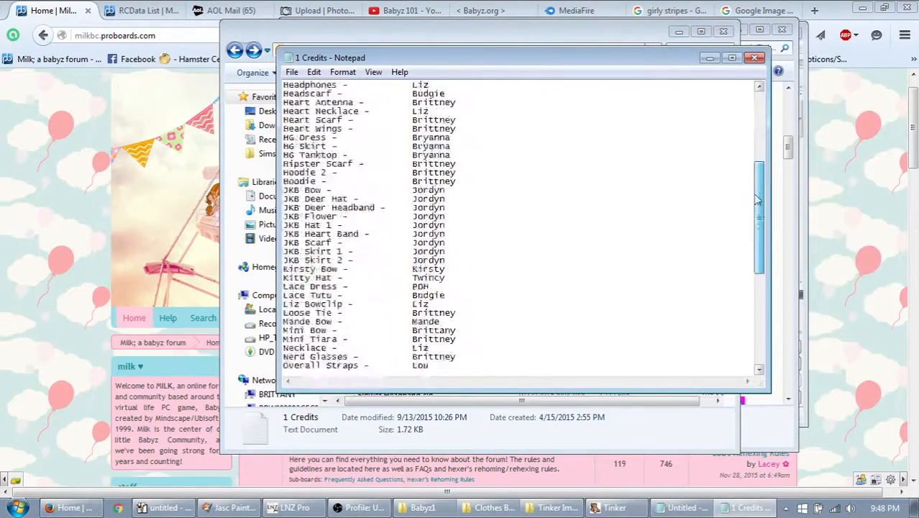
pyautogui.scroll(8, 739, 205)
pyautogui.click(754, 57)
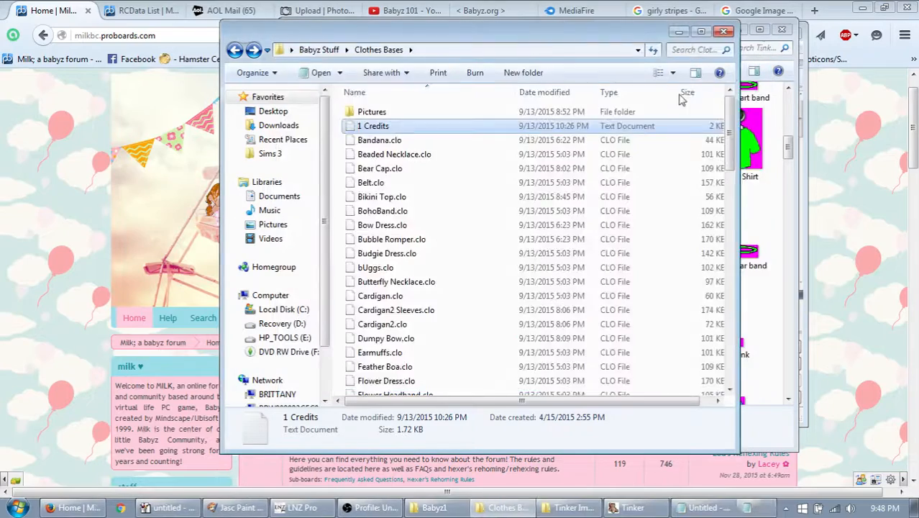
# Step: View the preview images in the Clothes Bases Pictures subfolder and minimize both folder windows
pyautogui.doubleClick(400, 113)
pyautogui.moveTo(729, 128); pyautogui.dragTo(722, 90)
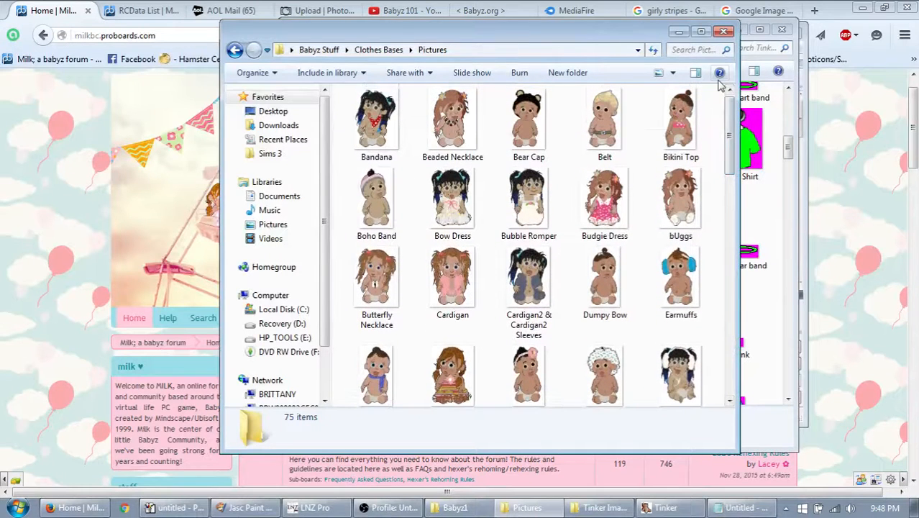
pyautogui.click(678, 33)
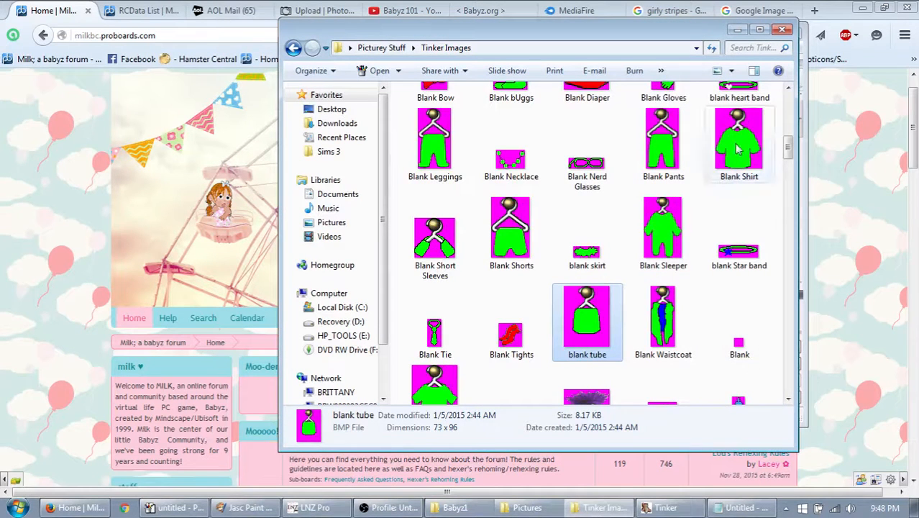
pyautogui.click(738, 31)
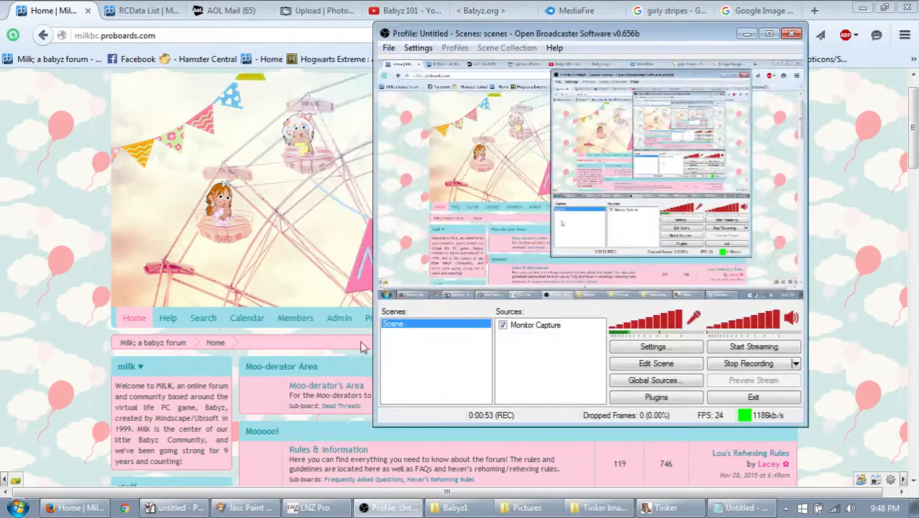
# Step: Check the contents of the Adopted Babyz folder inside Babyz1 and return to the Babyz1 folder
pyautogui.click(458, 508)
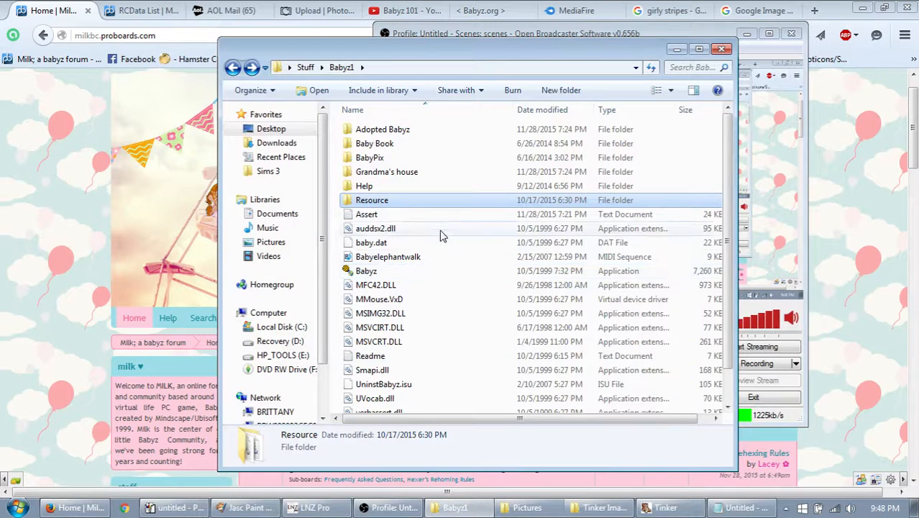
pyautogui.doubleClick(383, 131)
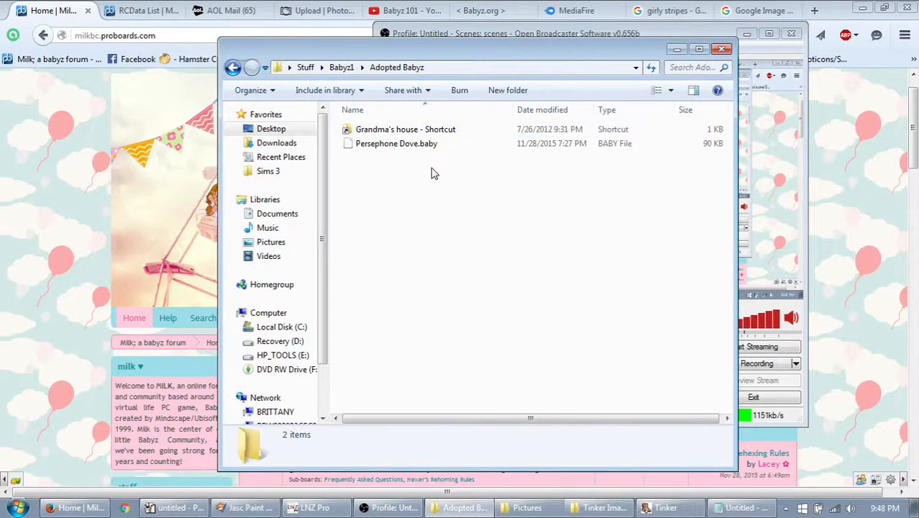
pyautogui.click(400, 146)
pyautogui.click(445, 220)
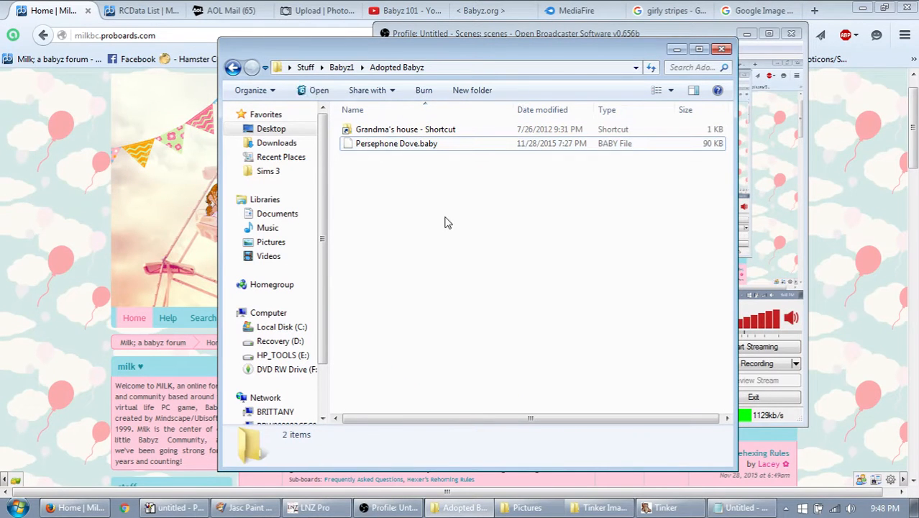
pyautogui.click(232, 67)
# Step: Make a copy of Blue Sweater.clo within the Clothes folder inside Babyz1's Resource folder
pyautogui.doubleClick(402, 202)
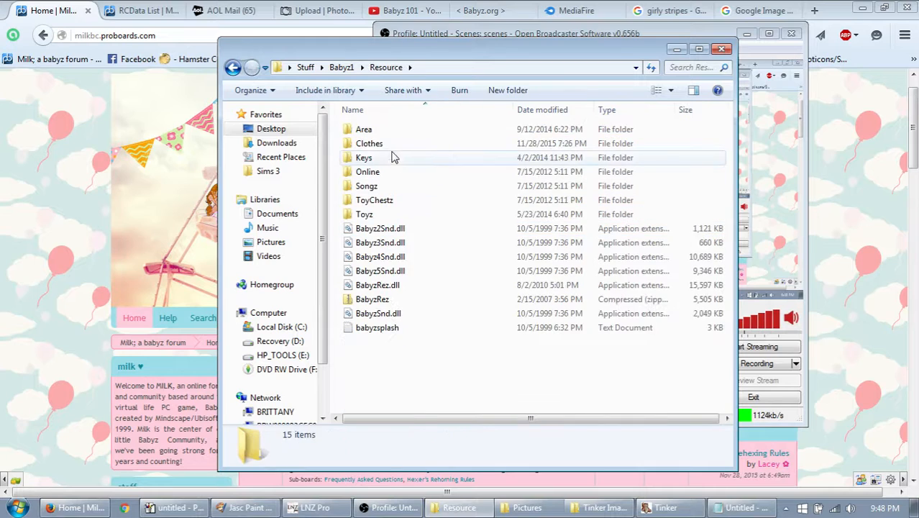
pyautogui.doubleClick(390, 144)
pyautogui.moveTo(728, 137)
pyautogui.mouseDown()
pyautogui.moveTo(724, 384)
pyautogui.moveTo(716, 135)
pyautogui.mouseUp()
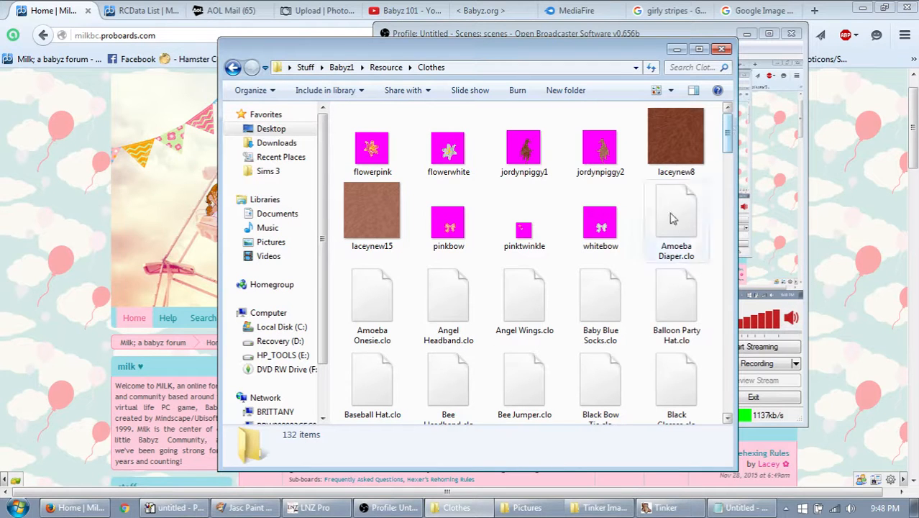
pyautogui.moveTo(731, 133); pyautogui.dragTo(731, 167)
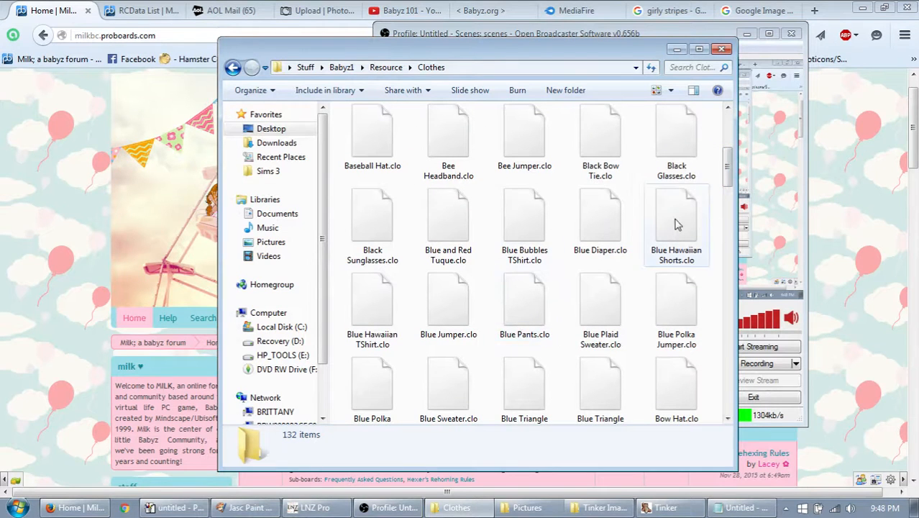
pyautogui.moveTo(728, 173); pyautogui.dragTo(731, 182)
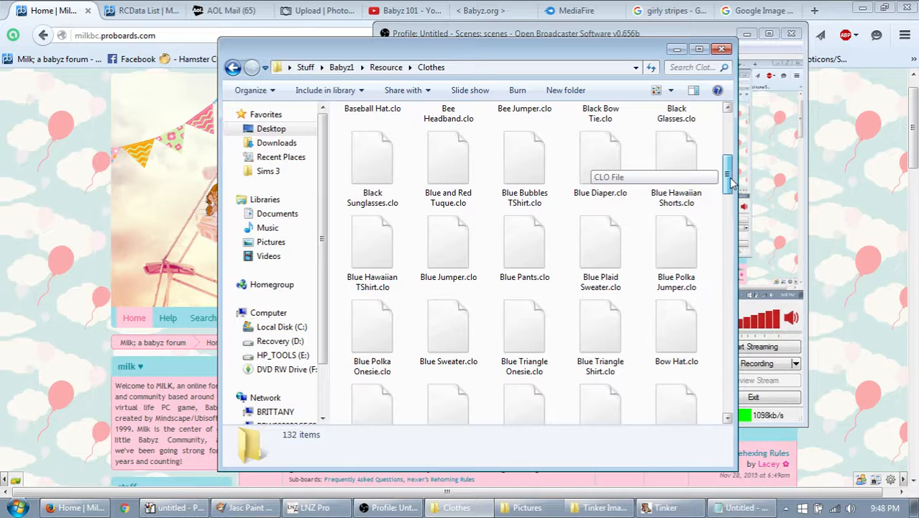
pyautogui.click(447, 352)
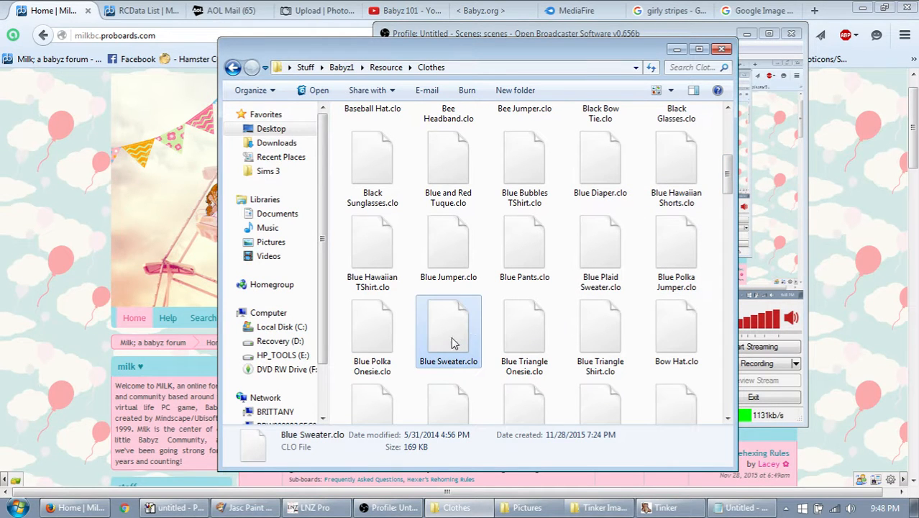
pyautogui.moveTo(453, 344); pyautogui.dragTo(523, 351)
pyautogui.click(550, 358)
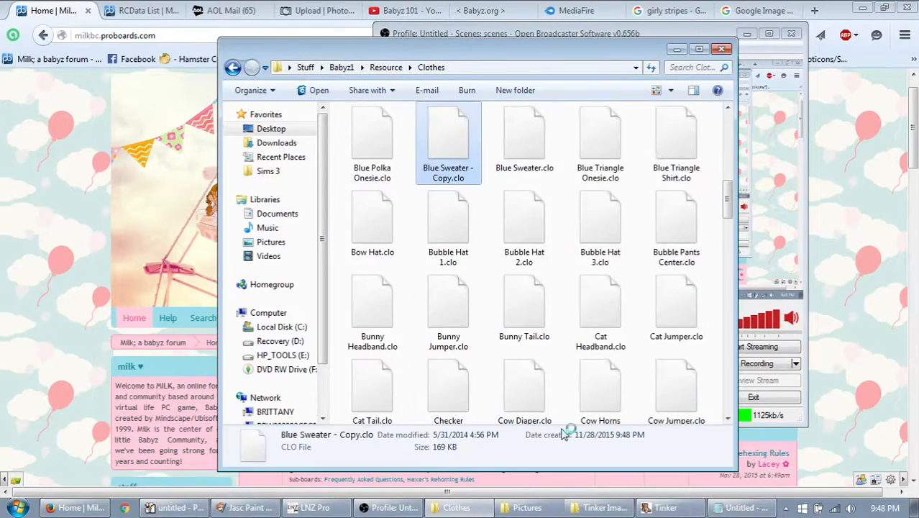
# Step: Rename the copied Blue Sweater file as Tube Top.clo
pyautogui.click(454, 179)
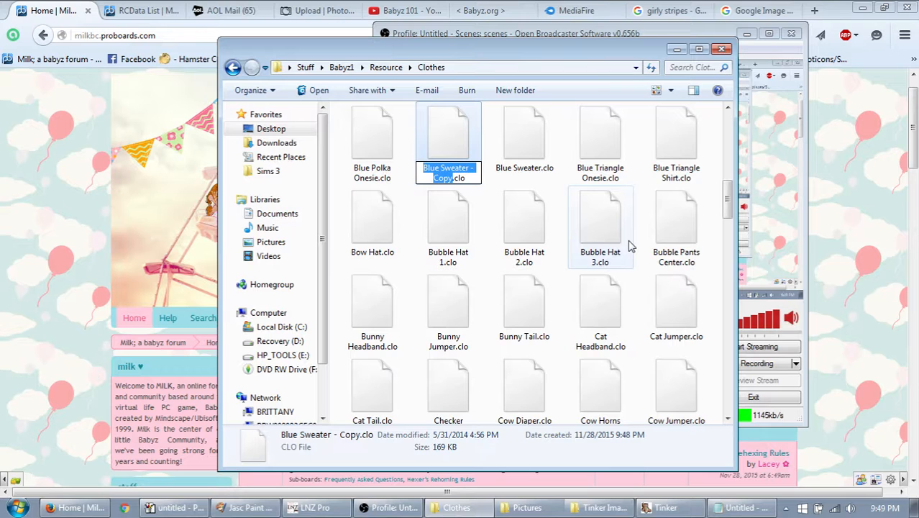
pyautogui.write('Tube Top')
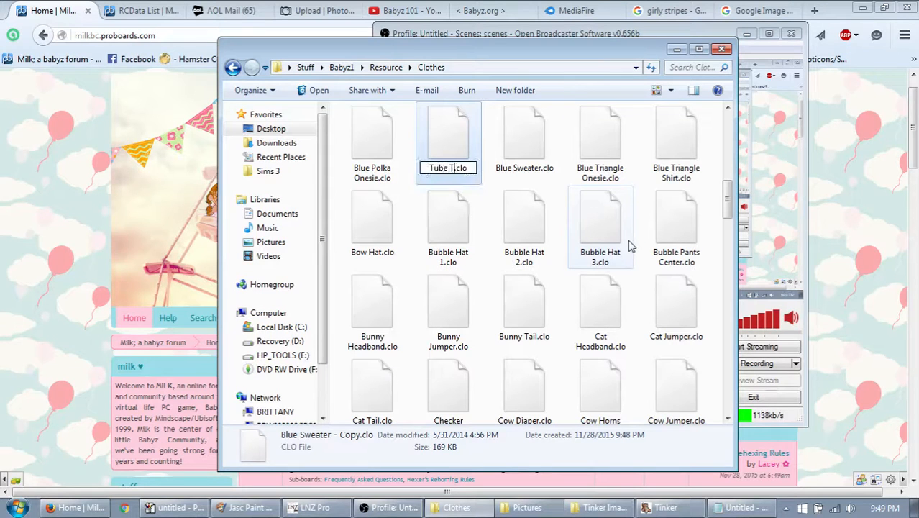
pyautogui.press('Return')
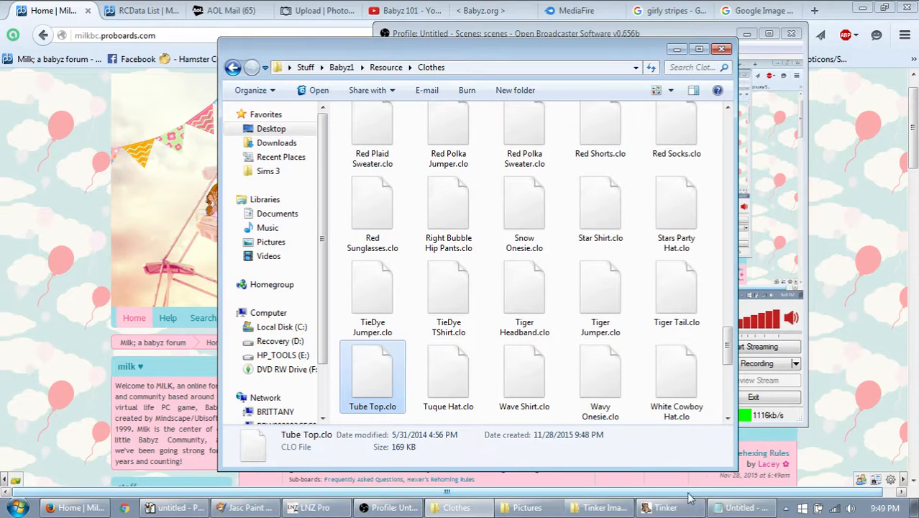
# Step: Switch to LNZ Pro and open Tube Top.clo from the Clothes folder in it
pyautogui.click(314, 509)
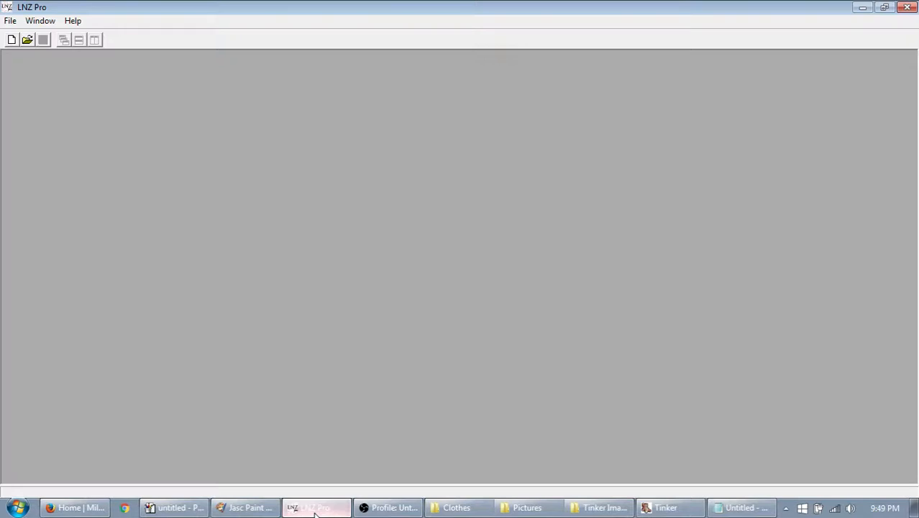
pyautogui.click(476, 511)
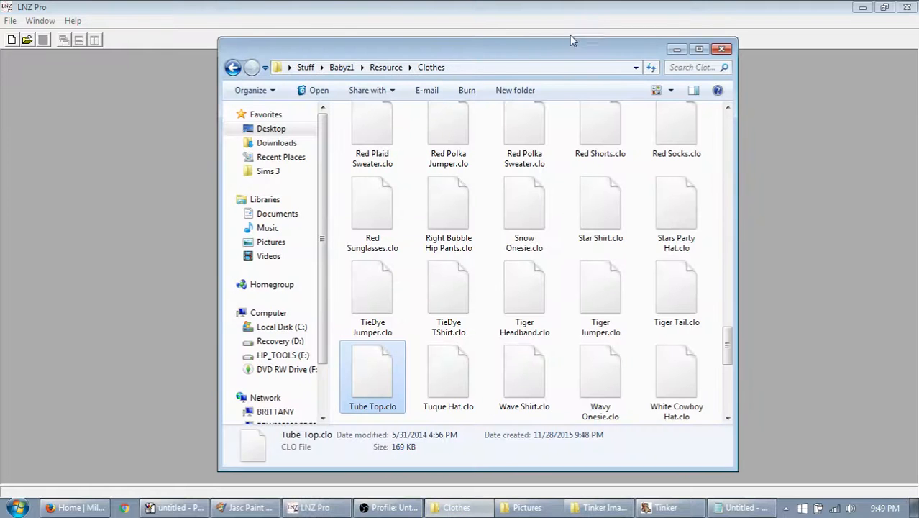
pyautogui.moveTo(561, 53); pyautogui.dragTo(686, 30)
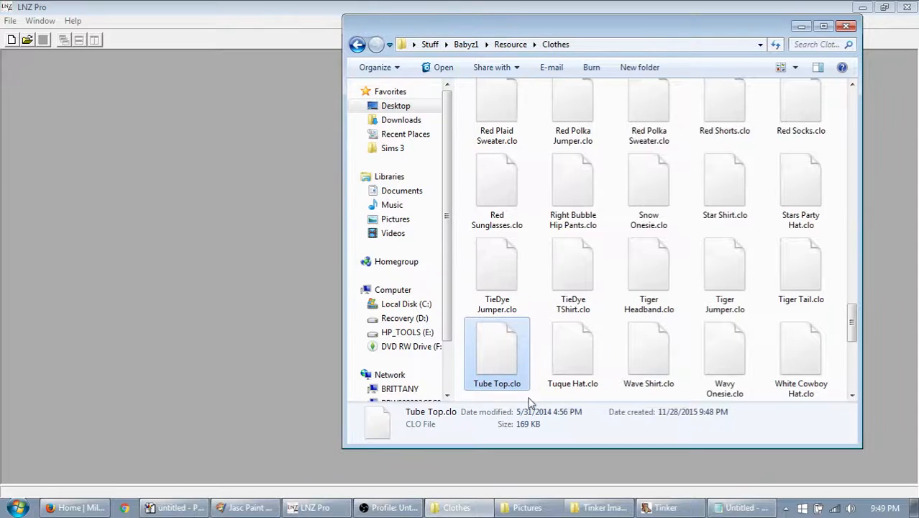
pyautogui.moveTo(502, 352); pyautogui.dragTo(111, 204)
pyautogui.click(180, 198)
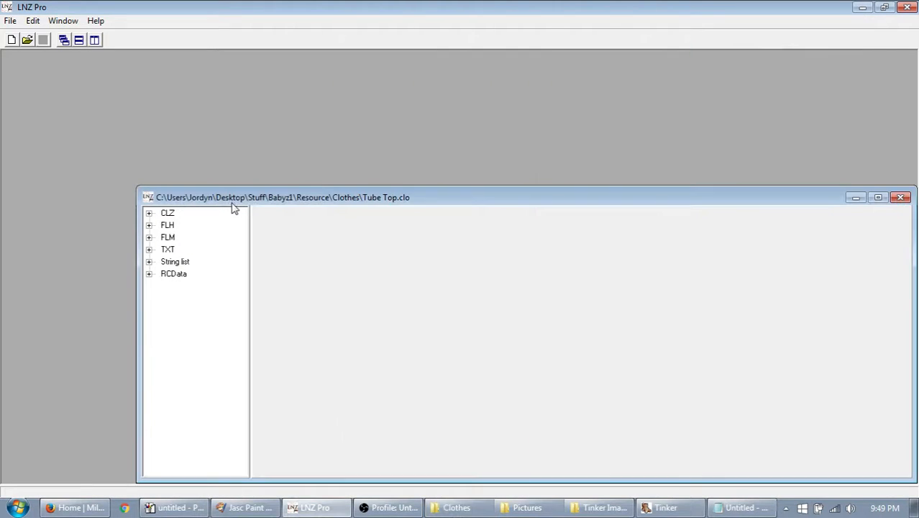
pyautogui.moveTo(231, 203); pyautogui.dragTo(201, 124)
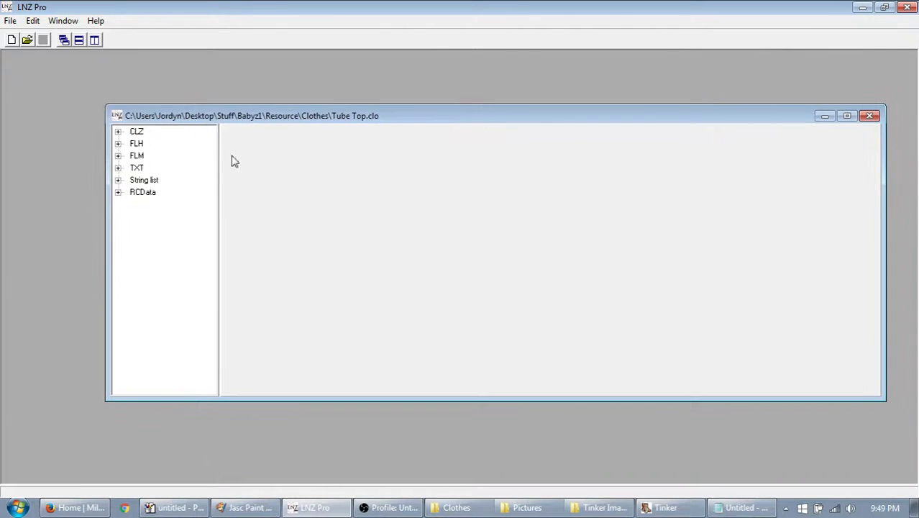
# Step: Set the numeric Breed ID in Tube Top.clo's RCData to 32000
pyautogui.click(142, 193)
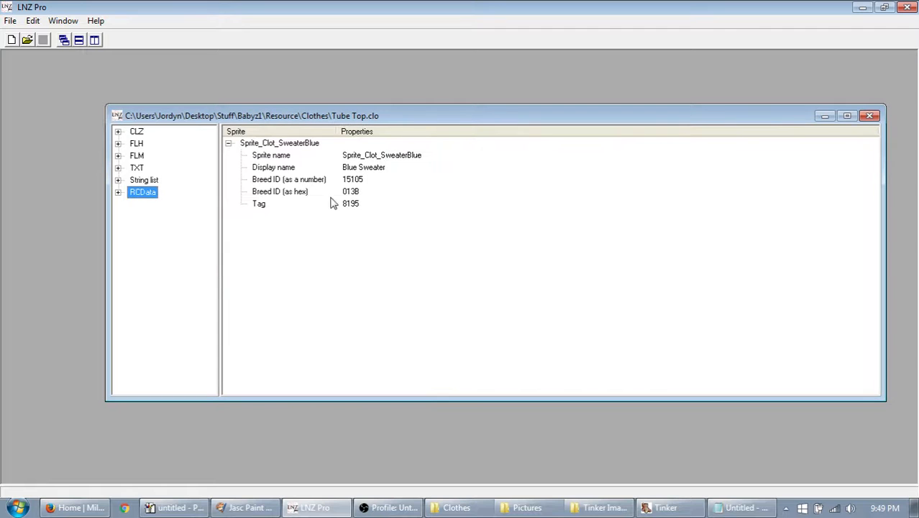
pyautogui.click(352, 180)
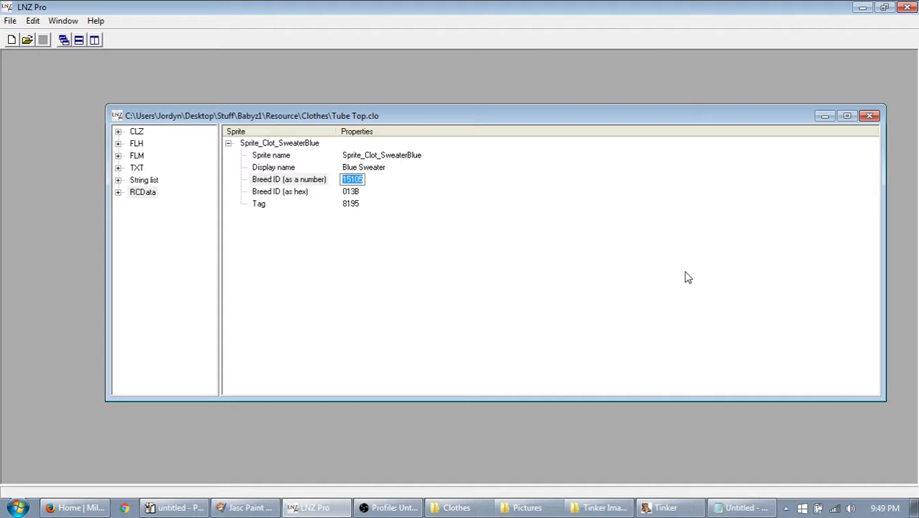
pyautogui.write('32000')
pyautogui.press('Return')
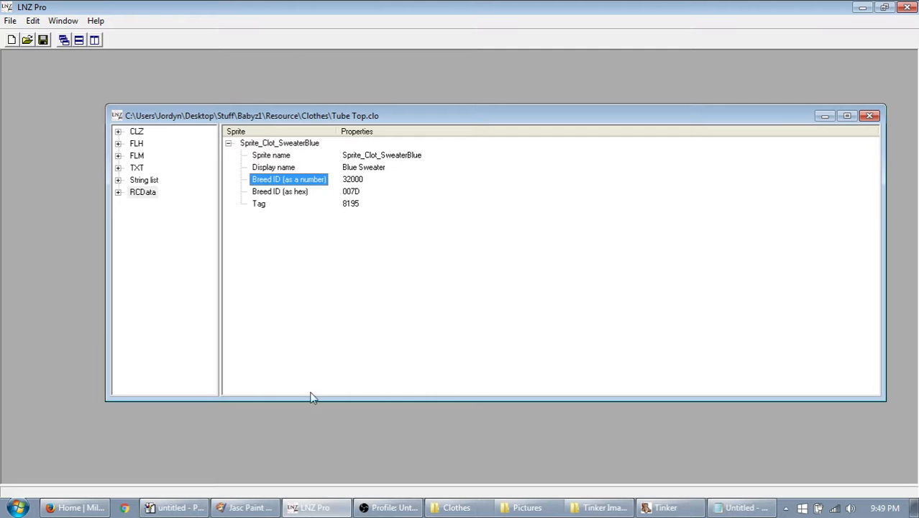
# Step: Check the claimed breed ID ranges in the forum's RCData List thread in the browser and return to LNZ Pro
pyautogui.click(72, 509)
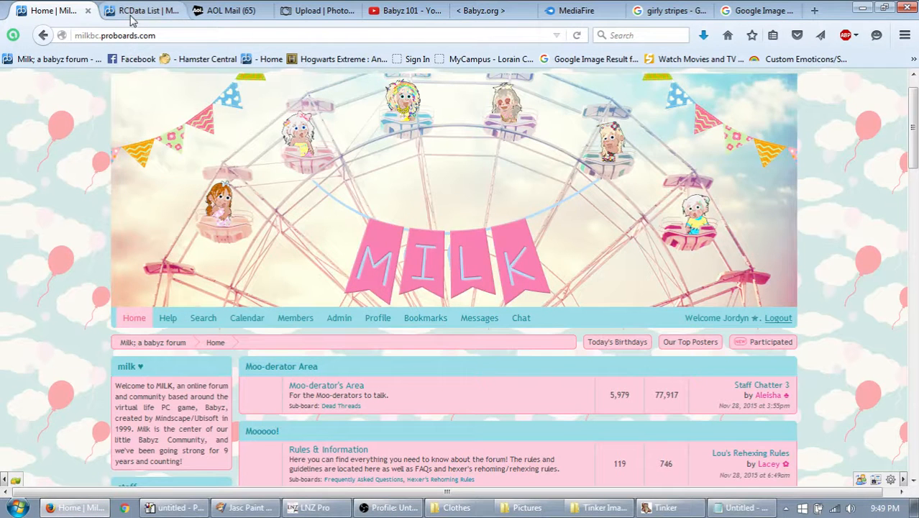
pyautogui.click(137, 11)
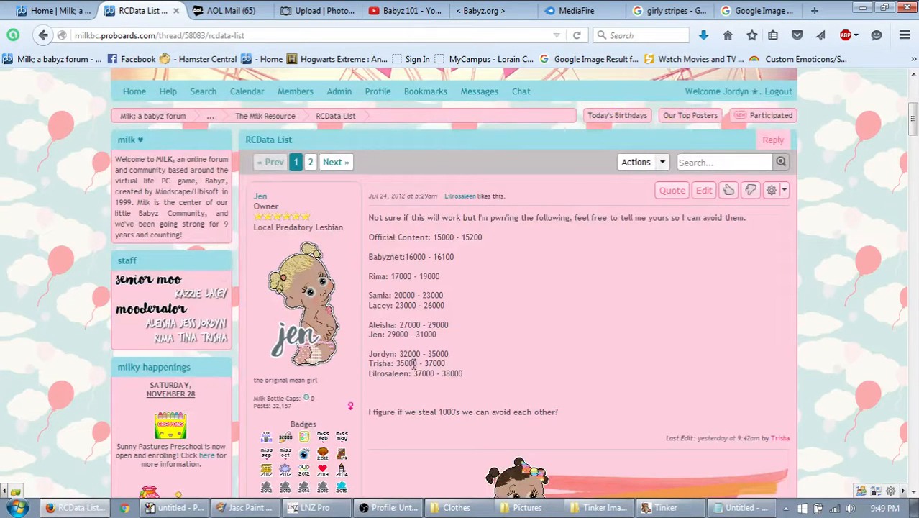
pyautogui.moveTo(368, 354); pyautogui.dragTo(450, 354)
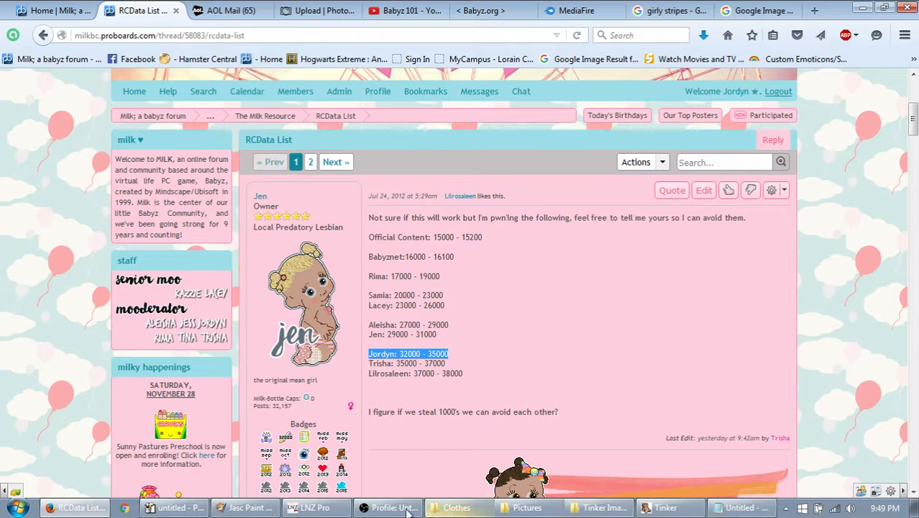
pyautogui.click(315, 508)
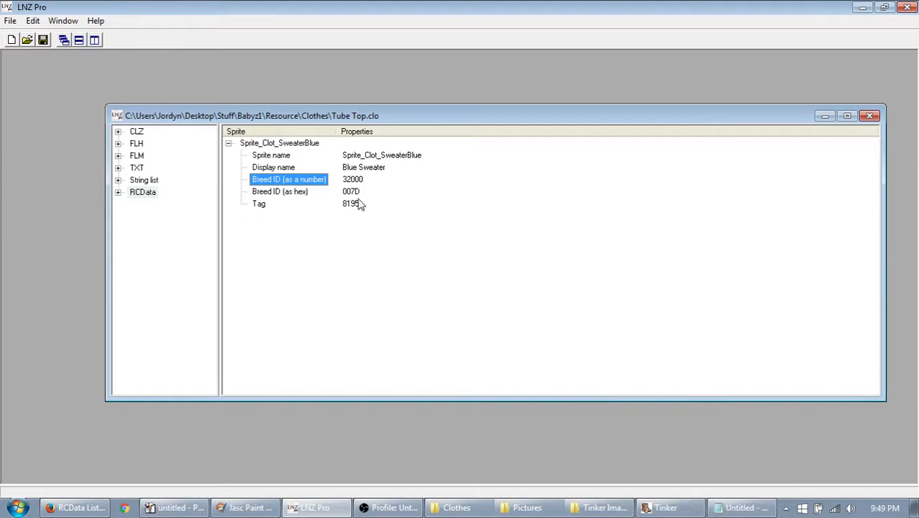
pyautogui.moveTo(389, 122); pyautogui.dragTo(379, 116)
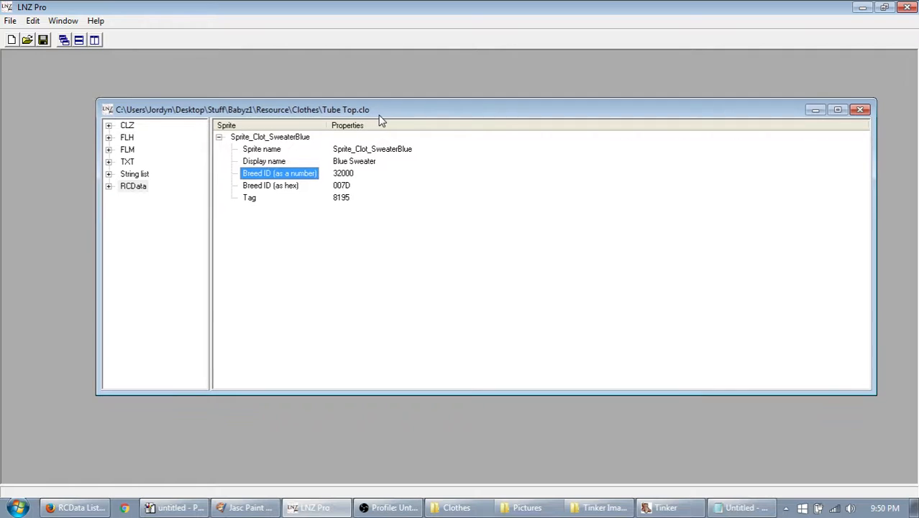
# Step: Delete every ball line and the sleeves comment below ball 4 in Tube Top.clo's CLZ ballinfo section and save the file
pyautogui.click(128, 128)
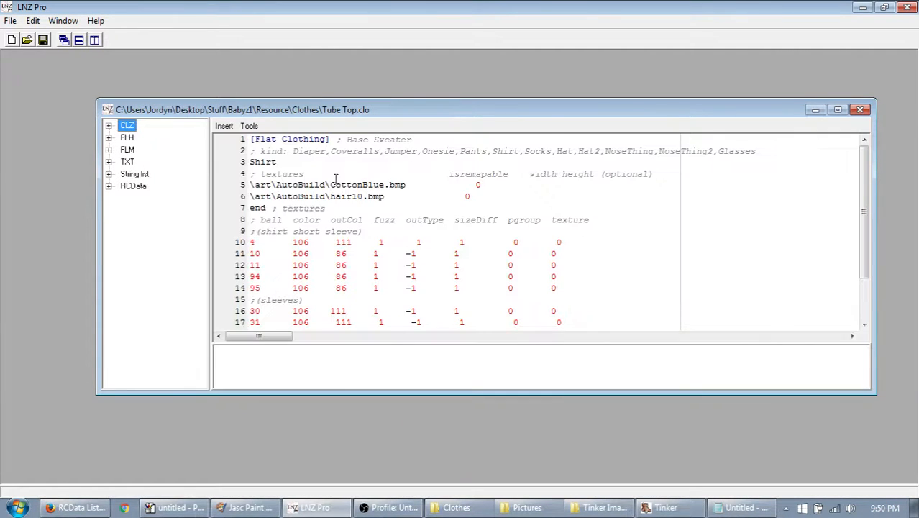
pyautogui.click(838, 110)
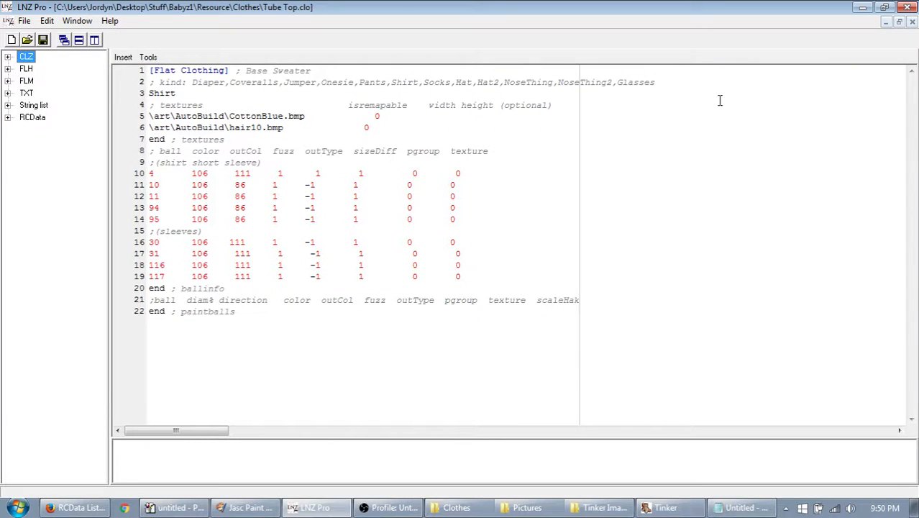
pyautogui.moveTo(151, 174); pyautogui.dragTo(148, 185)
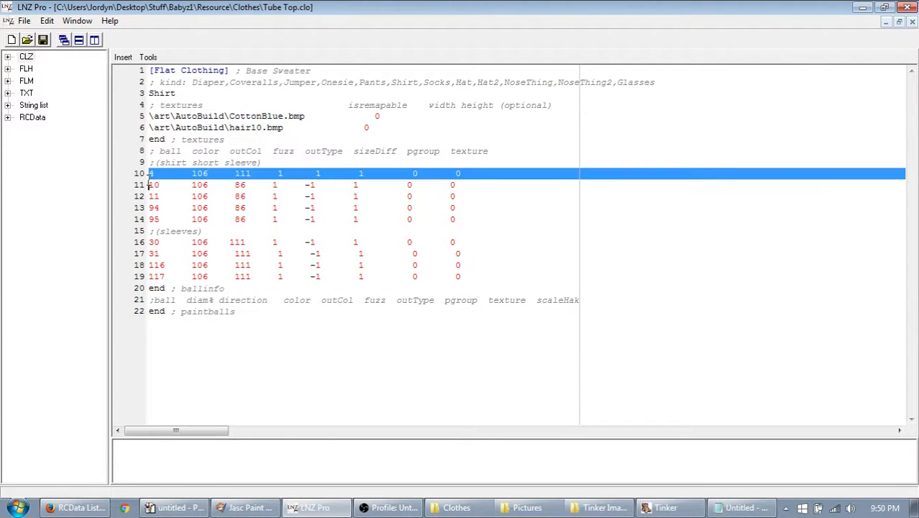
pyautogui.click(171, 185)
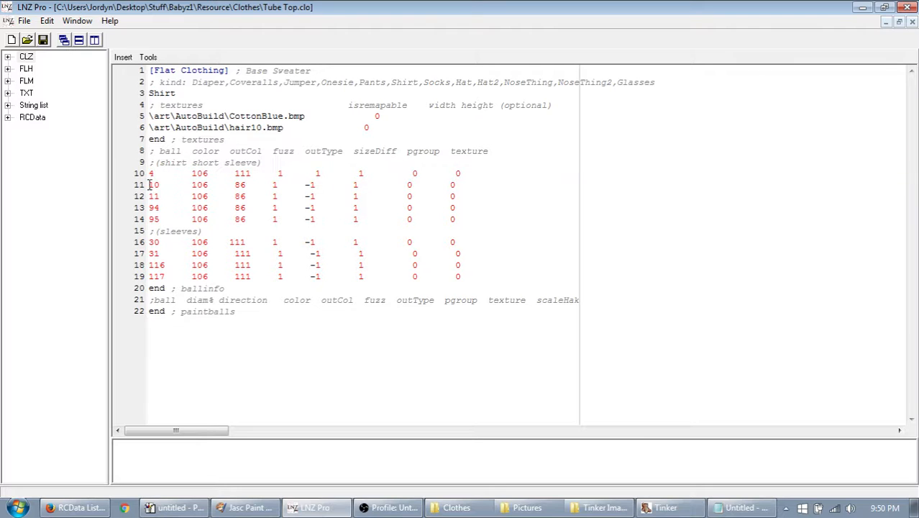
pyautogui.moveTo(149, 185); pyautogui.dragTo(141, 230)
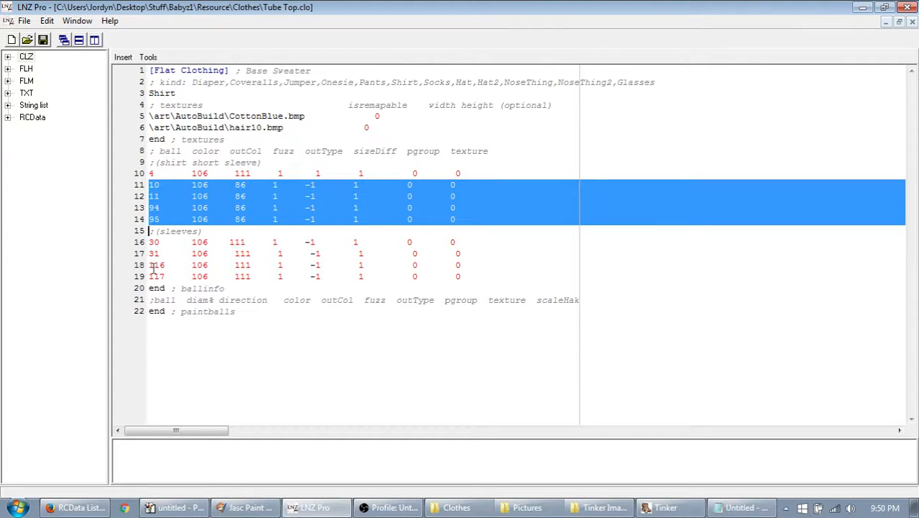
pyautogui.click(153, 207)
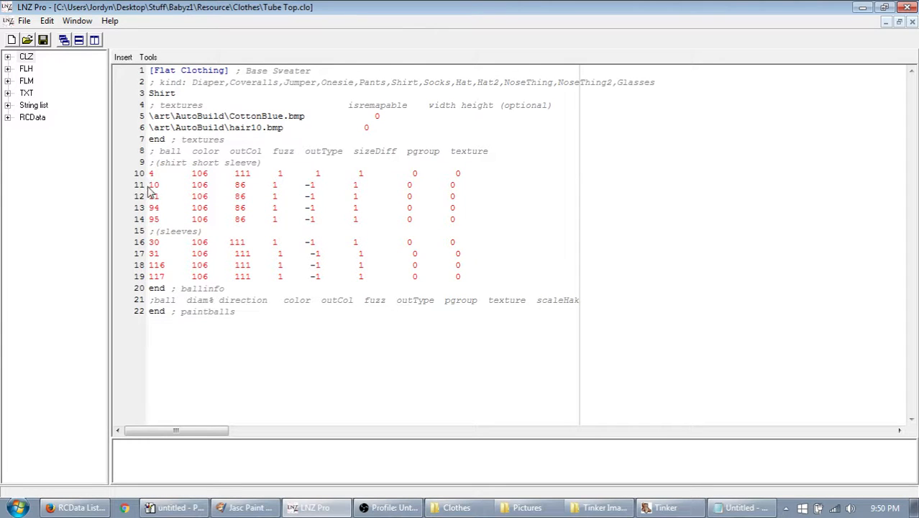
pyautogui.moveTo(151, 185); pyautogui.dragTo(136, 284)
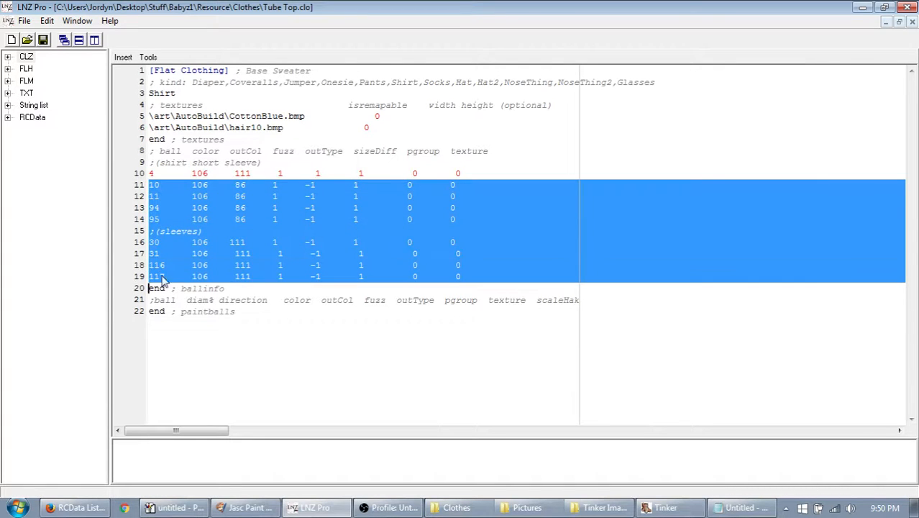
pyautogui.press('Delete')
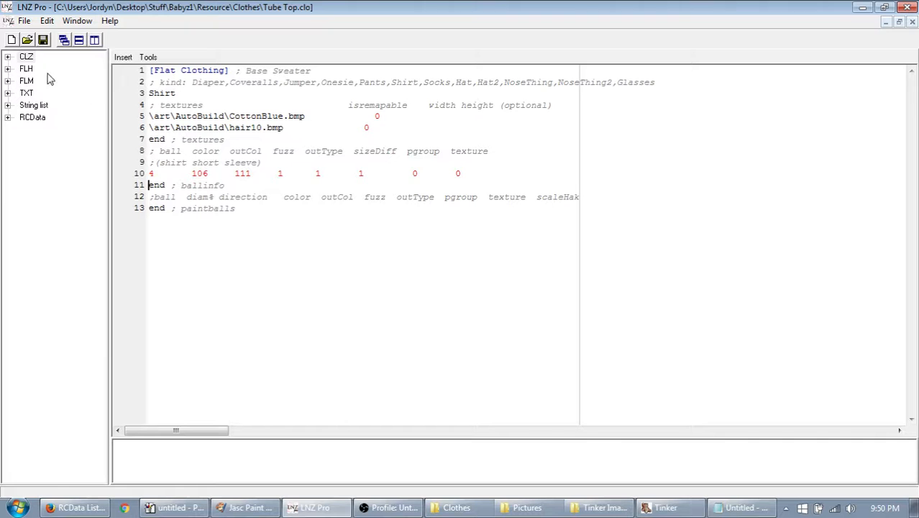
pyautogui.click(44, 39)
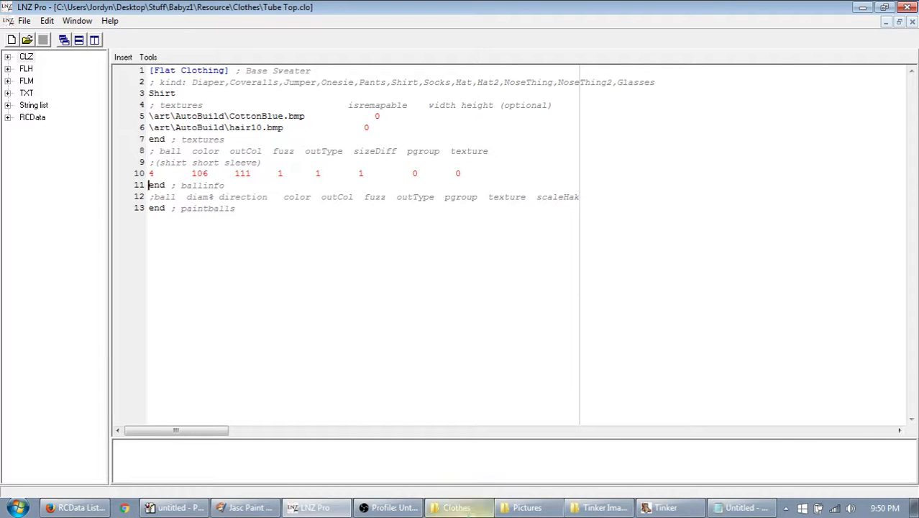
# Step: Switch to the file explorer, go up to the Babyz1 folder and launch the Babyz game
pyautogui.click(455, 508)
pyautogui.click(464, 45)
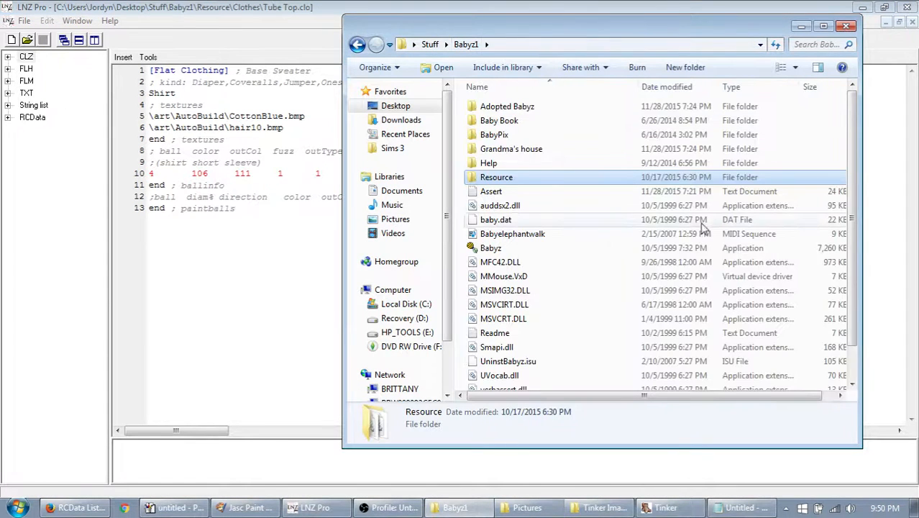
pyautogui.doubleClick(503, 248)
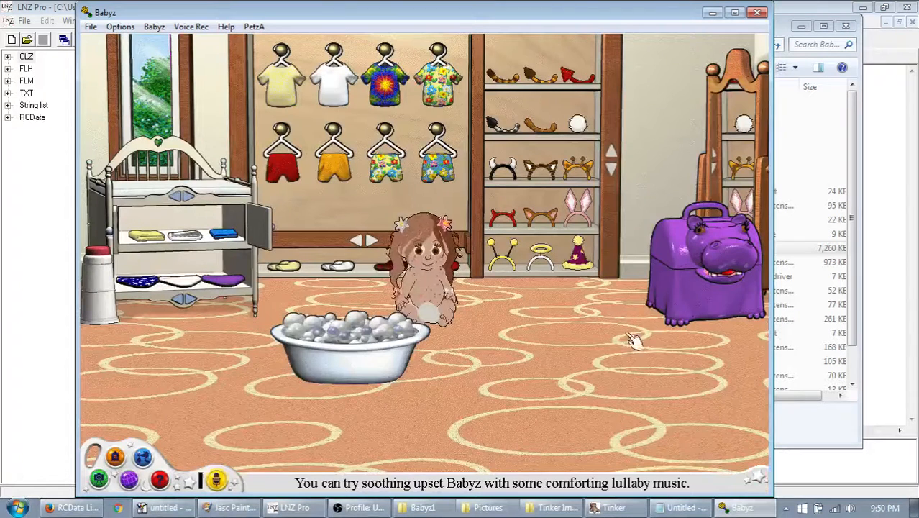
# Step: Return to the clothing room through the house navigation and move the bathtub in front of the toy chest
pyautogui.click(115, 457)
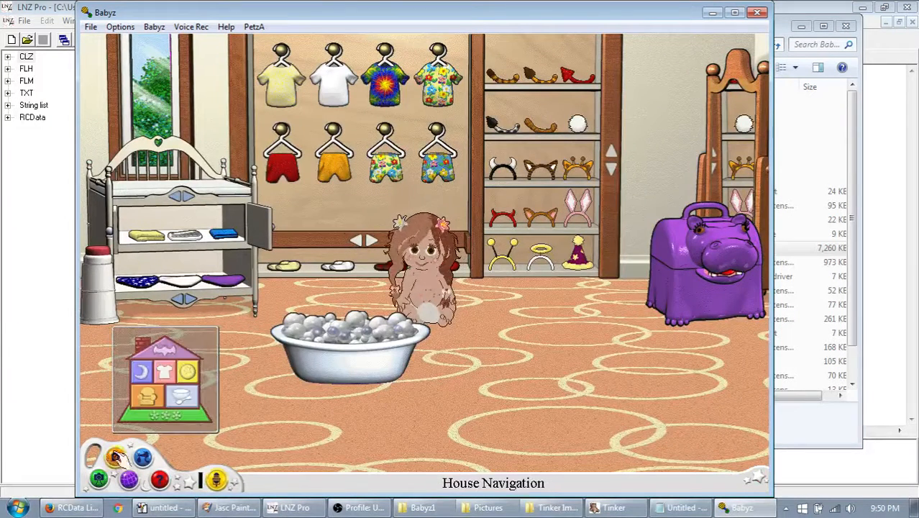
pyautogui.click(117, 456)
pyautogui.moveTo(116, 458)
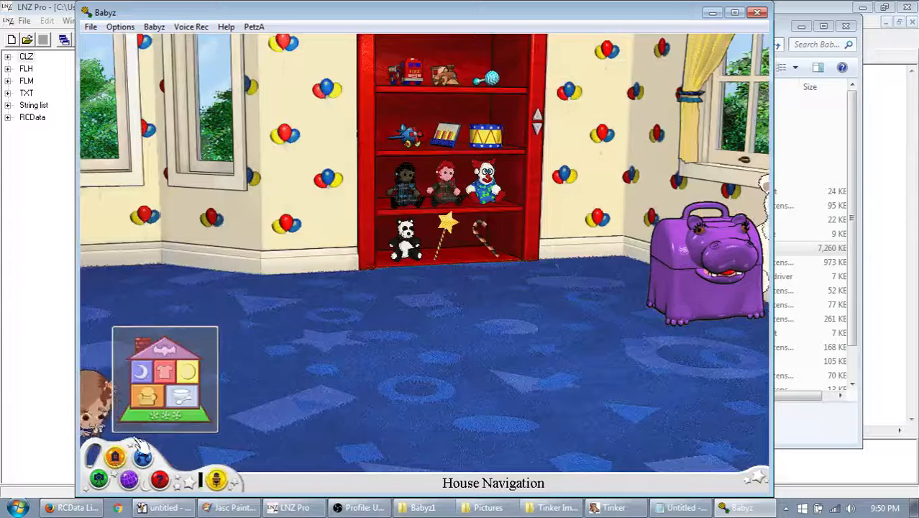
pyautogui.click(169, 375)
pyautogui.moveTo(360, 342); pyautogui.dragTo(696, 351)
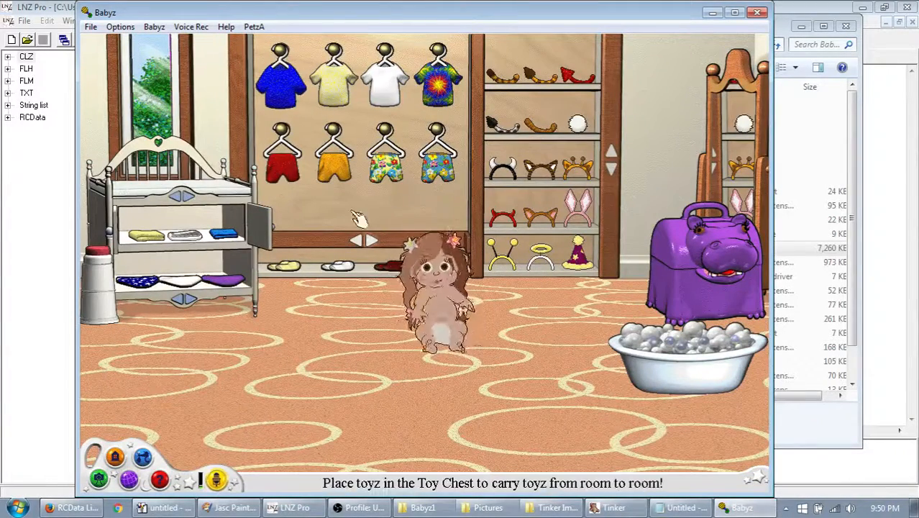
# Step: Dress the baby in the blue sweater item to test the tube top, and close the game
pyautogui.moveTo(282, 74); pyautogui.dragTo(432, 230)
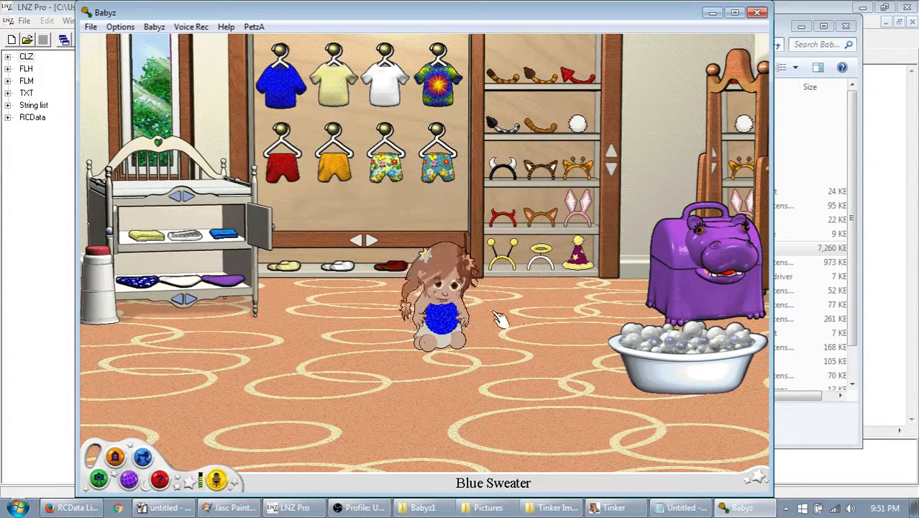
pyautogui.moveTo(335, 82); pyautogui.dragTo(309, 85)
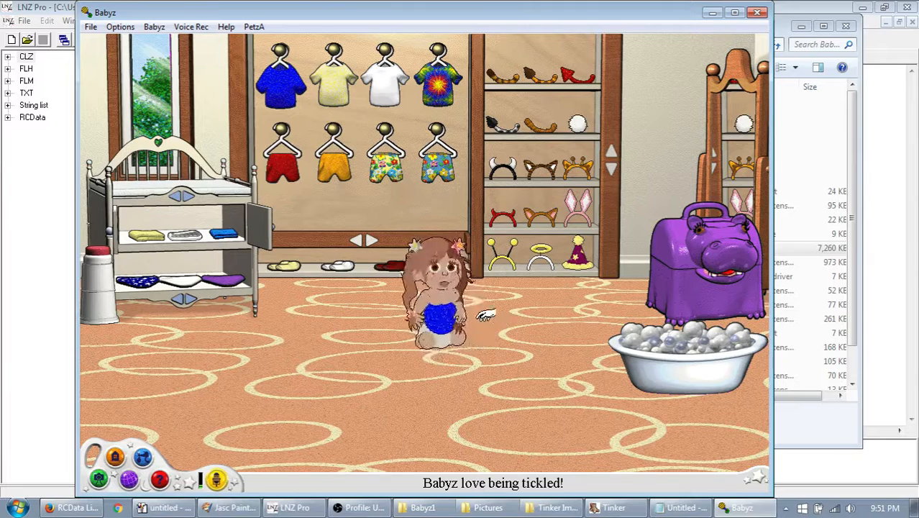
pyautogui.click(760, 14)
# Step: Examine how the texture column of ball 4's line refers to the CottonBlue.bmp and hair10.bmp entries in the textures list
pyautogui.click(295, 127)
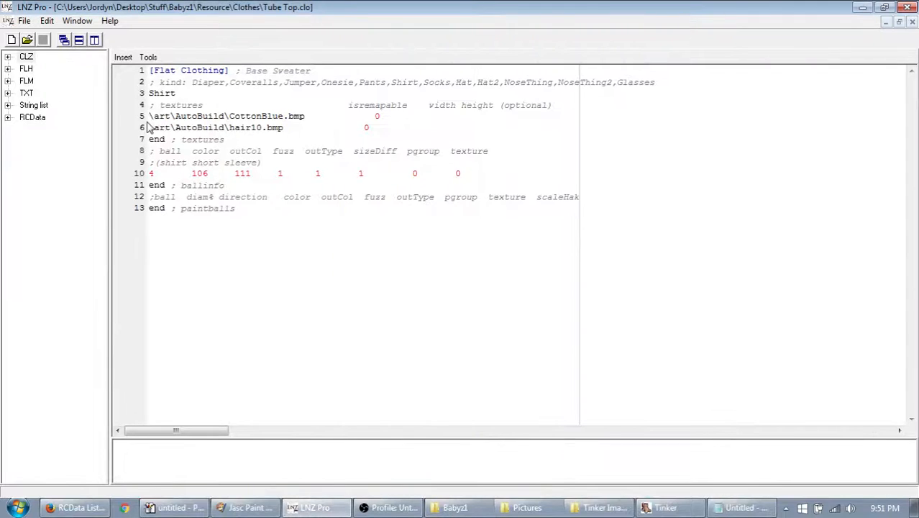
pyautogui.moveTo(149, 117); pyautogui.dragTo(148, 128)
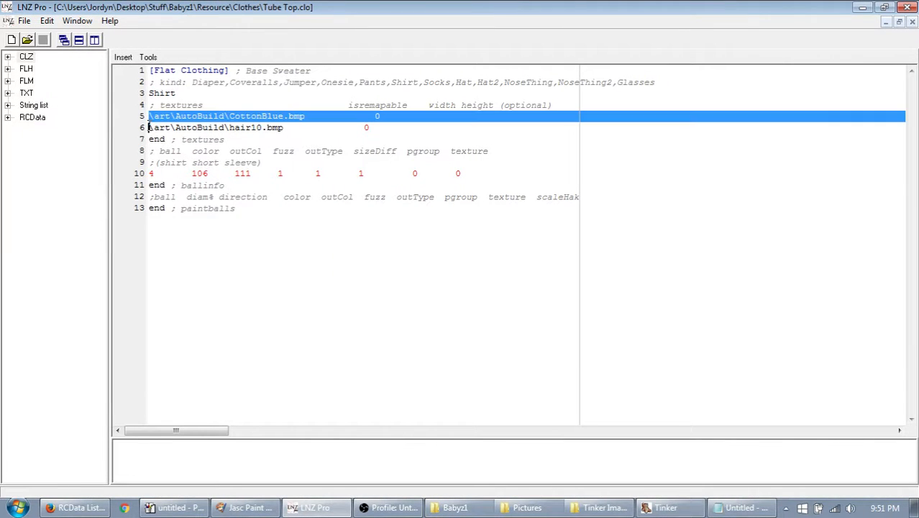
pyautogui.moveTo(487, 151); pyautogui.dragTo(461, 151)
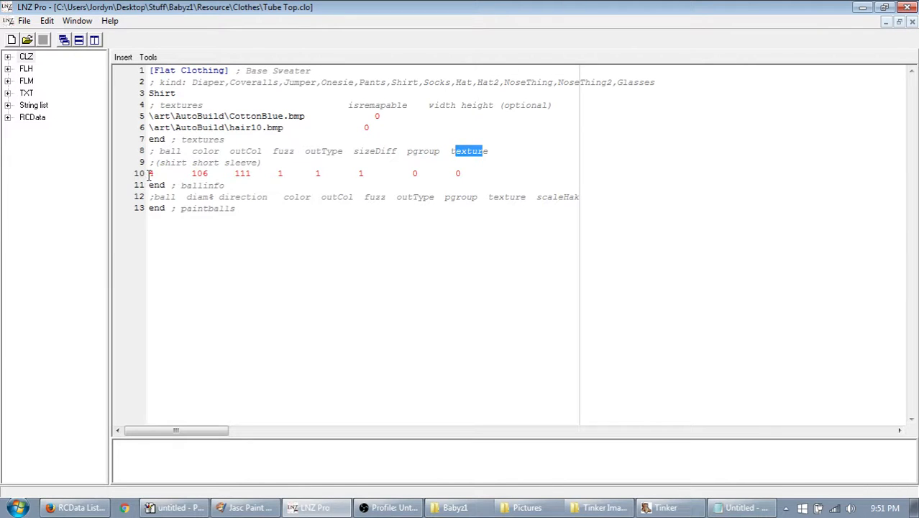
pyautogui.moveTo(486, 151); pyautogui.dragTo(450, 150)
pyautogui.click(459, 174)
pyautogui.moveTo(149, 116); pyautogui.dragTo(149, 127)
pyautogui.click(262, 127)
pyautogui.moveTo(153, 128); pyautogui.dragTo(274, 129)
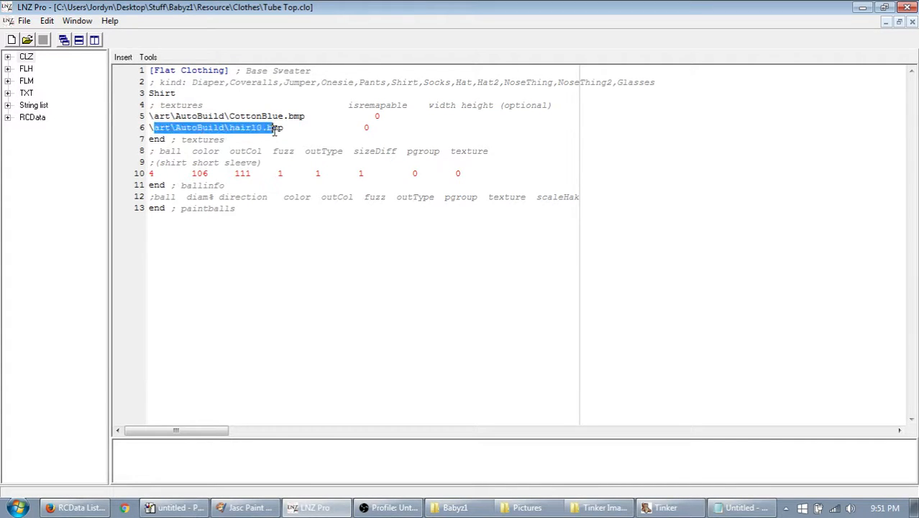
pyautogui.moveTo(456, 172); pyautogui.dragTo(462, 173)
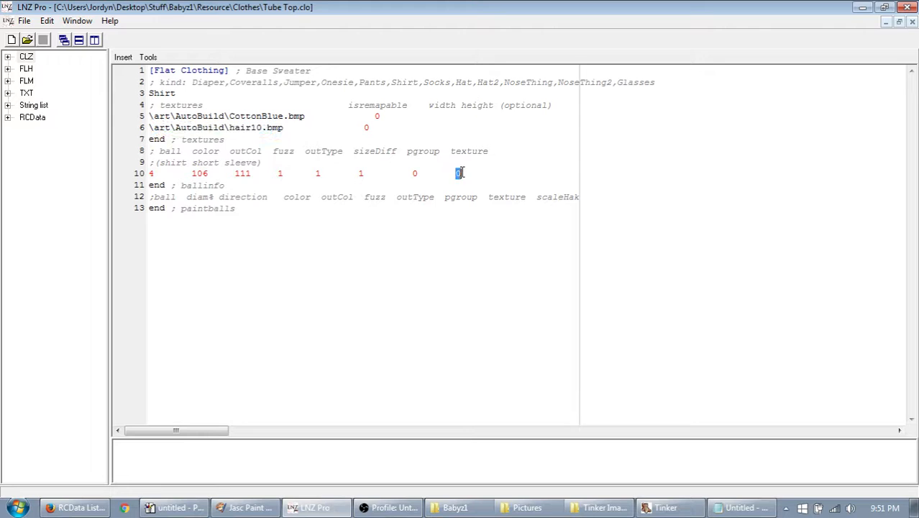
pyautogui.click(278, 117)
pyautogui.moveTo(299, 117); pyautogui.dragTo(99, 121)
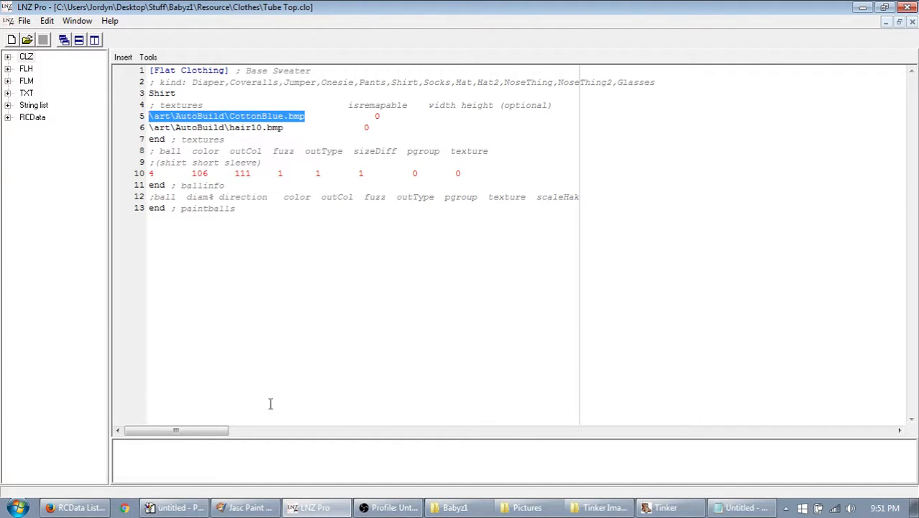
# Step: Look over the striped image in Paint Shop Pro and its source among the browser's "girly stripes" image results
pyautogui.click(244, 508)
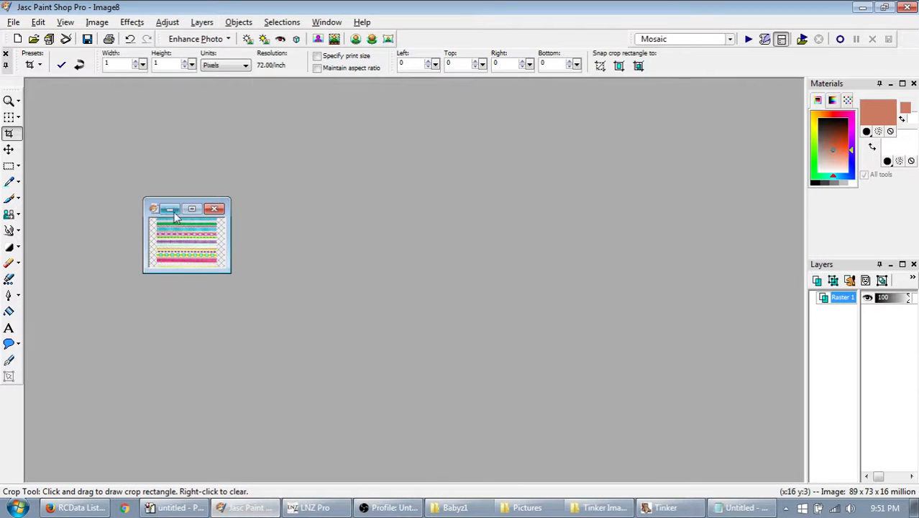
pyautogui.click(72, 508)
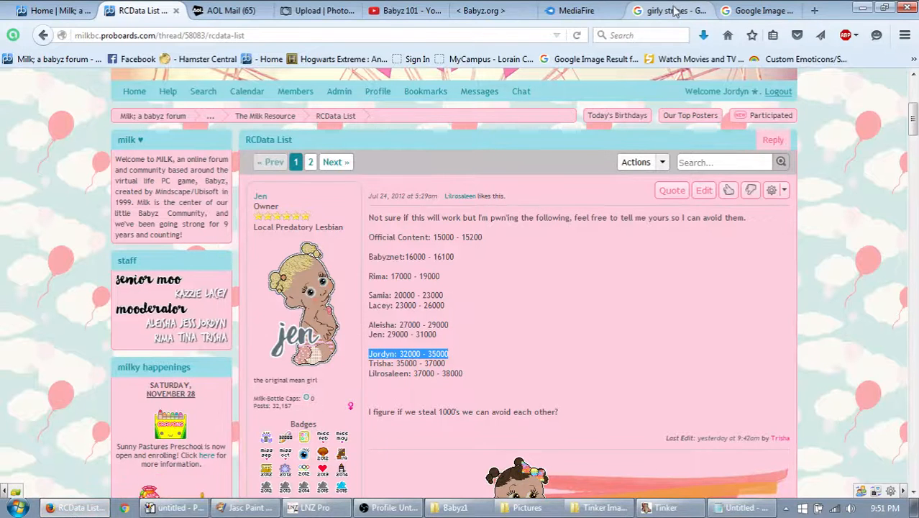
pyautogui.click(675, 12)
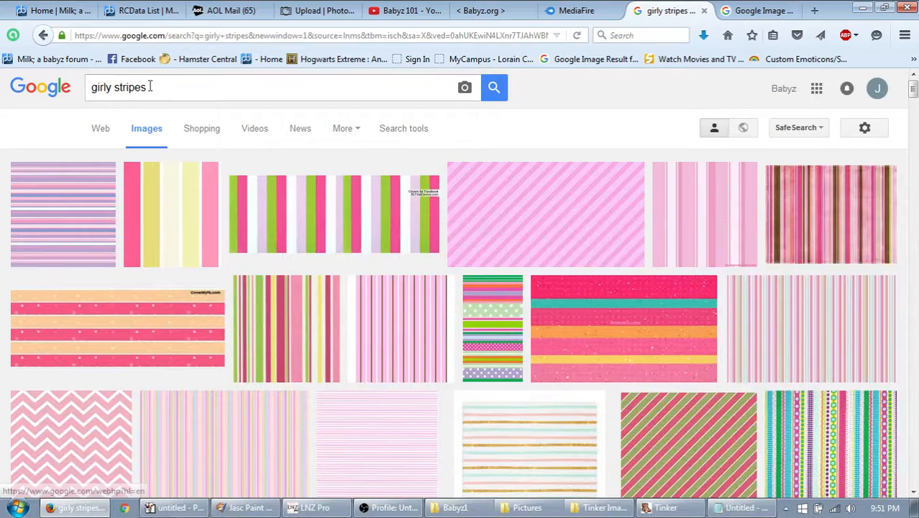
pyautogui.scroll(-2, 852, 432)
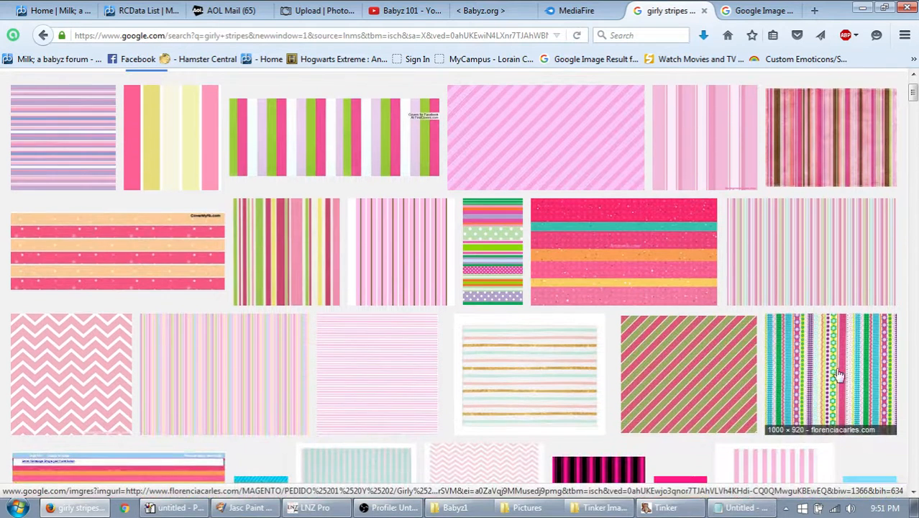
pyautogui.scroll(2, 684, 382)
pyautogui.click(245, 508)
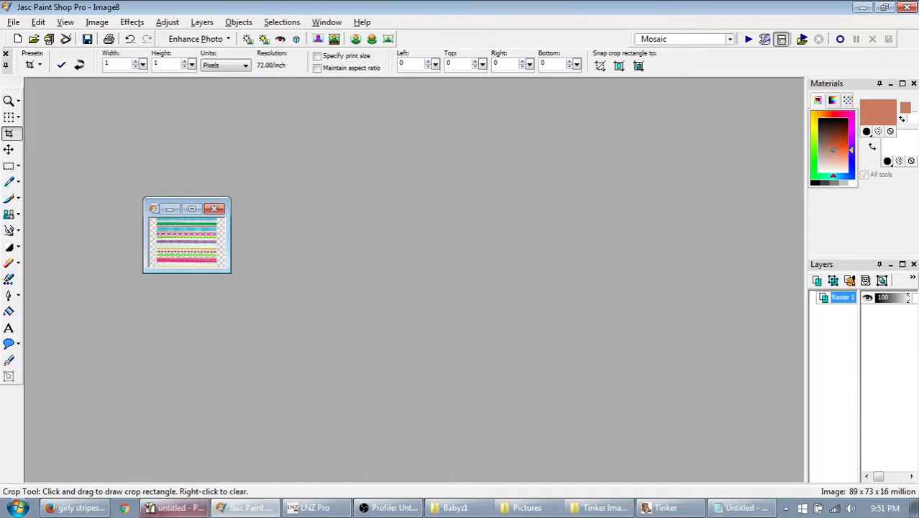
# Step: Switch to Paint and open babyz9 from the BabyPix folder in it, discarding the changes to the untitled image
pyautogui.click(175, 507)
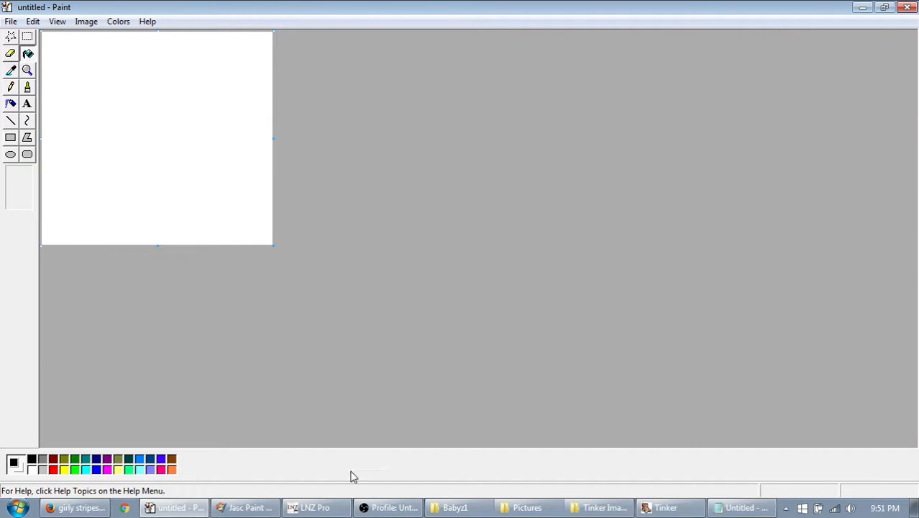
pyautogui.click(468, 507)
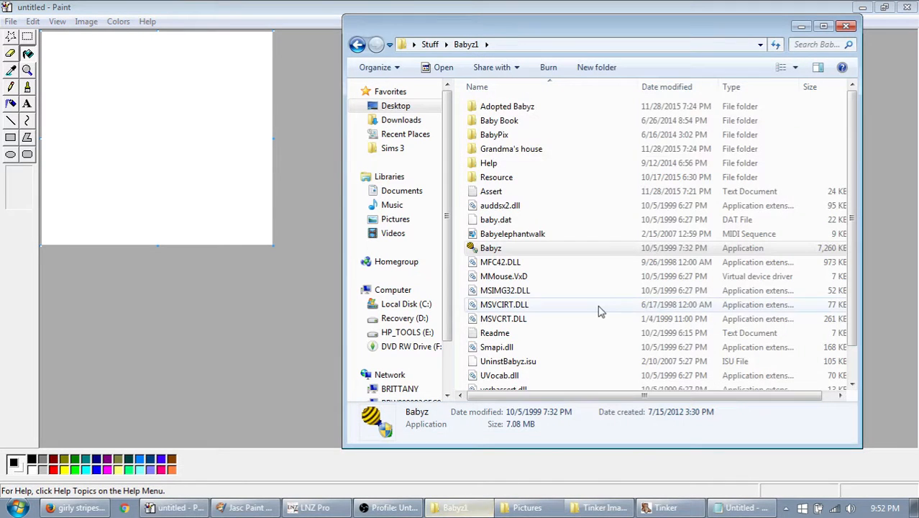
pyautogui.doubleClick(509, 134)
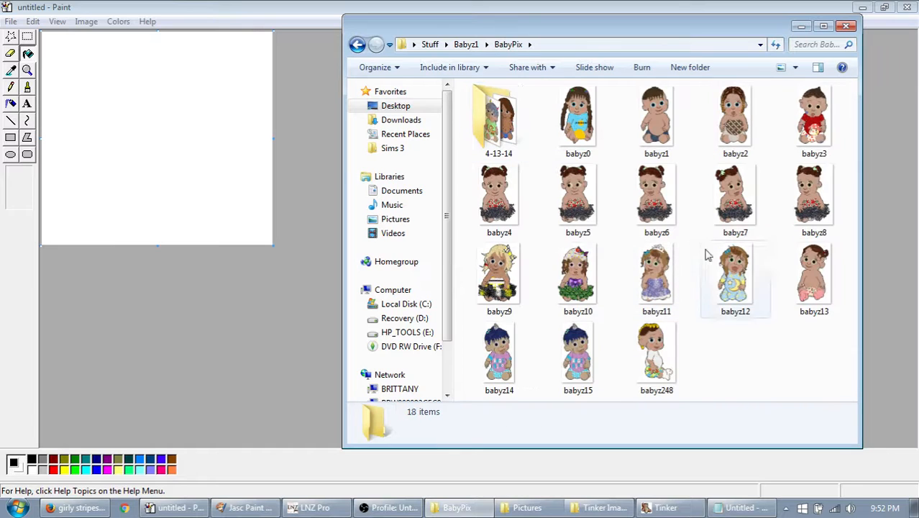
pyautogui.click(507, 284)
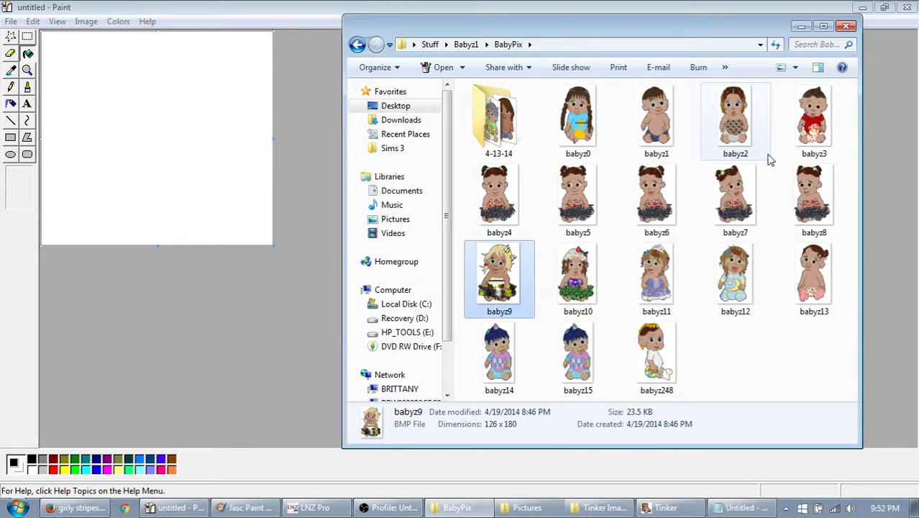
pyautogui.moveTo(476, 277)
pyautogui.mouseDown()
pyautogui.moveTo(158, 181)
pyautogui.moveTo(158, 156)
pyautogui.mouseUp()
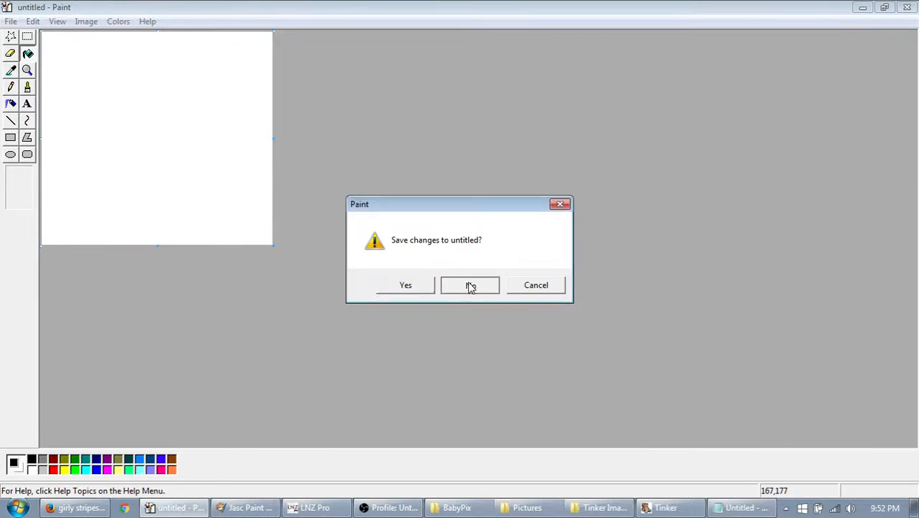
pyautogui.click(470, 285)
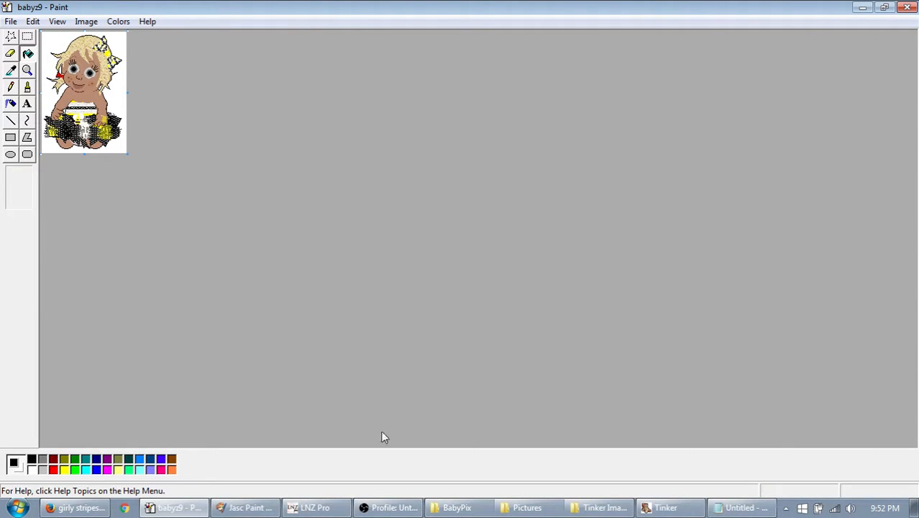
# Step: Blank and enlarge the babyz9 canvas in Paint, and return to the "girly stripes" image results in the browser
pyautogui.moveTo(42, 33); pyautogui.dragTo(209, 177)
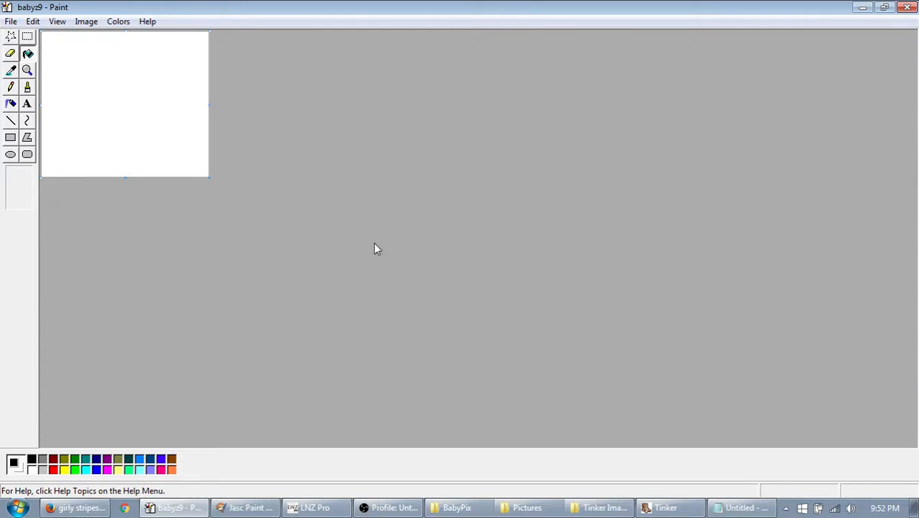
pyautogui.click(78, 508)
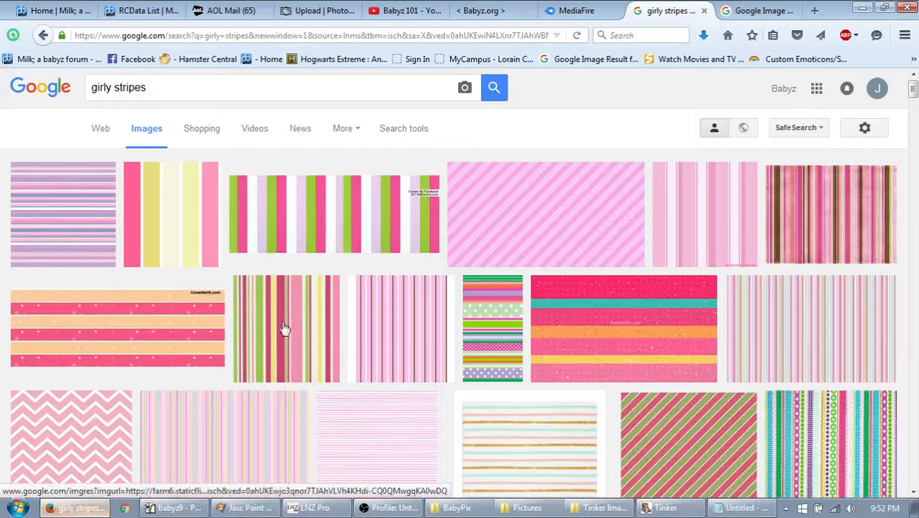
# Step: Open the non-rotating clothes tutorial among the clothes tutorials on Babyz.org and copy its Non-rotating Template image
pyautogui.click(480, 10)
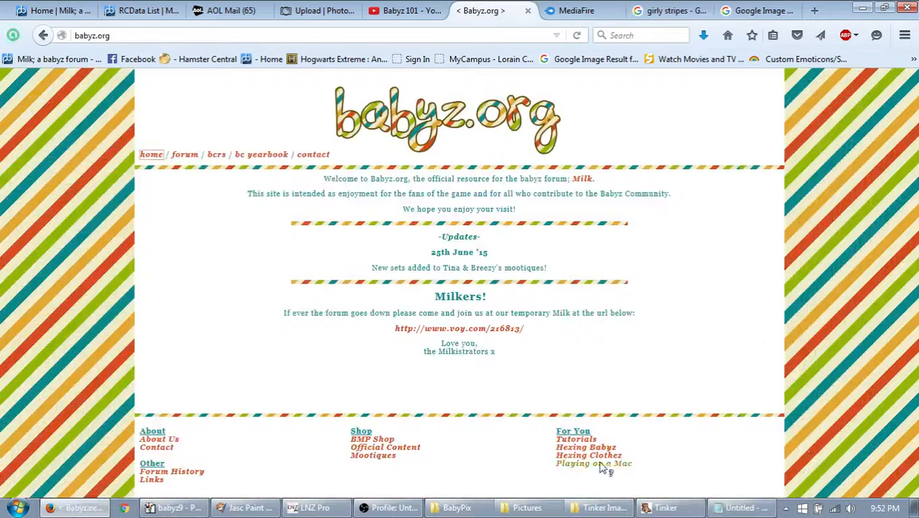
pyautogui.click(579, 441)
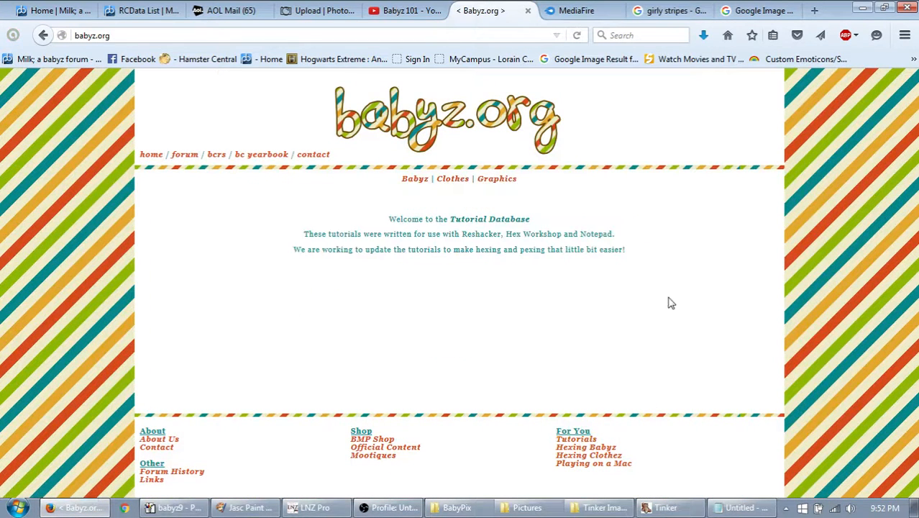
pyautogui.click(457, 180)
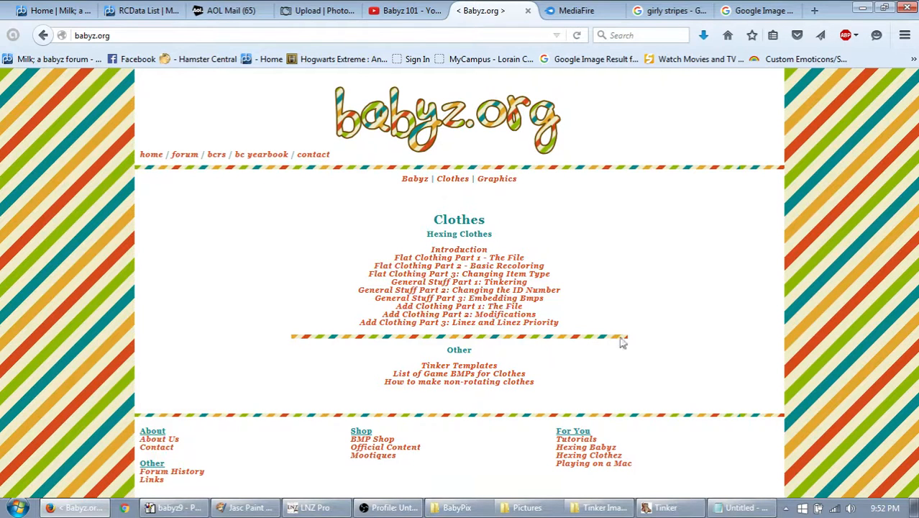
pyautogui.click(423, 382)
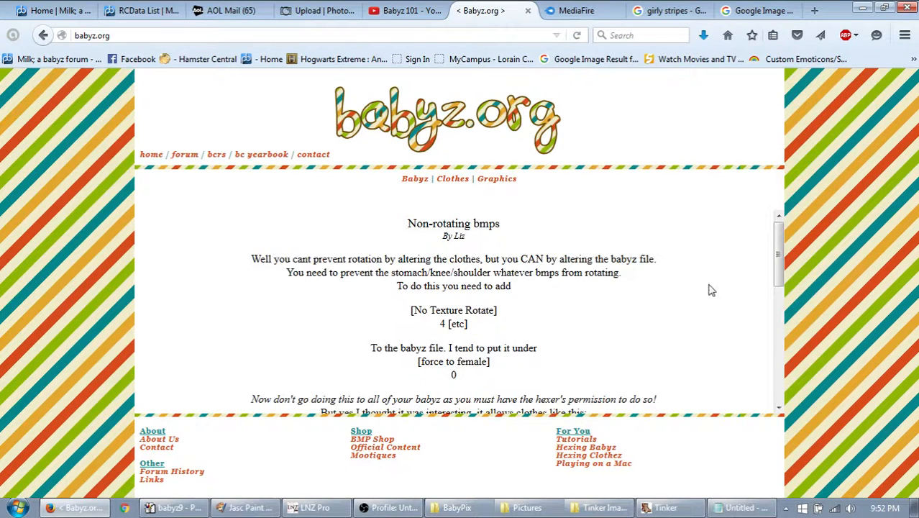
pyautogui.scroll(-5, 707, 285)
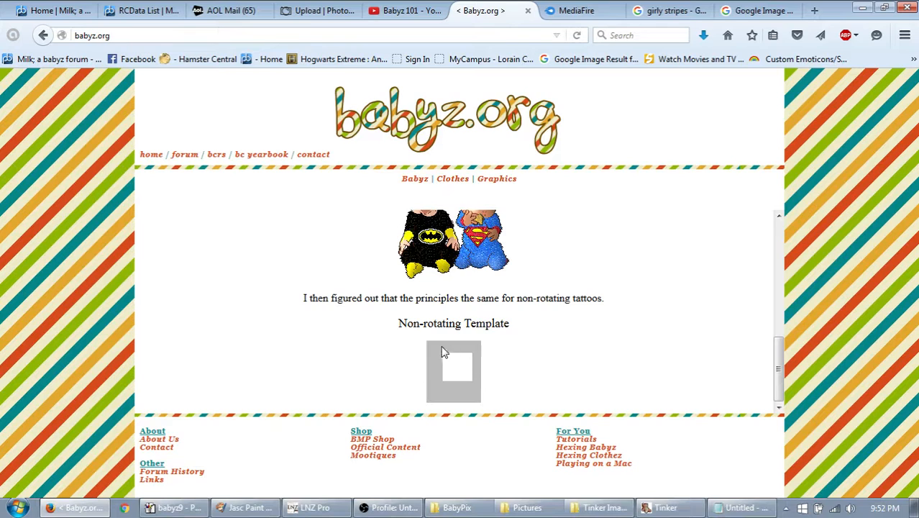
pyautogui.rightClick(434, 381)
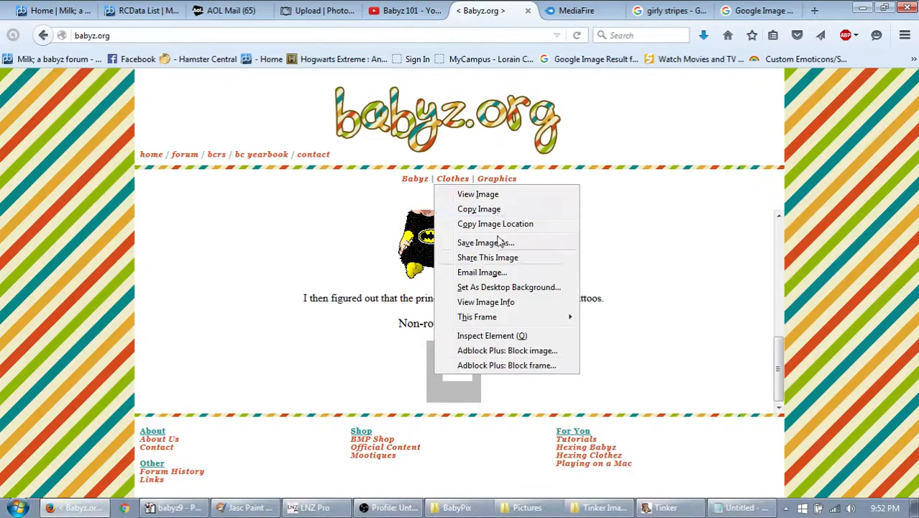
pyautogui.click(492, 209)
# Step: Paste the non-rotating template into babyz9 in Paint and shrink the canvas to the template's edges
pyautogui.click(173, 508)
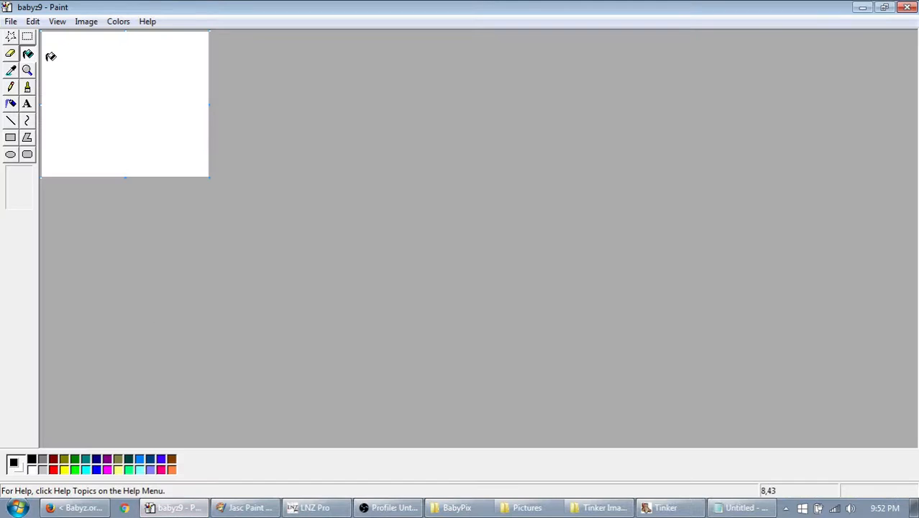
pyautogui.rightClick(94, 83)
pyautogui.click(137, 125)
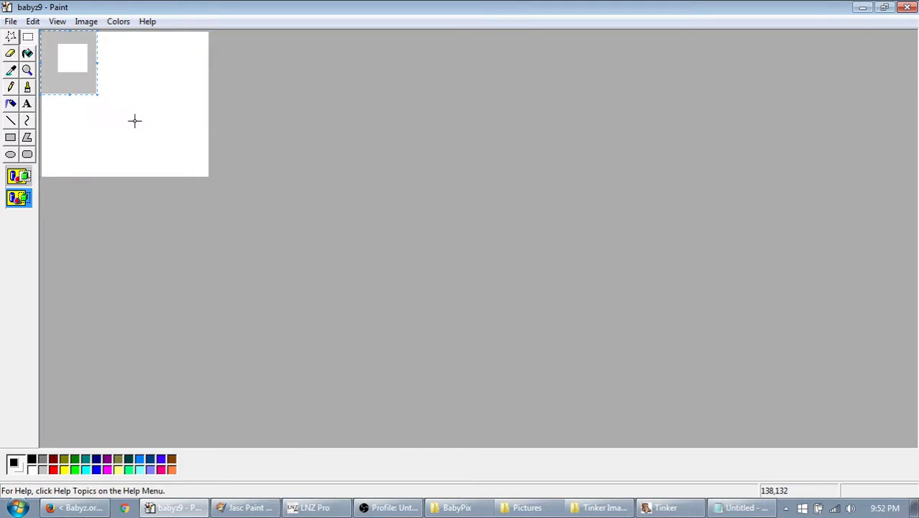
pyautogui.click(32, 74)
pyautogui.click(28, 37)
pyautogui.moveTo(207, 177); pyautogui.dragTo(101, 98)
pyautogui.click(27, 70)
pyautogui.click(59, 77)
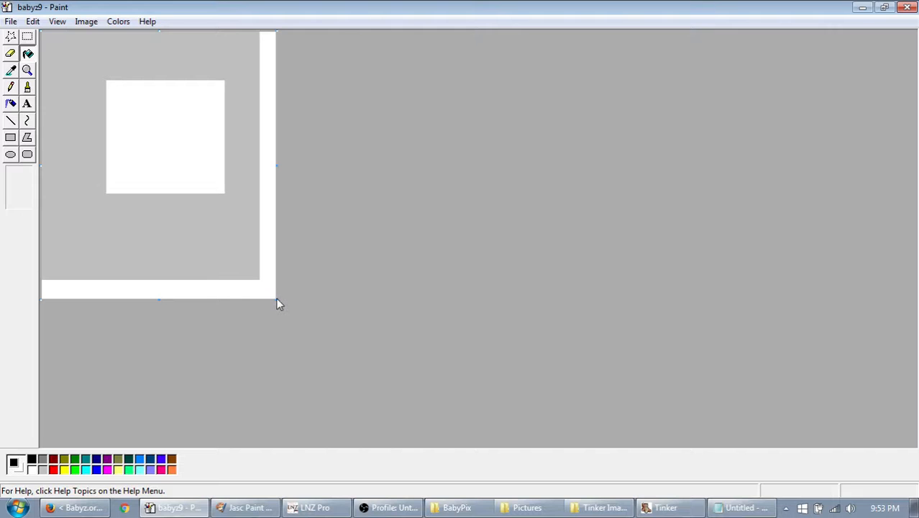
pyautogui.moveTo(275, 297); pyautogui.dragTo(260, 280)
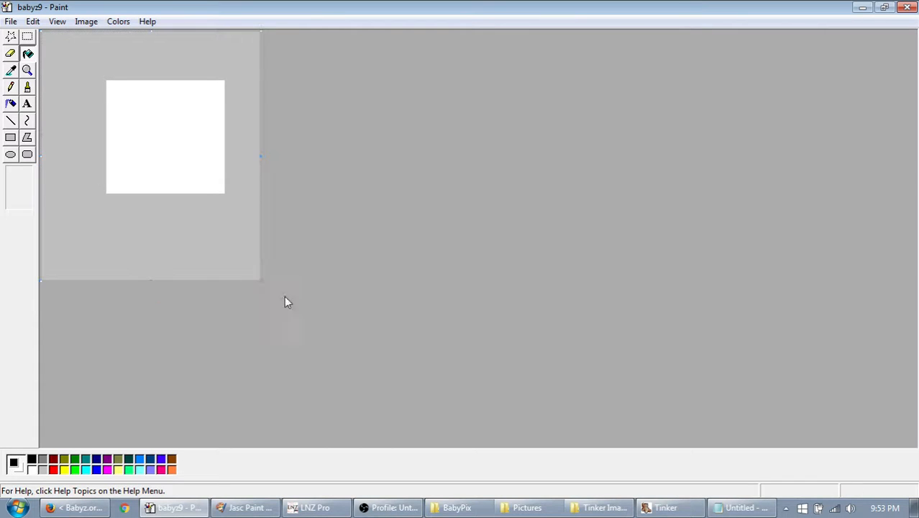
# Step: Paste the striped image from Paint Shop Pro over the template in Paint without enlarging the bitmap, offset to cover the white square
pyautogui.click(245, 508)
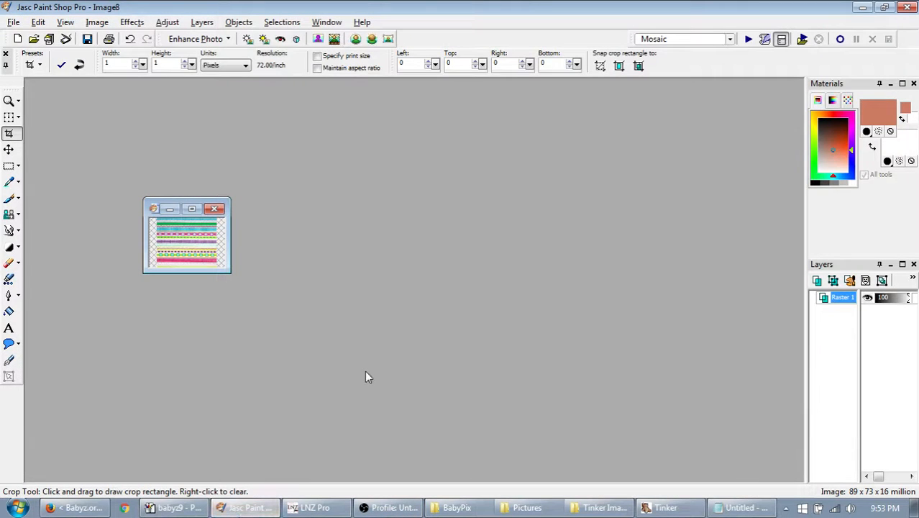
pyautogui.click(175, 508)
pyautogui.hotkey('ctrl', 'v')
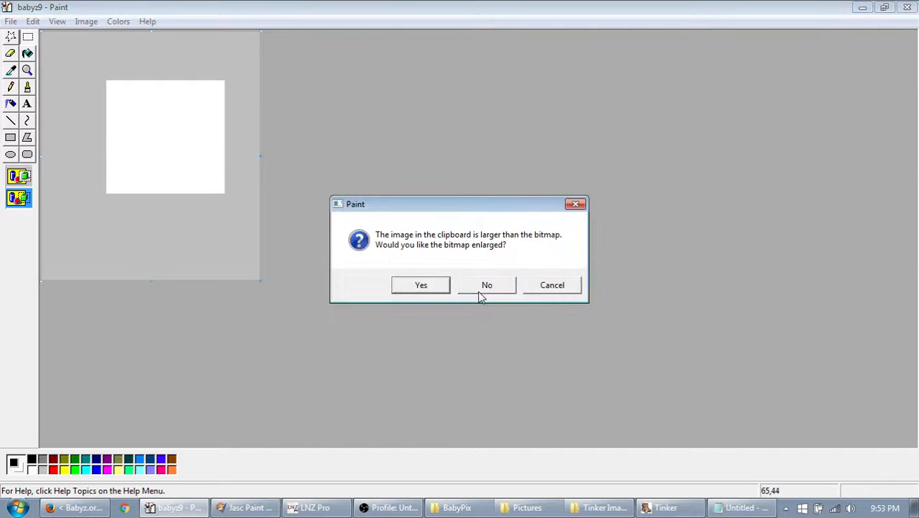
pyautogui.click(482, 288)
pyautogui.moveTo(182, 146); pyautogui.dragTo(225, 190)
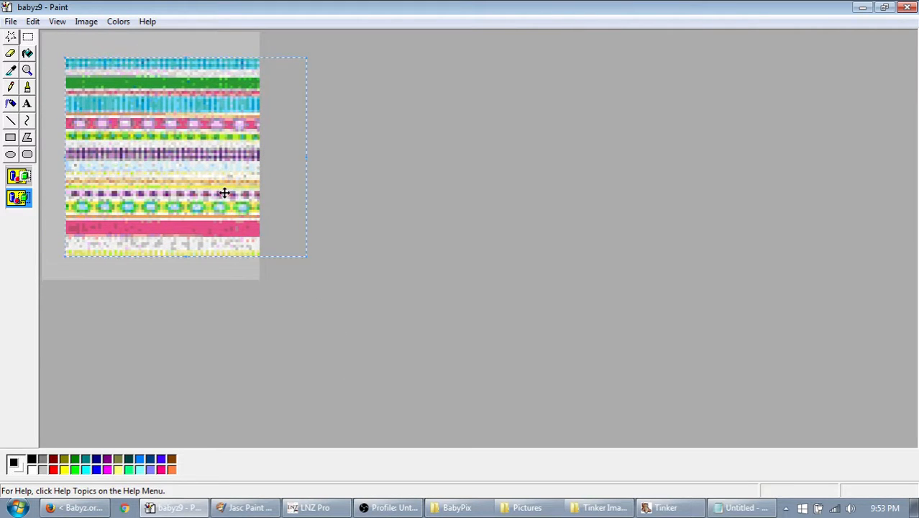
pyautogui.click(442, 395)
# Step: Fill the grey area around the stripes with turquoise sampled from the striped pattern
pyautogui.click(11, 71)
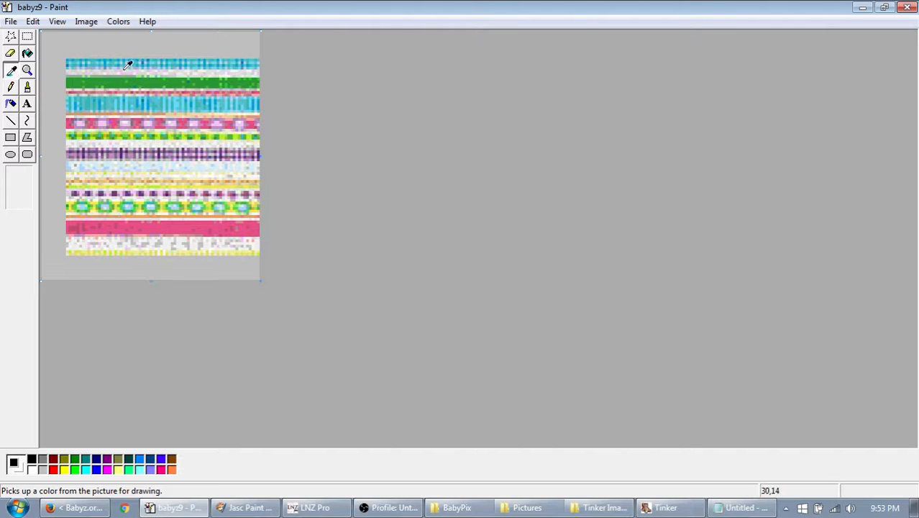
pyautogui.click(119, 97)
pyautogui.click(62, 63)
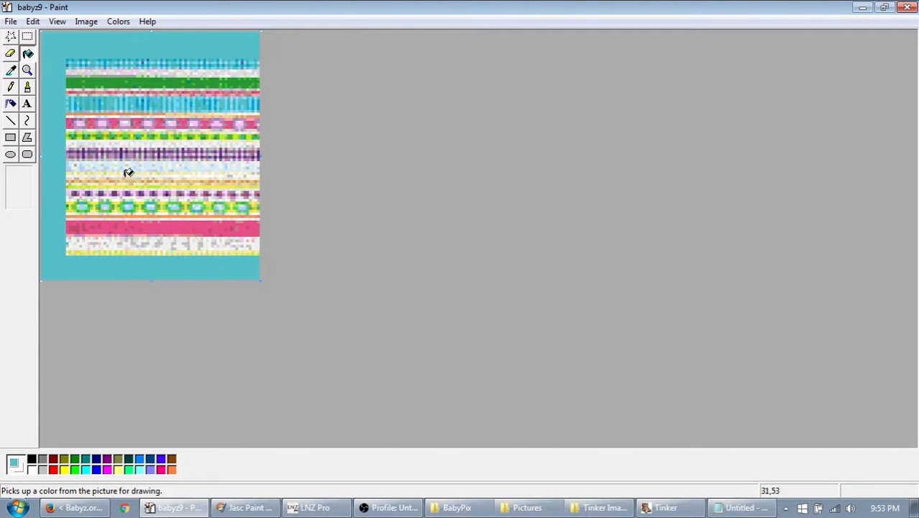
# Step: Save the image as the 256 Color Bitmap Stripes in the Clothes folder inside Babyz1's Resource folder
pyautogui.click(11, 21)
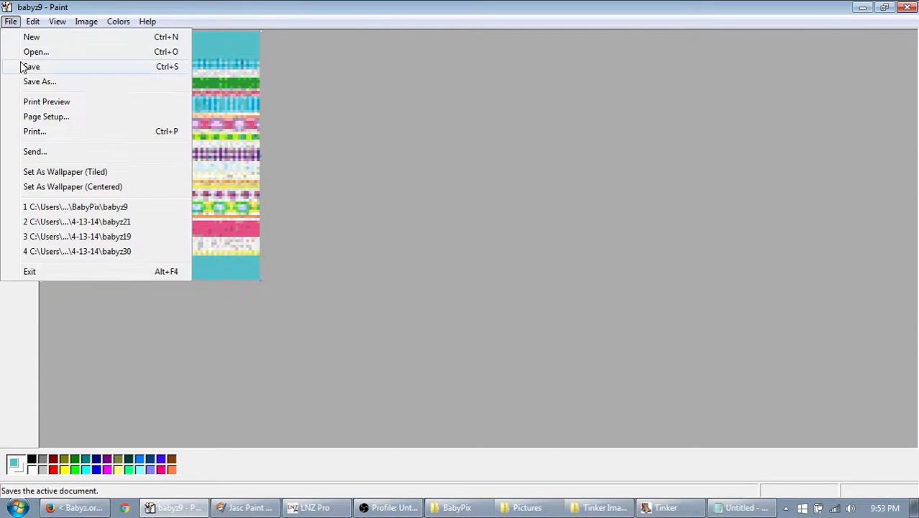
pyautogui.click(27, 80)
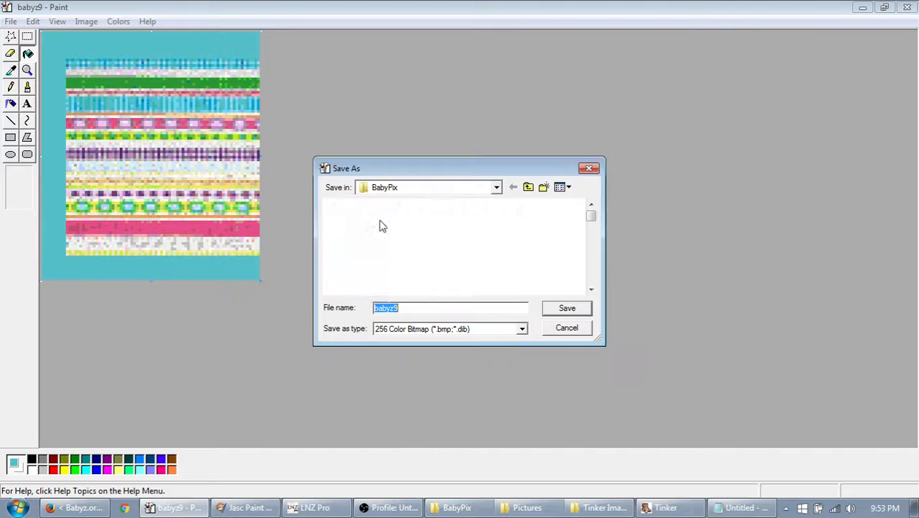
pyautogui.click(528, 187)
pyautogui.scroll(-1, 413, 257)
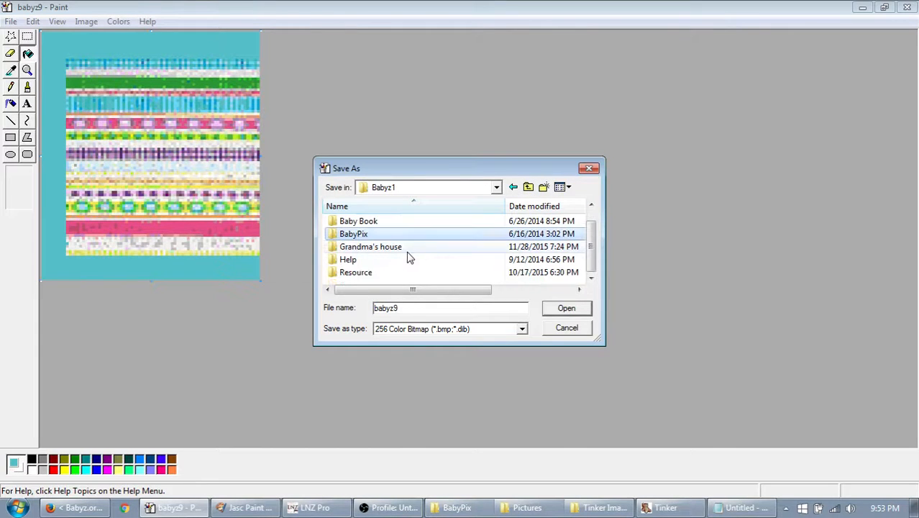
pyautogui.doubleClick(359, 273)
pyautogui.doubleClick(352, 233)
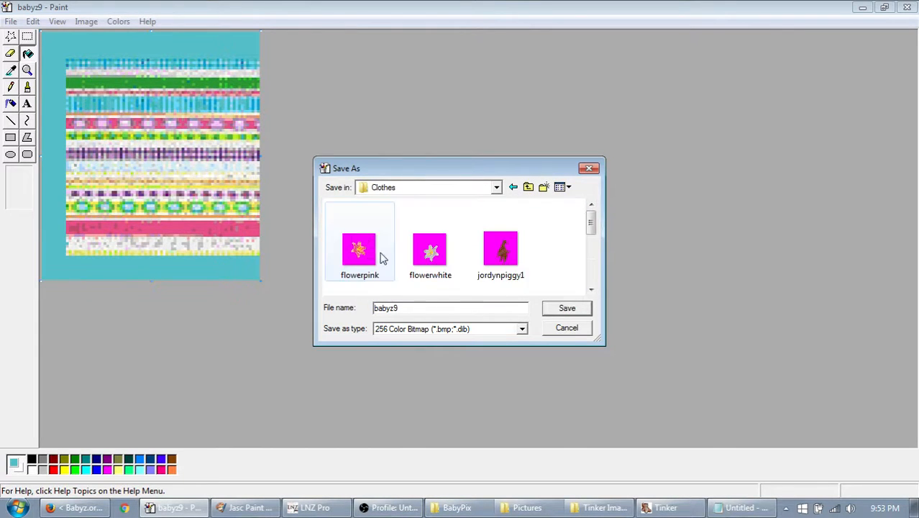
pyautogui.moveTo(429, 308); pyautogui.dragTo(264, 306)
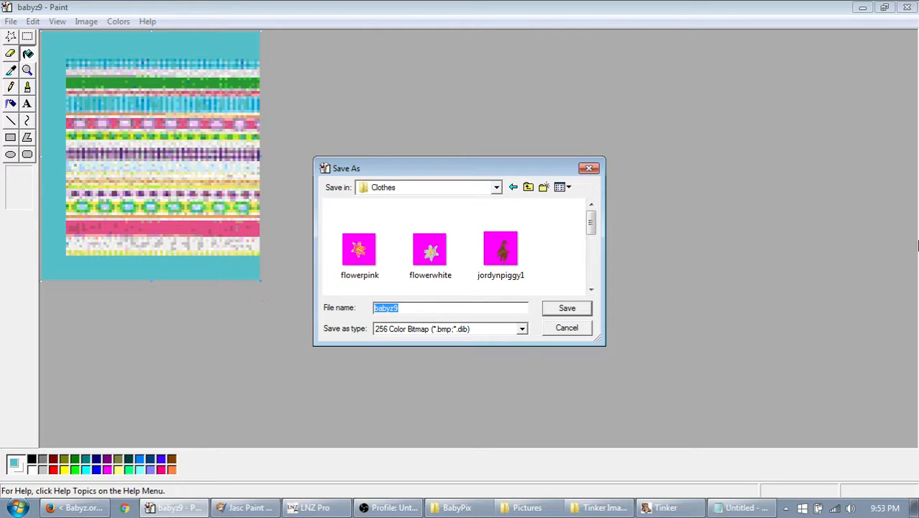
pyautogui.write('Stripes')
pyautogui.click(568, 309)
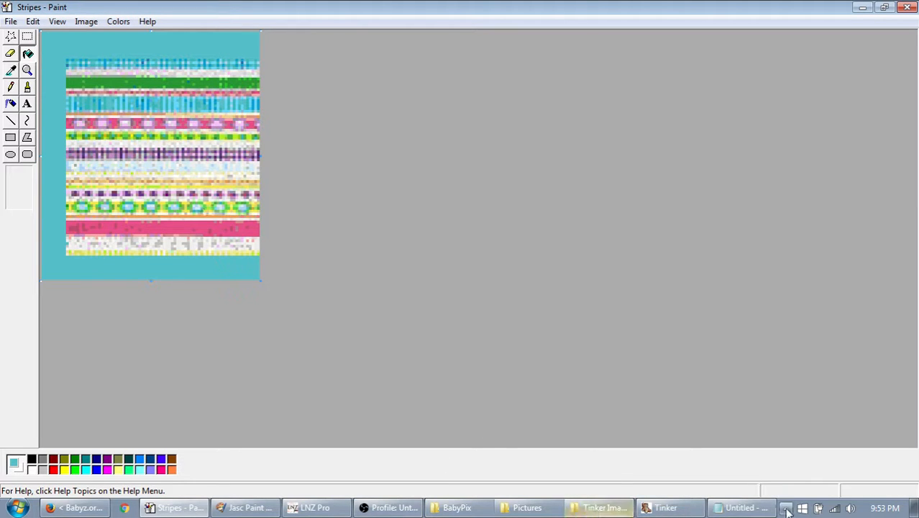
# Step: Switch to LNZ Pro and examine the folder path in the CottonBlue.bmp texture entry, selecting its "art" part
pyautogui.click(309, 507)
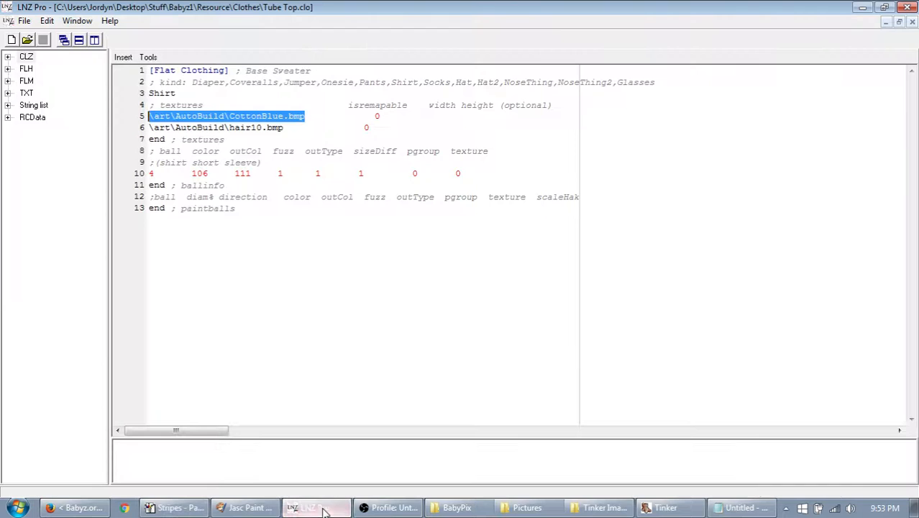
pyautogui.click(214, 151)
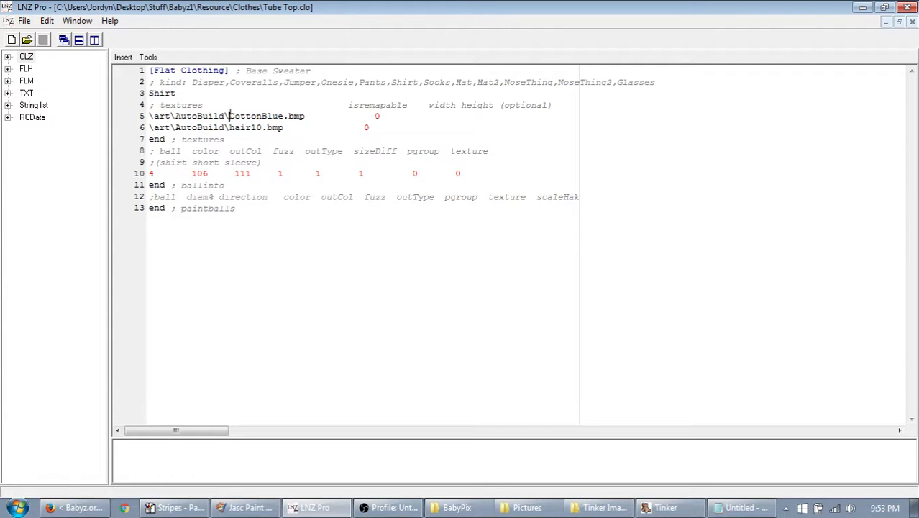
pyautogui.moveTo(229, 116); pyautogui.dragTo(122, 119)
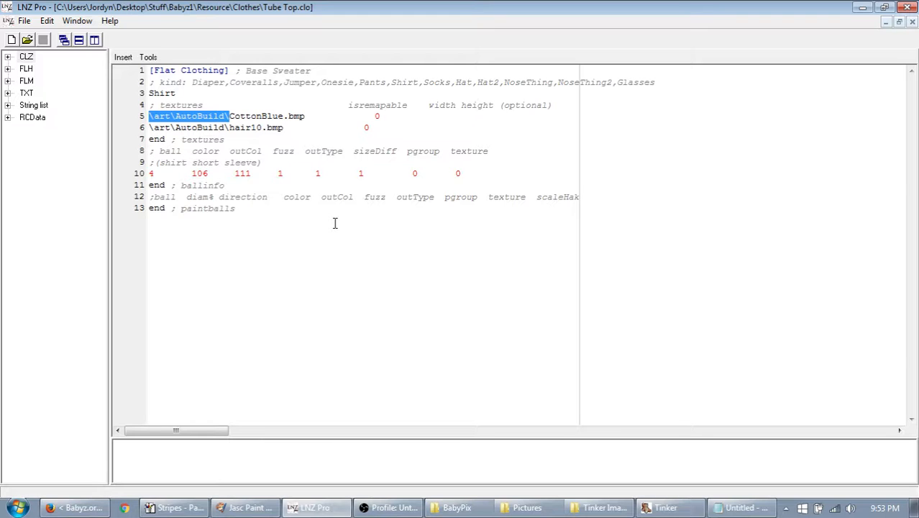
pyautogui.click(295, 197)
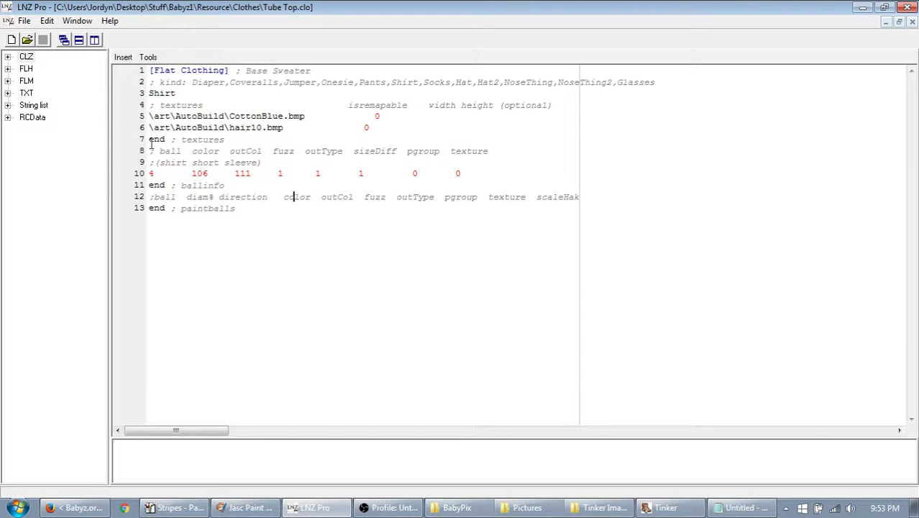
pyautogui.moveTo(170, 116); pyautogui.dragTo(153, 115)
# Step: Look up where the Stripes bitmap is stored by browsing from Babyz1 through Resource to Clothes
pyautogui.click(456, 507)
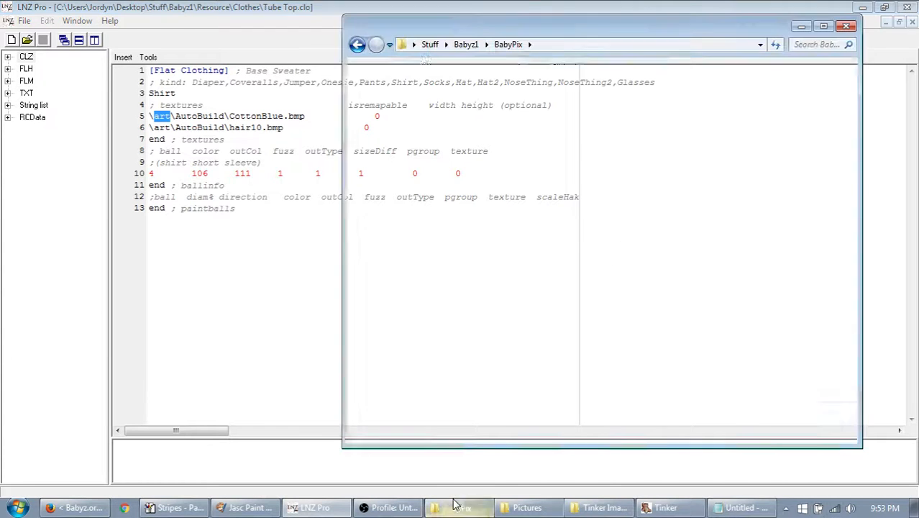
pyautogui.click(469, 44)
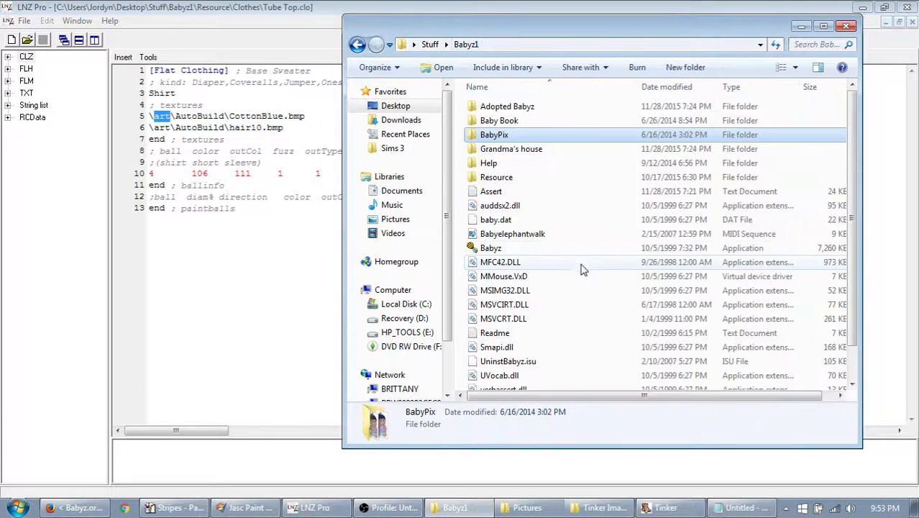
pyautogui.doubleClick(502, 183)
pyautogui.doubleClick(491, 119)
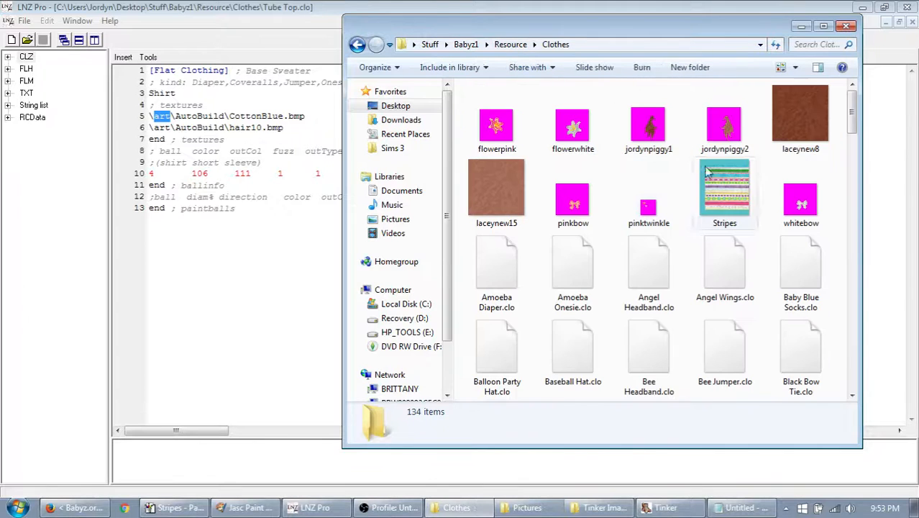
pyautogui.click(725, 185)
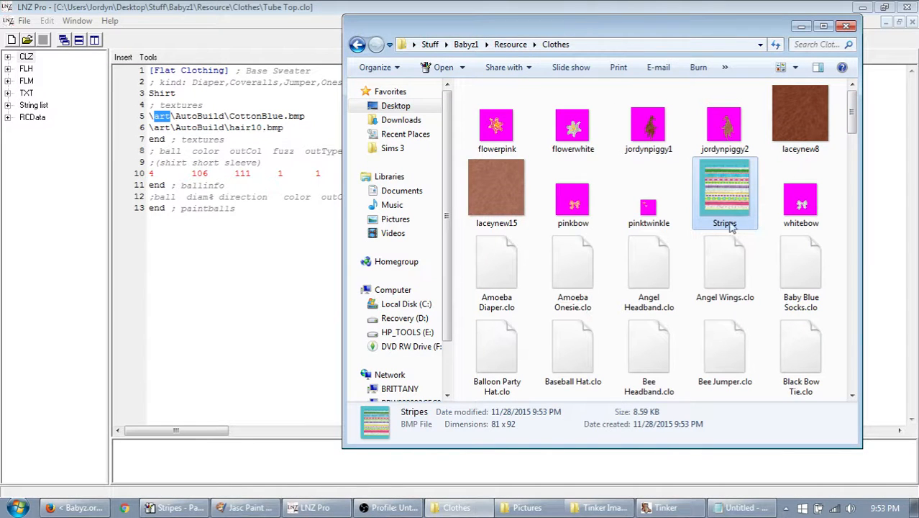
# Step: Change the first texture entry in Tube Top.clo to \resource\clothes\stripes.bmp
pyautogui.click(220, 17)
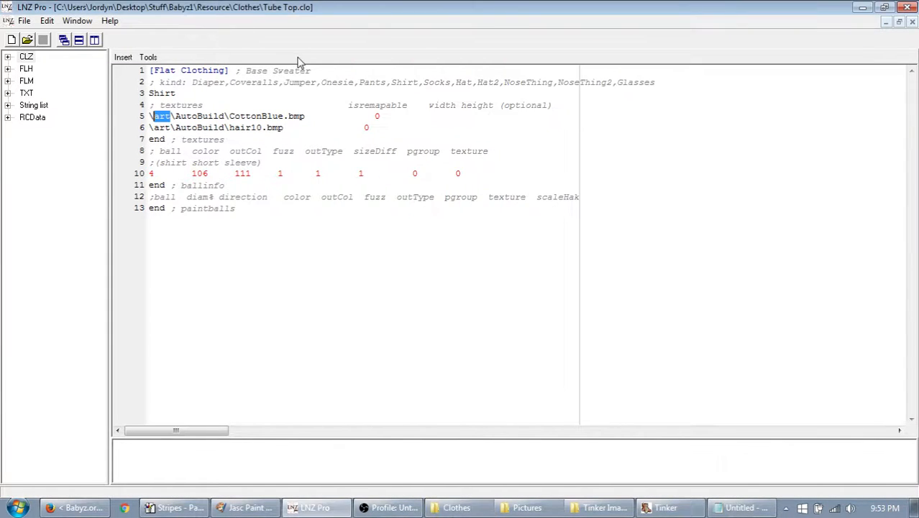
pyautogui.write('resource')
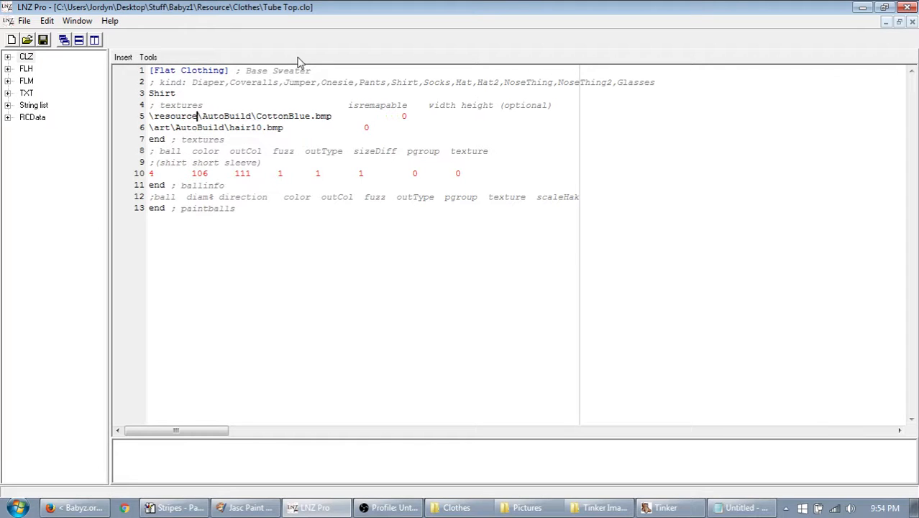
pyautogui.moveTo(252, 115); pyautogui.dragTo(202, 116)
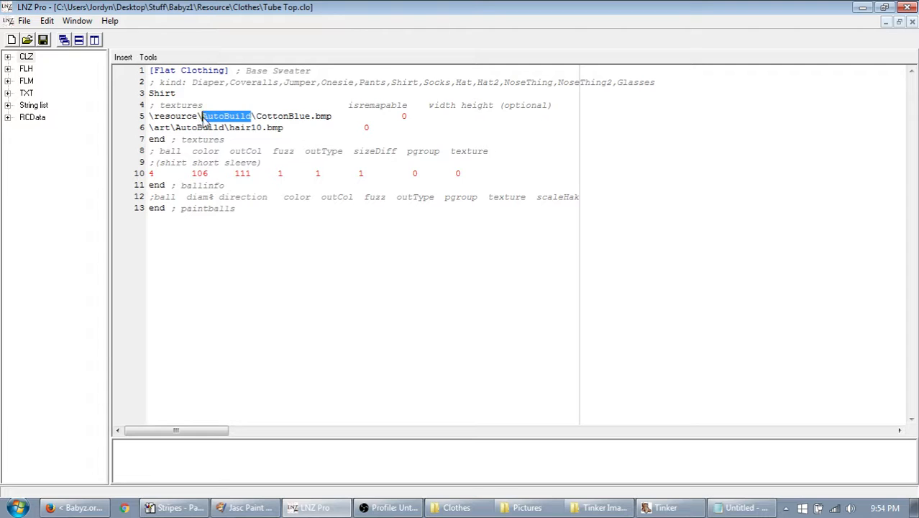
pyautogui.write('clothes')
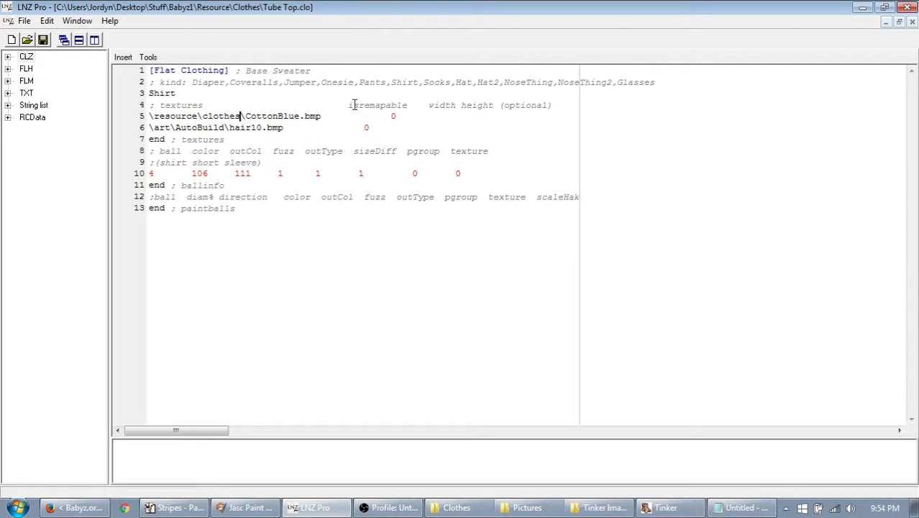
pyautogui.moveTo(300, 115); pyautogui.dragTo(245, 115)
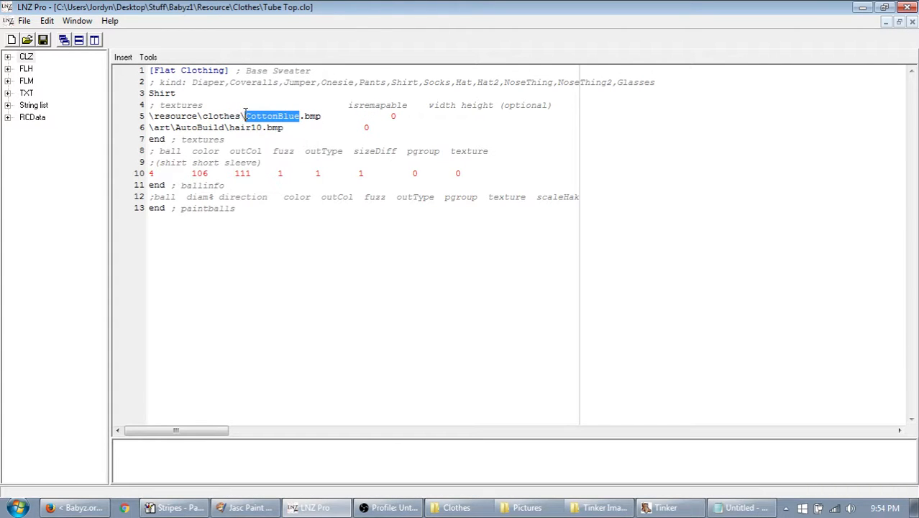
pyautogui.write('stripes')
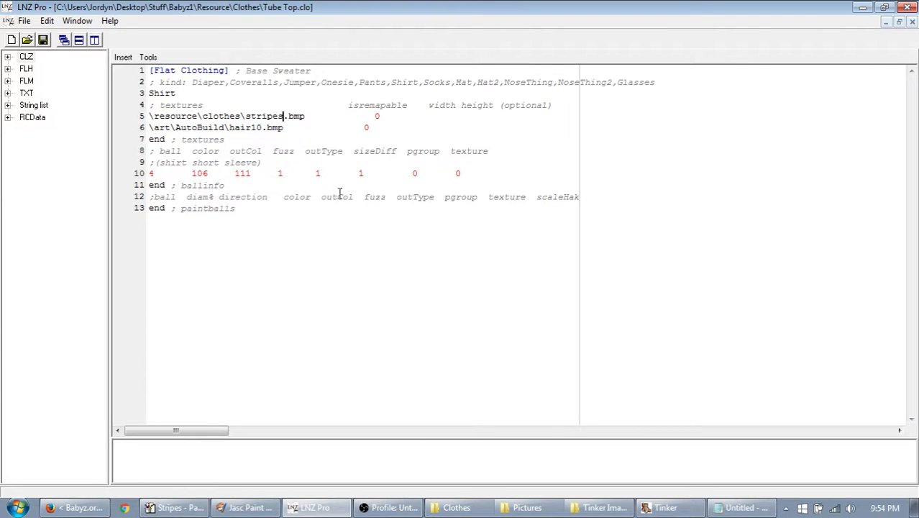
# Step: Save Tube Top.clo and start the Babyz game from the Babyz1 folder
pyautogui.click(42, 40)
pyautogui.click(461, 512)
pyautogui.click(464, 44)
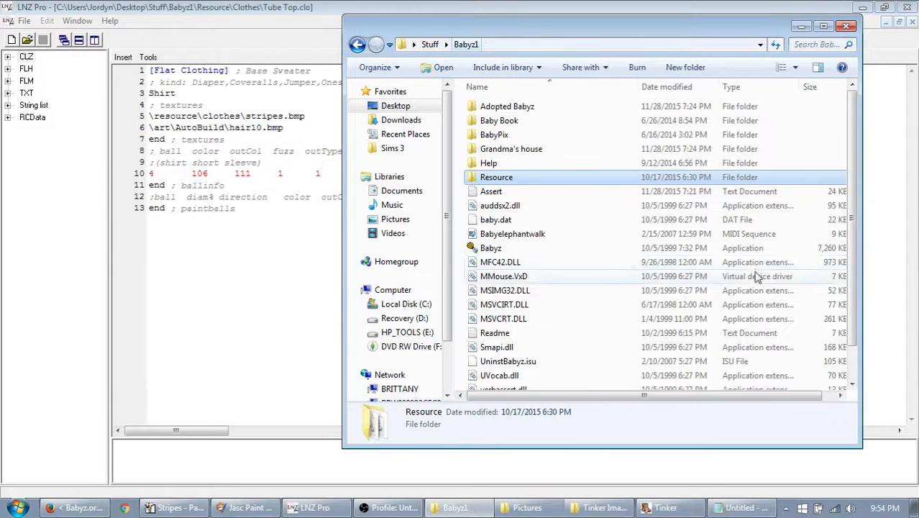
pyautogui.doubleClick(491, 248)
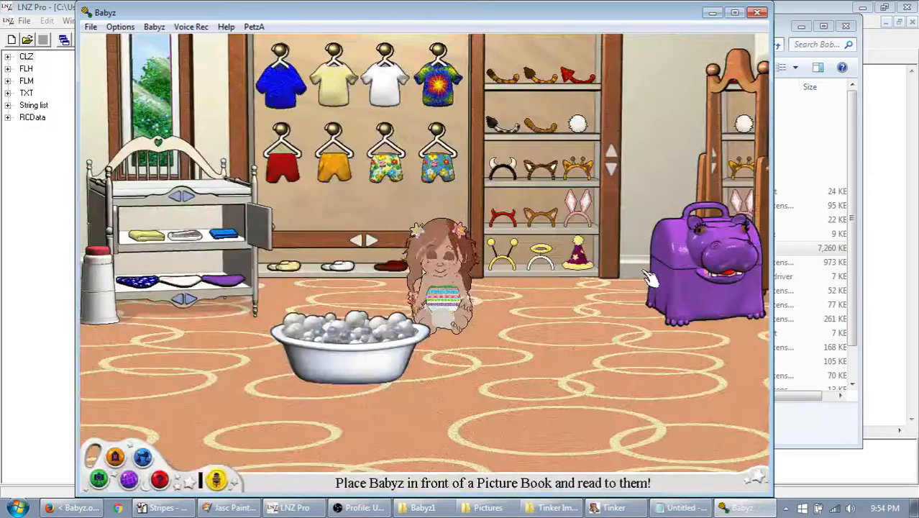
# Step: Check the striped tube top on the baby in the game, moving the bathtub out of the way, and close the game
pyautogui.moveTo(252, 210); pyautogui.dragTo(178, 134)
pyautogui.moveTo(439, 306); pyautogui.dragTo(431, 335)
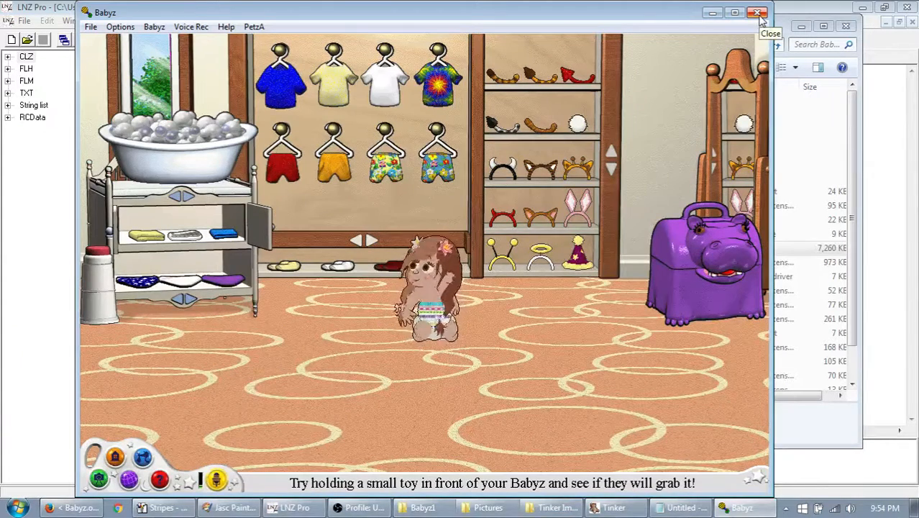
pyautogui.click(758, 13)
# Step: In LNZ Pro, open the first TXT entry of Tube Top.clo and replace its clothing name with "JKB Striped Tube Top"
pyautogui.click(34, 105)
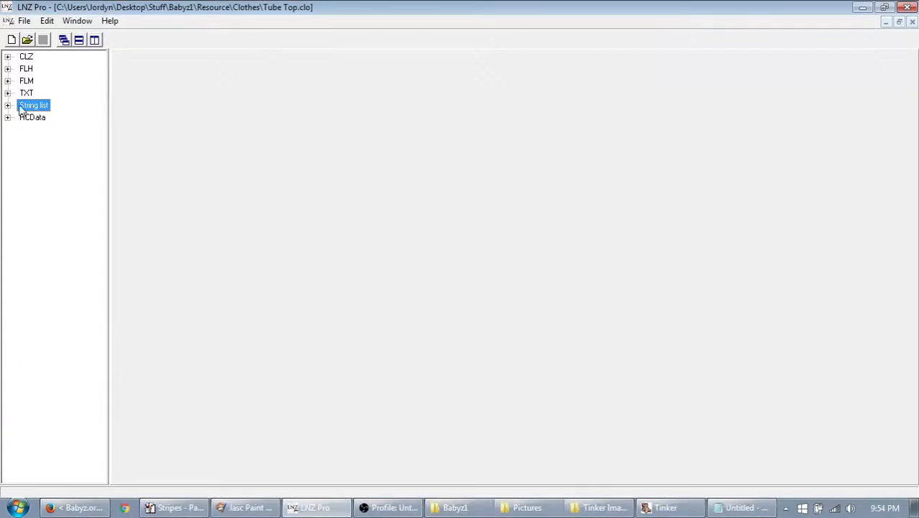
pyautogui.click(7, 105)
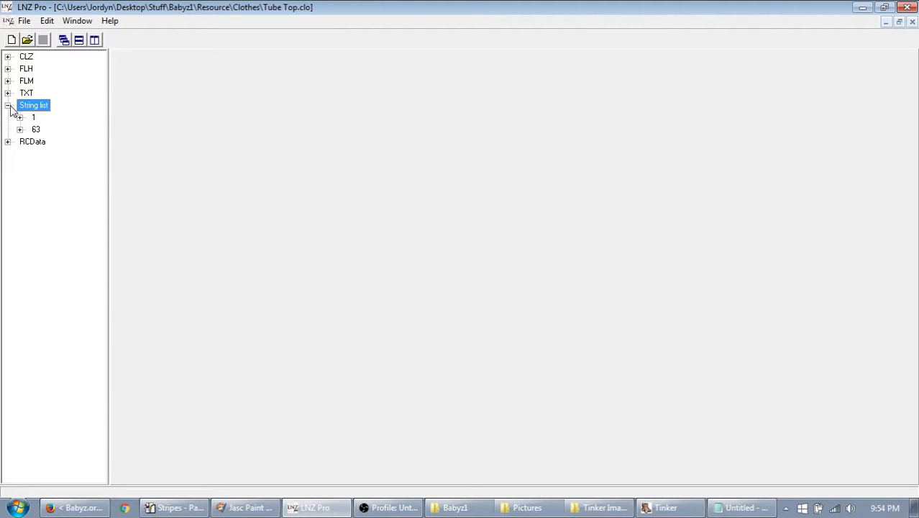
pyautogui.click(7, 105)
pyautogui.click(7, 93)
pyautogui.click(43, 105)
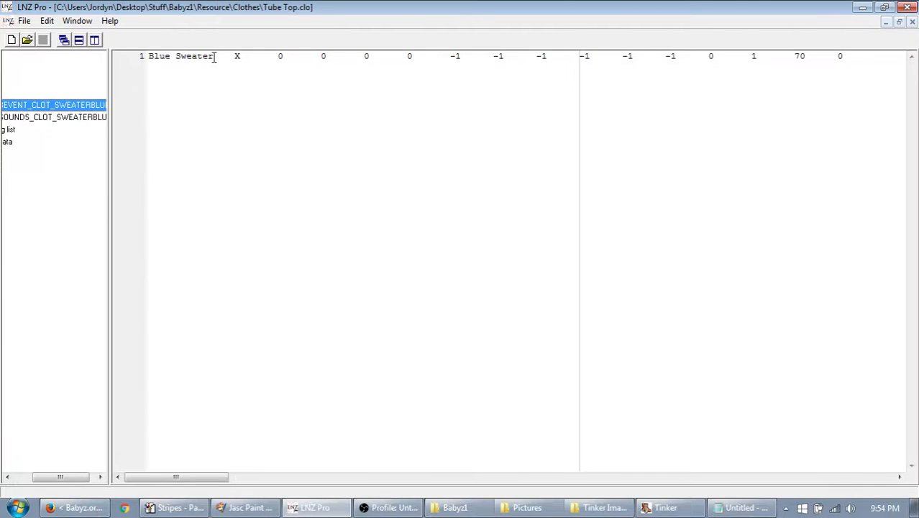
pyautogui.moveTo(213, 57); pyautogui.dragTo(112, 57)
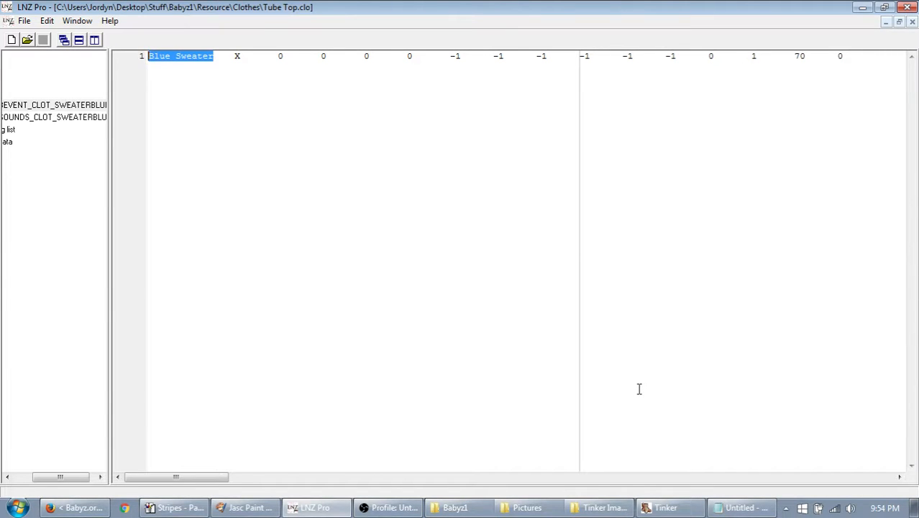
pyautogui.write('JKB')
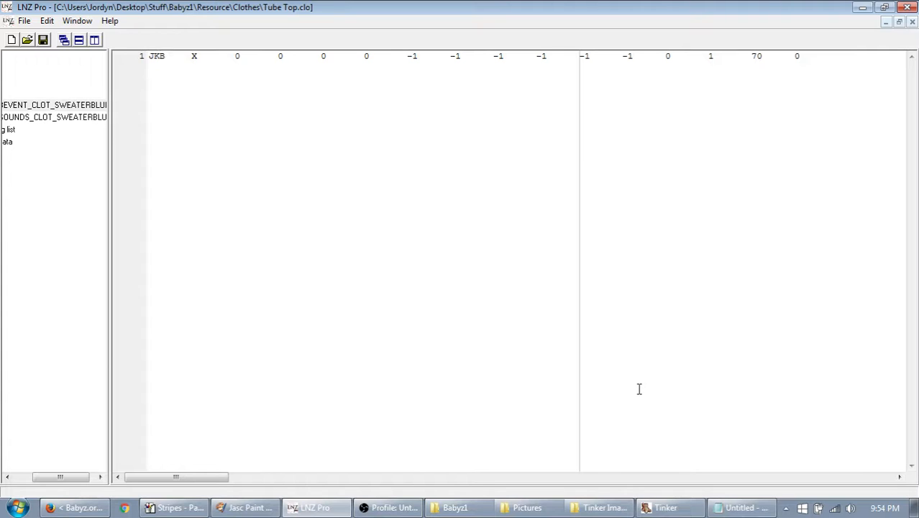
pyautogui.write(' Striped ')
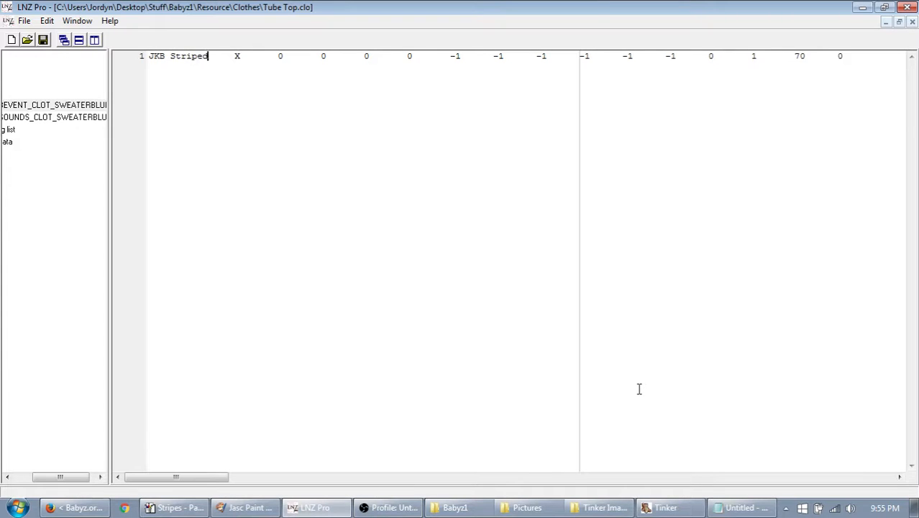
pyautogui.write('Tube Top')
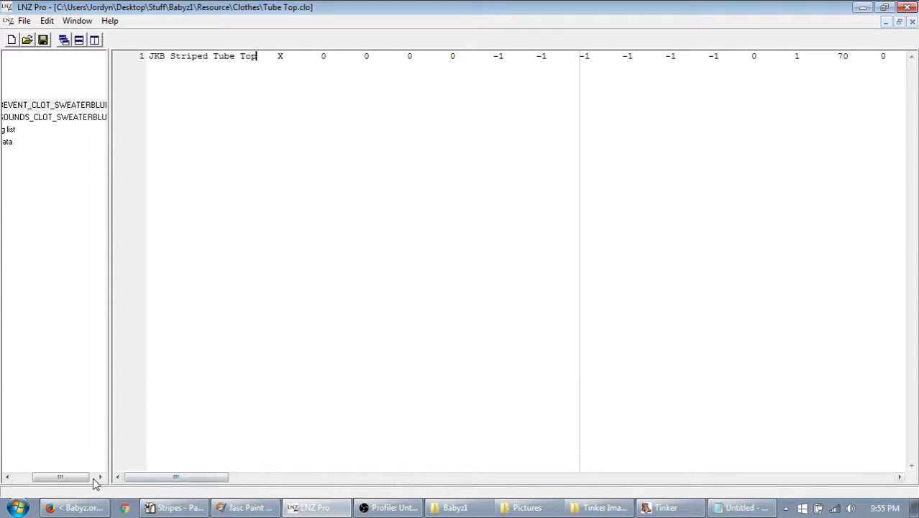
# Step: Collapse the TXT group and save Tube Top.clo with the new clothing name
pyautogui.moveTo(92, 478); pyautogui.dragTo(4, 461)
pyautogui.click(7, 93)
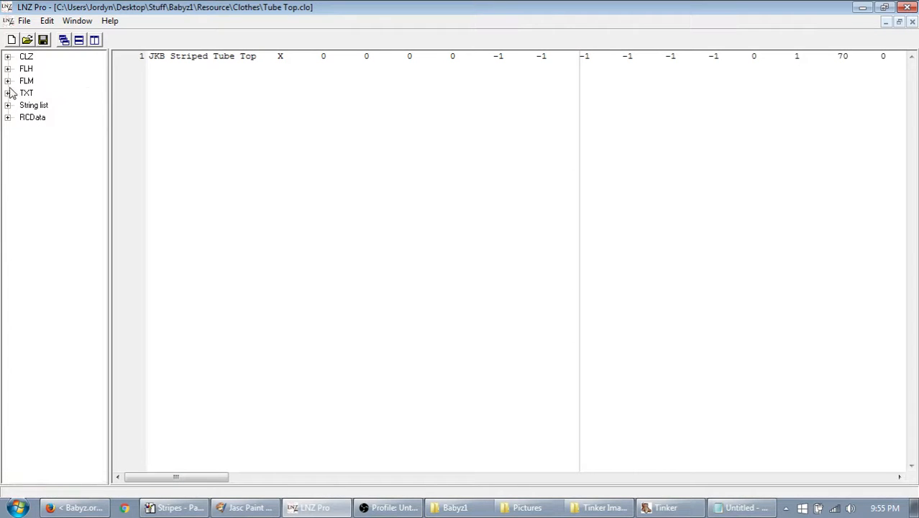
pyautogui.click(43, 40)
# Step: Switch to Tinker, start opening a file, and go up from the Babyz folder to the Desktop
pyautogui.click(661, 508)
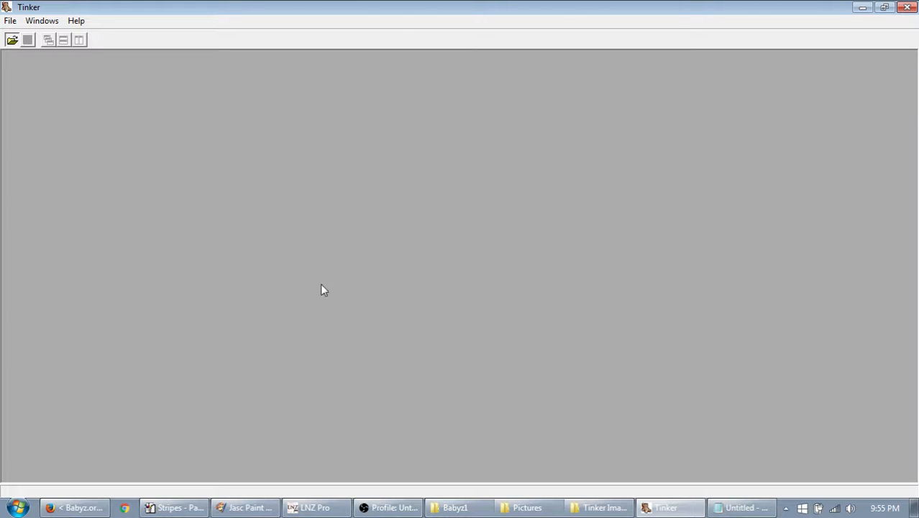
pyautogui.click(11, 40)
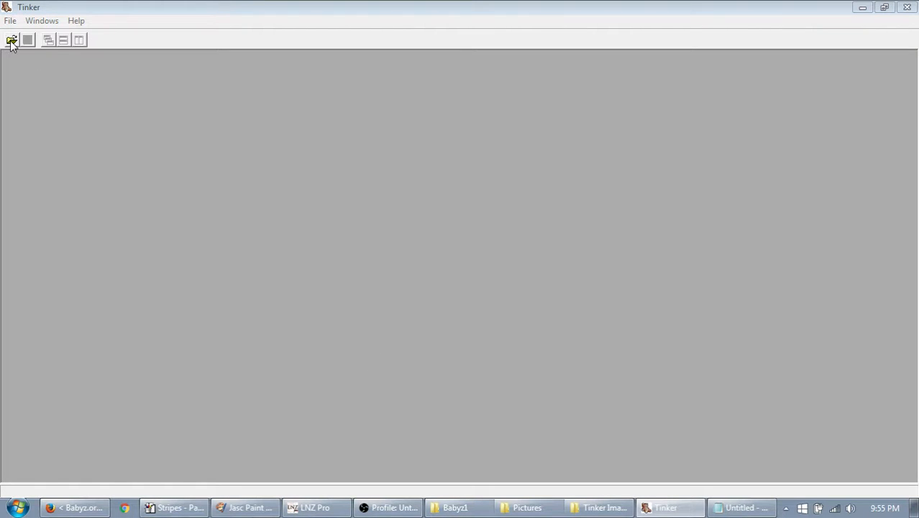
pyautogui.moveTo(134, 111); pyautogui.dragTo(338, 116)
pyautogui.click(382, 131)
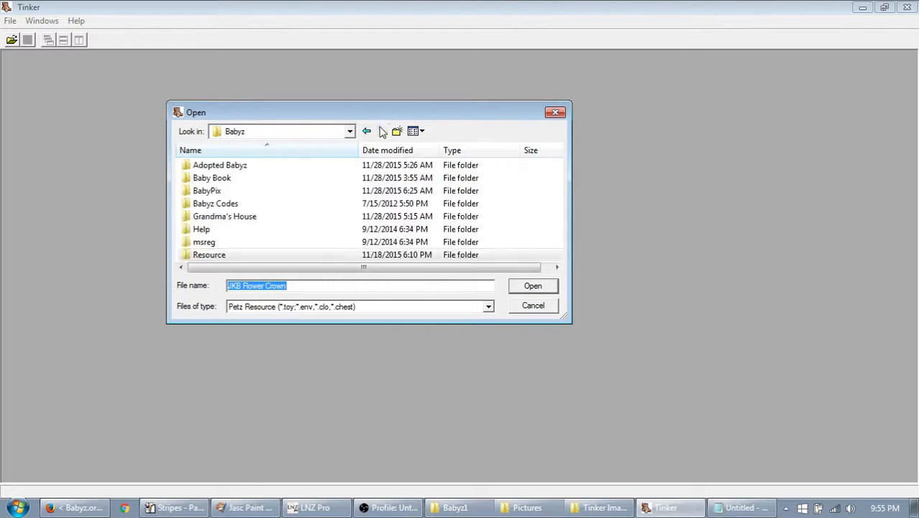
pyautogui.click(382, 131)
pyautogui.click(382, 131)
pyautogui.click(240, 200)
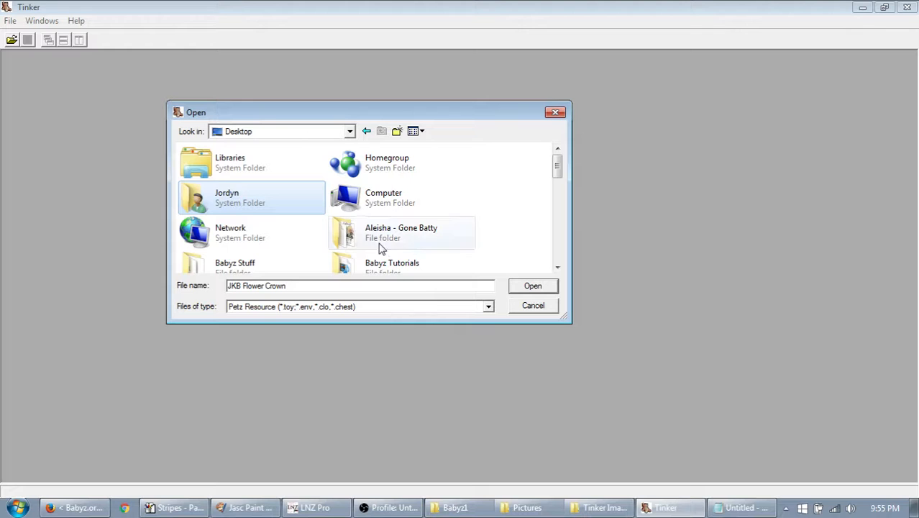
# Step: Browse from the Desktop through Stuff, Babyz1 and Resource to the Clothes folder
pyautogui.scroll(-5, 379, 247)
pyautogui.click(323, 201)
pyautogui.doubleClick(283, 200)
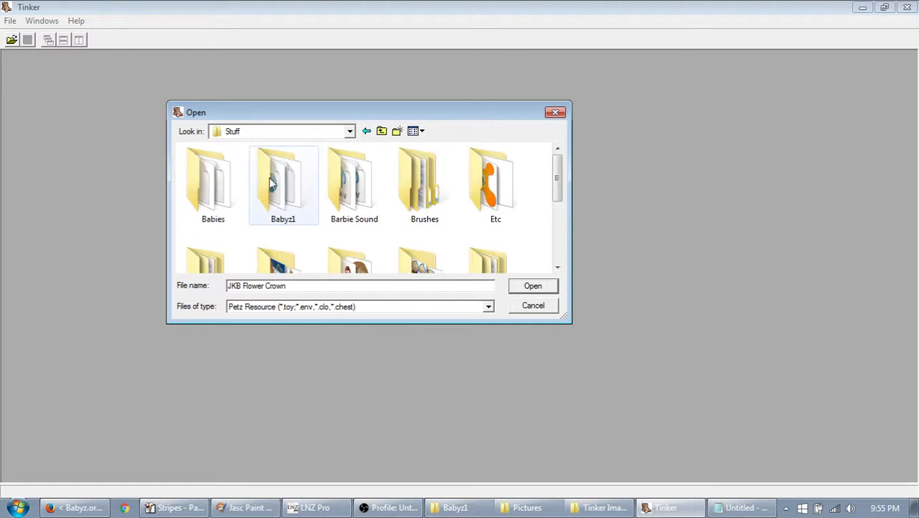
pyautogui.doubleClick(272, 183)
pyautogui.doubleClick(240, 230)
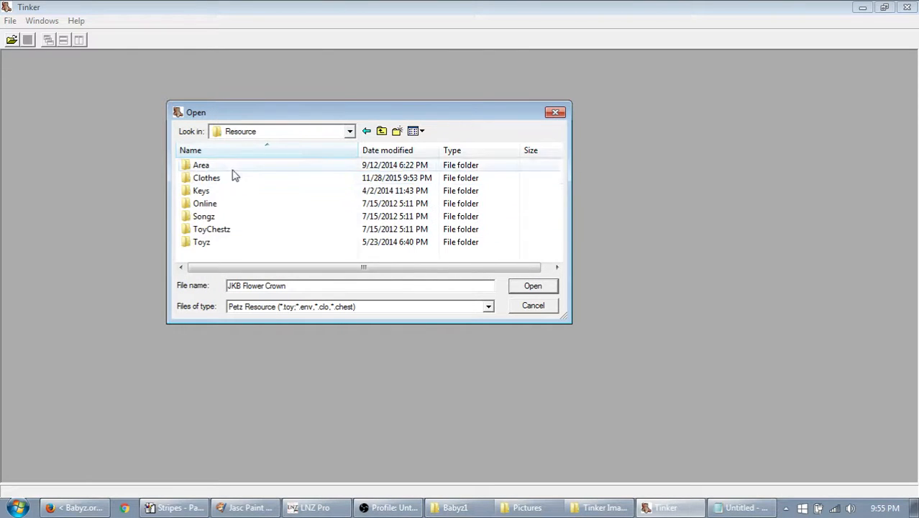
pyautogui.doubleClick(231, 176)
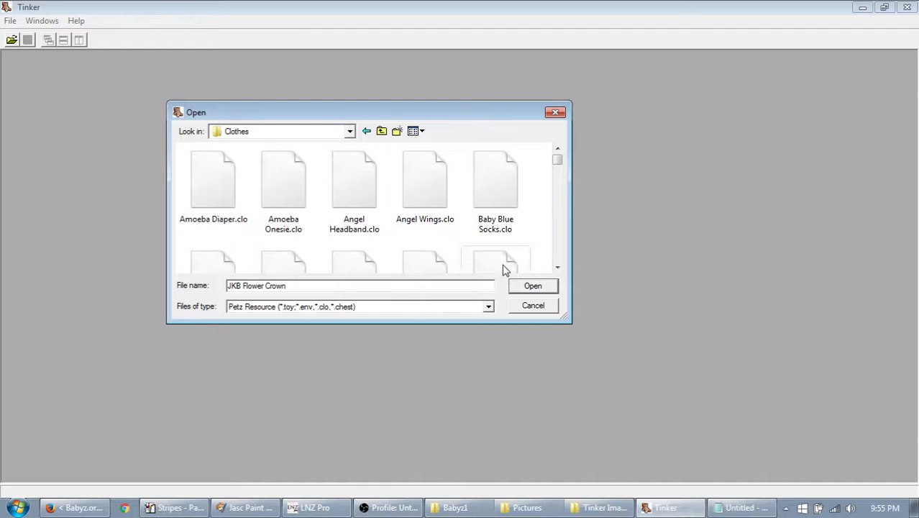
# Step: Find Tube Top.clo by name in the Clothes folder and open it in Tinker
pyautogui.click(495, 224)
pyautogui.moveTo(559, 159); pyautogui.dragTo(560, 167)
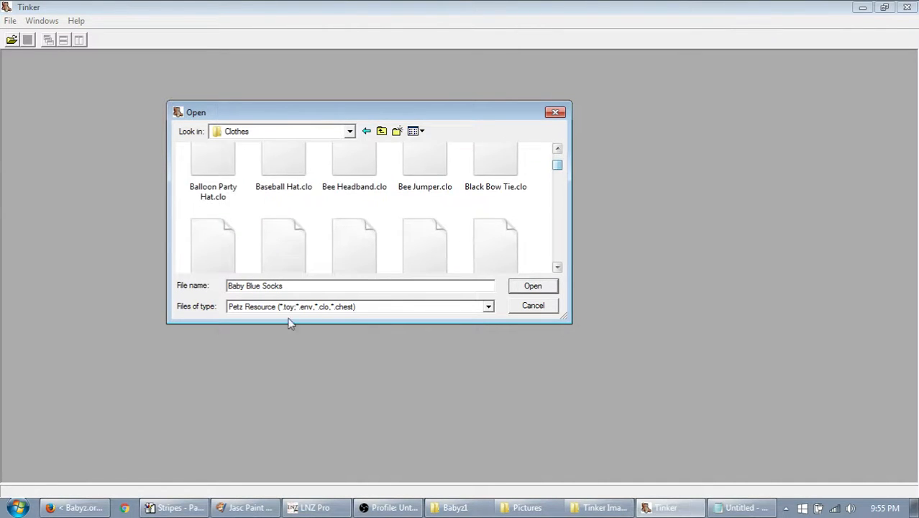
pyautogui.moveTo(299, 287); pyautogui.dragTo(174, 292)
pyautogui.write('Tu')
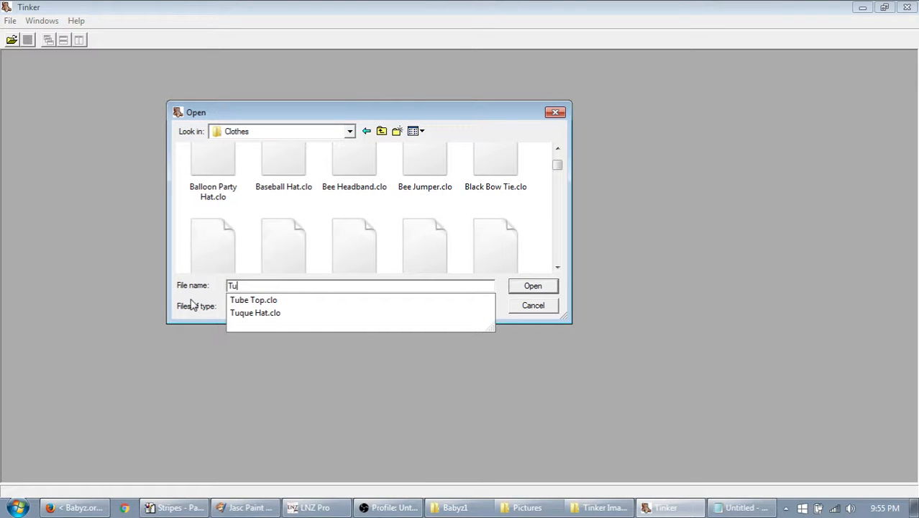
pyautogui.click(400, 298)
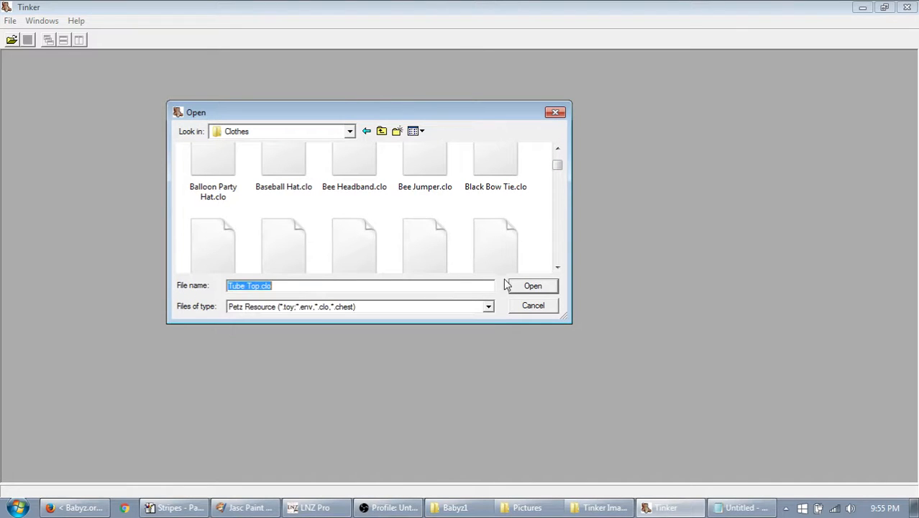
pyautogui.click(529, 285)
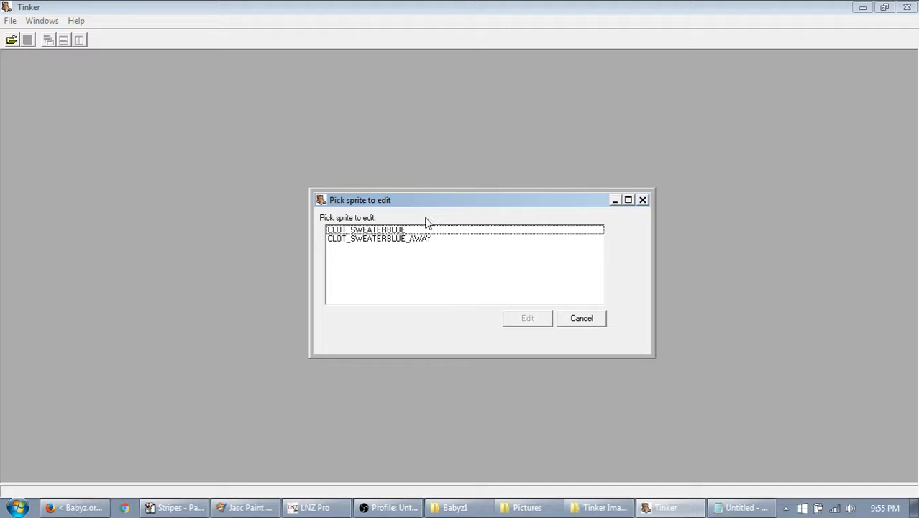
# Step: Choose the CLOT_SWEATERBLUE_AWAY sprite and open it for editing
pyautogui.click(419, 230)
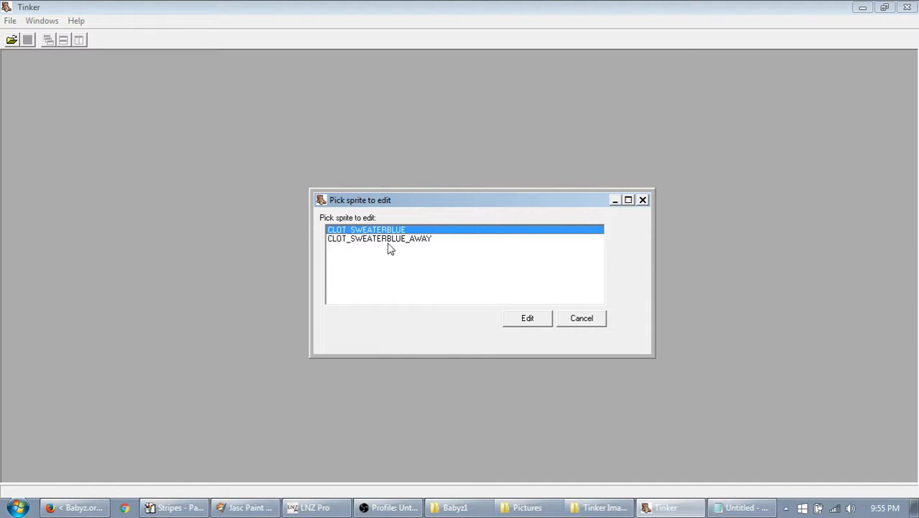
pyautogui.click(425, 243)
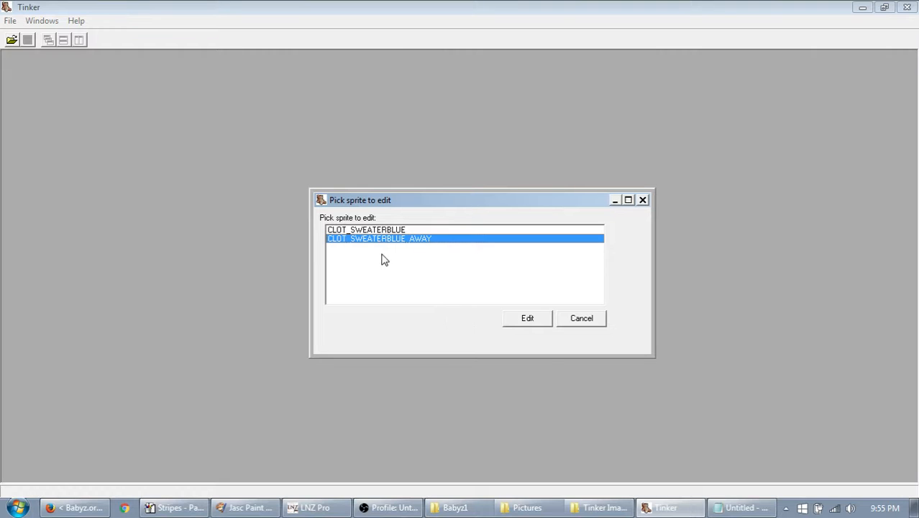
pyautogui.click(406, 229)
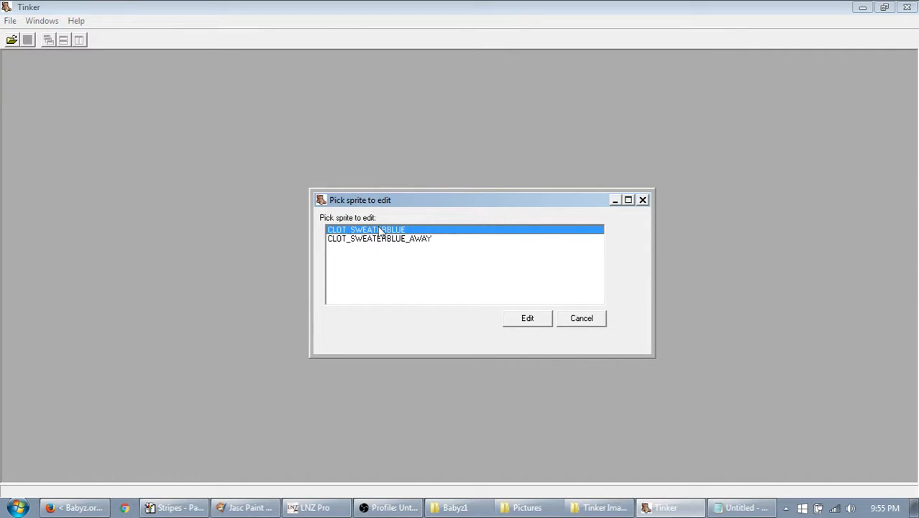
pyautogui.click(426, 239)
pyautogui.click(528, 321)
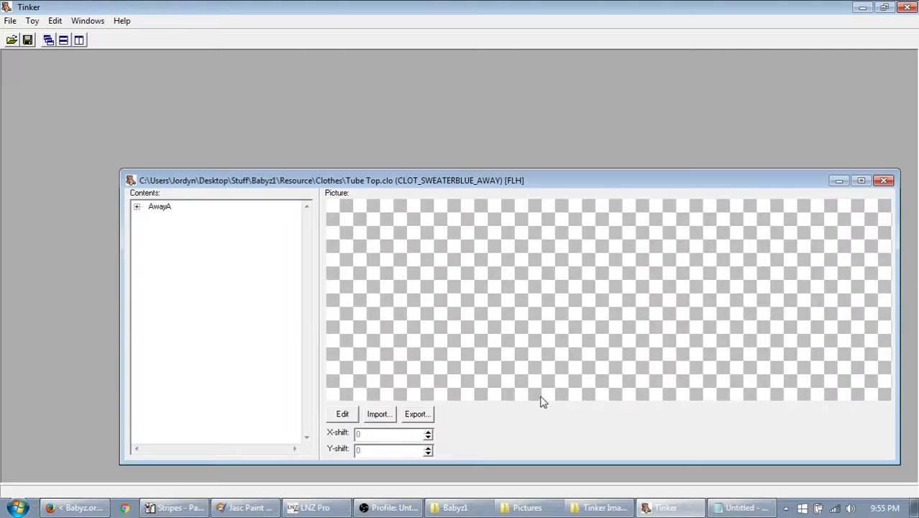
# Step: Reposition the sprite window, expand AwayA and select frame 0 to show the closet picture
pyautogui.moveTo(440, 179); pyautogui.dragTo(401, 101)
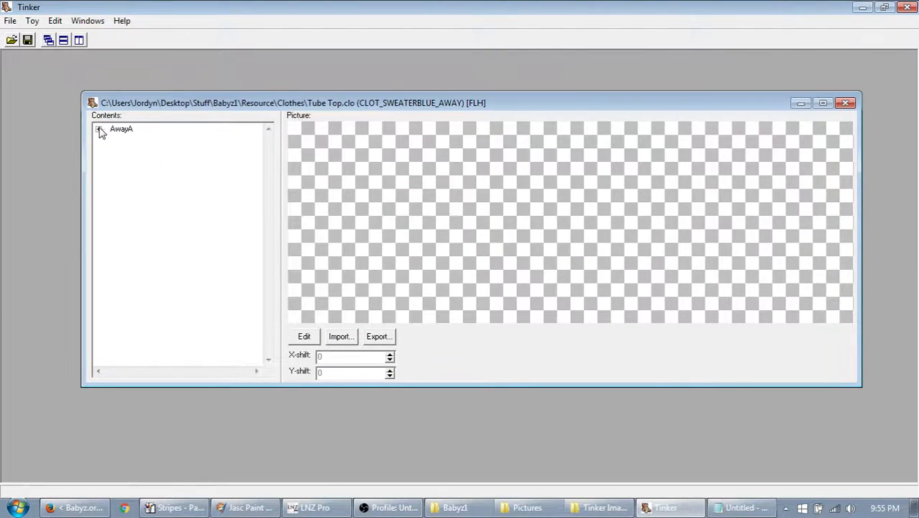
pyautogui.click(121, 129)
pyautogui.doubleClick(119, 129)
pyautogui.click(138, 141)
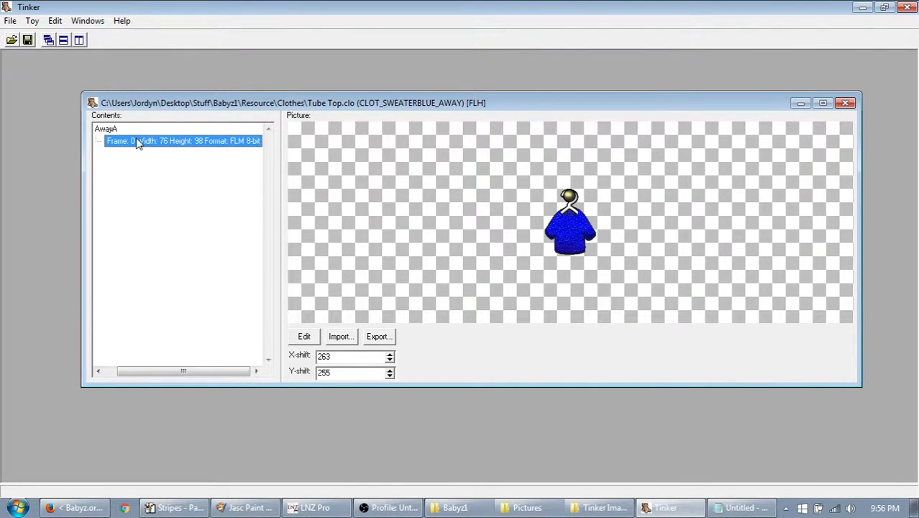
# Step: Try the Petz palette on the sprite and return it to the Babyz palette
pyautogui.click(32, 21)
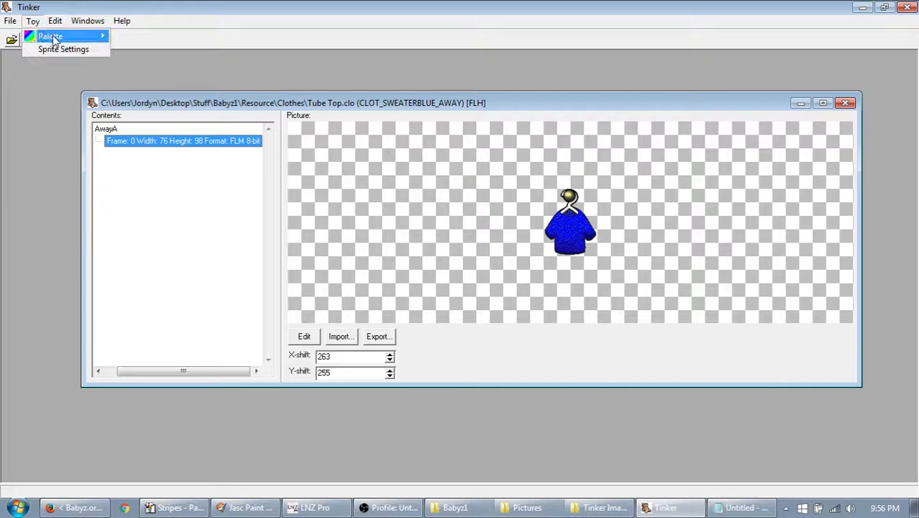
pyautogui.moveTo(68, 38)
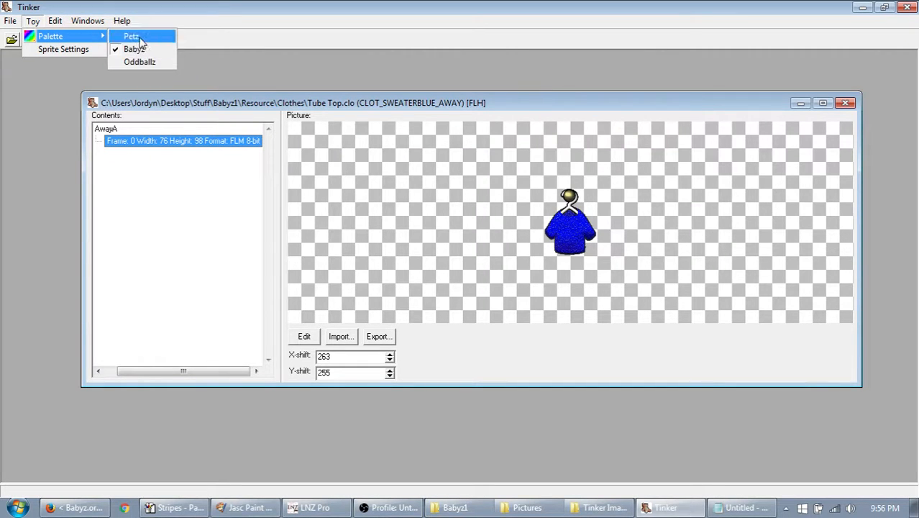
pyautogui.click(137, 34)
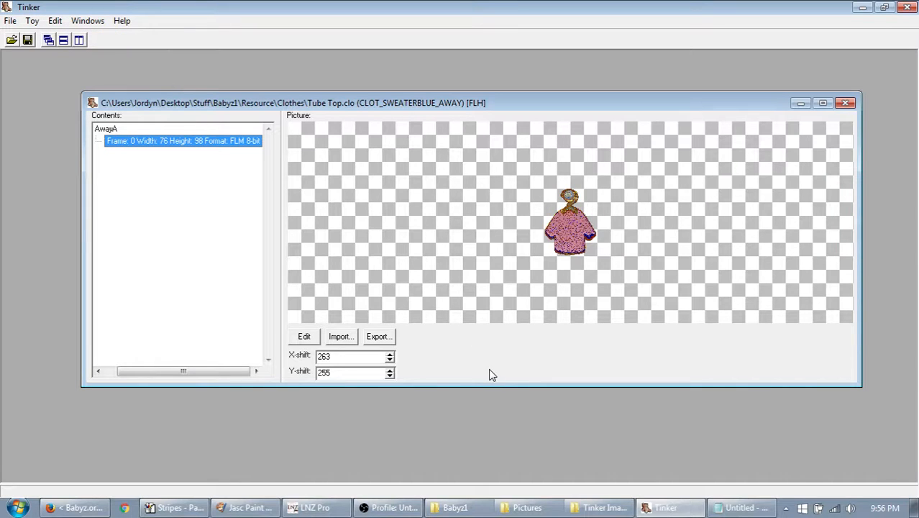
pyautogui.click(33, 21)
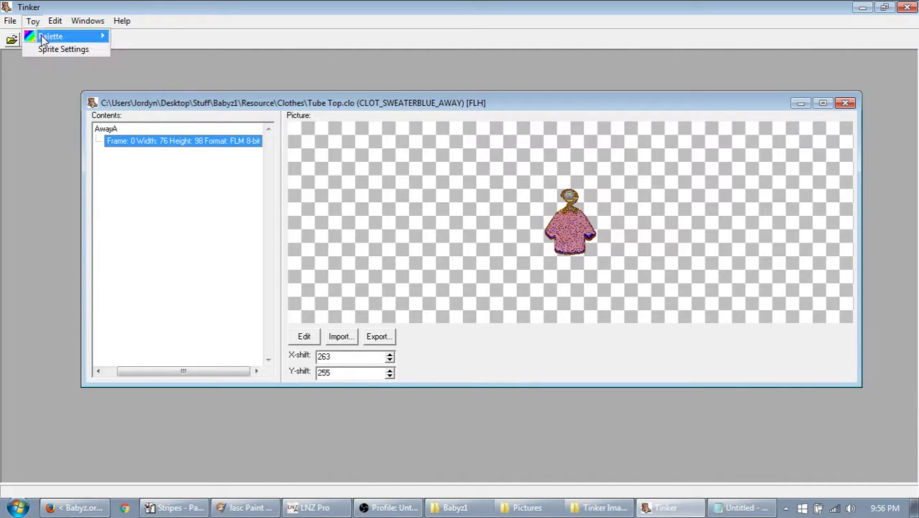
pyautogui.moveTo(41, 35)
pyautogui.click(148, 50)
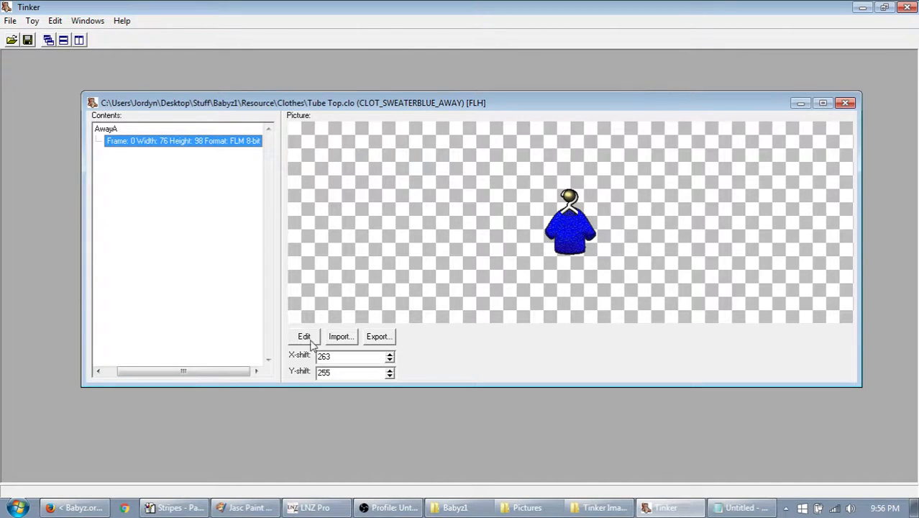
# Step: Switch to the babyz.org page in the browser and look through the Tinker Templates in its Clothes tutorials
pyautogui.moveTo(223, 371); pyautogui.dragTo(207, 372)
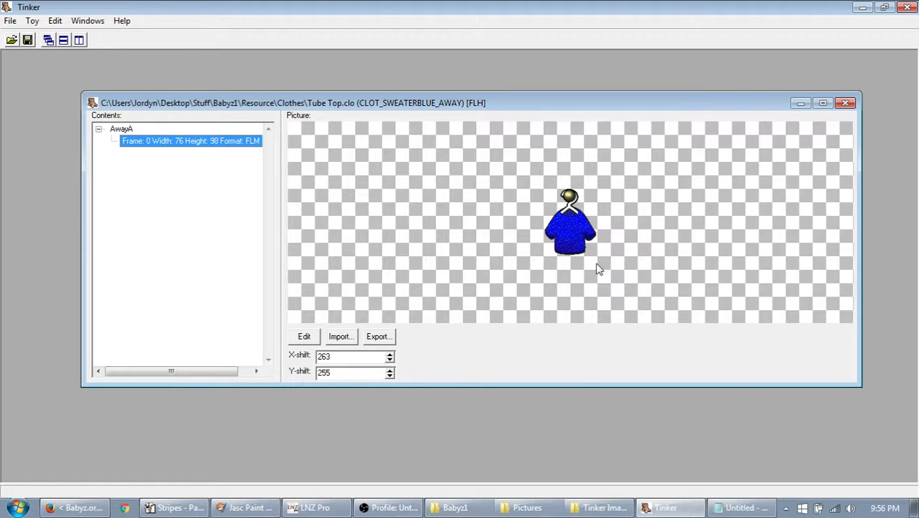
pyautogui.click(88, 508)
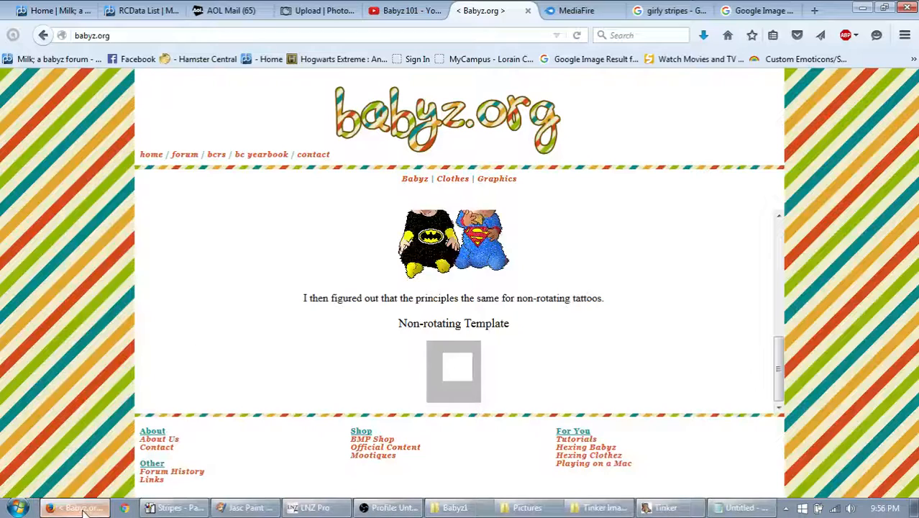
pyautogui.scroll(5, 544, 321)
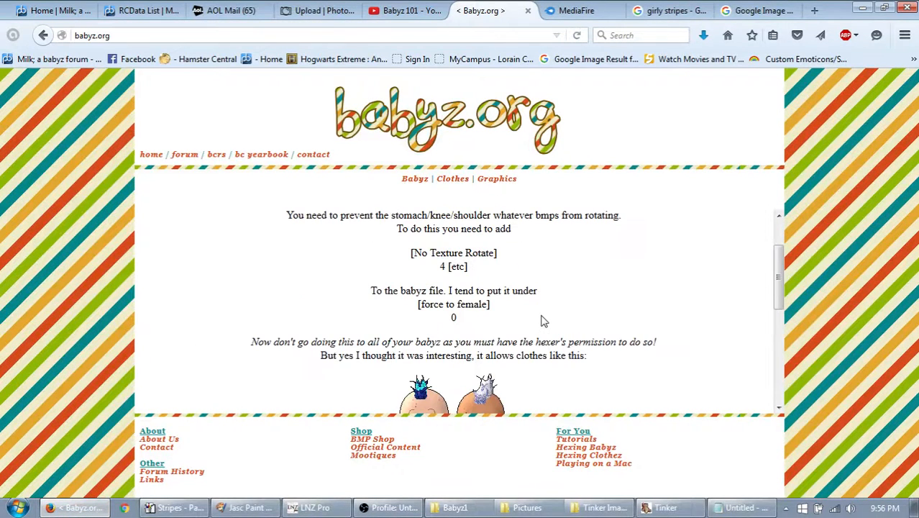
pyautogui.click(576, 439)
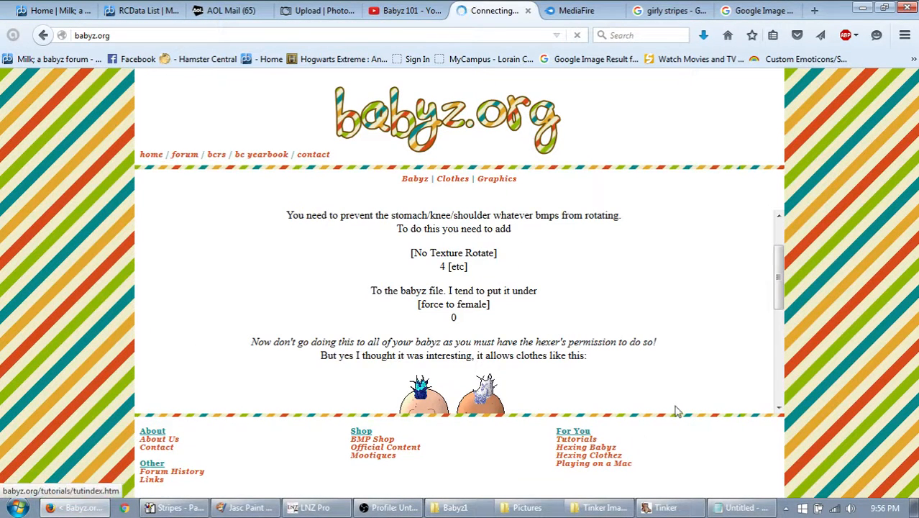
pyautogui.click(461, 185)
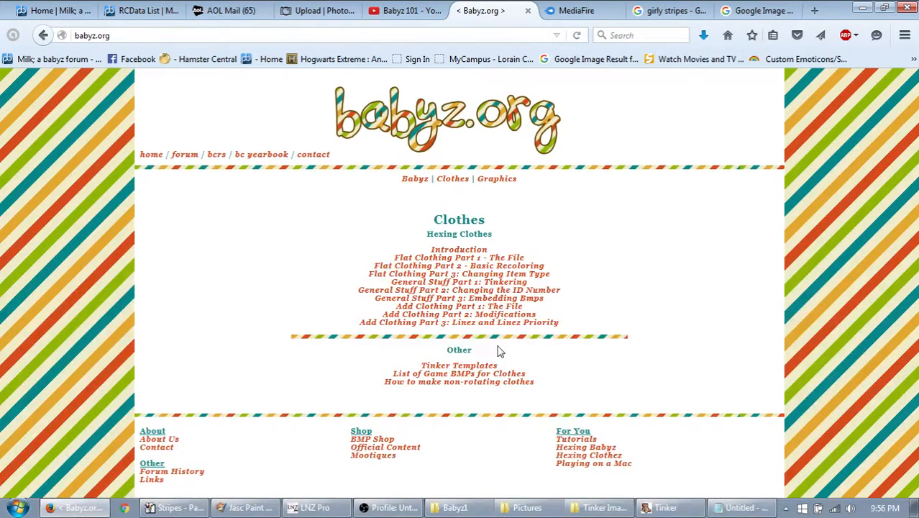
pyautogui.click(459, 366)
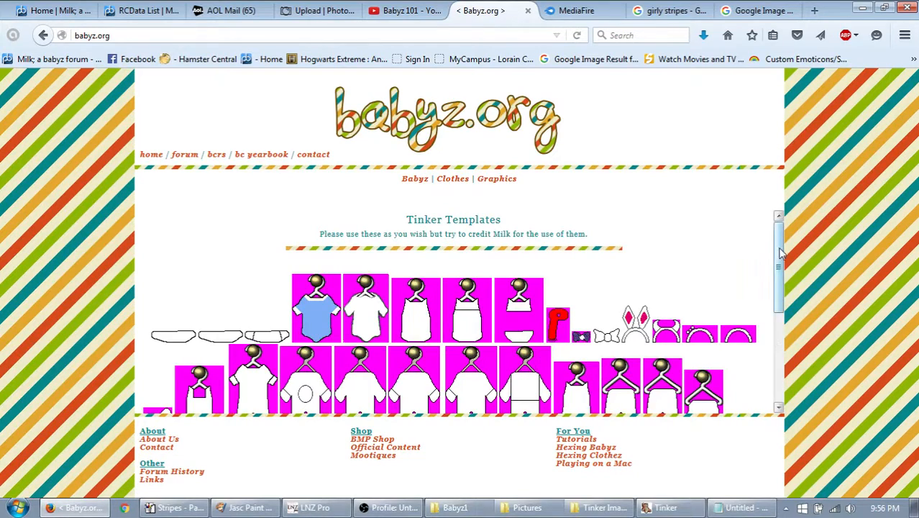
pyautogui.moveTo(783, 252); pyautogui.dragTo(802, 370)
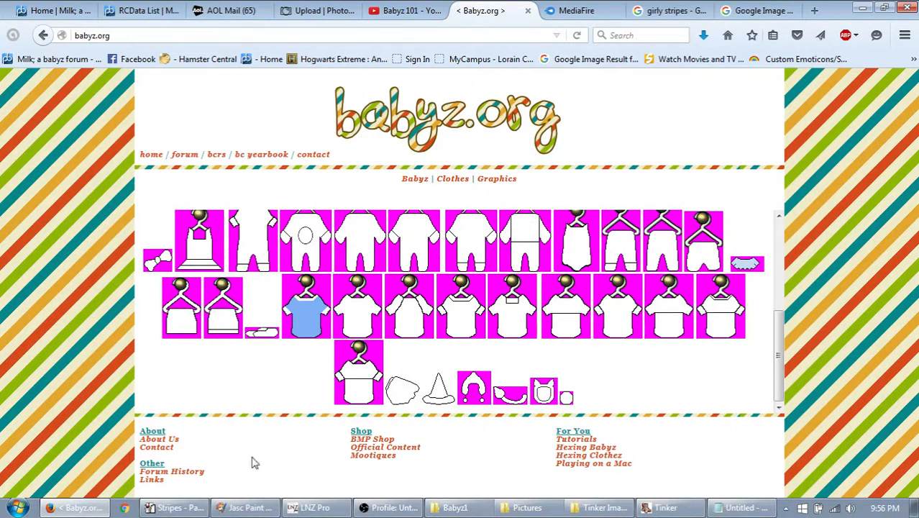
# Step: Open the blank tube picture from the Tinker Images folder in Paint, maximize it and magnify the picture
pyautogui.click(593, 508)
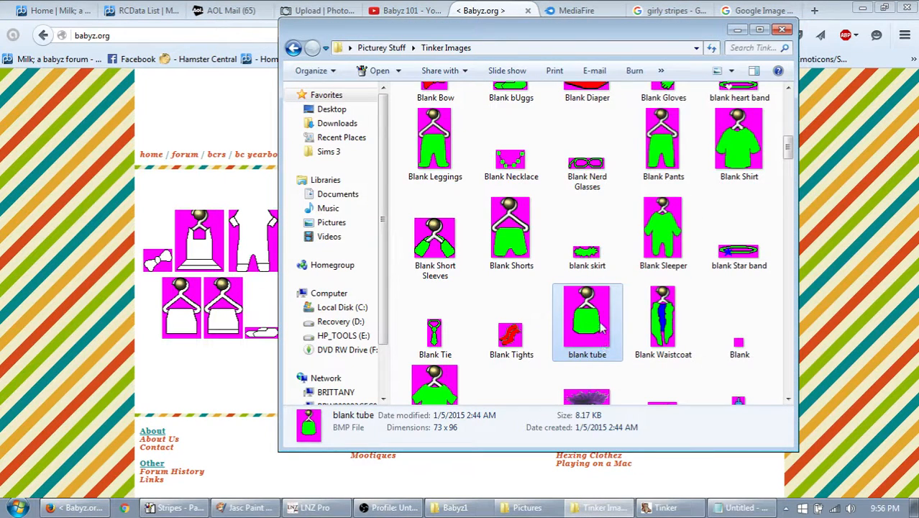
pyautogui.doubleClick(587, 325)
pyautogui.click(544, 305)
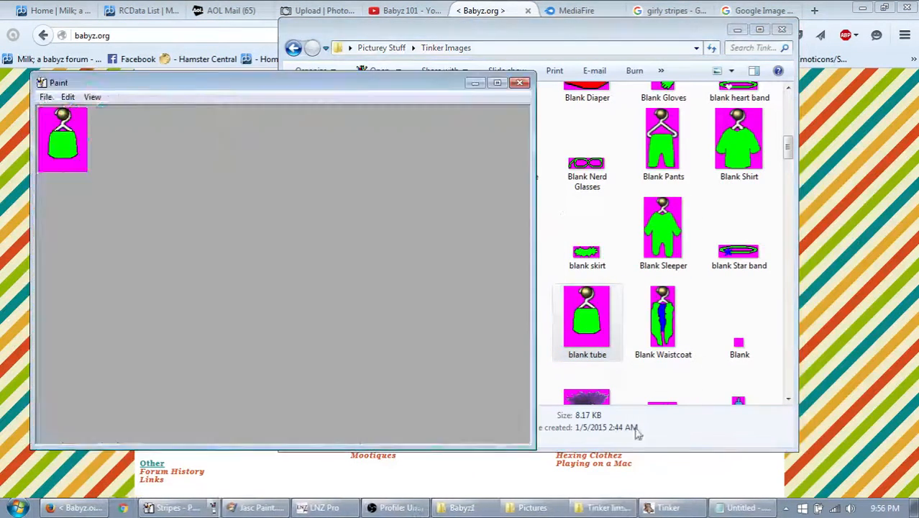
pyautogui.click(497, 83)
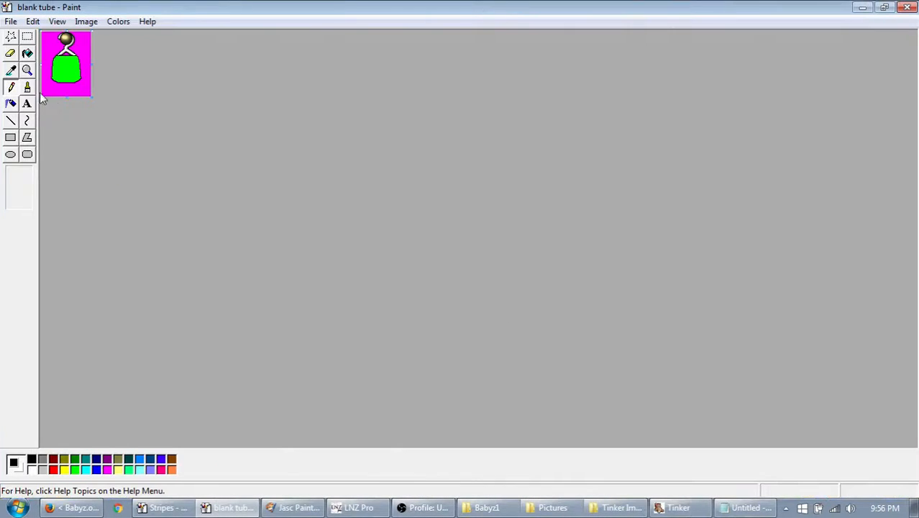
pyautogui.click(72, 49)
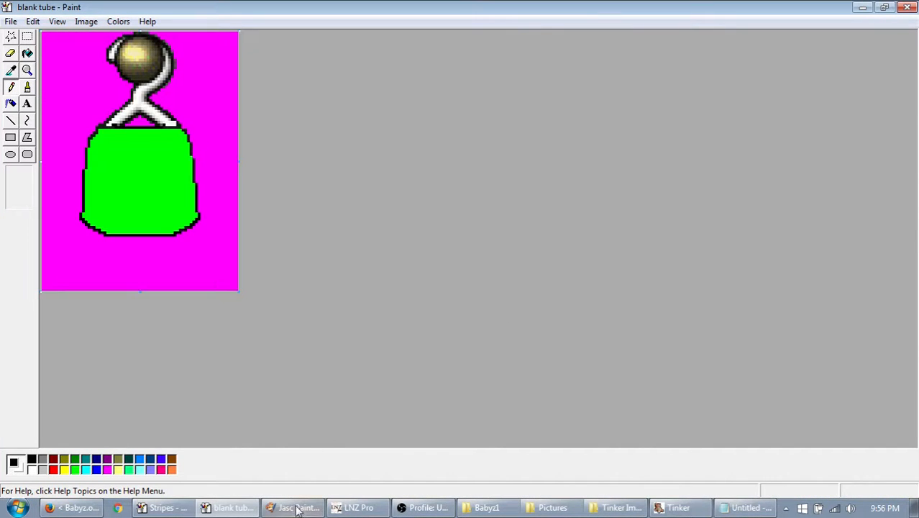
# Step: Select and copy the whole blank tube picture, checking that the Stripes image is also open
pyautogui.click(166, 509)
pyautogui.click(219, 509)
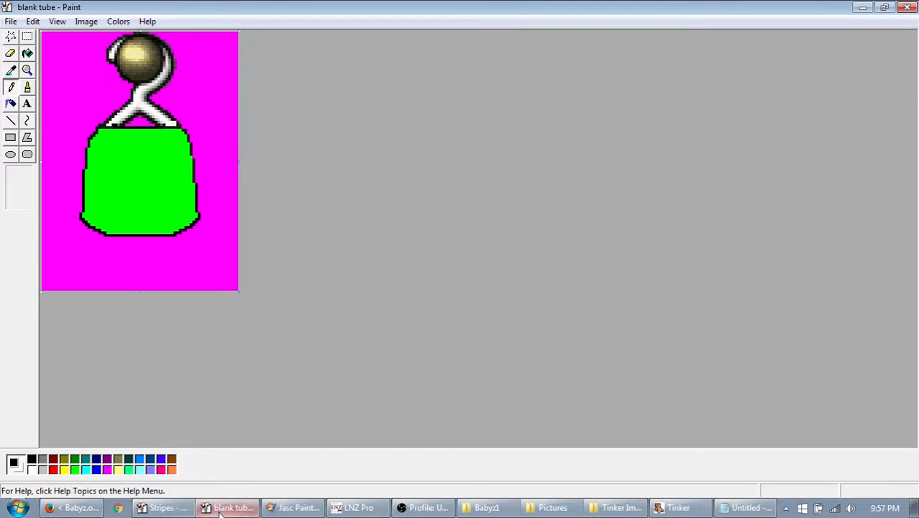
pyautogui.hotkey('ctrl', 'a')
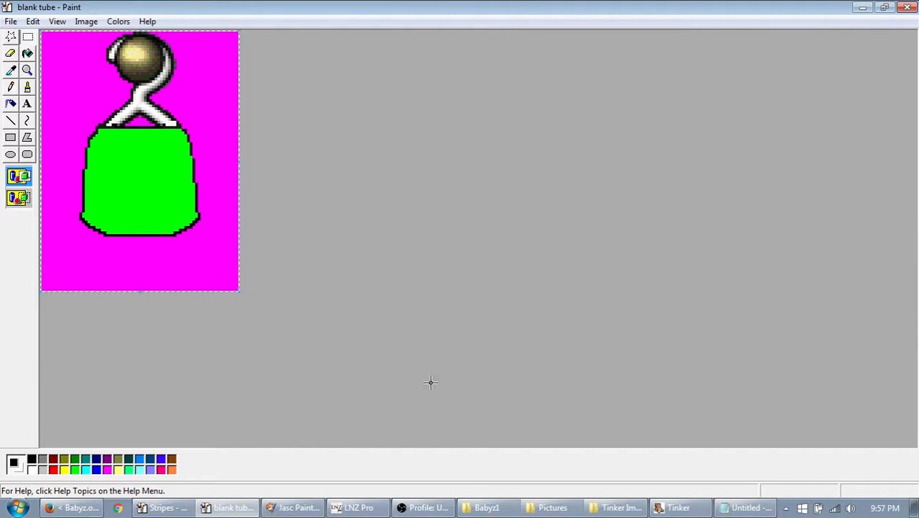
# Step: Paste the blank tube over the Stripes image with green as the transparent background color, positioning it so the stripes fill the top
pyautogui.click(164, 508)
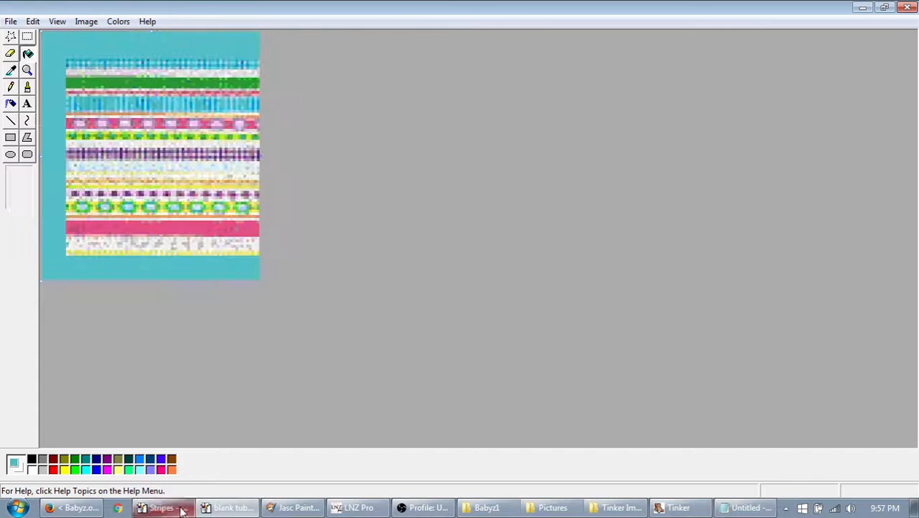
pyautogui.rightClick(74, 471)
pyautogui.click(28, 36)
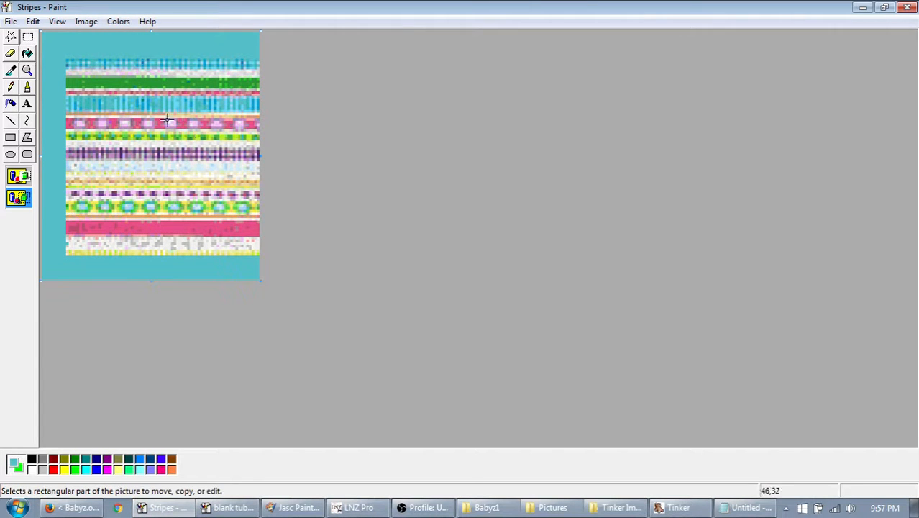
pyautogui.hotkey('ctrl', 'v')
pyautogui.click(492, 288)
pyautogui.moveTo(169, 219); pyautogui.dragTo(205, 190)
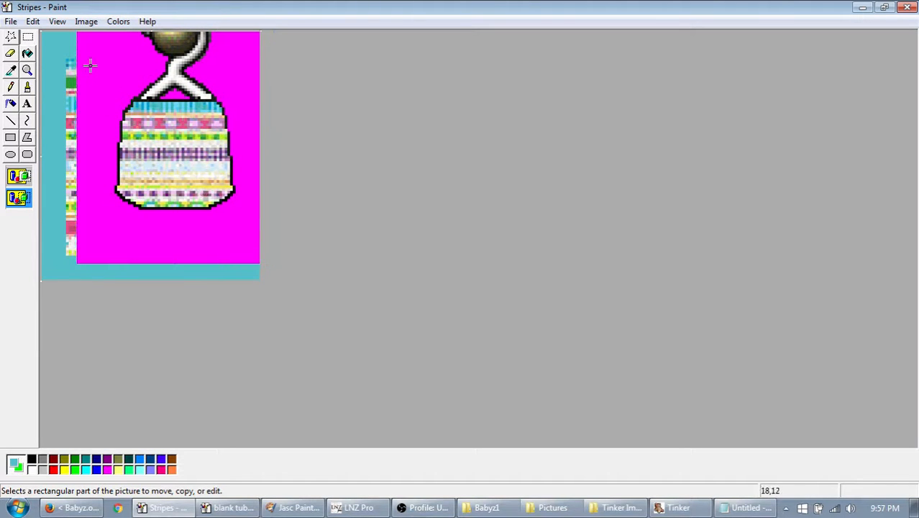
# Step: Copy the striped tube area from the Stripes image and paste it opaquely over the green top in the blank tube picture
pyautogui.moveTo(90, 63); pyautogui.dragTo(94, 31)
pyautogui.click(229, 507)
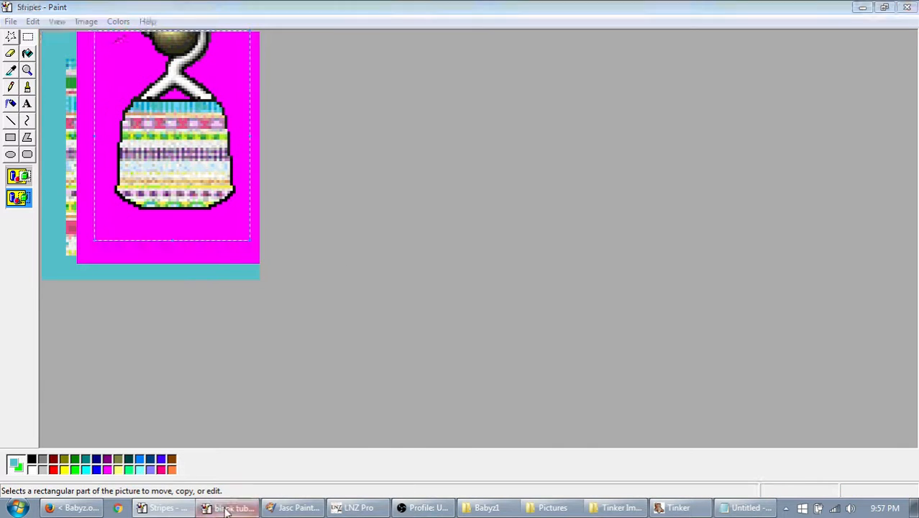
pyautogui.hotkey('ctrl', 'v')
pyautogui.moveTo(99, 162)
pyautogui.mouseDown()
pyautogui.moveTo(147, 238)
pyautogui.moveTo(150, 215)
pyautogui.mouseUp()
pyautogui.click(19, 198)
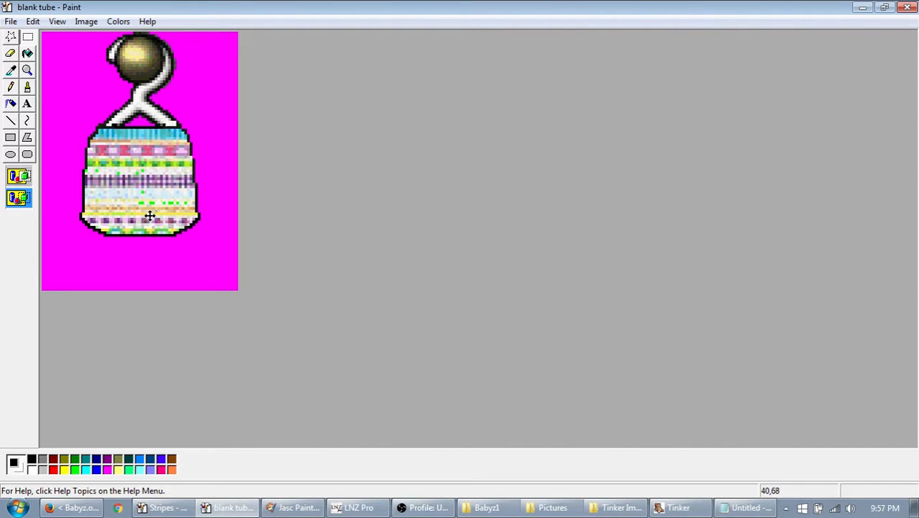
pyautogui.click(19, 176)
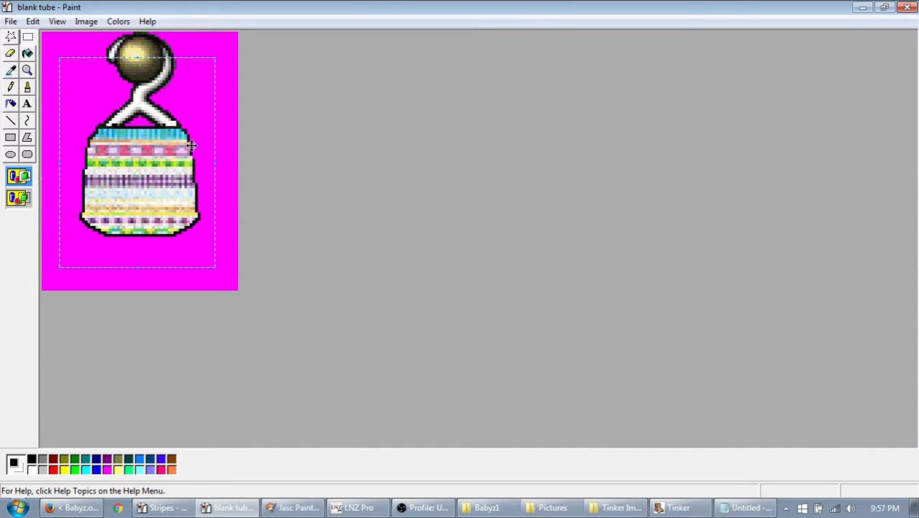
pyautogui.click(238, 117)
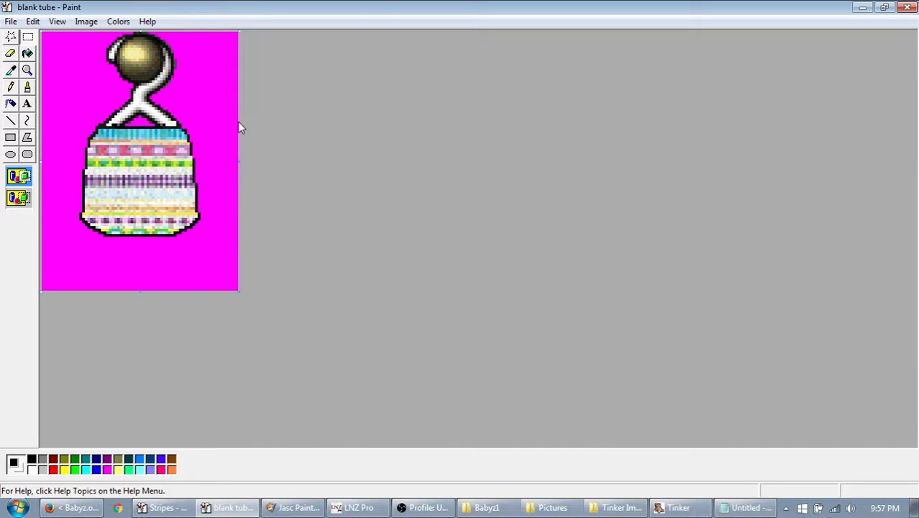
# Step: Start saving the picture as a new file named Striped tube
pyautogui.click(11, 22)
pyautogui.click(44, 82)
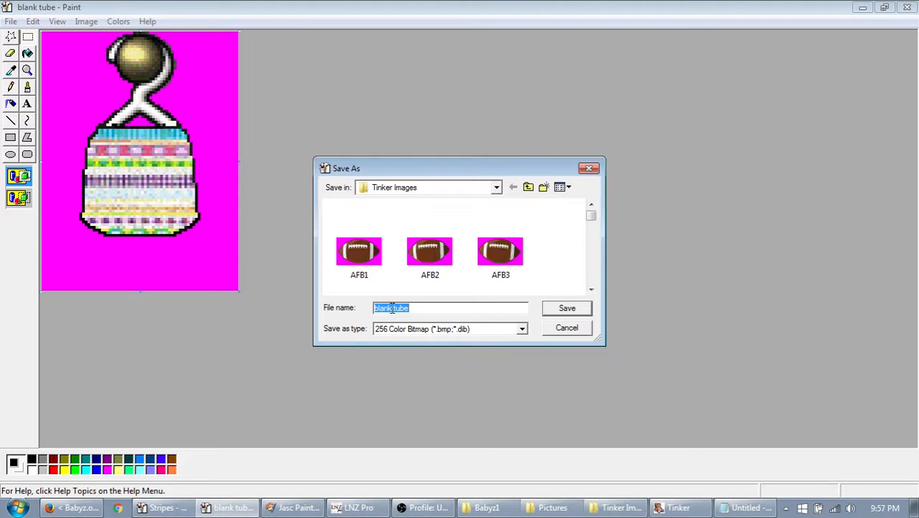
pyautogui.moveTo(391, 308); pyautogui.dragTo(343, 308)
pyautogui.write('Striped')
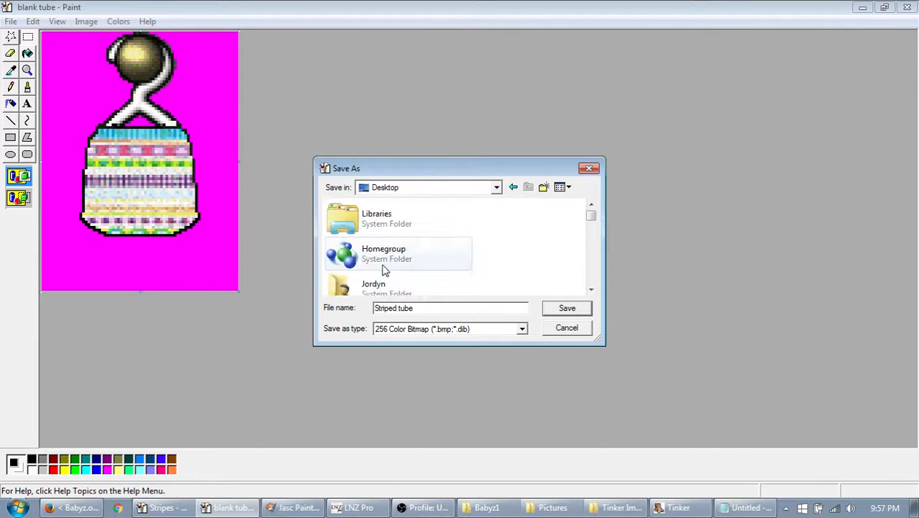
# Step: Set the save location to the Clothes folder inside Stuff, Babyz1, Resource on the Desktop
pyautogui.click(369, 260)
pyautogui.scroll(-5, 393, 272)
pyautogui.doubleClick(372, 238)
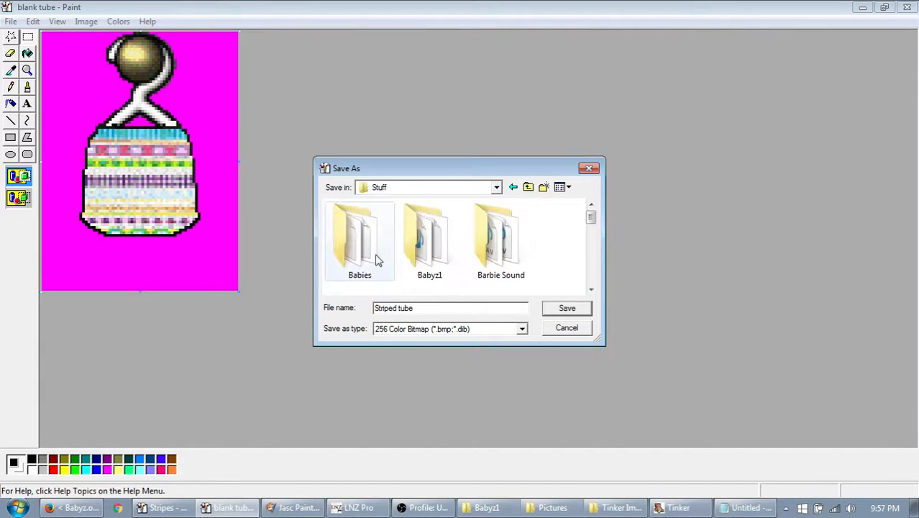
pyautogui.doubleClick(414, 257)
pyautogui.click(383, 246)
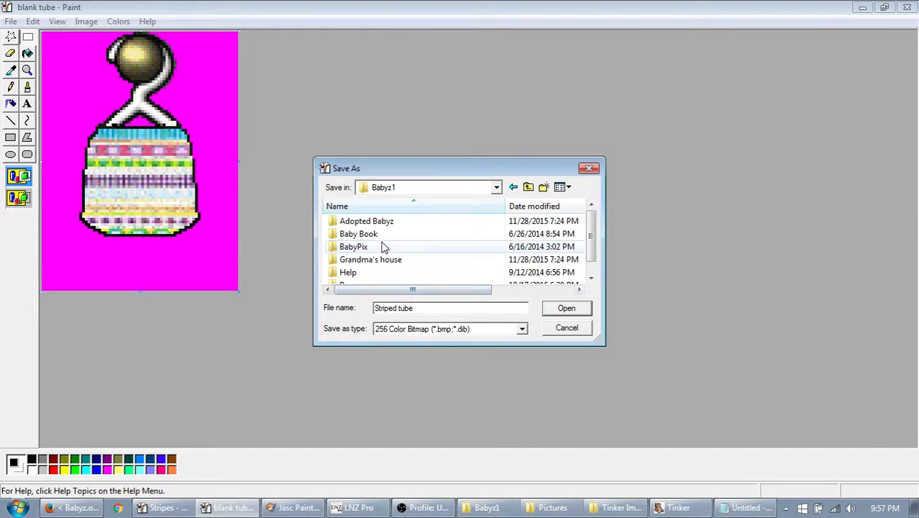
pyautogui.scroll(-1, 369, 257)
pyautogui.doubleClick(355, 272)
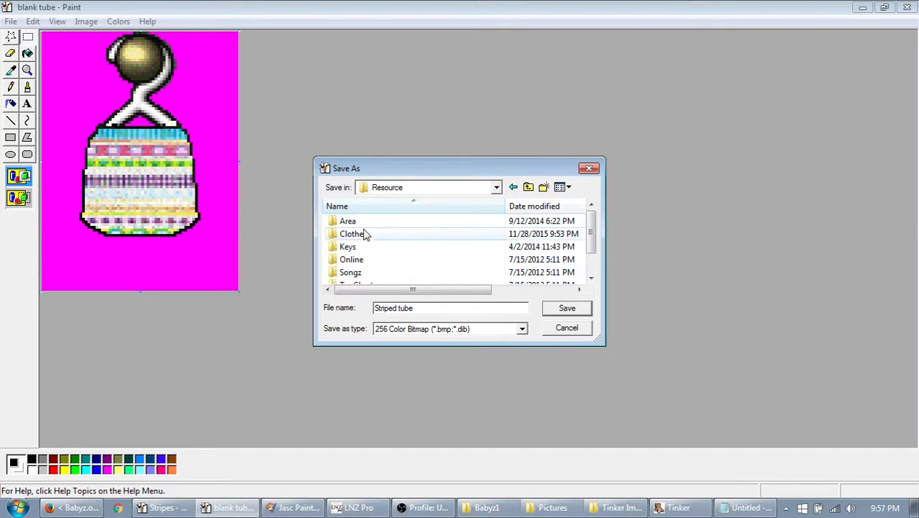
pyautogui.doubleClick(365, 234)
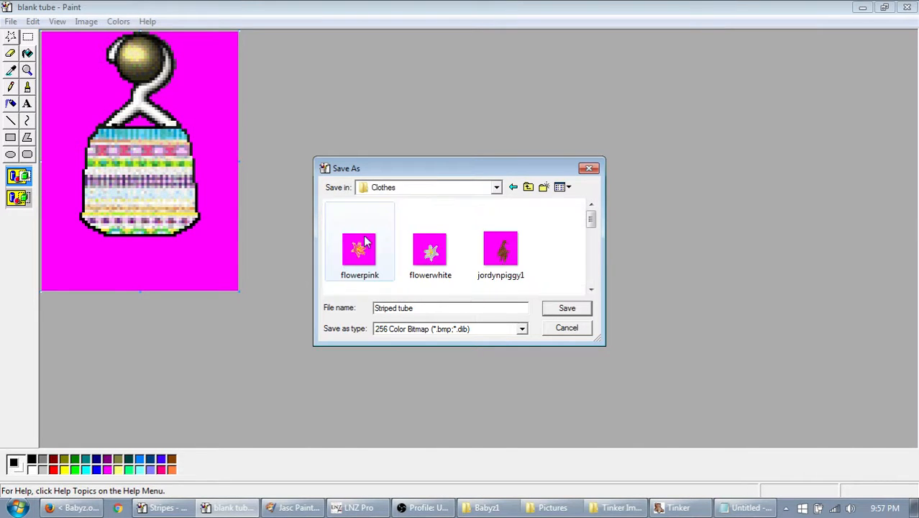
# Step: Create a folder named Tinker inside Clothes and save the Striped tube bitmap in it
pyautogui.rightClick(551, 225)
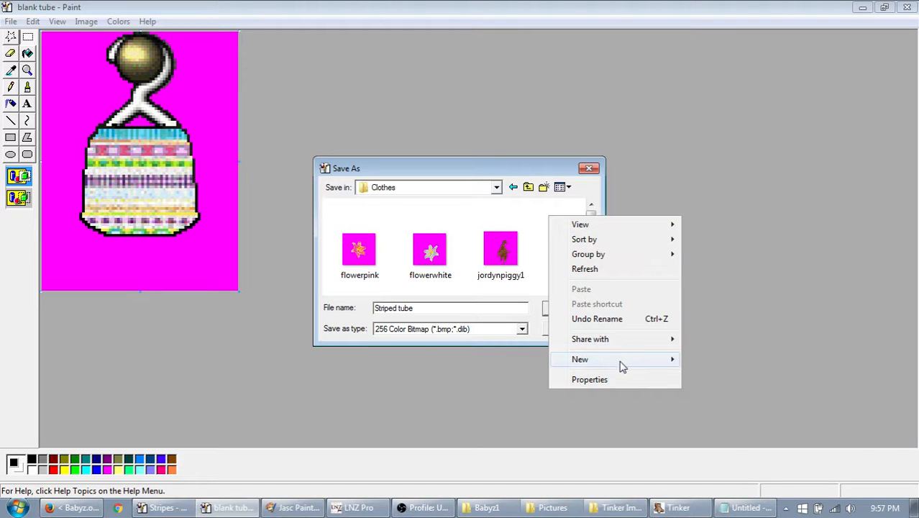
pyautogui.moveTo(623, 365)
pyautogui.click(768, 177)
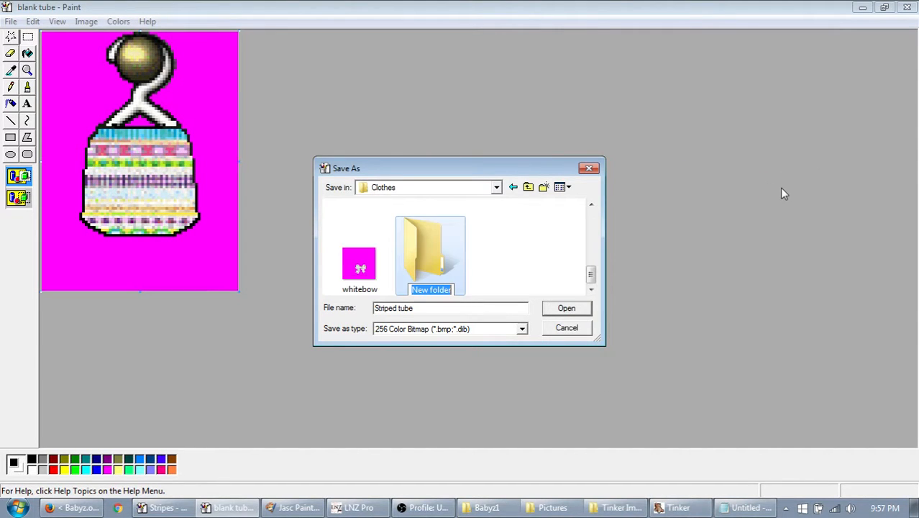
pyautogui.write('Tinker')
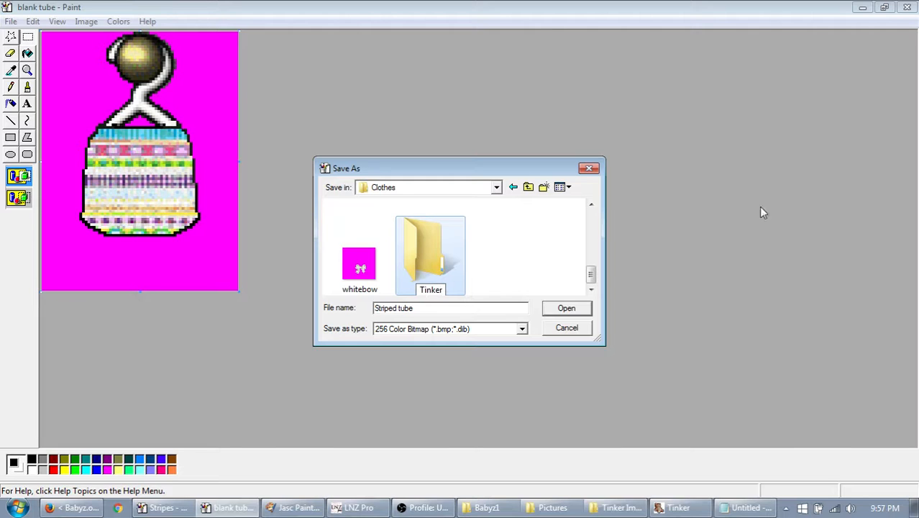
pyautogui.press('Return')
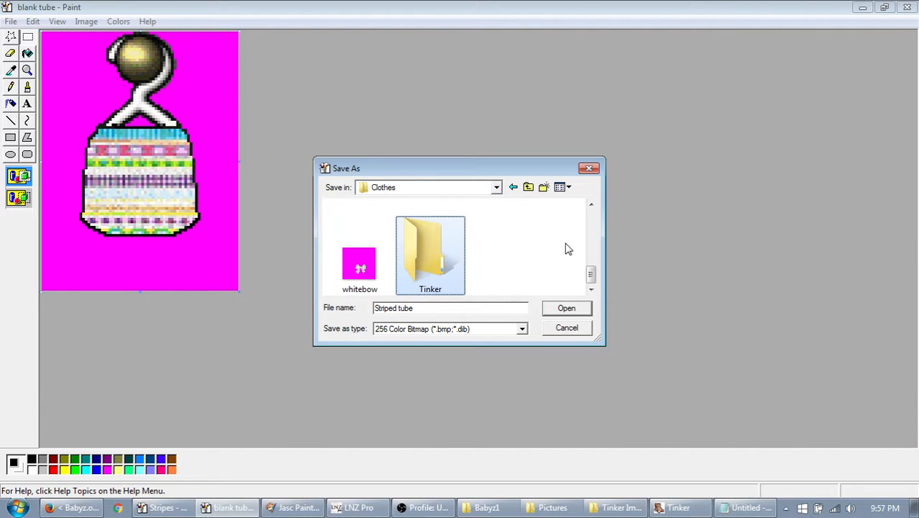
pyautogui.doubleClick(441, 257)
pyautogui.click(575, 310)
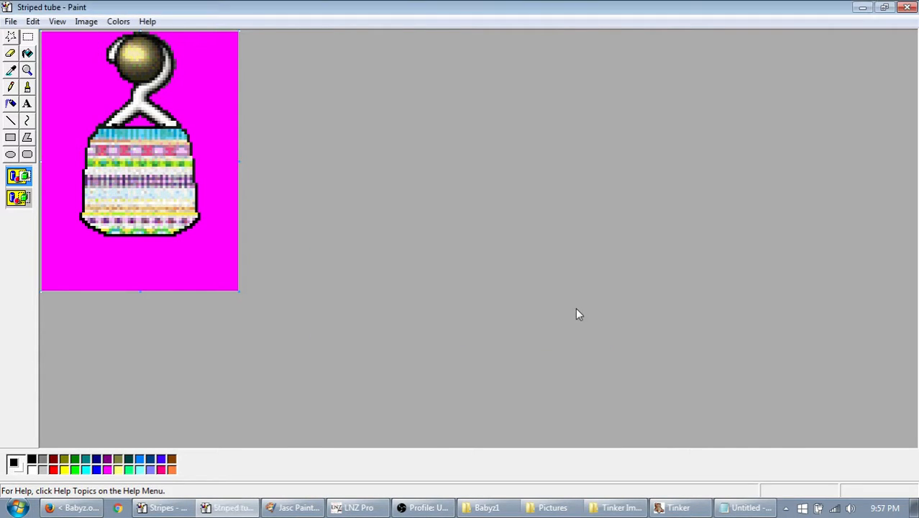
# Step: Return to Tinker and import Striped tube from the new Tinker folder as the closet picture for AwayA frame 0
pyautogui.click(687, 507)
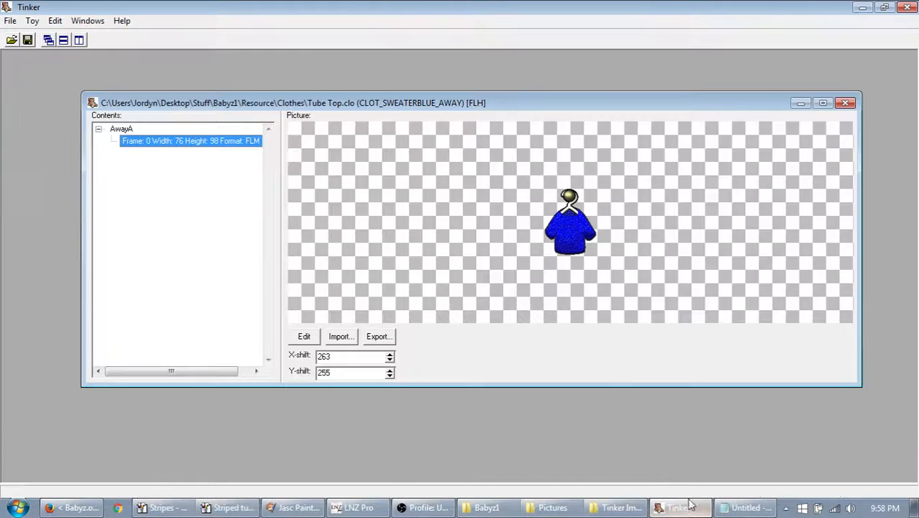
pyautogui.click(343, 336)
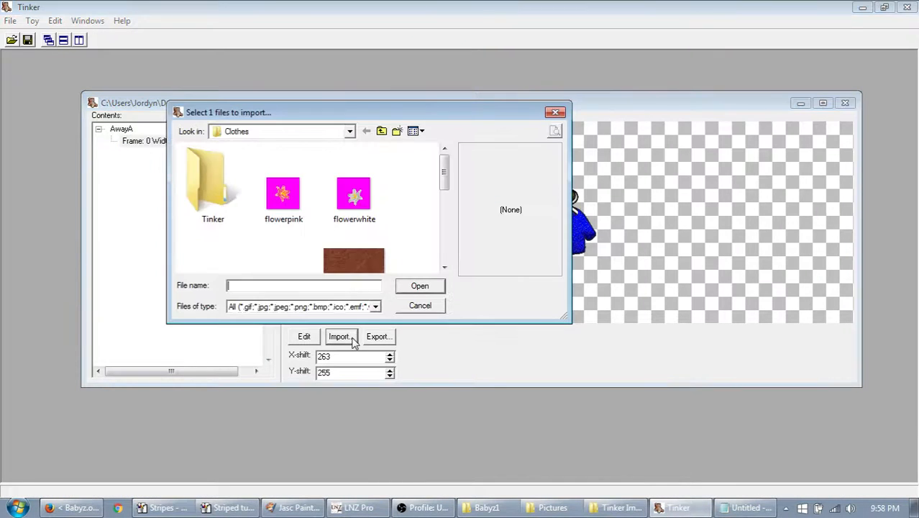
pyautogui.doubleClick(194, 187)
pyautogui.click(196, 189)
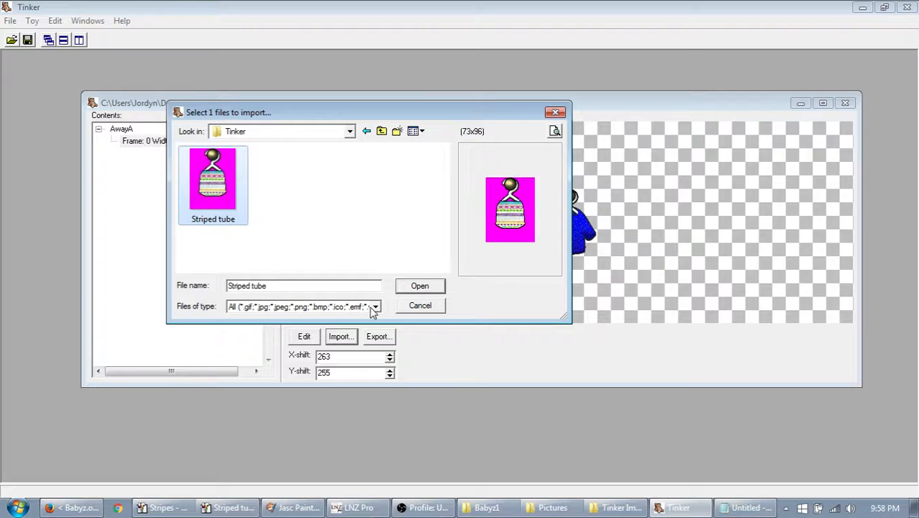
pyautogui.click(417, 285)
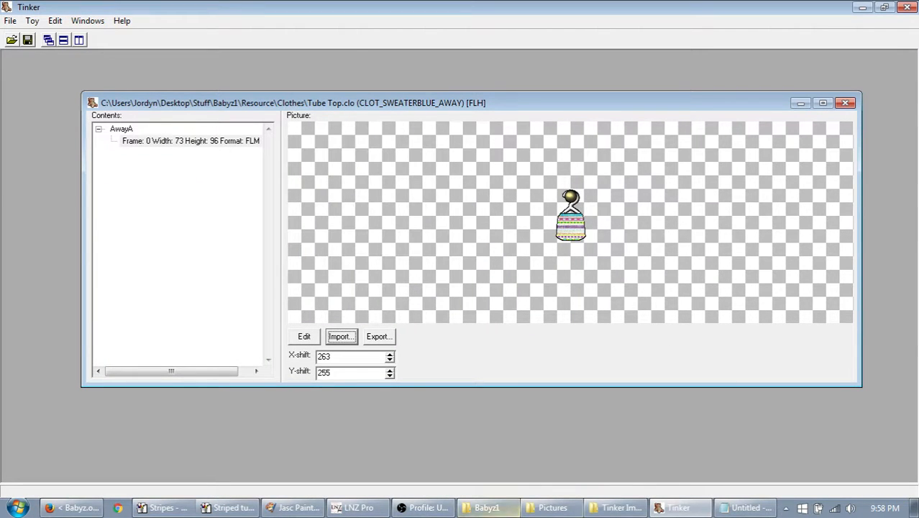
# Step: Launch the Babyz game from the Babyz1 folder, inspect the striped tube top in the closet and on the baby, and close the game
pyautogui.click(484, 508)
pyautogui.doubleClick(525, 247)
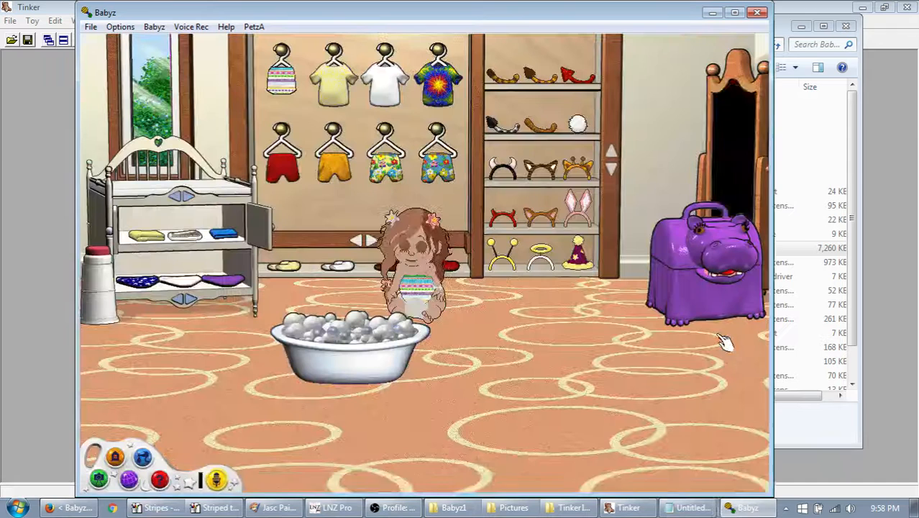
pyautogui.moveTo(292, 69); pyautogui.dragTo(410, 72)
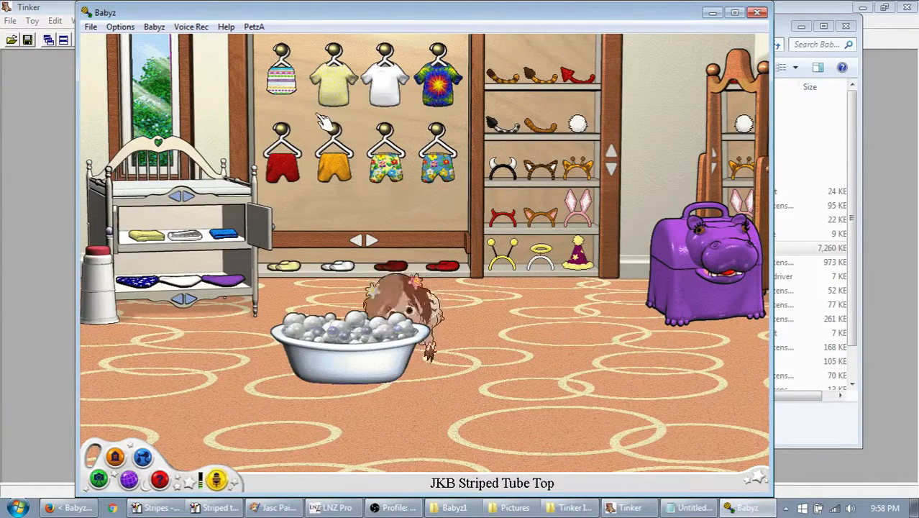
pyautogui.moveTo(413, 355); pyautogui.dragTo(173, 140)
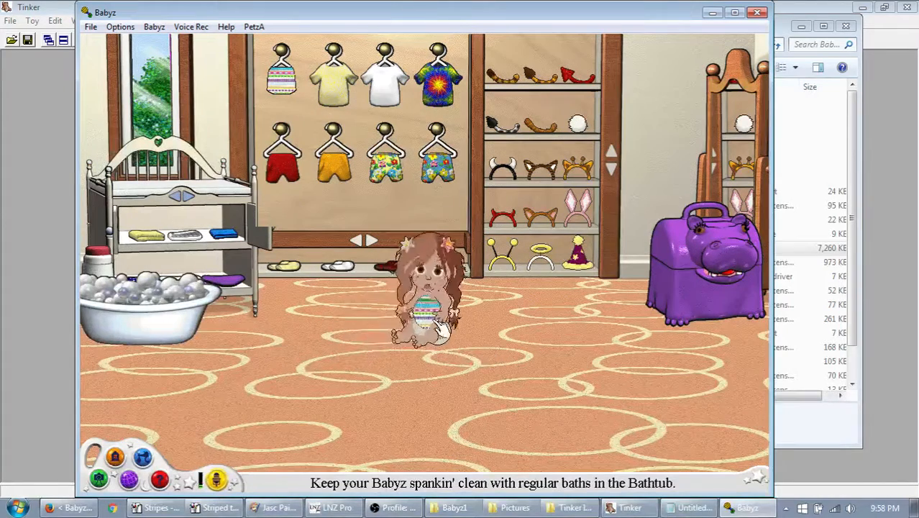
pyautogui.moveTo(435, 311); pyautogui.dragTo(513, 313)
pyautogui.moveTo(489, 342); pyautogui.dragTo(503, 339)
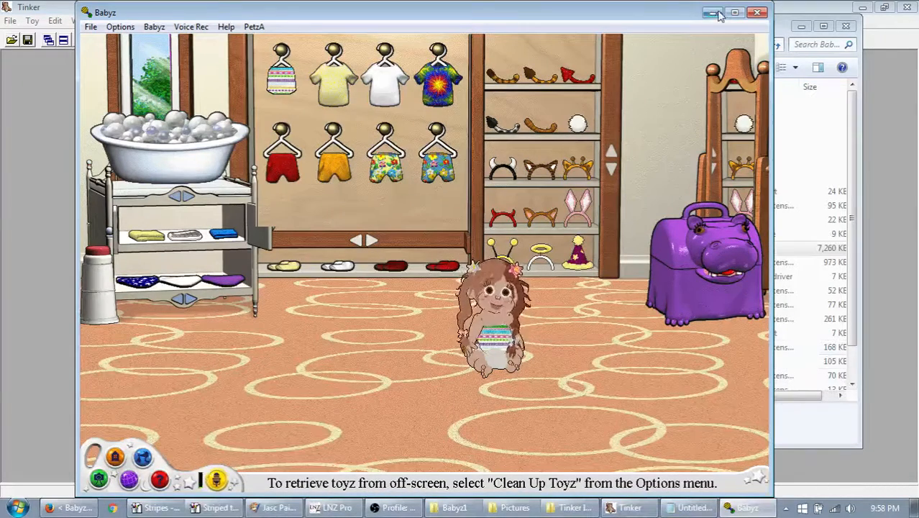
pyautogui.click(759, 13)
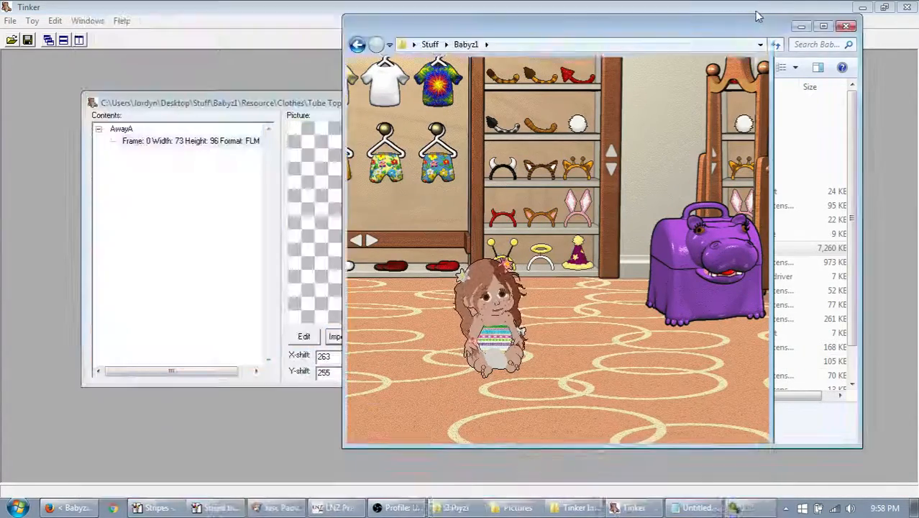
# Step: Open the Clothes folder inside Resource and move its window aside to make room for a second folder
pyautogui.doubleClick(501, 179)
pyautogui.doubleClick(492, 121)
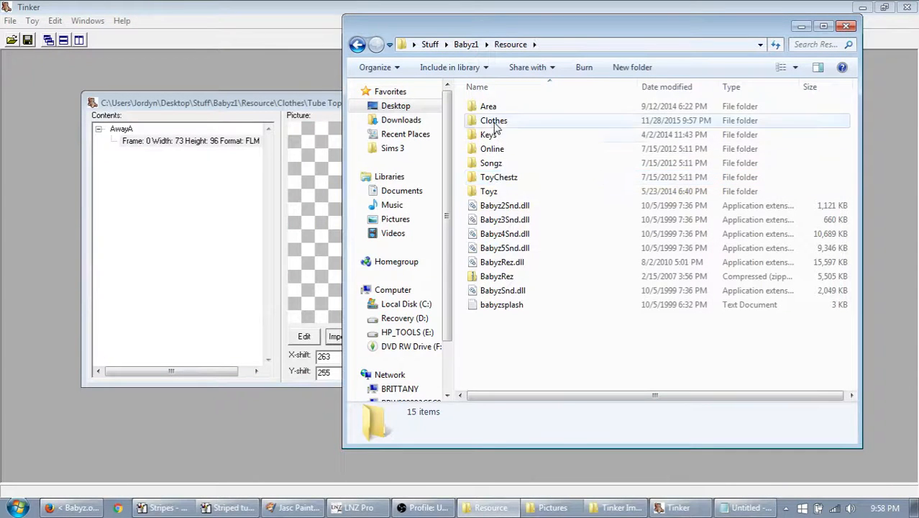
pyautogui.moveTo(527, 31); pyautogui.dragTo(223, 31)
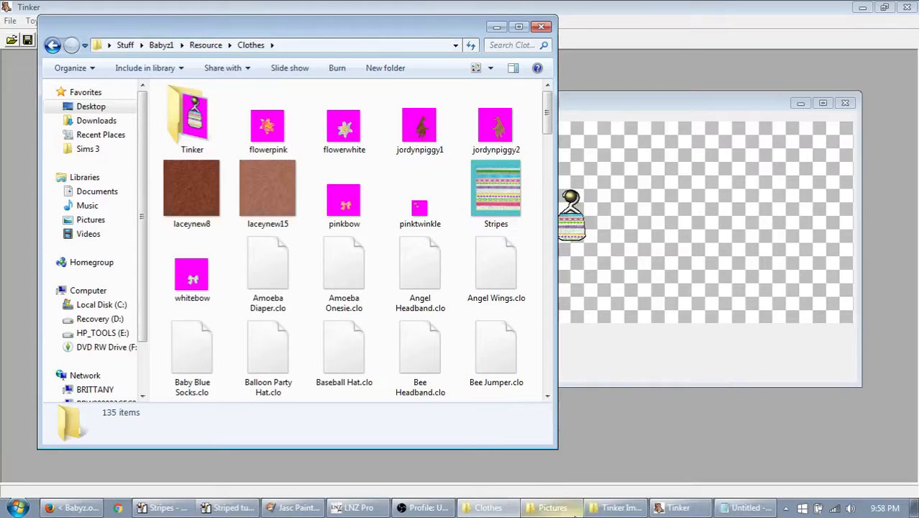
# Step: Bring up the Pictures folder of Clothes Bases beside the Clothes folder and choose the Tutu picture
pyautogui.click(624, 508)
pyautogui.click(625, 508)
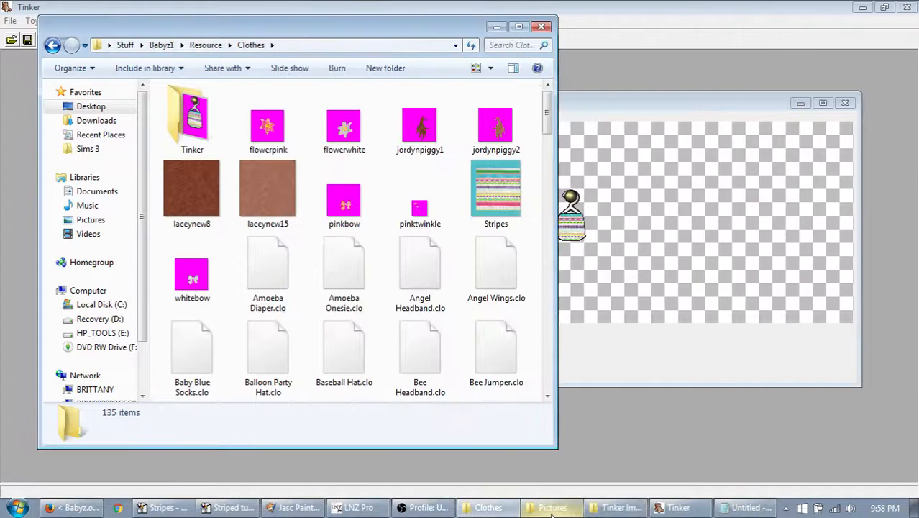
pyautogui.click(552, 508)
pyautogui.moveTo(313, 32); pyautogui.dragTo(393, 32)
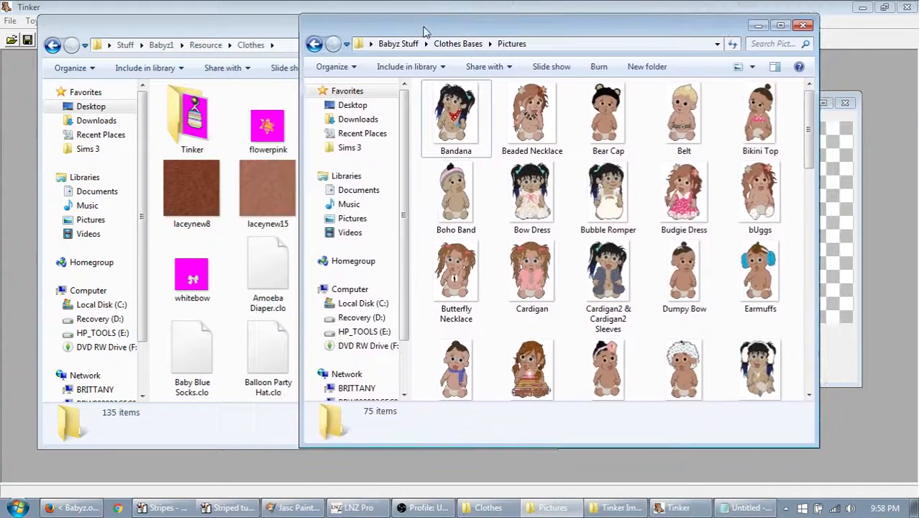
pyautogui.moveTo(807, 115); pyautogui.dragTo(782, 366)
pyautogui.moveTo(808, 250); pyautogui.dragTo(809, 352)
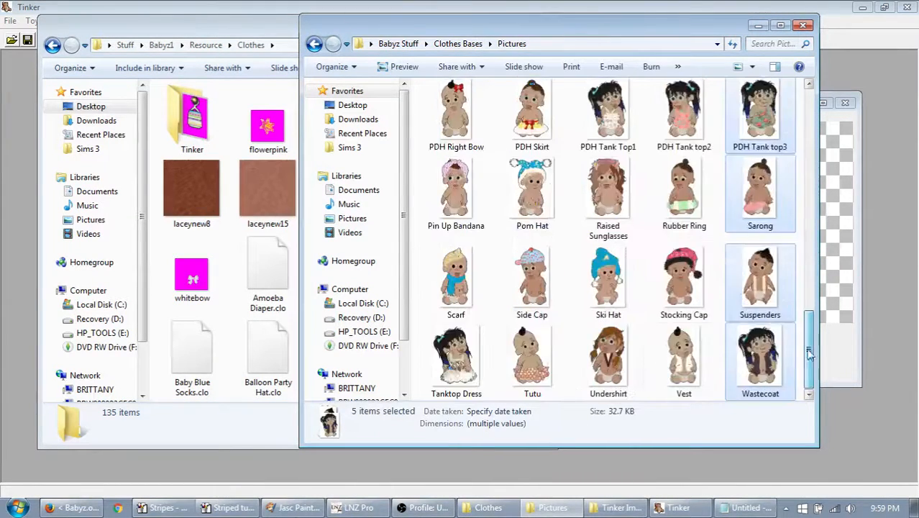
pyautogui.click(525, 360)
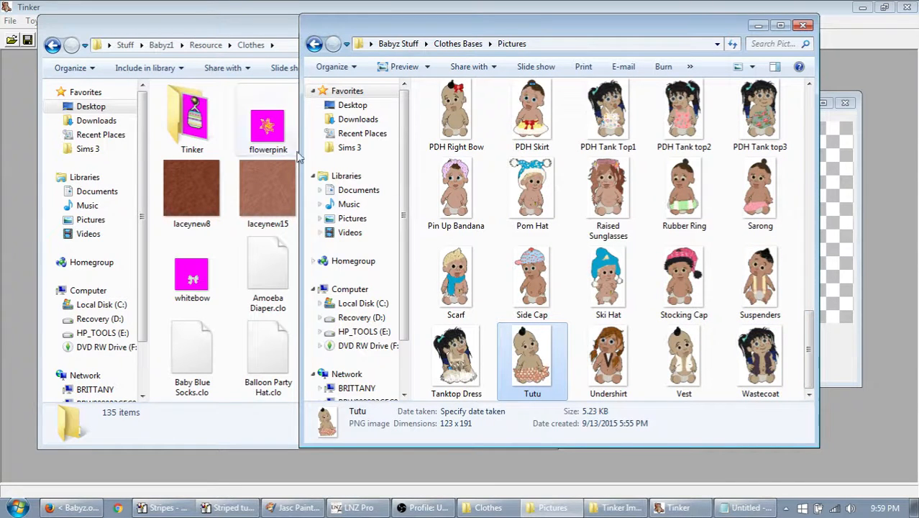
# Step: Go back to Clothes Bases, look up the creator of the Tutu base in the 1 Credits file, and close it
pyautogui.click(314, 44)
pyautogui.doubleClick(452, 120)
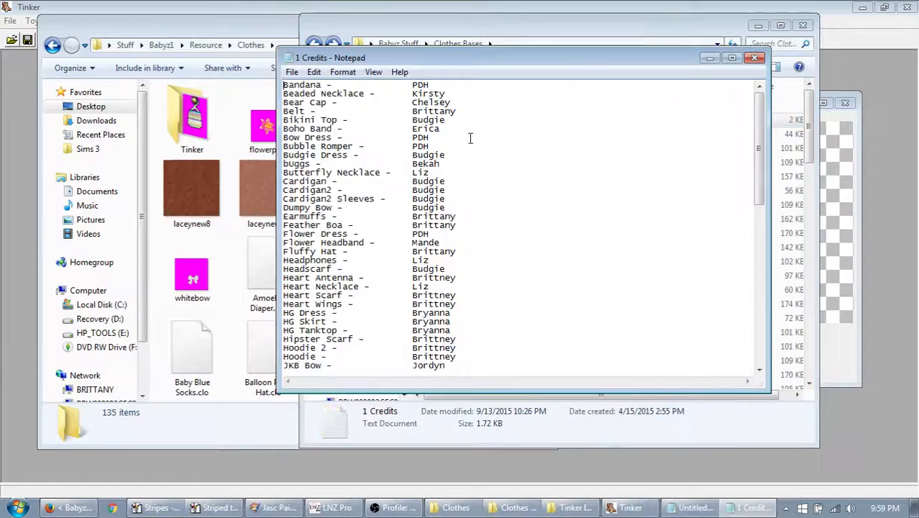
pyautogui.scroll(-20, 470, 137)
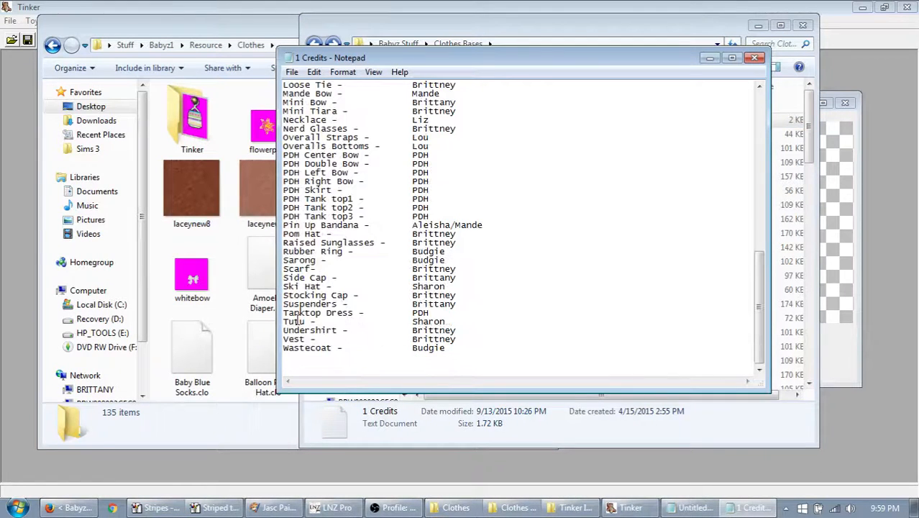
pyautogui.moveTo(296, 321); pyautogui.dragTo(451, 321)
pyautogui.click(754, 58)
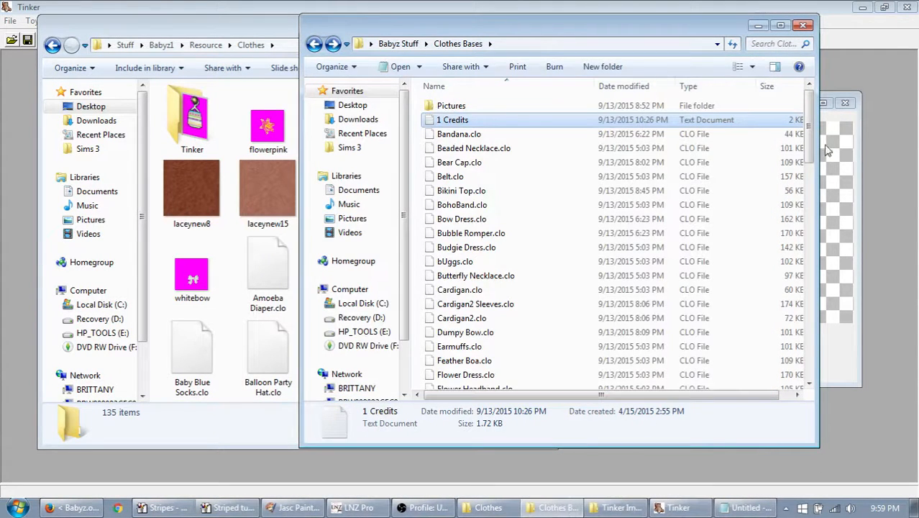
# Step: Copy Tutu.clo from Clothes Bases into the Clothes folder and locate the copy there
pyautogui.moveTo(807, 133); pyautogui.dragTo(803, 370)
pyautogui.click(464, 339)
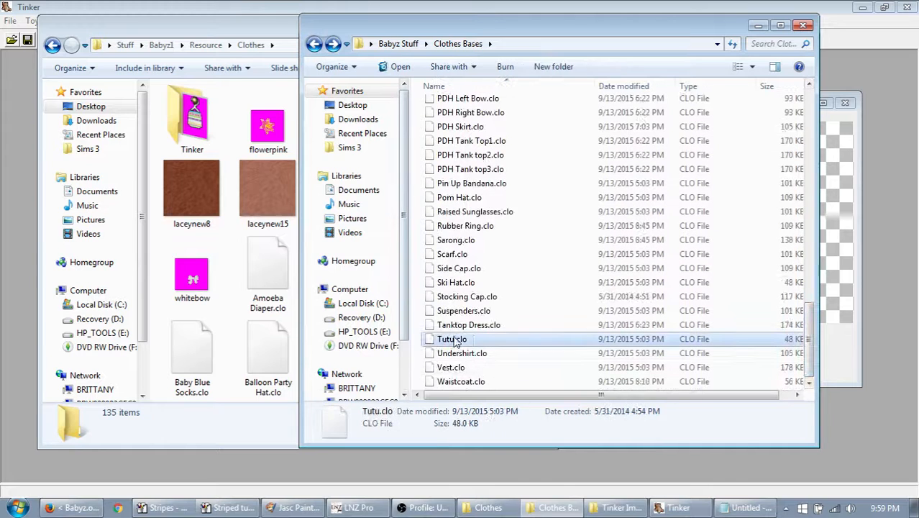
pyautogui.moveTo(478, 379); pyautogui.dragTo(354, 290)
pyautogui.click(365, 300)
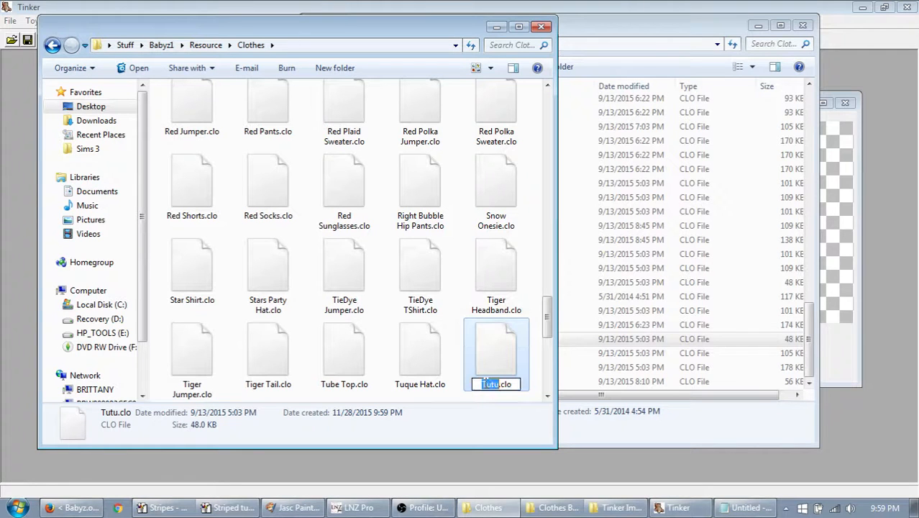
pyautogui.moveTo(546, 320); pyautogui.dragTo(547, 335)
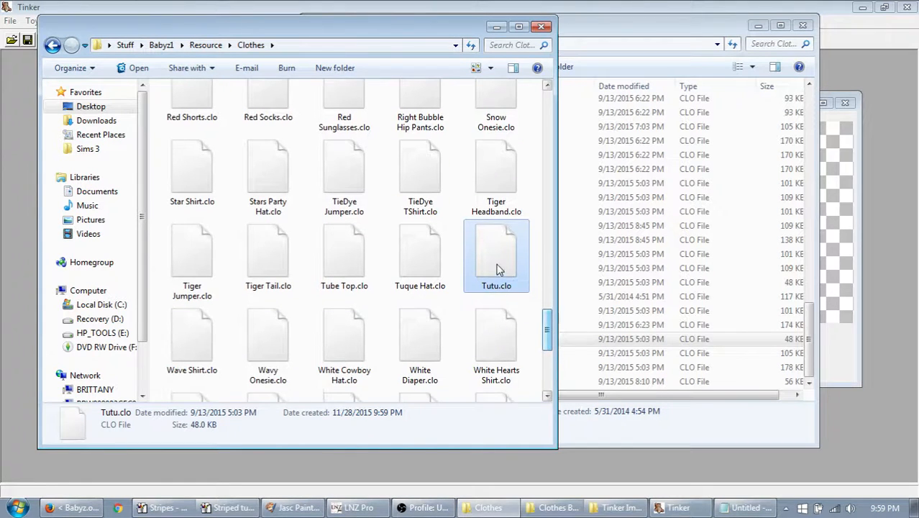
# Step: Close Tube Top.clo in LNZ Pro and open Tutu.clo from the Clothes folder there instead
pyautogui.click(372, 509)
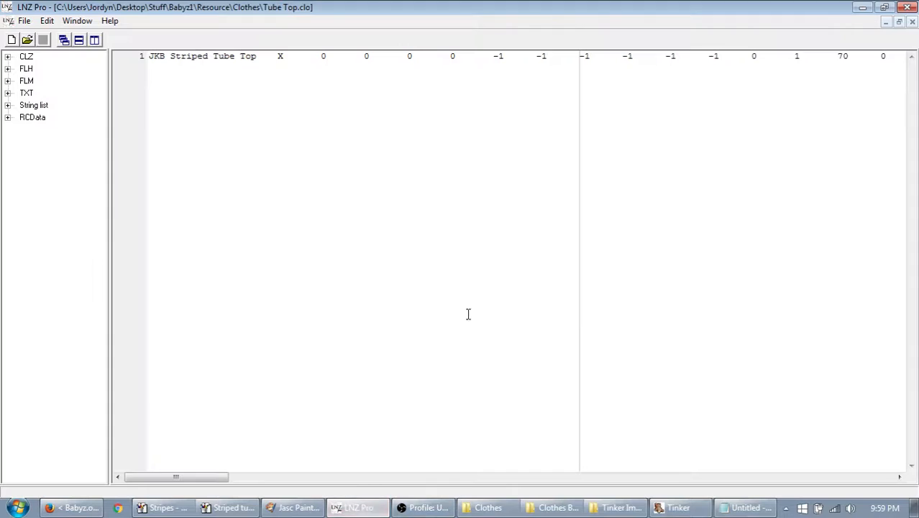
pyautogui.click(898, 22)
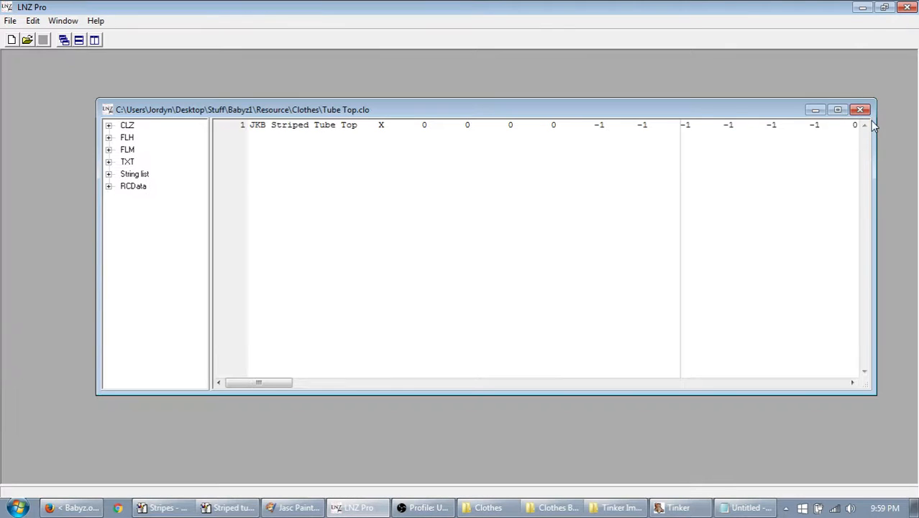
pyautogui.click(861, 110)
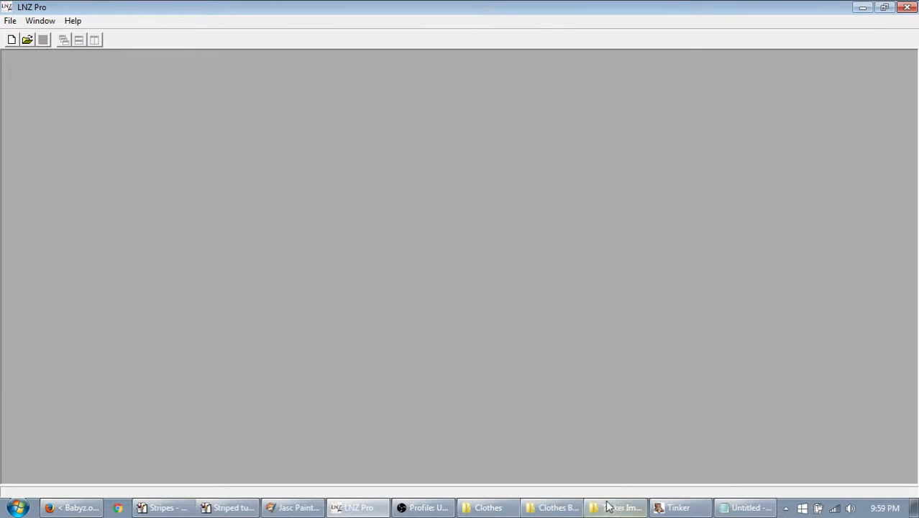
pyautogui.click(488, 508)
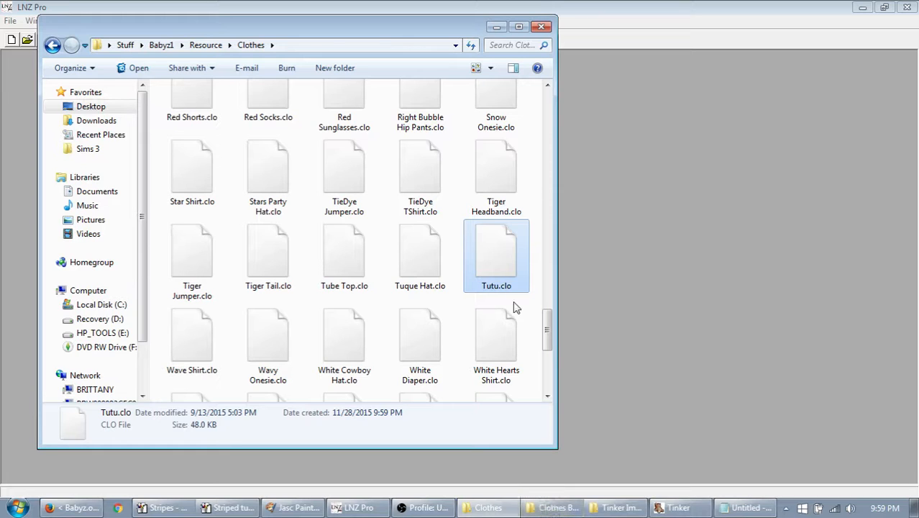
pyautogui.moveTo(665, 253); pyautogui.dragTo(665, 254)
pyautogui.click(643, 119)
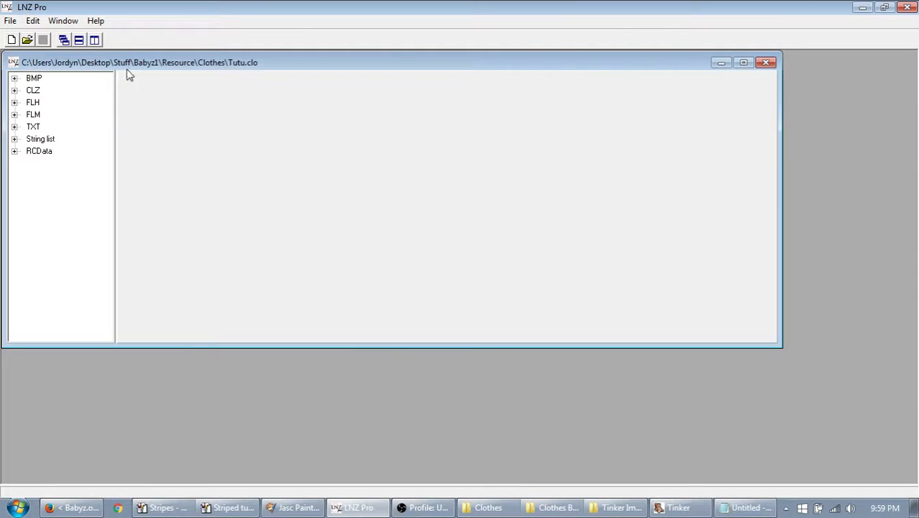
# Step: Set the breed ID number in the RCData of Tutu.clo to 32001
pyautogui.moveTo(127, 72); pyautogui.dragTo(185, 99)
pyautogui.click(98, 180)
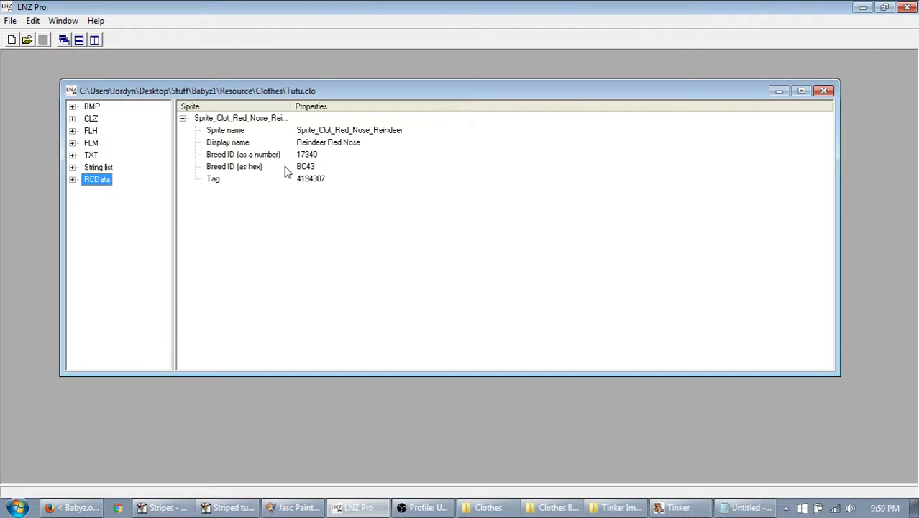
pyautogui.click(314, 156)
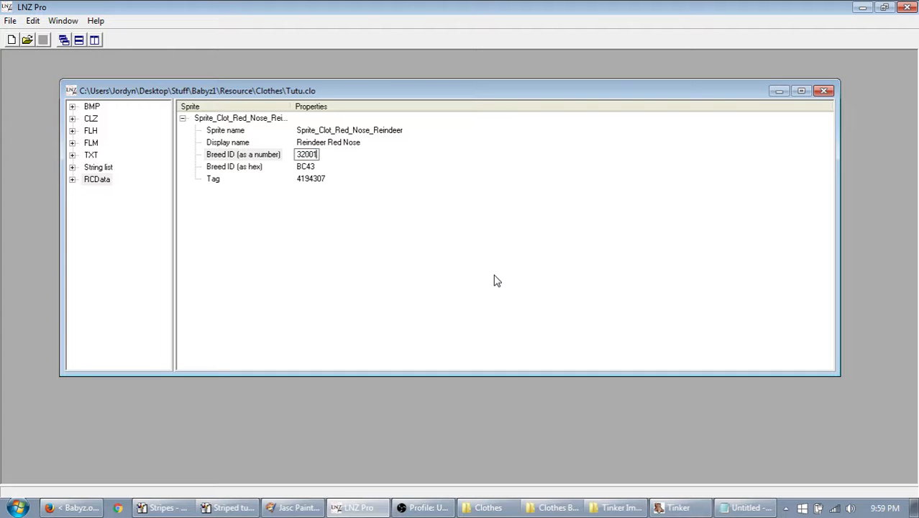
pyautogui.press('Return')
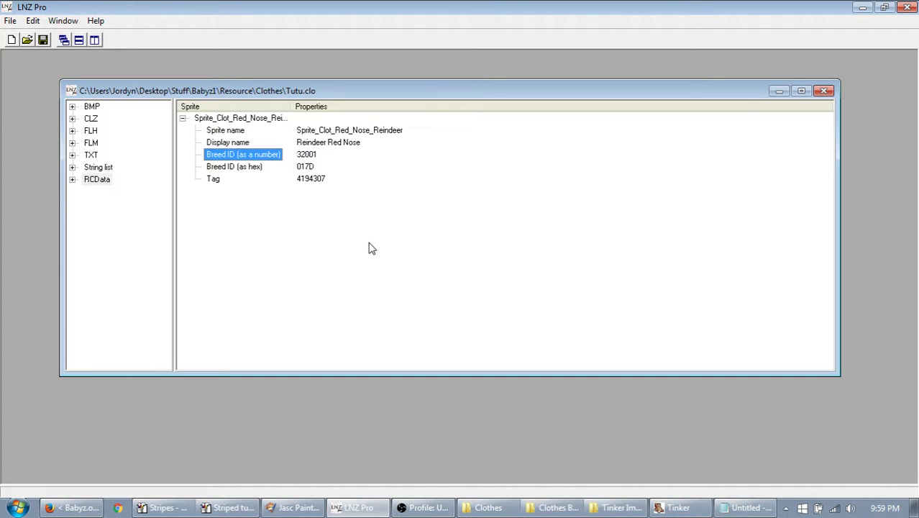
# Step: Open the CLZ data of Tutu.clo and examine the paths of its two homeypattern.bmp texture lines
pyautogui.click(91, 119)
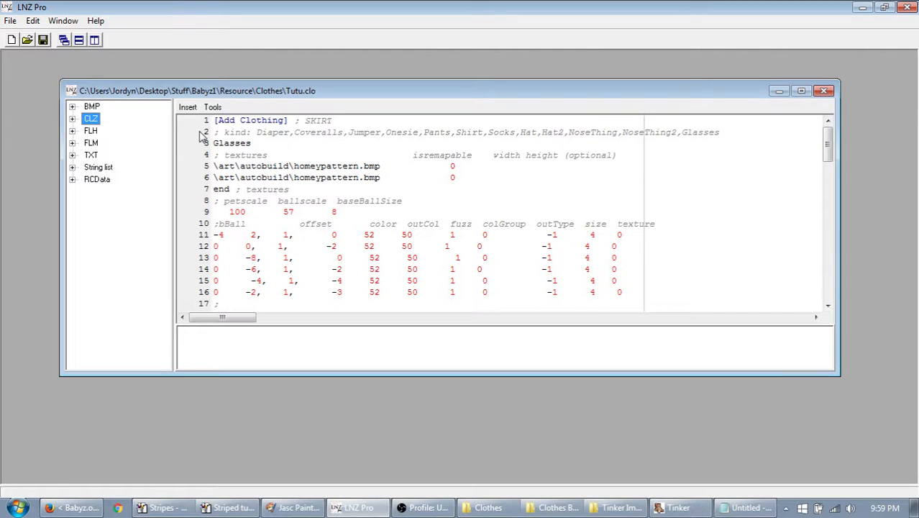
pyautogui.click(265, 177)
pyautogui.moveTo(358, 166); pyautogui.dragTo(293, 166)
pyautogui.click(330, 222)
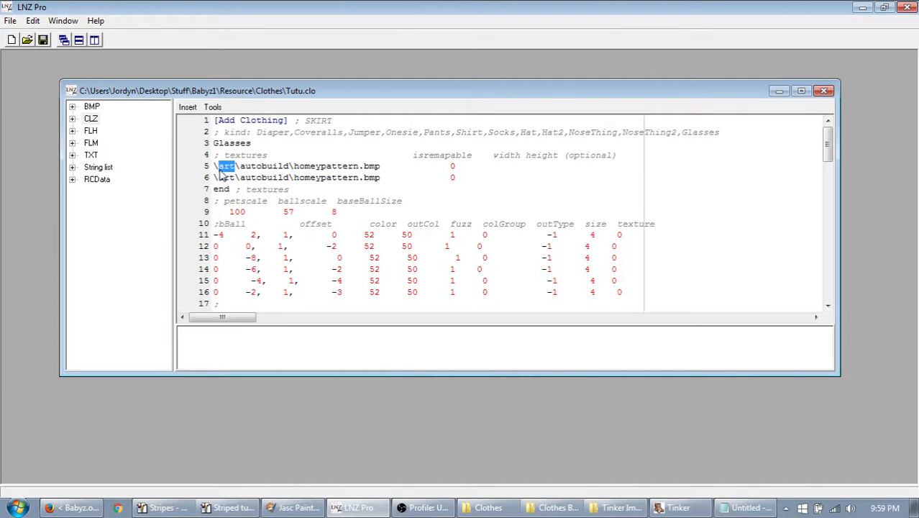
pyautogui.click(412, 280)
# Step: Switch to babyz.org in Firefox and open the Cotton BMPs page of its BMP Shop
pyautogui.click(82, 506)
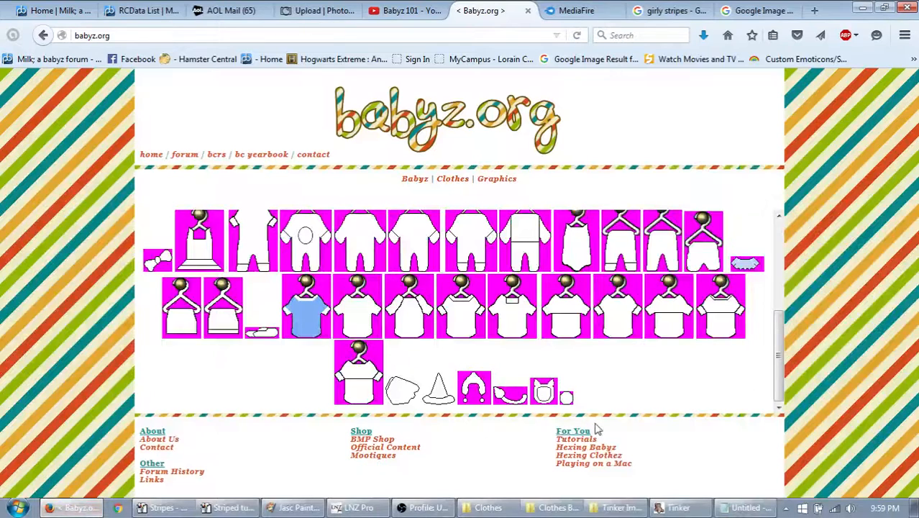
pyautogui.click(368, 439)
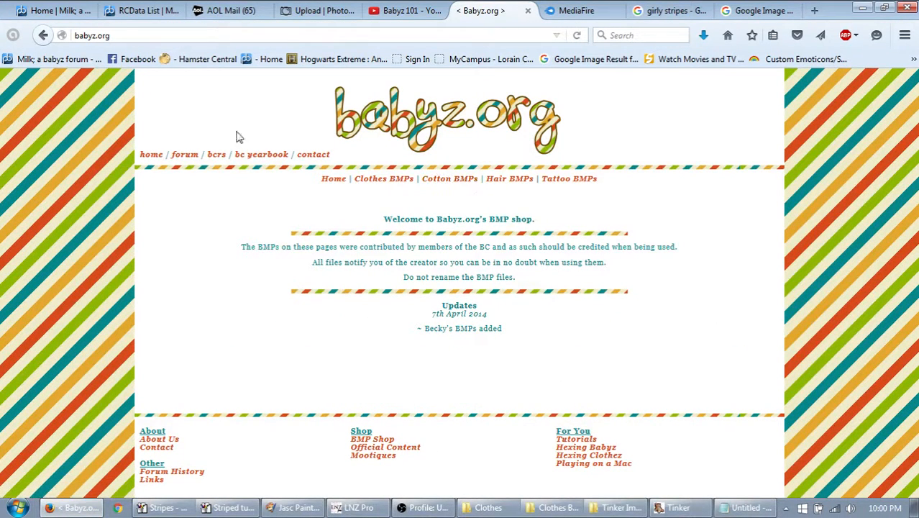
pyautogui.click(450, 179)
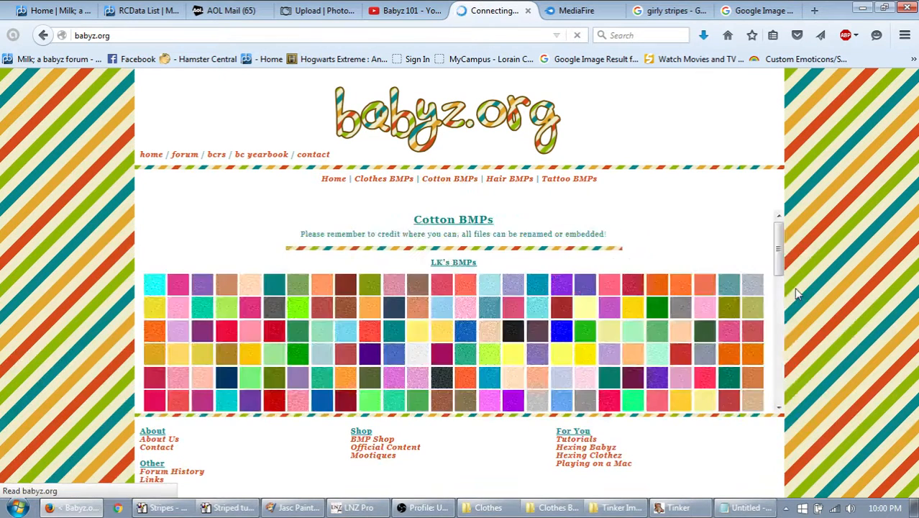
# Step: Save the berry-coloured cotton texture from LK's BMPs as Berry-LK in the Stuff\Babyz1\Resource\Clothes folder on the Desktop
pyautogui.rightClick(444, 289)
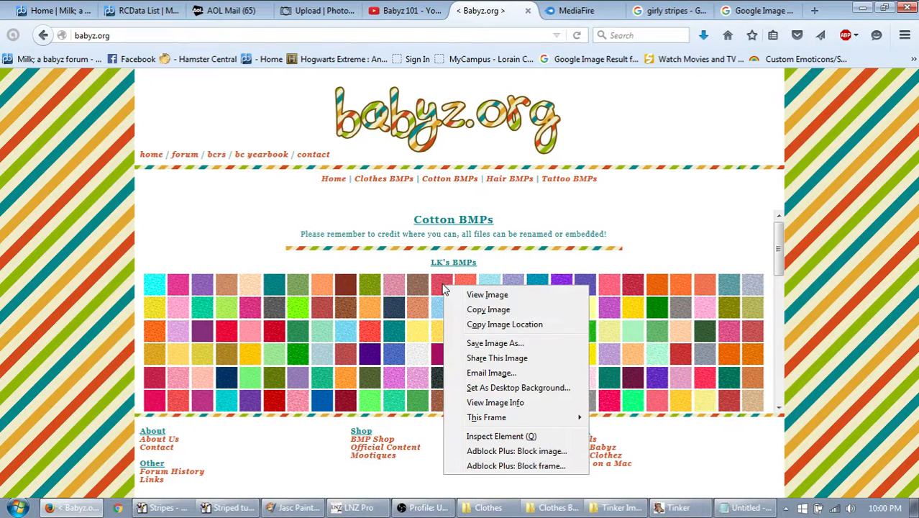
pyautogui.click(495, 343)
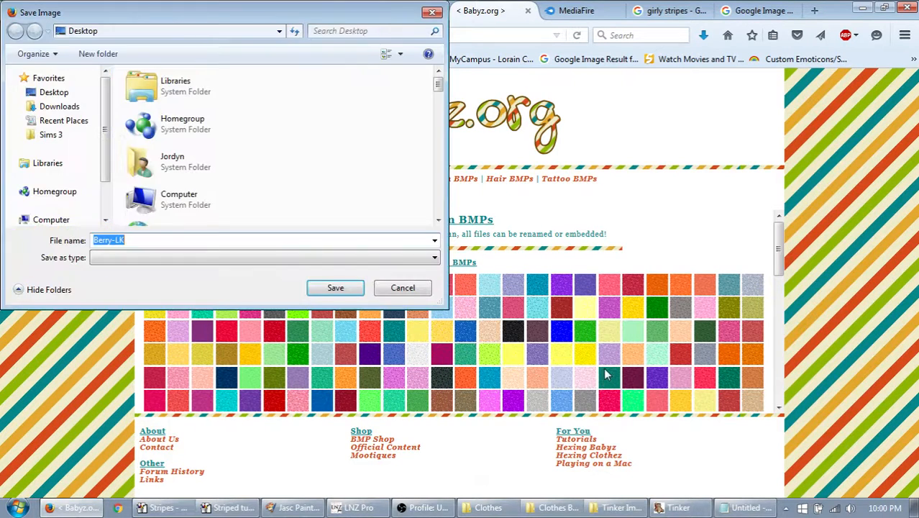
pyautogui.click(166, 162)
pyautogui.write('st')
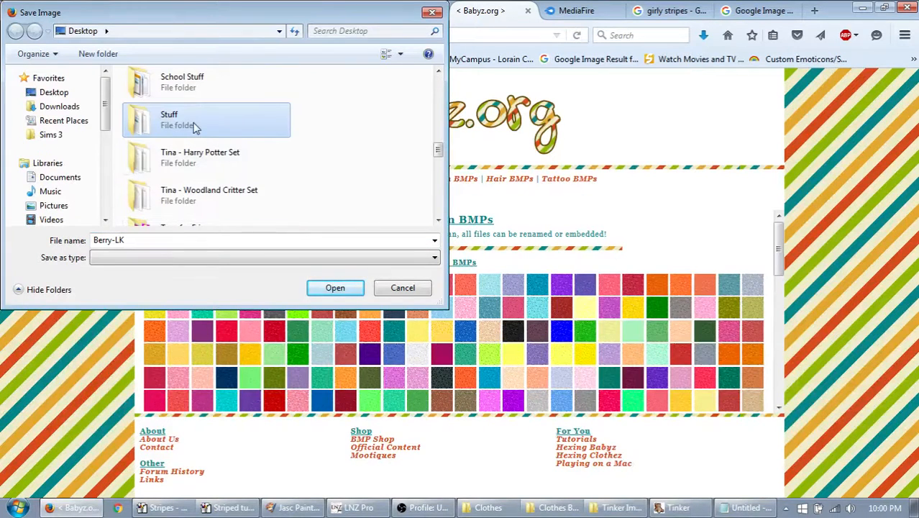
pyautogui.doubleClick(198, 127)
pyautogui.doubleClick(264, 126)
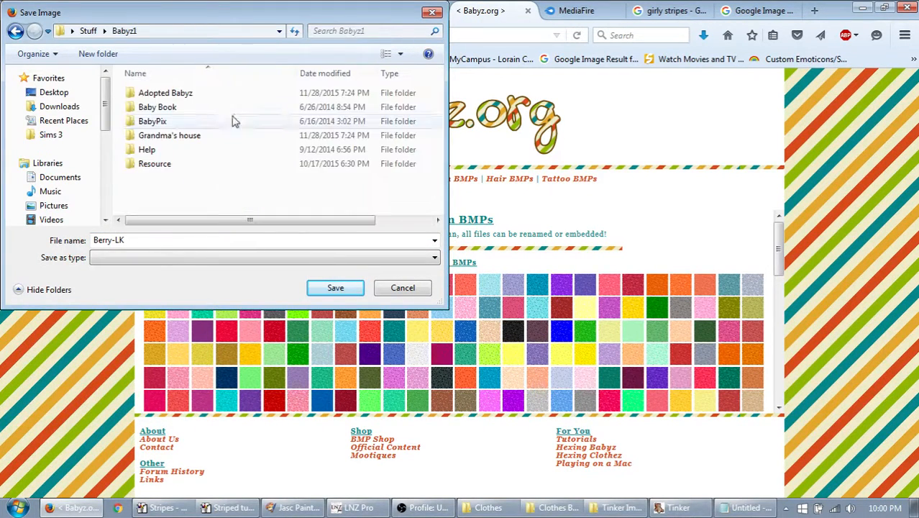
pyautogui.doubleClick(185, 164)
pyautogui.click(181, 113)
pyautogui.doubleClick(181, 112)
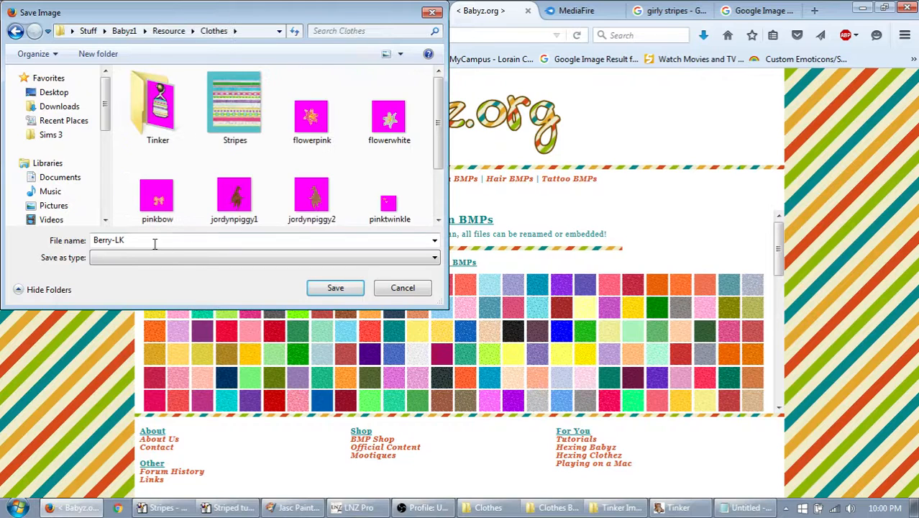
pyautogui.doubleClick(133, 240)
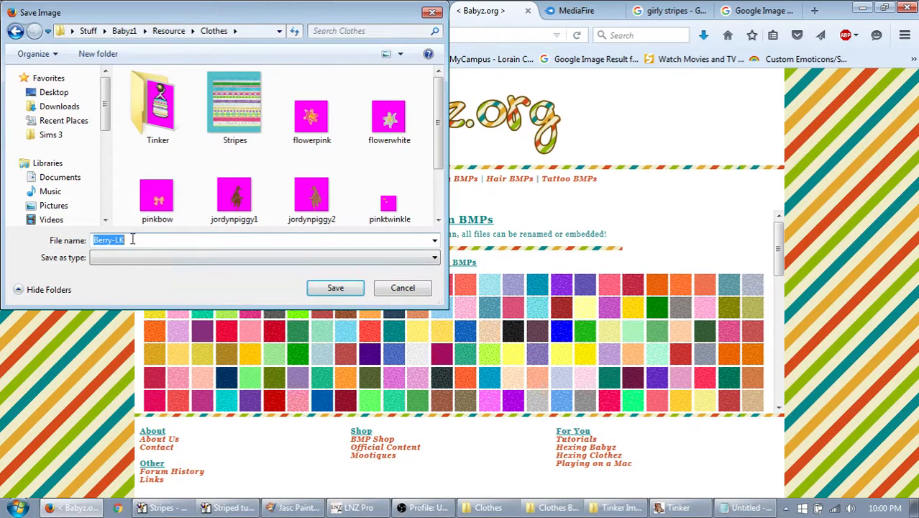
pyautogui.click(338, 294)
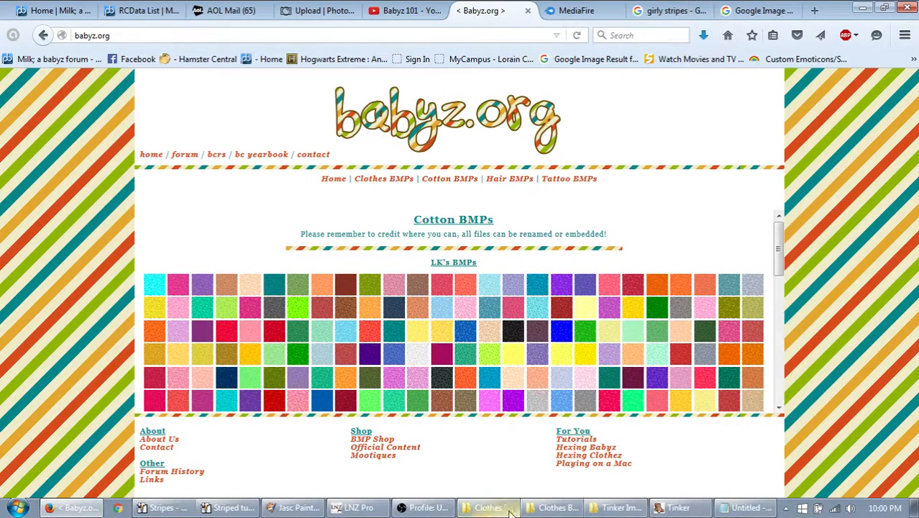
# Step: Switch to LNZ Pro and change the folder part of Tutu.clo's first texture path to \resource\clothes\
pyautogui.click(354, 508)
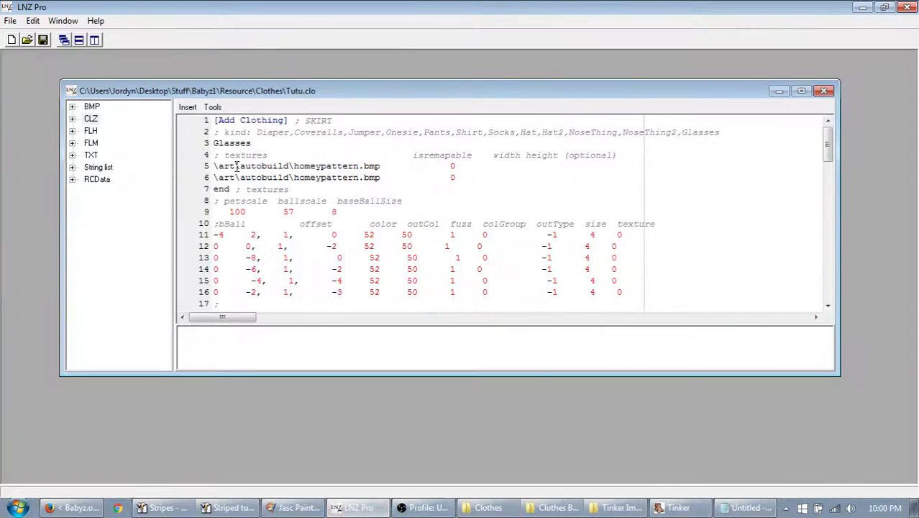
pyautogui.write('resource')
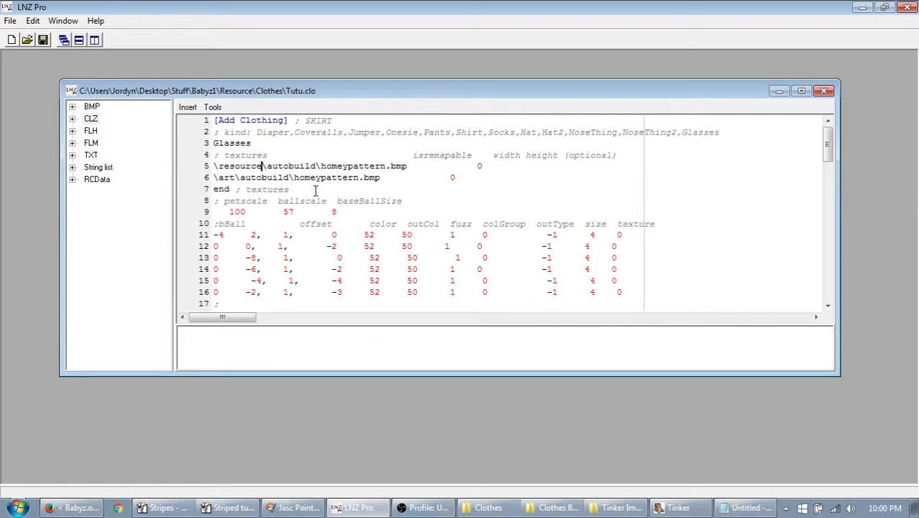
pyautogui.moveTo(317, 166); pyautogui.dragTo(266, 169)
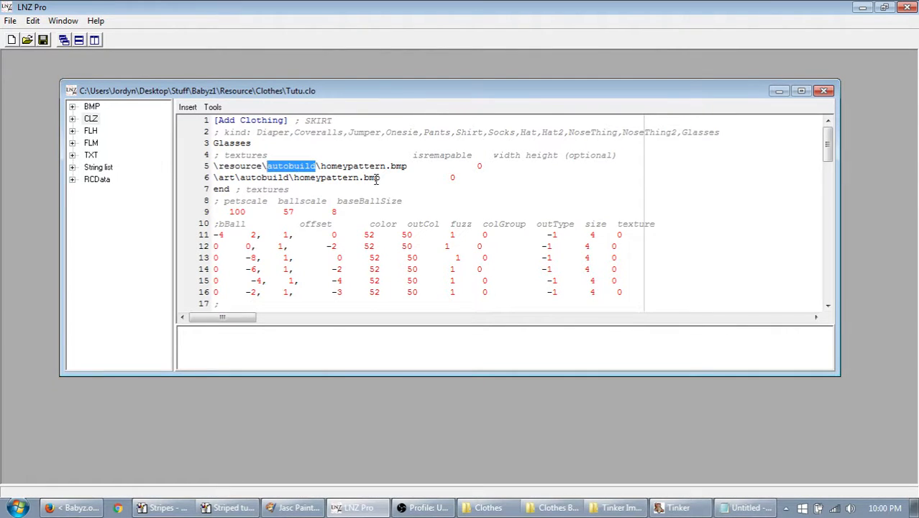
pyautogui.write('clothes')
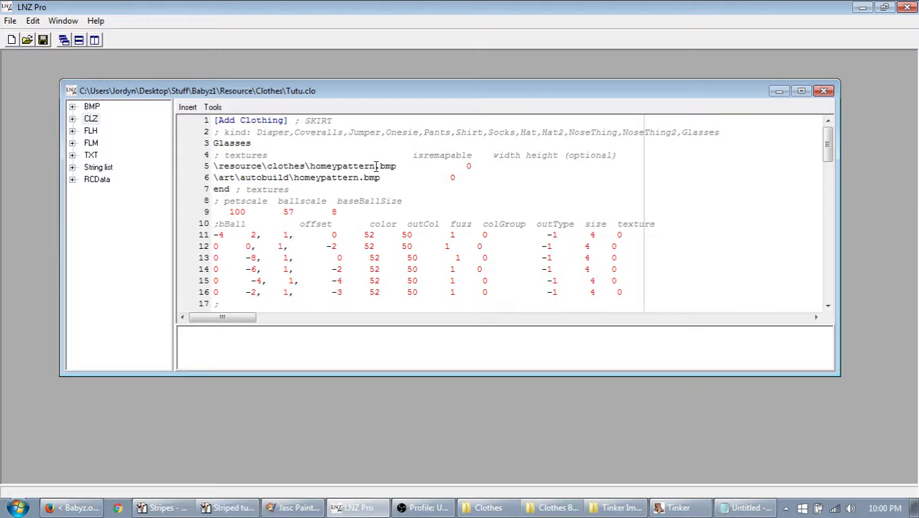
# Step: Check the Berry-LK texture's file name in the Clothes folder and select homeypattern in Tutu.clo's first texture path for replacement
pyautogui.click(489, 507)
pyautogui.scroll(3, 514, 352)
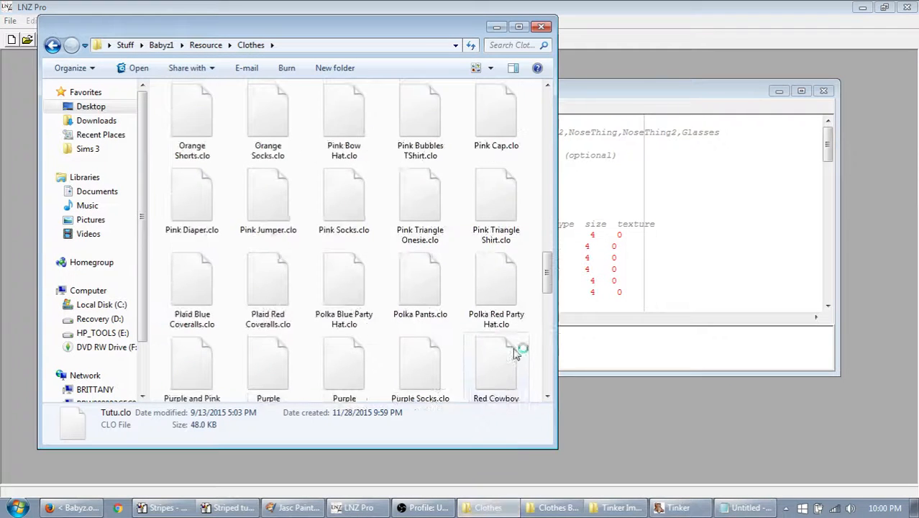
pyautogui.scroll(10, 514, 352)
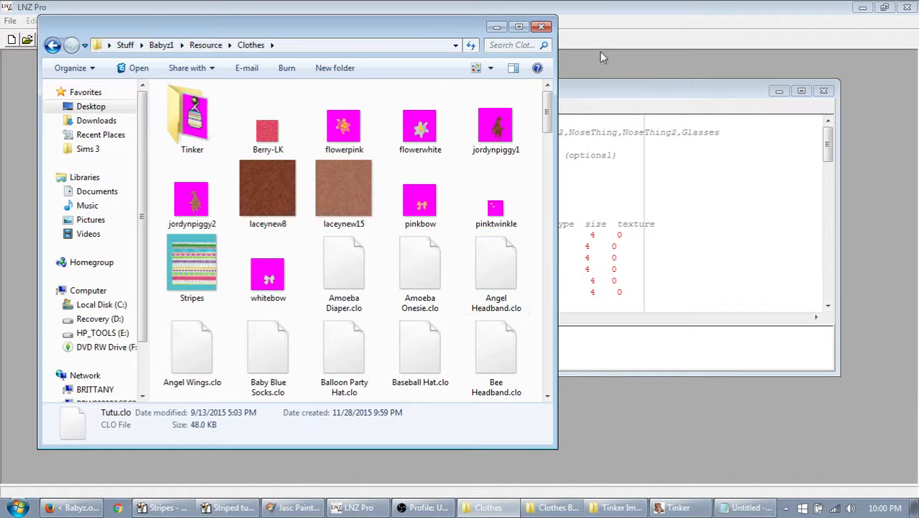
pyautogui.click(661, 82)
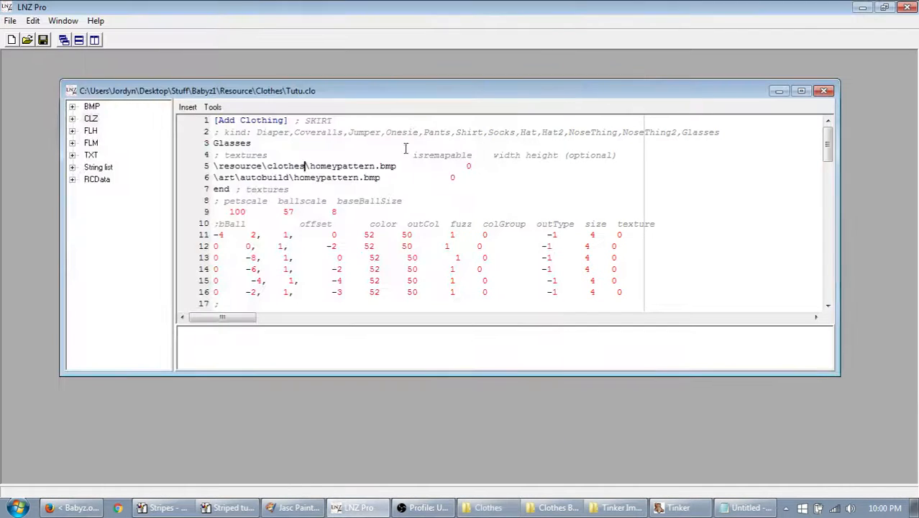
pyautogui.moveTo(375, 165); pyautogui.dragTo(310, 167)
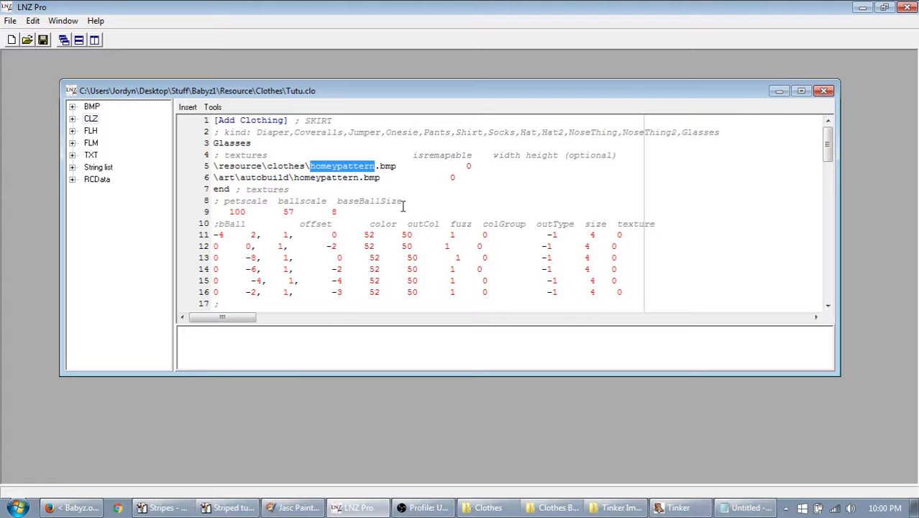
# Step: Set the texture on line 5 of Tutu.clo to \resource\clothes\Berry-LK.bmp and save the file
pyautogui.write('Berry-LK')
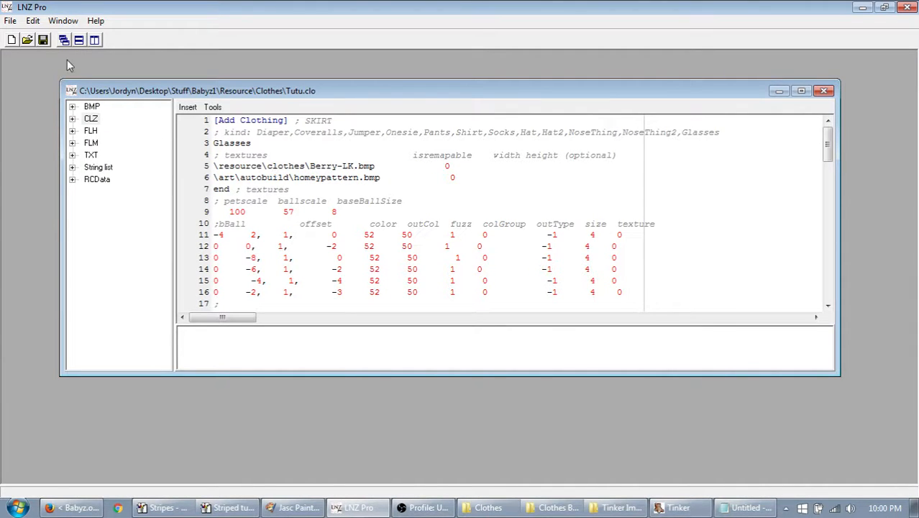
pyautogui.click(42, 40)
# Step: Launch the Babyz game from the Babyz1 folder and reload the Changing Room through the house navigation
pyautogui.click(485, 508)
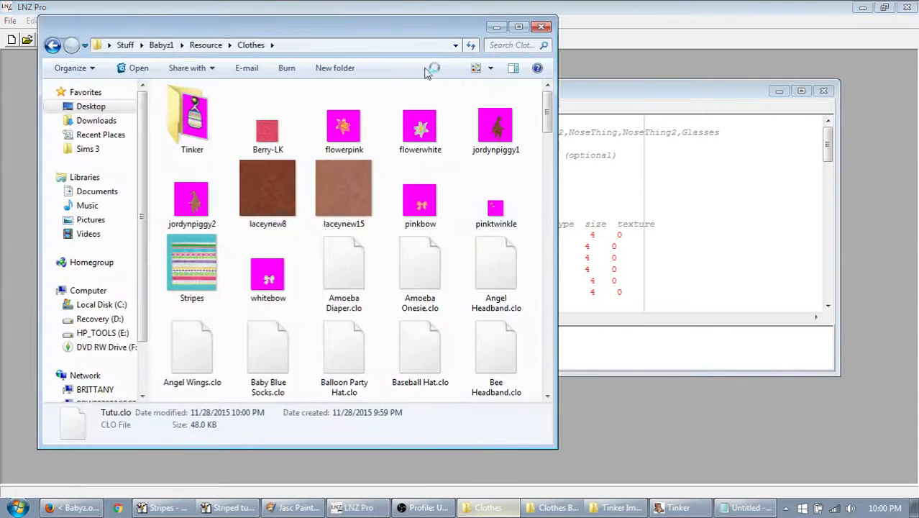
pyautogui.click(161, 45)
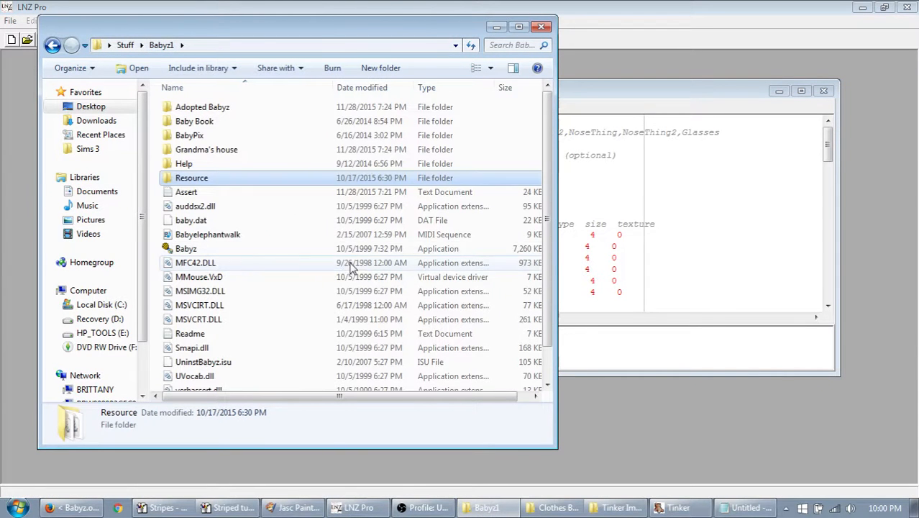
pyautogui.doubleClick(245, 252)
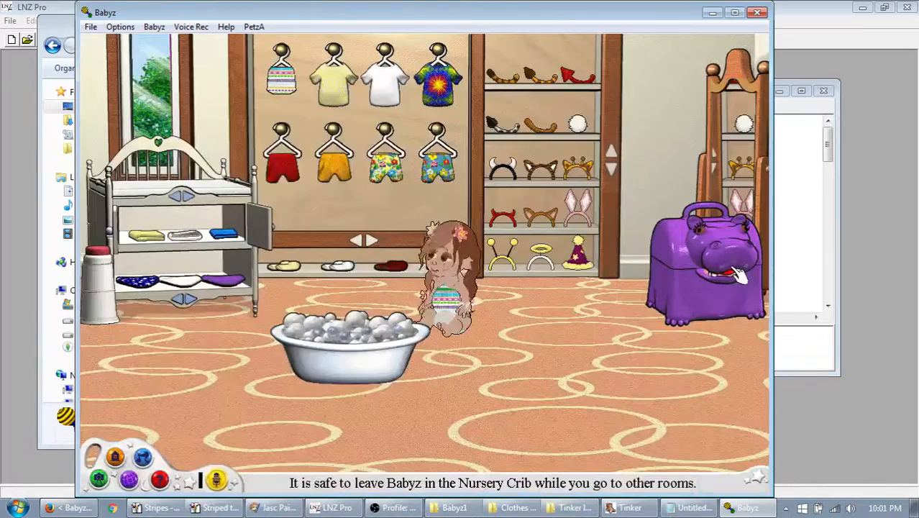
pyautogui.click(122, 459)
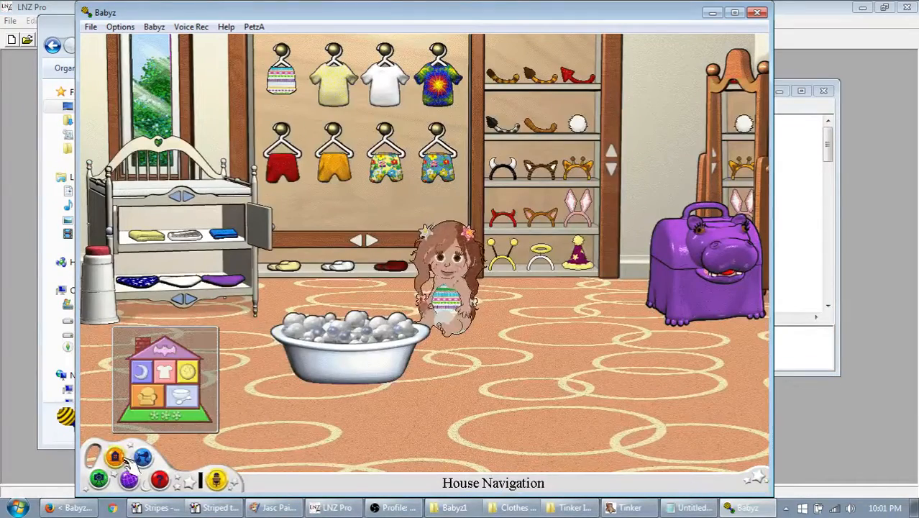
pyautogui.click(188, 374)
pyautogui.click(118, 458)
pyautogui.click(163, 375)
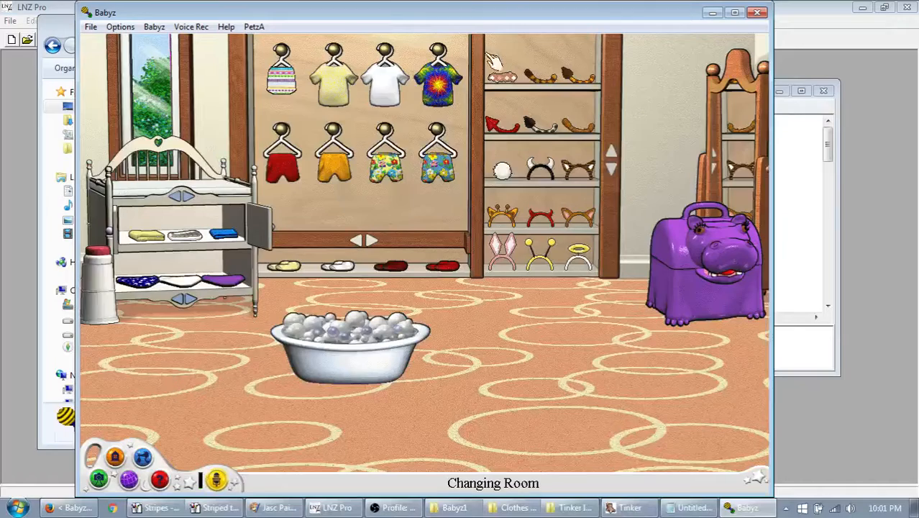
# Step: Move the bathtub out of the way, inspect the tutu on the baby, and close the game
pyautogui.moveTo(353, 368); pyautogui.dragTo(729, 504)
pyautogui.moveTo(120, 381)
pyautogui.mouseDown()
pyautogui.moveTo(388, 353)
pyautogui.moveTo(365, 352)
pyautogui.moveTo(438, 372)
pyautogui.moveTo(424, 377)
pyautogui.mouseUp()
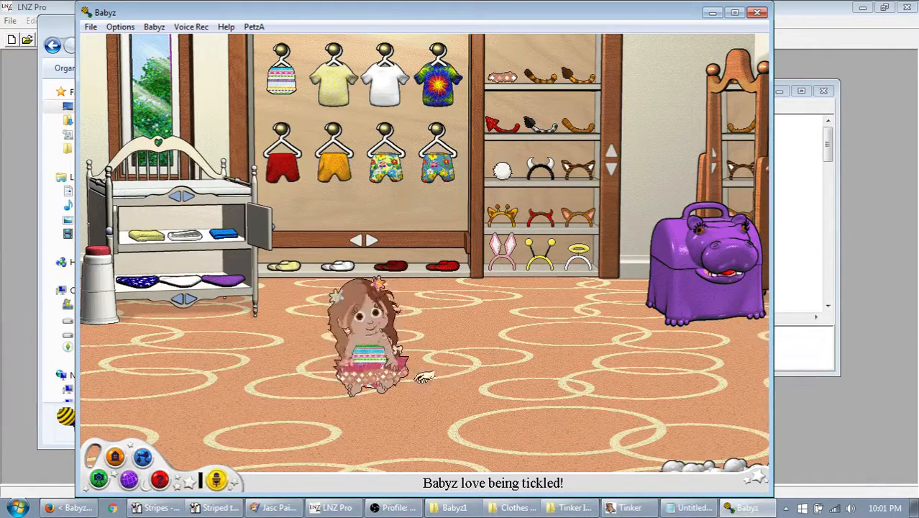
pyautogui.click(758, 12)
# Step: Replace the second texture path, on line 6 of Tutu.clo, with \resource\clothes\Berry-LK.bmp and save the file
pyautogui.click(667, 80)
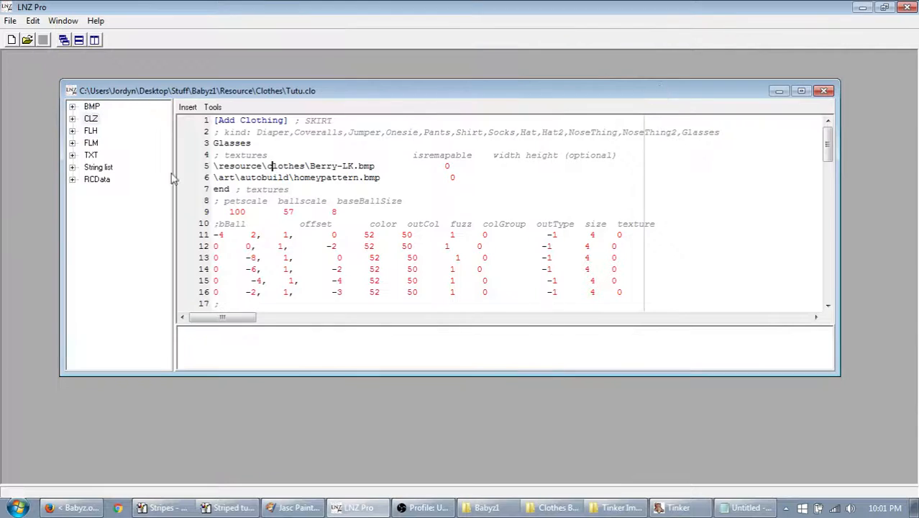
pyautogui.doubleClick(252, 167)
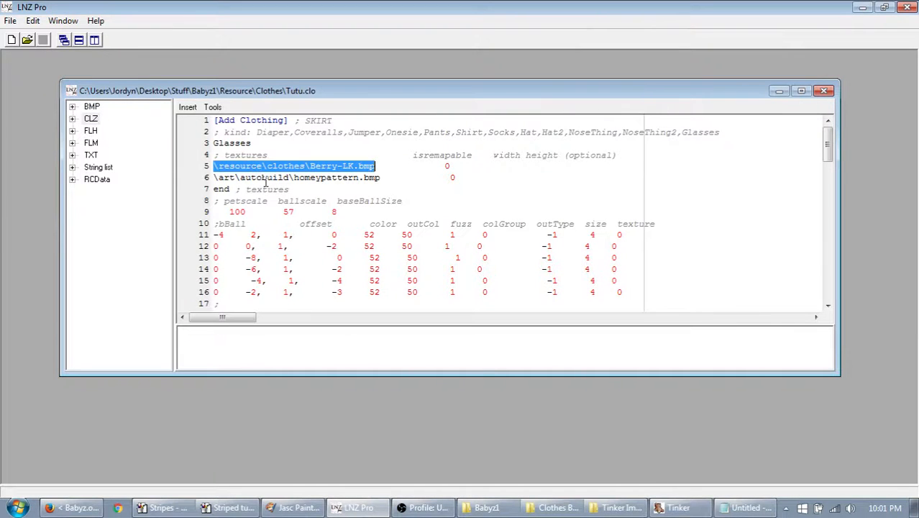
pyautogui.hotkey('ctrl', 'c')
pyautogui.doubleClick(266, 182)
pyautogui.hotkey('ctrl', 'v')
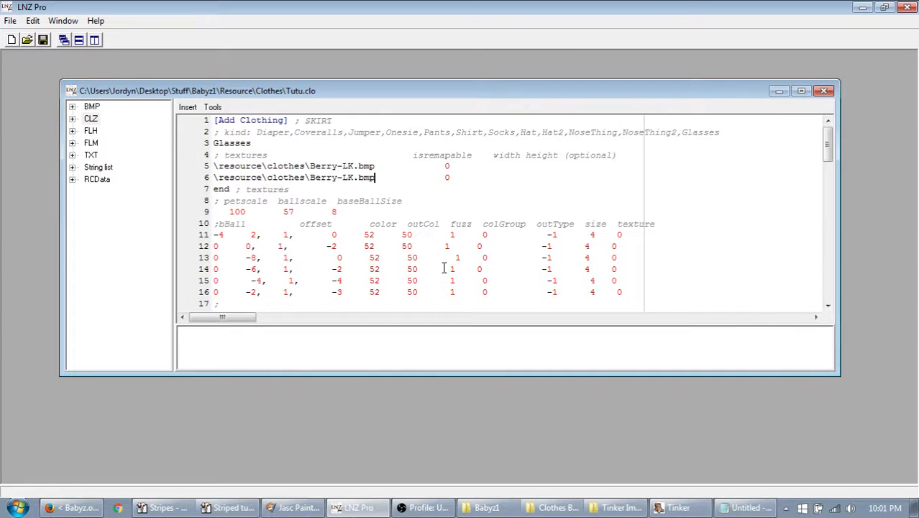
pyautogui.click(48, 41)
# Step: Run Babyz again, move the bathtub aside, examine the retextured tutu on the baby, and close the game
pyautogui.click(480, 505)
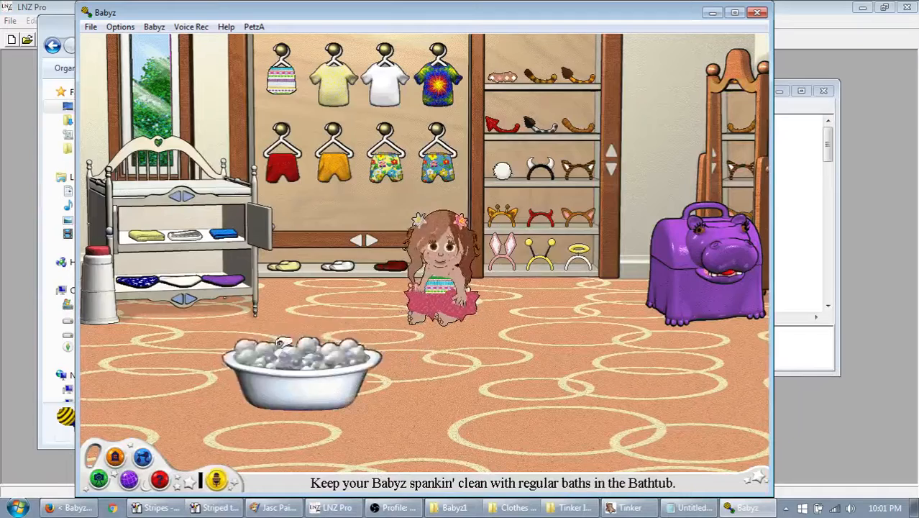
pyautogui.moveTo(284, 343); pyautogui.dragTo(148, 117)
pyautogui.moveTo(443, 282); pyautogui.dragTo(429, 318)
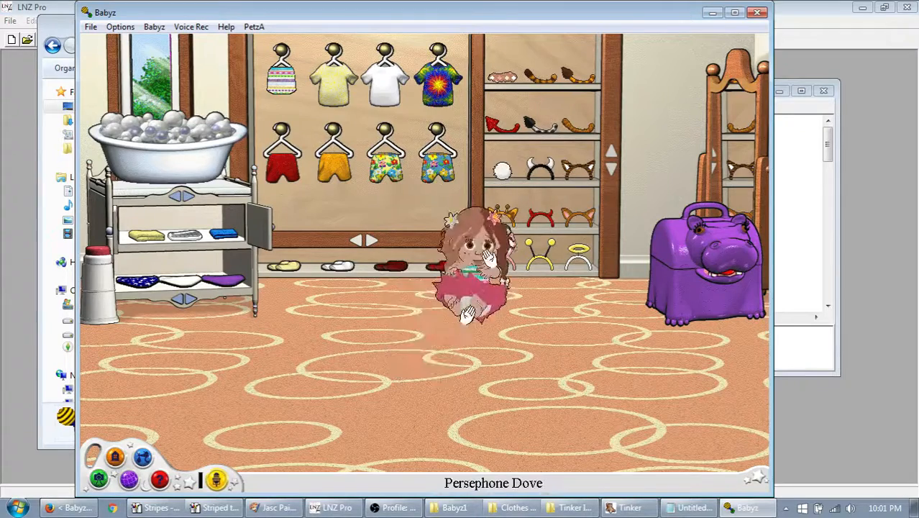
pyautogui.click(760, 13)
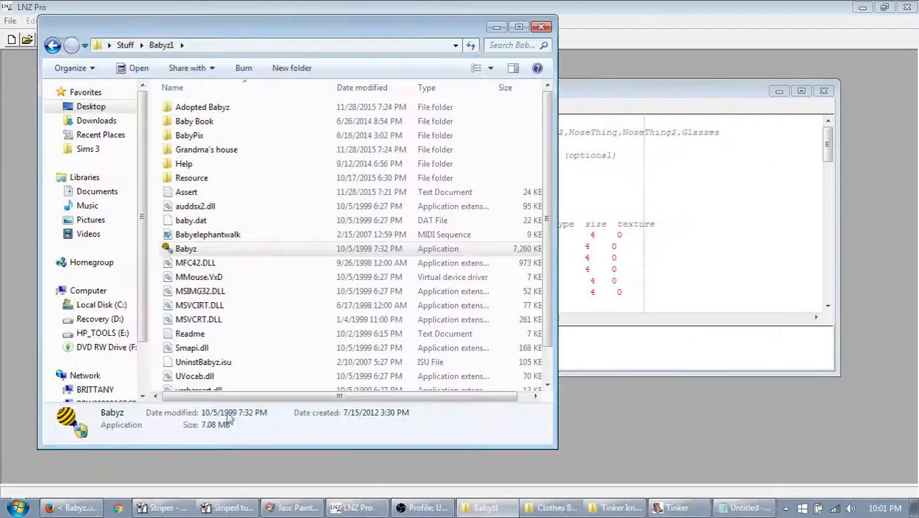
# Step: Open the Tinker Templates from the Clothes tutorials on babyz.org and look for the skirt template
pyautogui.click(72, 508)
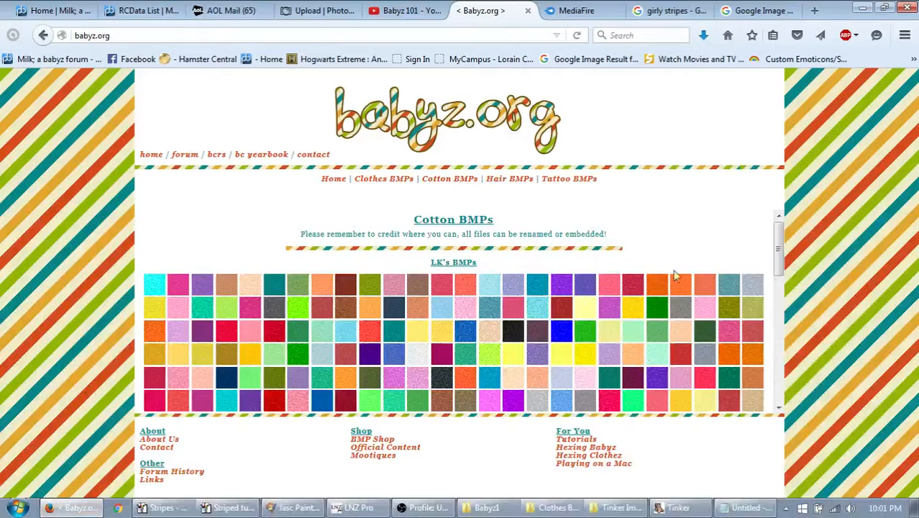
pyautogui.click(575, 440)
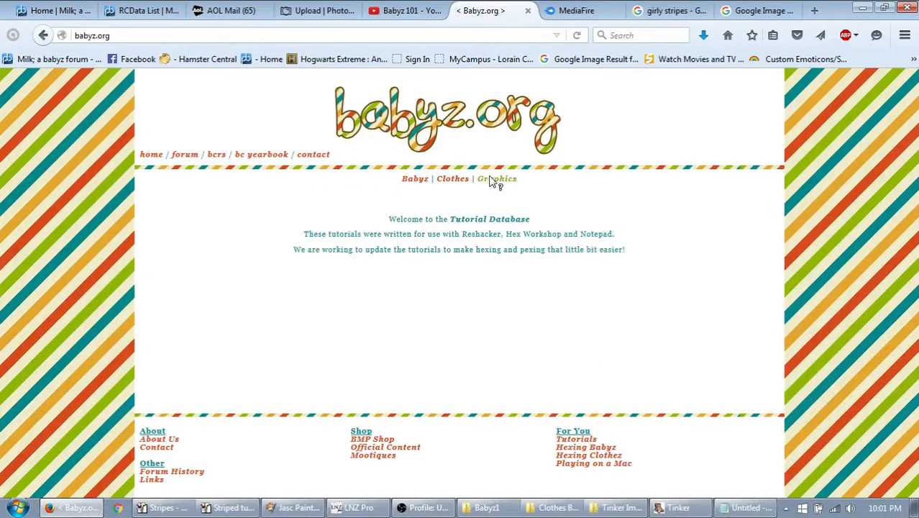
pyautogui.click(440, 180)
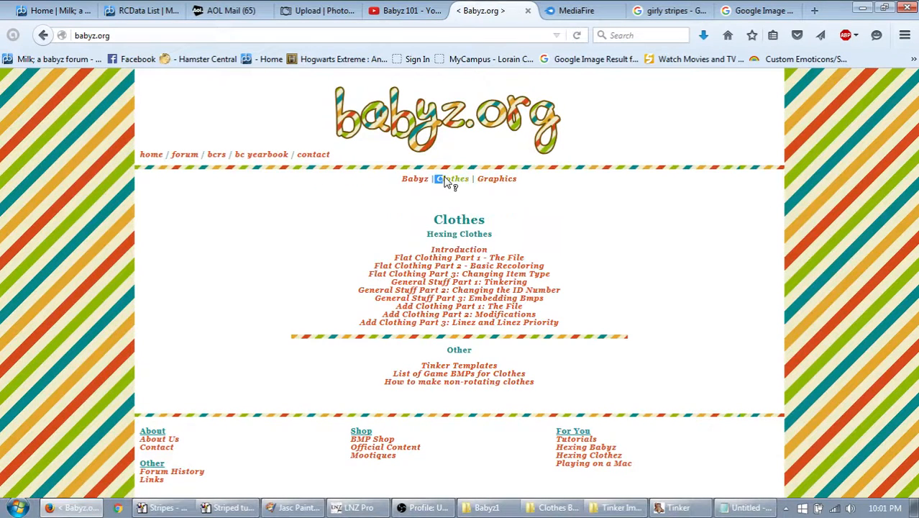
pyautogui.click(483, 367)
pyautogui.moveTo(770, 237); pyautogui.dragTo(783, 304)
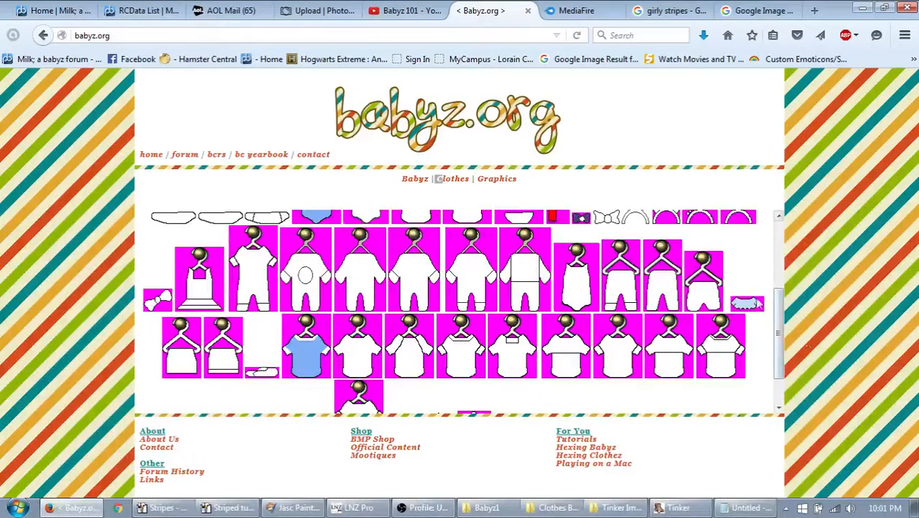
# Step: Open the blank skirt image from the Tinker Images folder in Paint and magnify it
pyautogui.click(229, 507)
pyautogui.click(616, 508)
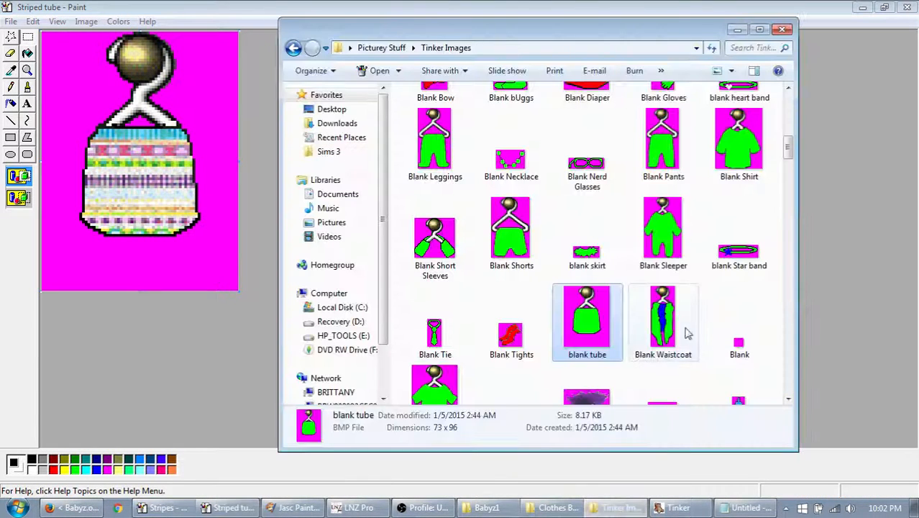
pyautogui.click(601, 263)
pyautogui.moveTo(164, 207); pyautogui.dragTo(162, 210)
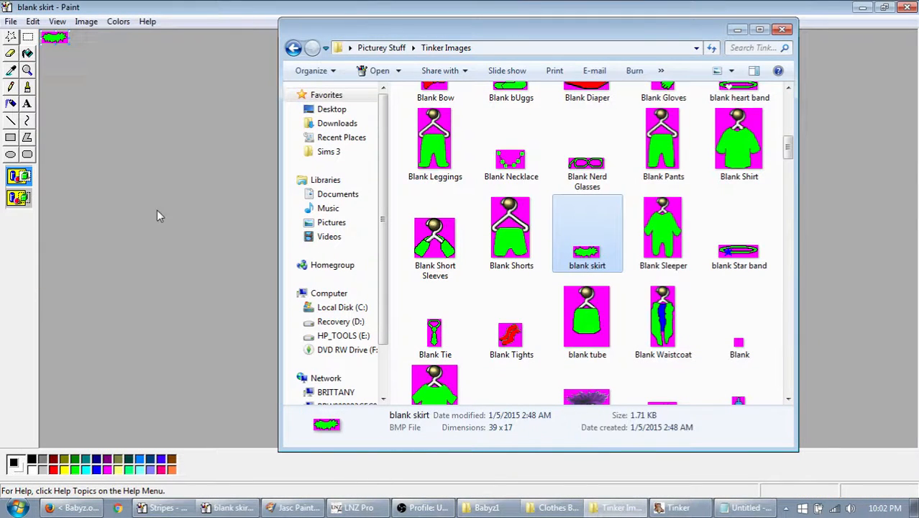
pyautogui.click(26, 71)
pyautogui.click(45, 39)
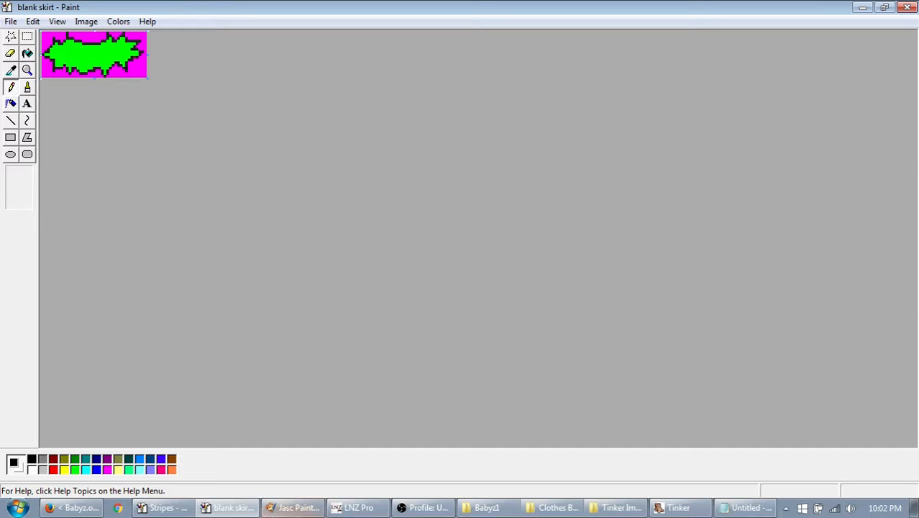
# Step: Open the Berry-LK bitmap from the Resource\Clothes folder of Babyz1 in a second Paint window
pyautogui.click(476, 508)
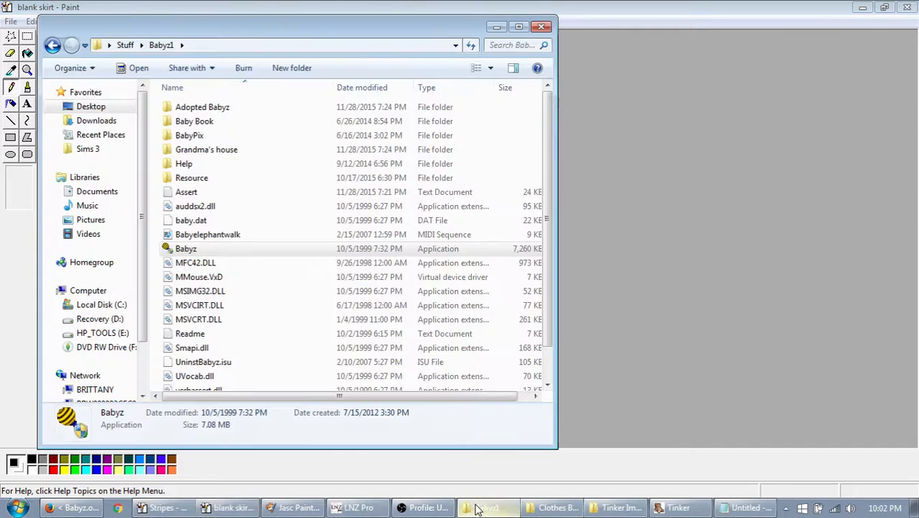
pyautogui.doubleClick(190, 178)
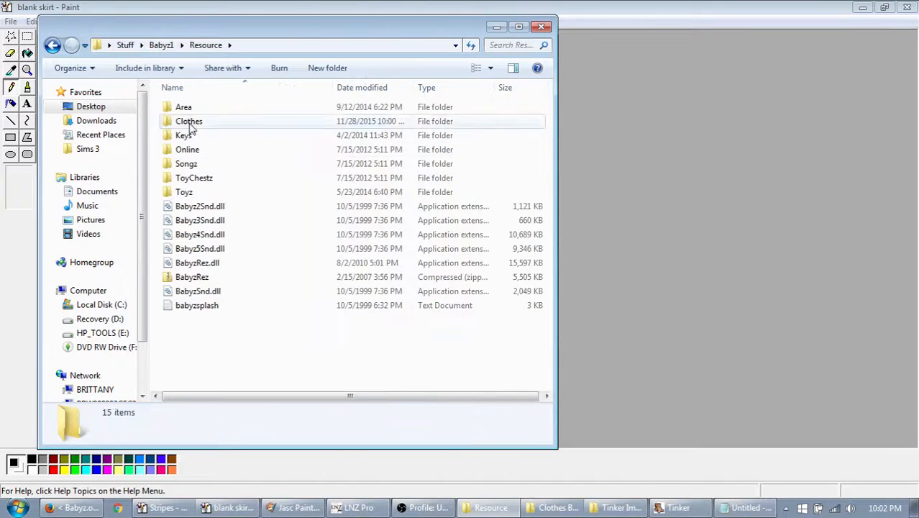
pyautogui.doubleClick(190, 122)
pyautogui.click(275, 135)
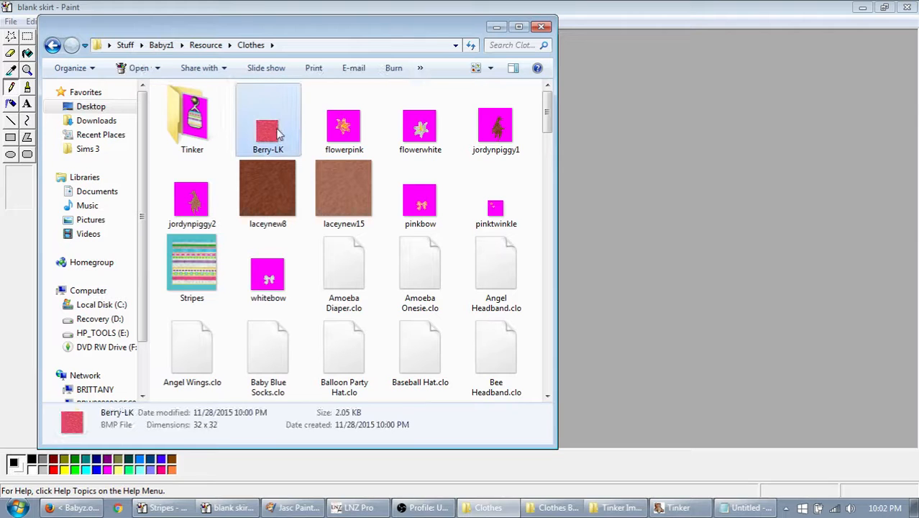
pyautogui.doubleClick(279, 134)
pyautogui.click(507, 300)
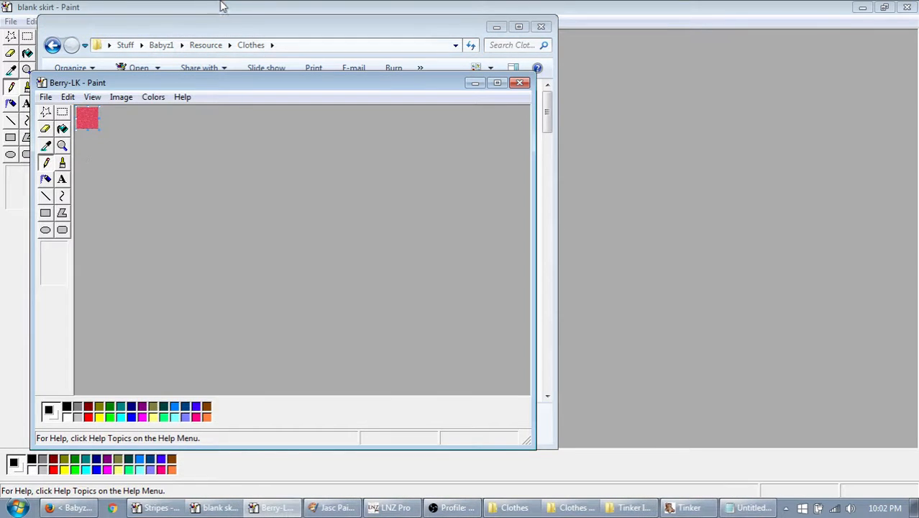
pyautogui.click(222, 6)
pyautogui.hotkey('ctrl', 'v')
pyautogui.click(272, 507)
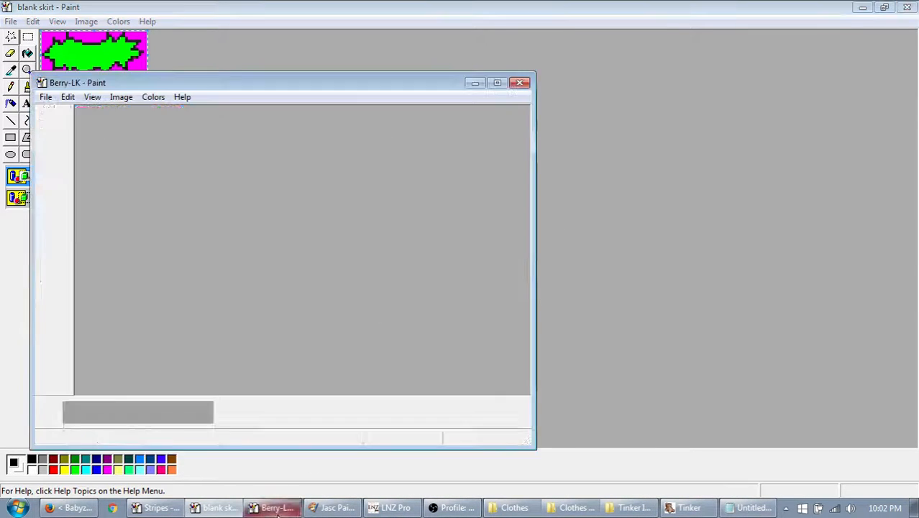
pyautogui.click(62, 145)
pyautogui.click(88, 116)
pyautogui.hotkey('ctrl', 'v')
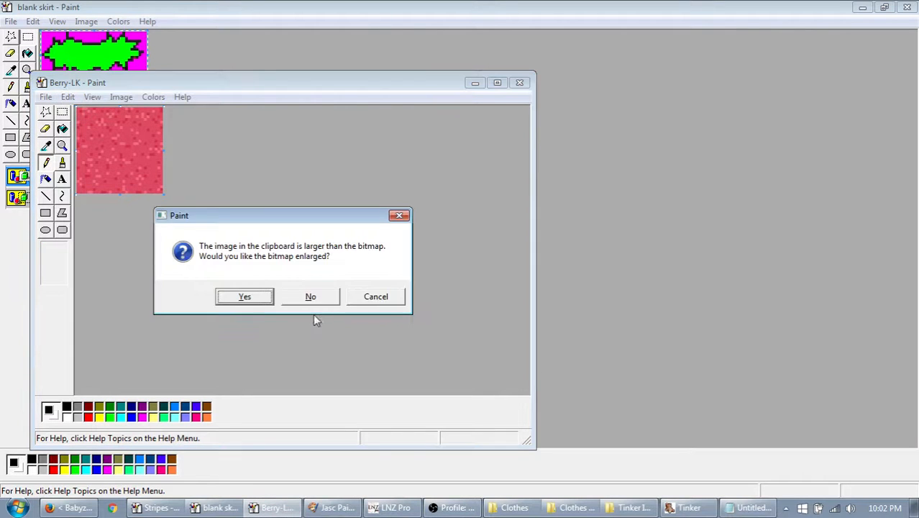
pyautogui.click(313, 296)
pyautogui.hotkey('ctrl', 'z')
pyautogui.hotkey('ctrl', 'v')
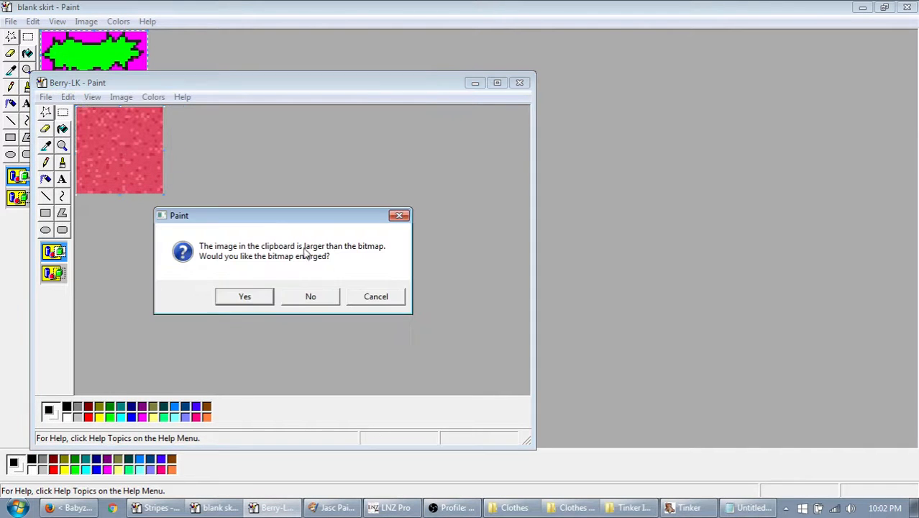
pyautogui.click(359, 298)
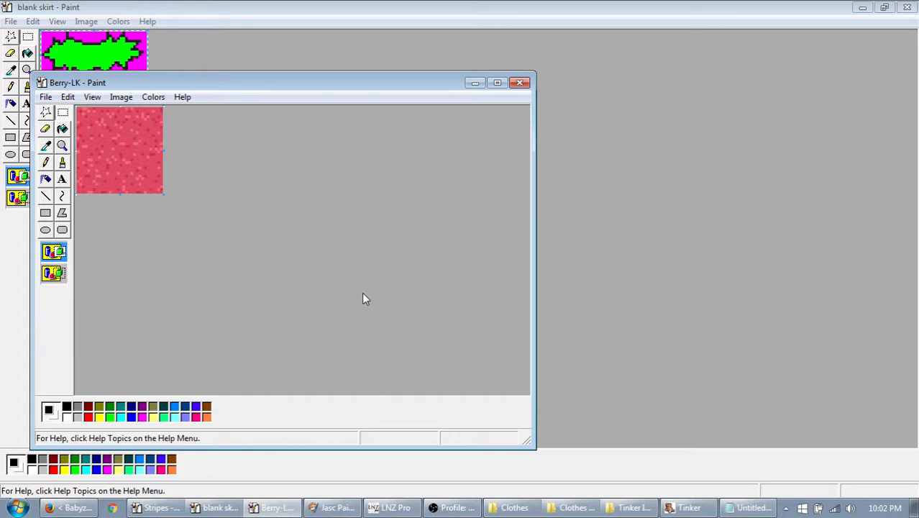
# Step: Copy the whole Berry-LK texture and close its Paint window without saving changes
pyautogui.click(519, 84)
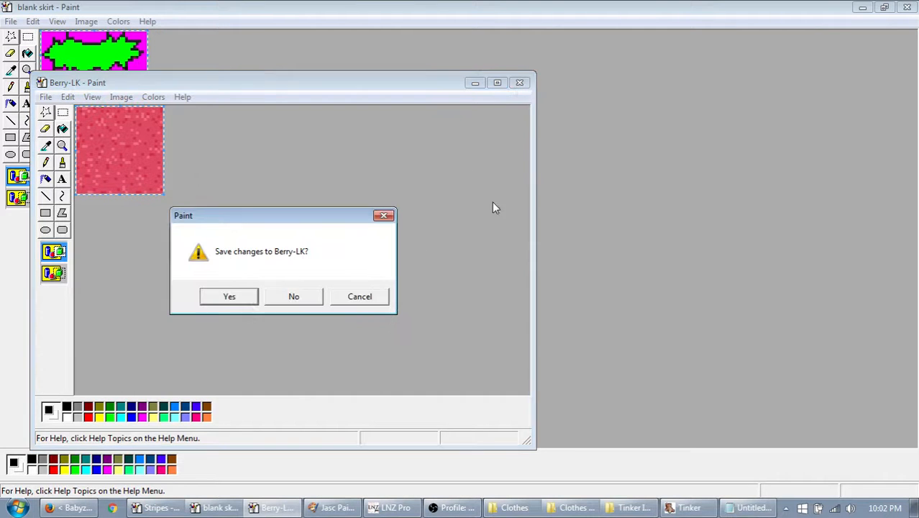
pyautogui.click(293, 295)
# Step: Start a new image in the Stripes window without saving Stripes, then paste the Berry-LK texture and magnify it
pyautogui.click(159, 507)
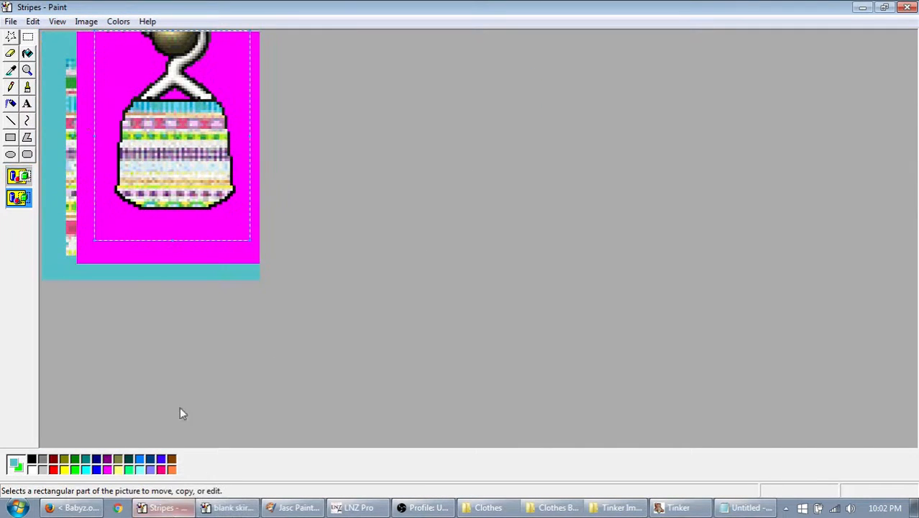
pyautogui.click(11, 21)
pyautogui.click(18, 36)
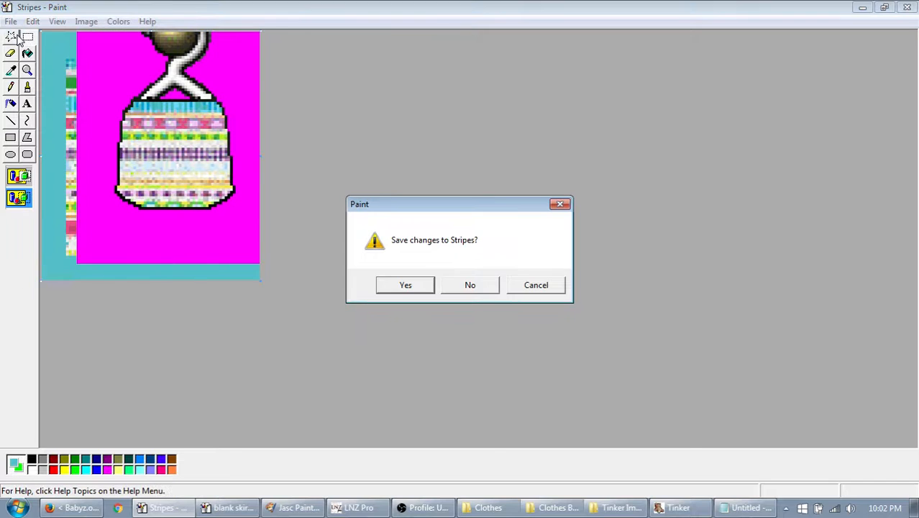
pyautogui.click(471, 286)
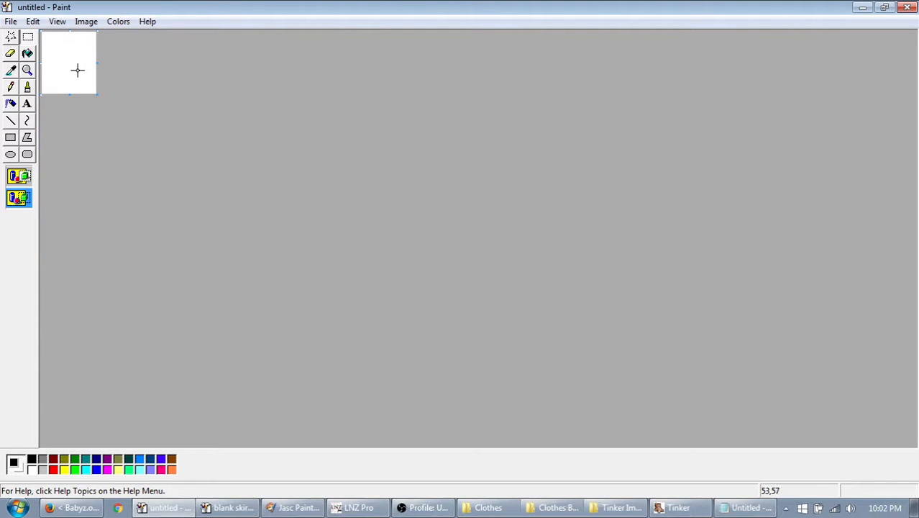
pyautogui.hotkey('ctrl', 'v')
pyautogui.click(27, 70)
pyautogui.click(58, 58)
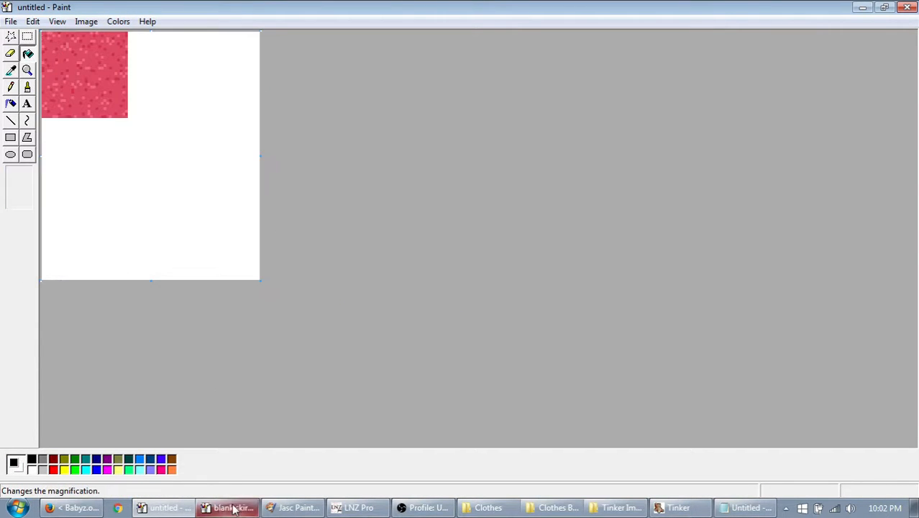
# Step: Set the skirt's green as the background colour in the texture image and try pasting the blank skirt over the Berry-LK texture
pyautogui.click(230, 508)
pyautogui.click(176, 508)
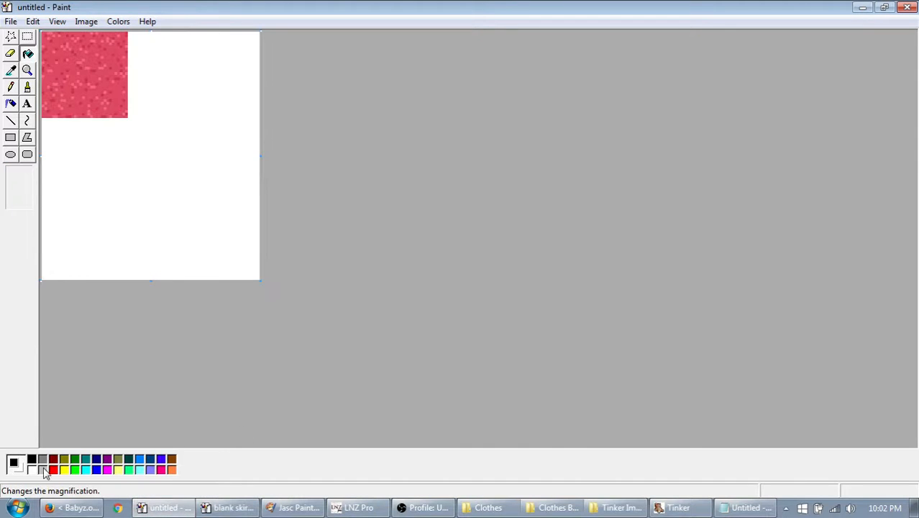
pyautogui.click(34, 22)
pyautogui.click(42, 7)
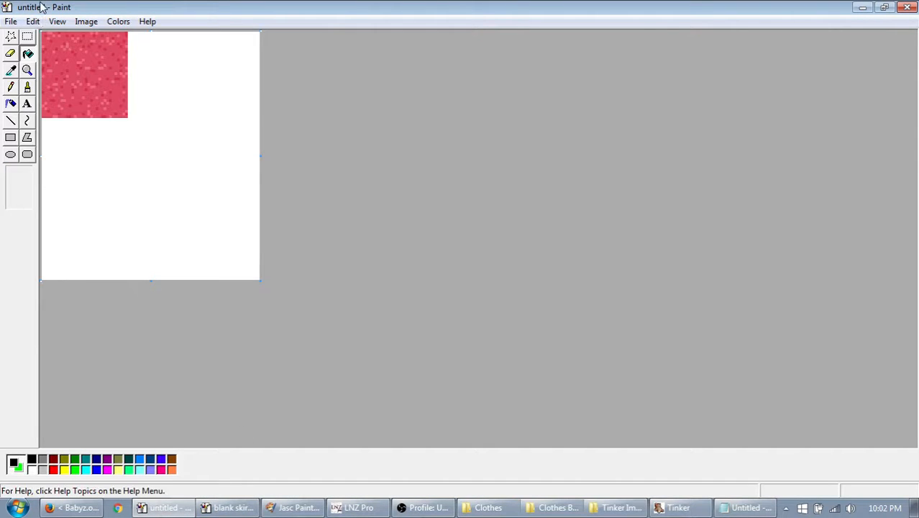
pyautogui.click(29, 36)
pyautogui.hotkey('ctrl', 'v')
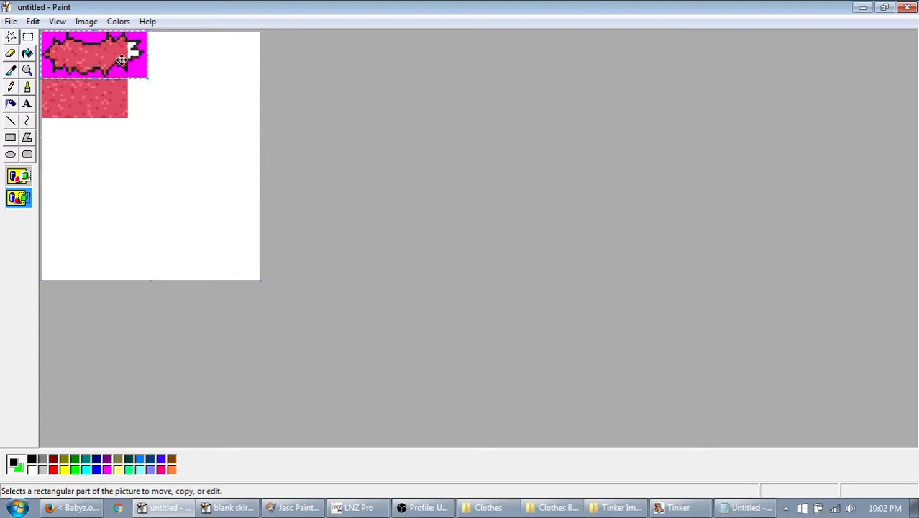
pyautogui.hotkey('ctrl', 'z')
# Step: Duplicate the Berry-LK texture square and place the copy against its right side to widen the textured area
pyautogui.moveTo(138, 130); pyautogui.dragTo(41, 31)
pyautogui.hotkey('ctrl', 'c')
pyautogui.hotkey('ctrl', 'v')
pyautogui.moveTo(101, 112); pyautogui.dragTo(163, 113)
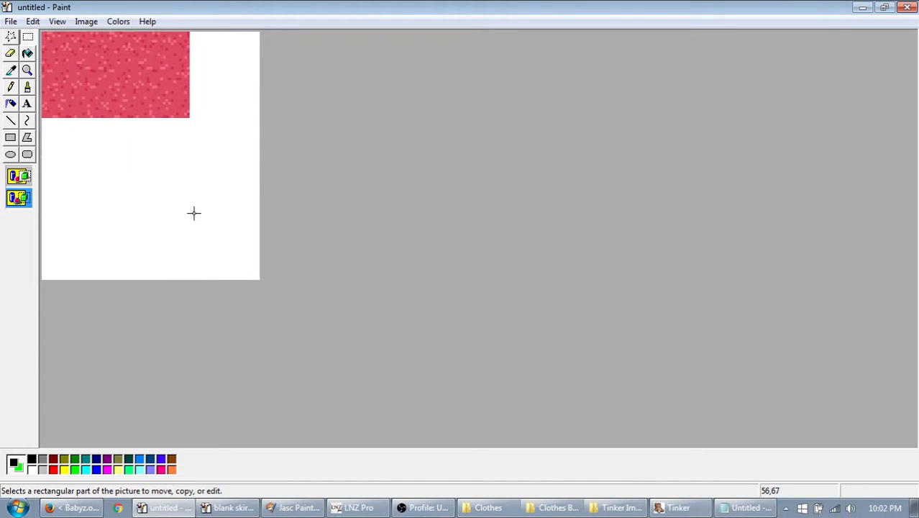
# Step: Paste the blank skirt with its green transparent and position it fully inside the widened berry texture
pyautogui.hotkey('ctrl', 'v')
pyautogui.moveTo(86, 35); pyautogui.dragTo(100, 66)
pyautogui.click(183, 160)
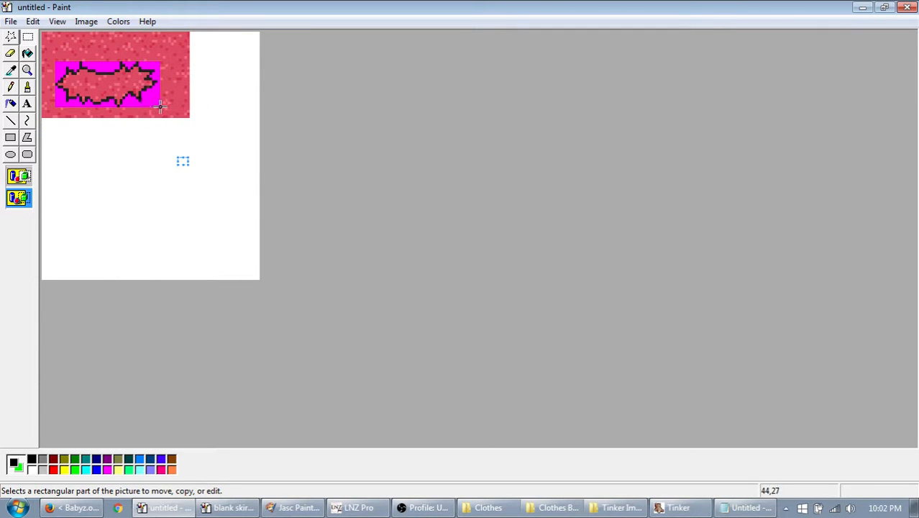
# Step: Copy the textured skirt with its magenta surround and paste it over the green skirt in the blank skirt image
pyautogui.moveTo(159, 107); pyautogui.dragTo(54, 61)
pyautogui.click(228, 507)
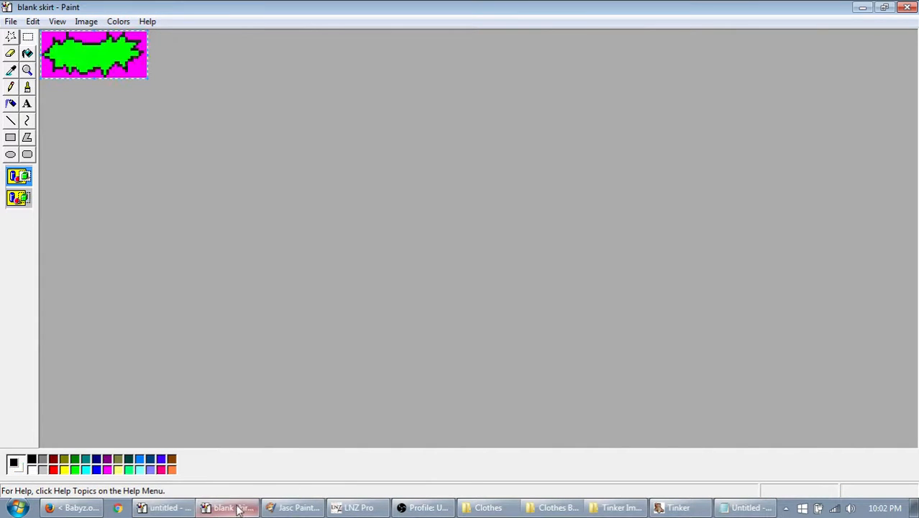
pyautogui.hotkey('ctrl', 'v')
# Step: Start saving the skirt image under a new name and browse to the Babyz1 folder inside Stuff on the Desktop
pyautogui.click(10, 22)
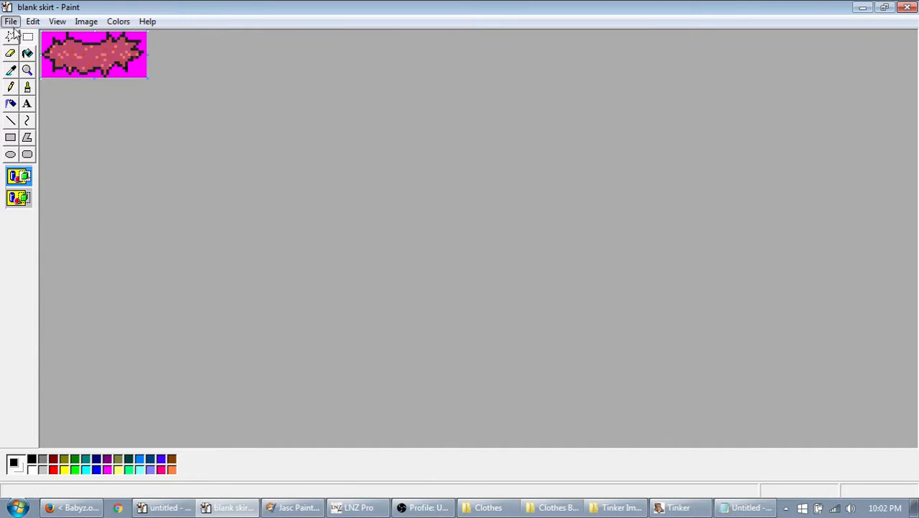
pyautogui.click(54, 83)
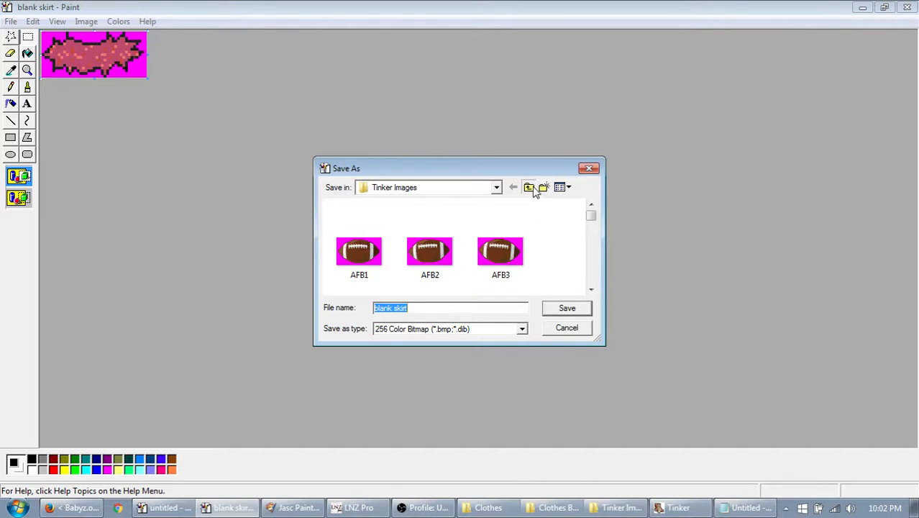
pyautogui.click(532, 189)
pyautogui.click(404, 246)
pyautogui.press('s')
pyautogui.press('s')
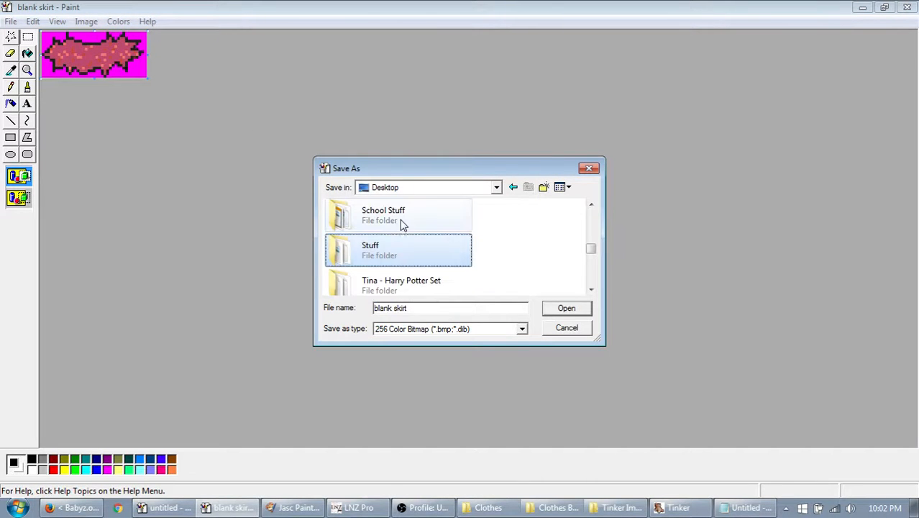
pyautogui.click(396, 246)
pyautogui.click(348, 251)
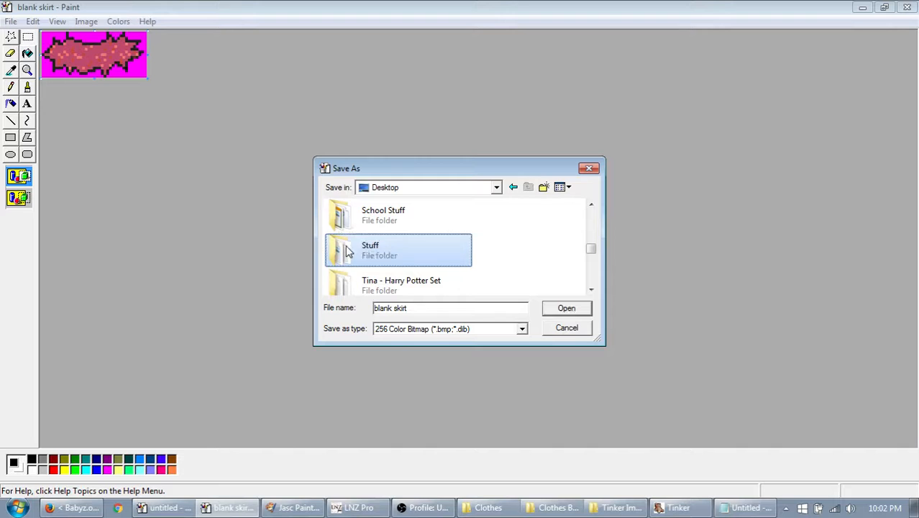
pyautogui.doubleClick(363, 252)
pyautogui.doubleClick(416, 249)
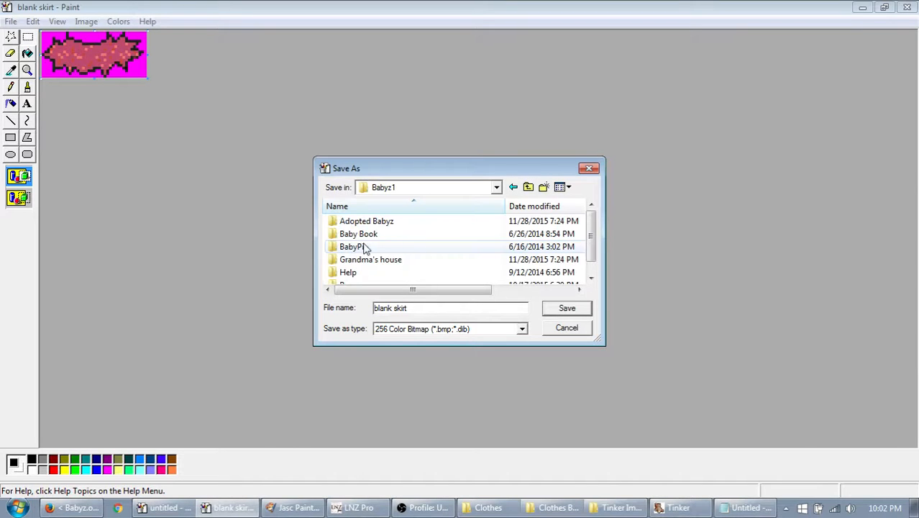
# Step: Save the skirt image as Pink Tutu, a 256 Color Bitmap, in the Tinker folder under Resource\Clothes
pyautogui.click(375, 274)
pyautogui.scroll(-1, 375, 270)
pyautogui.click(373, 283)
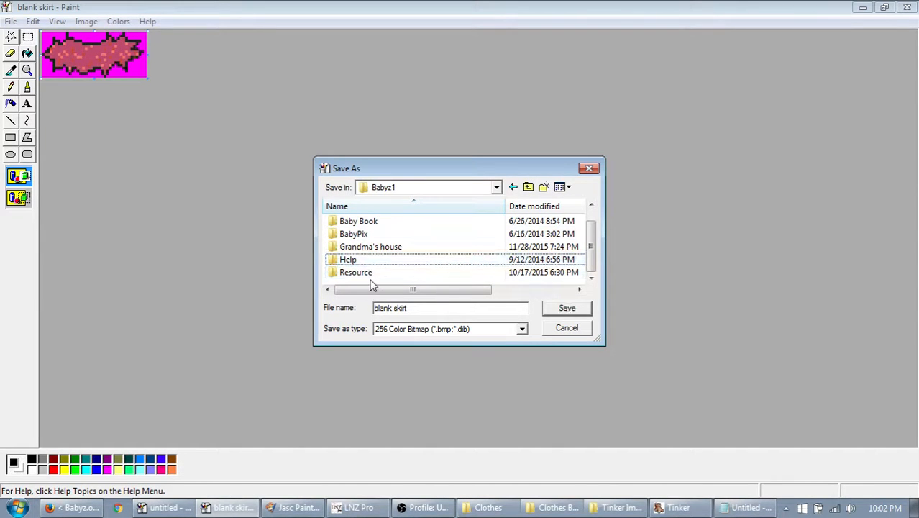
pyautogui.doubleClick(368, 273)
pyautogui.doubleClick(363, 234)
pyautogui.doubleClick(363, 236)
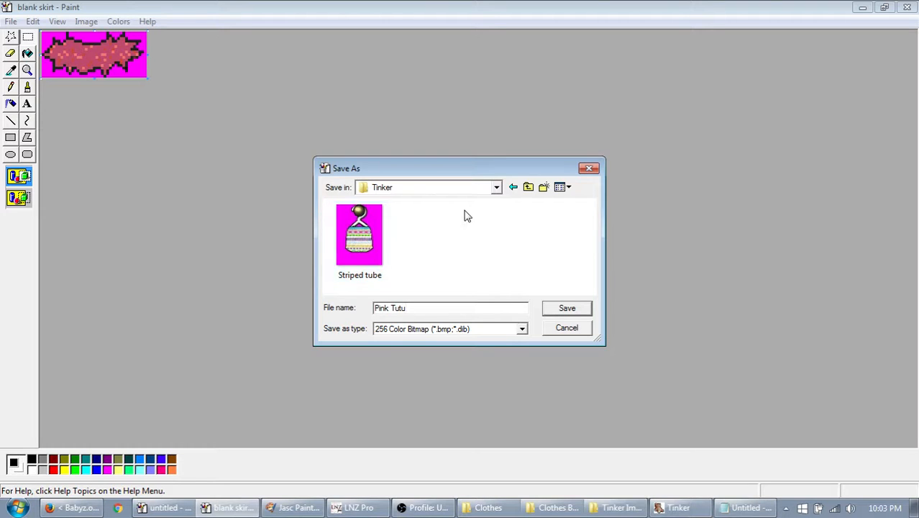
pyautogui.click(574, 309)
# Step: Switch to Tinker, close Tube Top.clo, and open the CLOT_RED_NOSE_REINDEER_AWAY sprite of Tutu.clo for editing
pyautogui.click(679, 508)
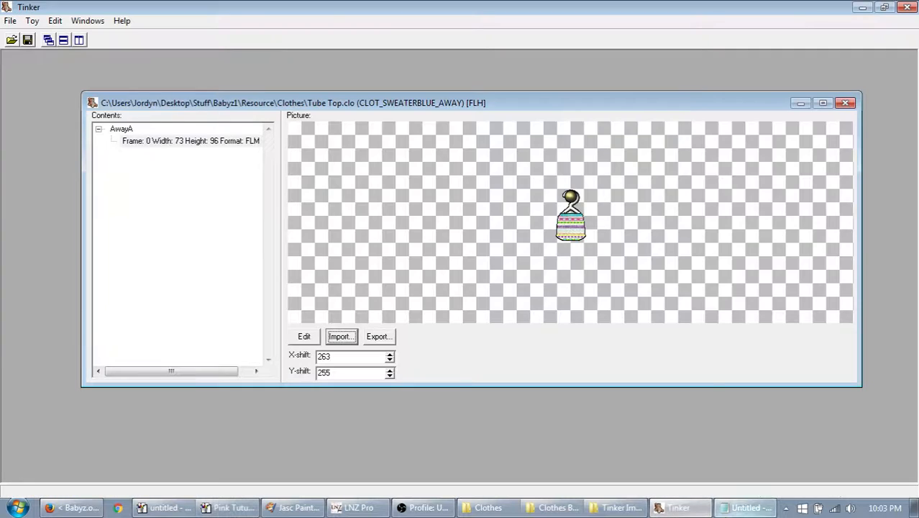
pyautogui.click(846, 103)
pyautogui.click(12, 40)
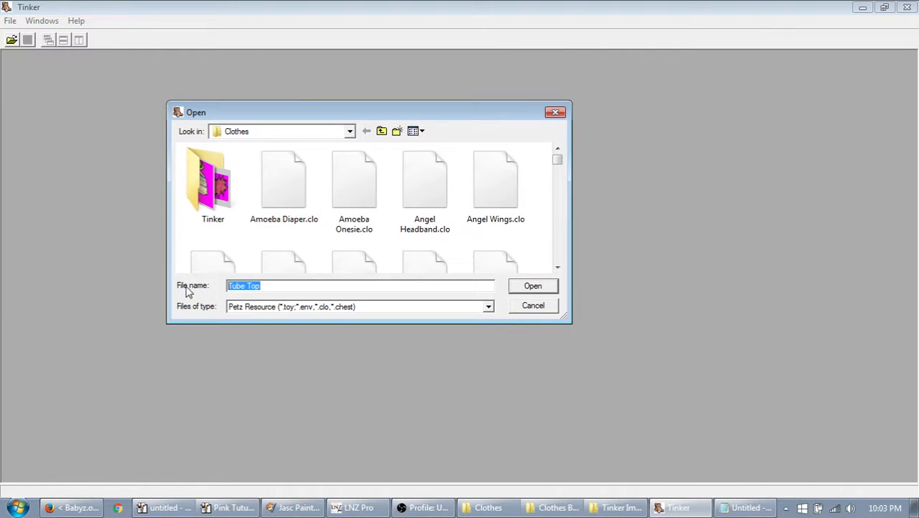
pyautogui.write('Tu')
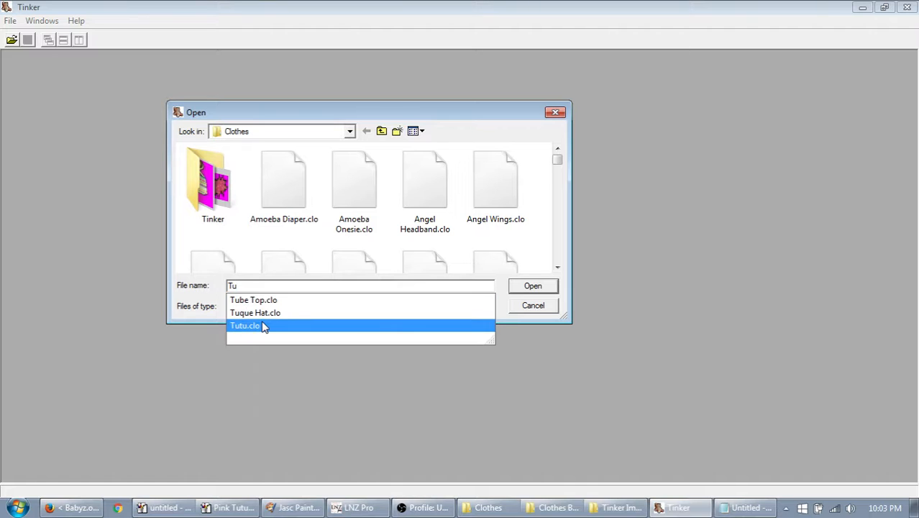
pyautogui.click(262, 325)
pyautogui.click(534, 287)
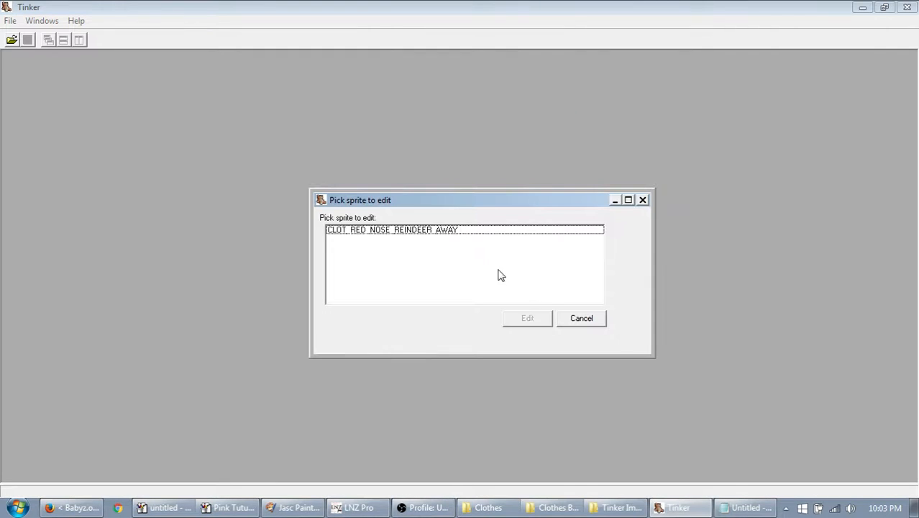
pyautogui.click(451, 232)
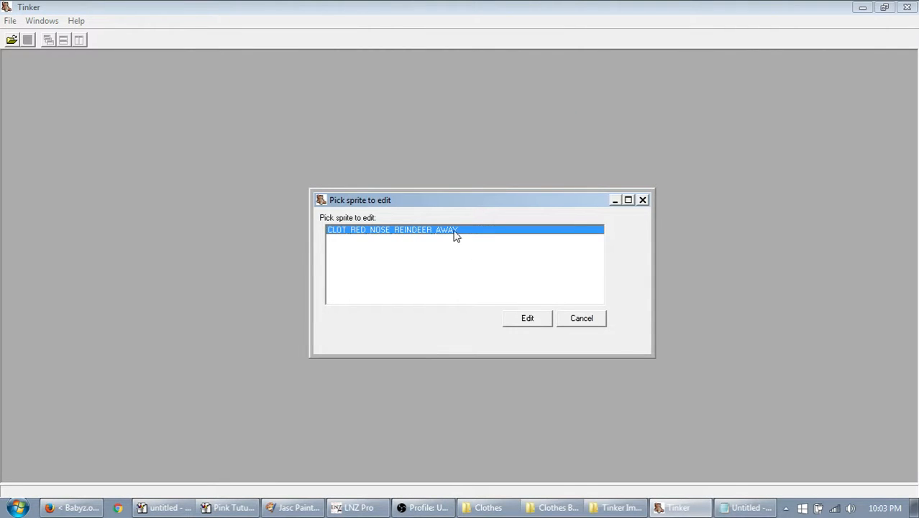
pyautogui.click(507, 313)
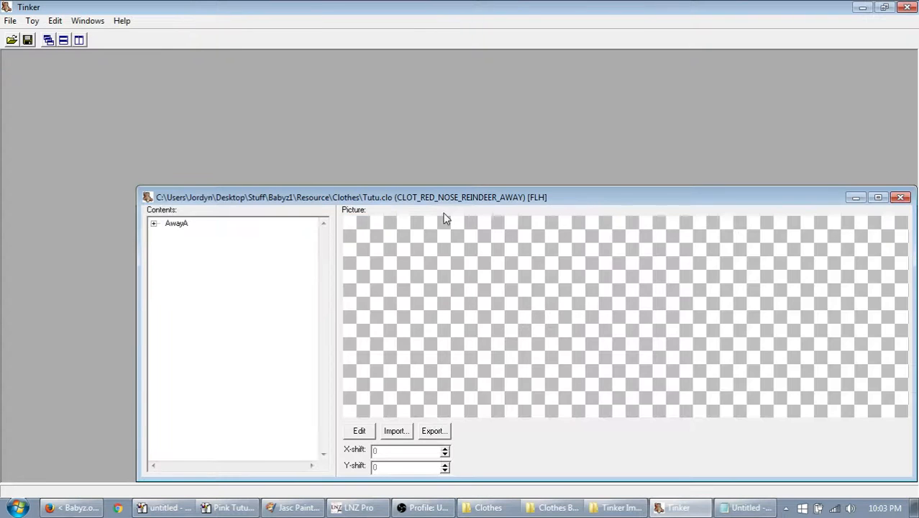
# Step: Replace frame 0 of AwayA in Tutu.clo by importing the Pink Tutu image from the Tinker folder
pyautogui.moveTo(442, 198); pyautogui.dragTo(379, 126)
pyautogui.click(86, 147)
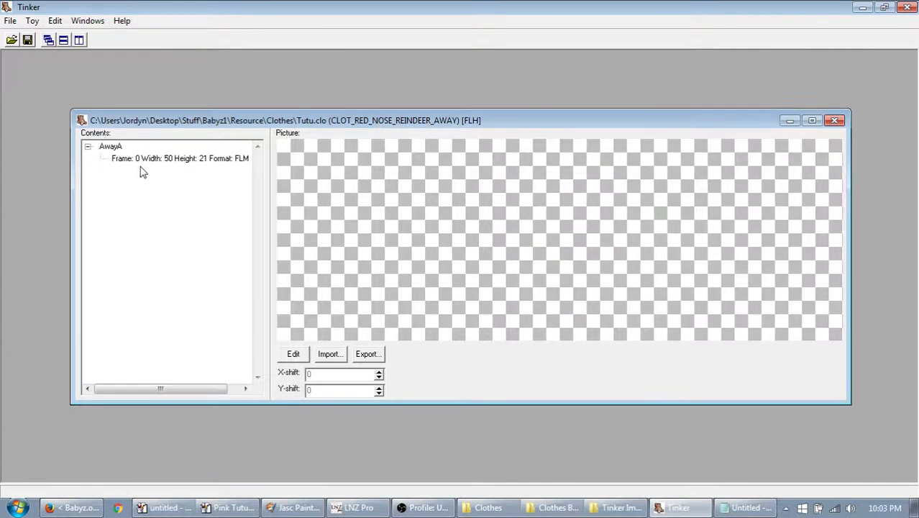
pyautogui.click(147, 162)
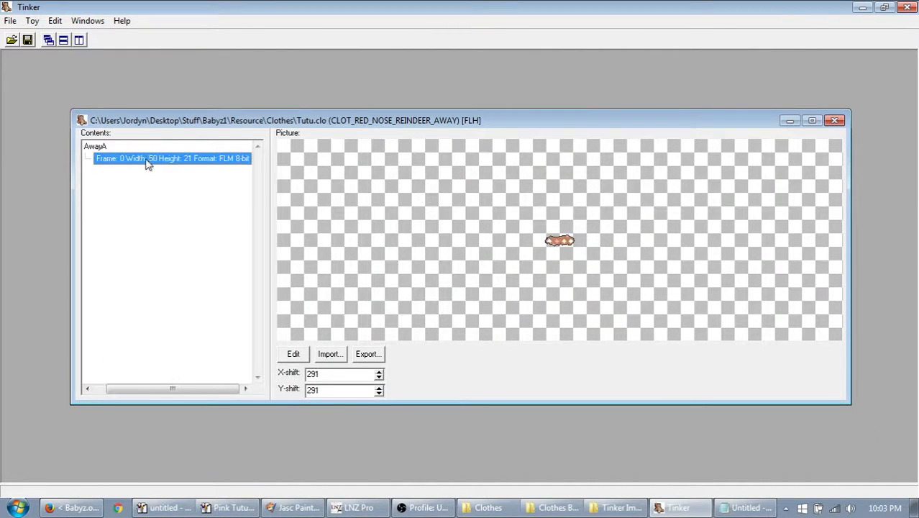
pyautogui.click(328, 354)
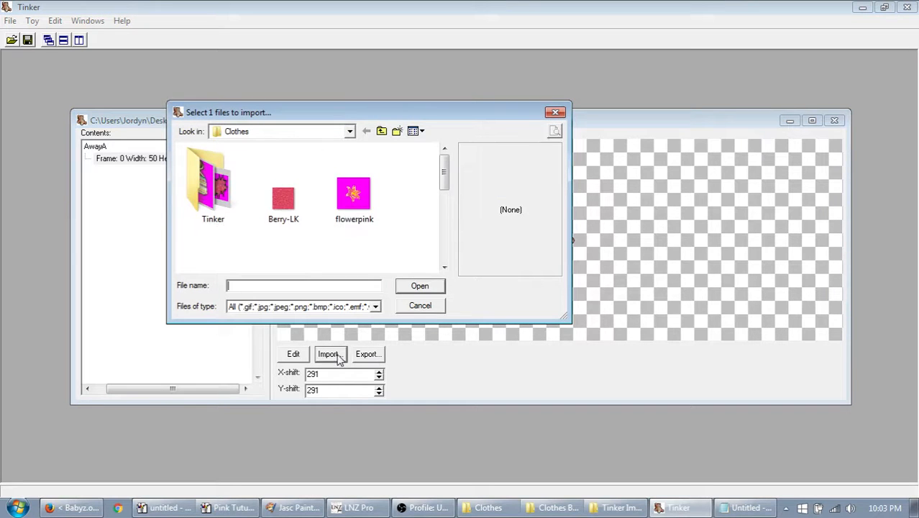
pyautogui.doubleClick(230, 189)
pyautogui.click(212, 202)
pyautogui.click(420, 286)
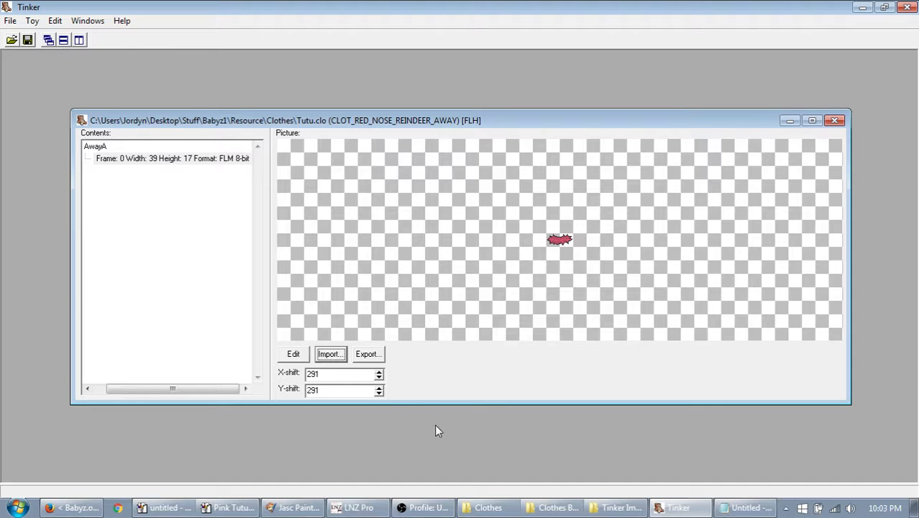
# Step: Run the Babyz game from the Babyz1 folder, examine the retextured tutu on the baby and in the closet, and close the game
pyautogui.click(489, 508)
pyautogui.click(161, 45)
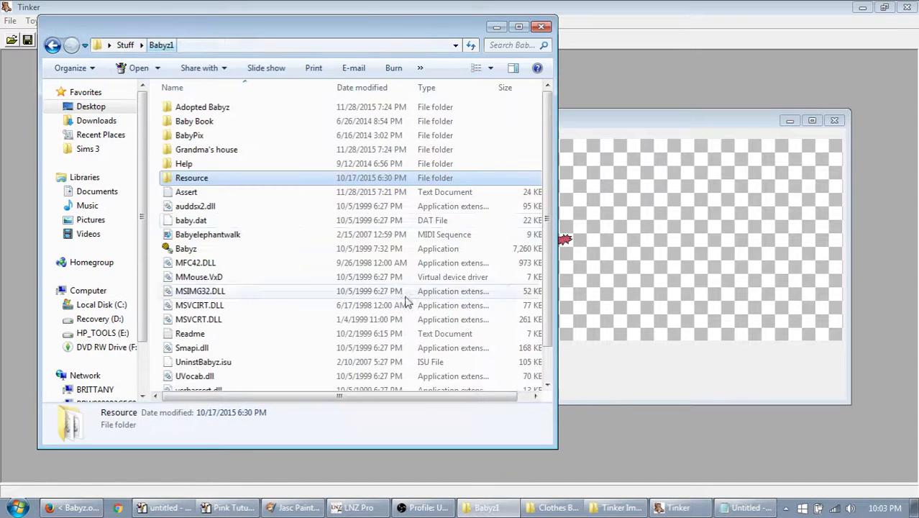
pyautogui.doubleClick(227, 248)
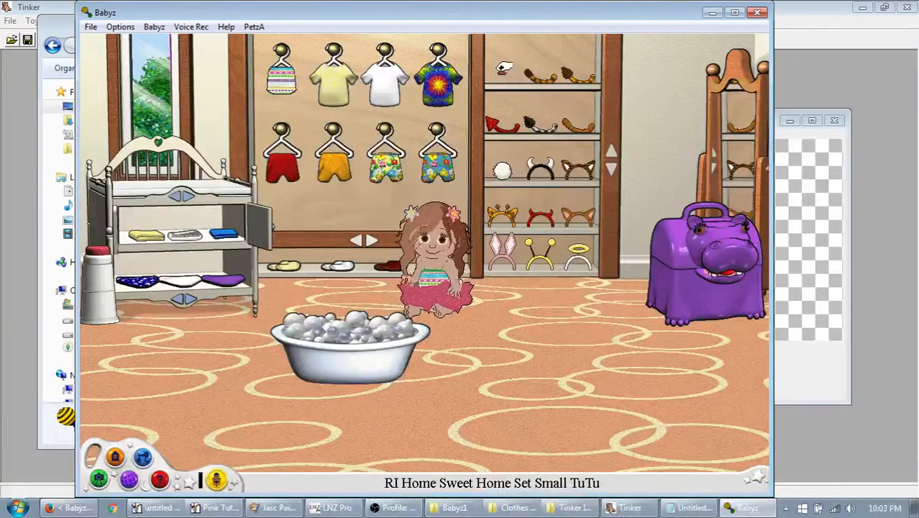
pyautogui.moveTo(387, 357); pyautogui.dragTo(174, 366)
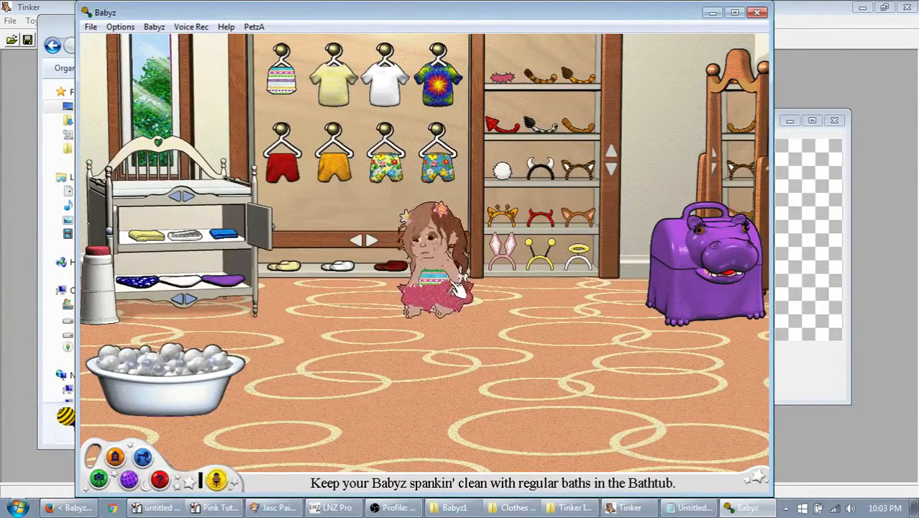
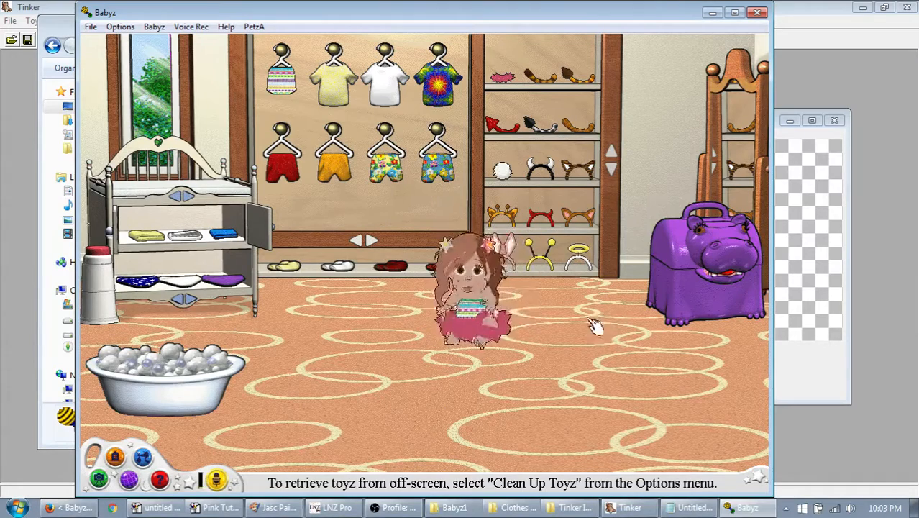
pyautogui.moveTo(475, 284); pyautogui.dragTo(531, 286)
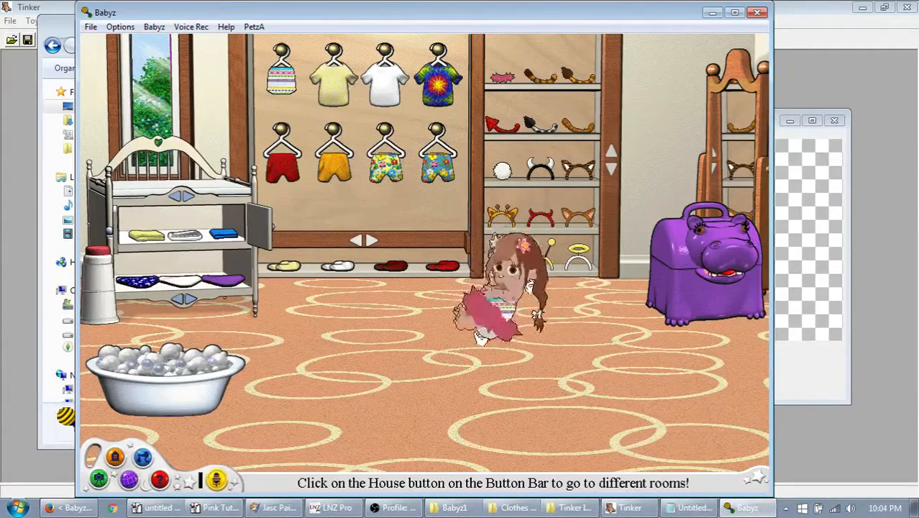
pyautogui.rightClick(484, 316)
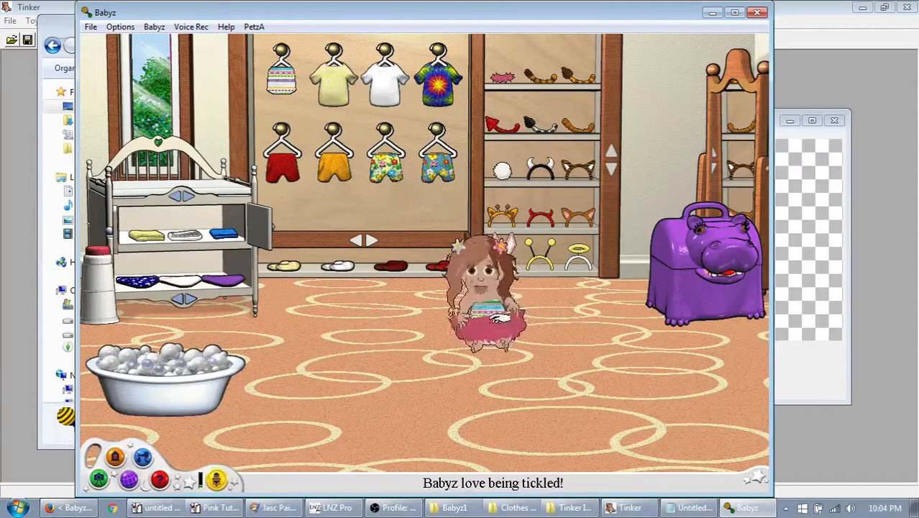
pyautogui.click(760, 14)
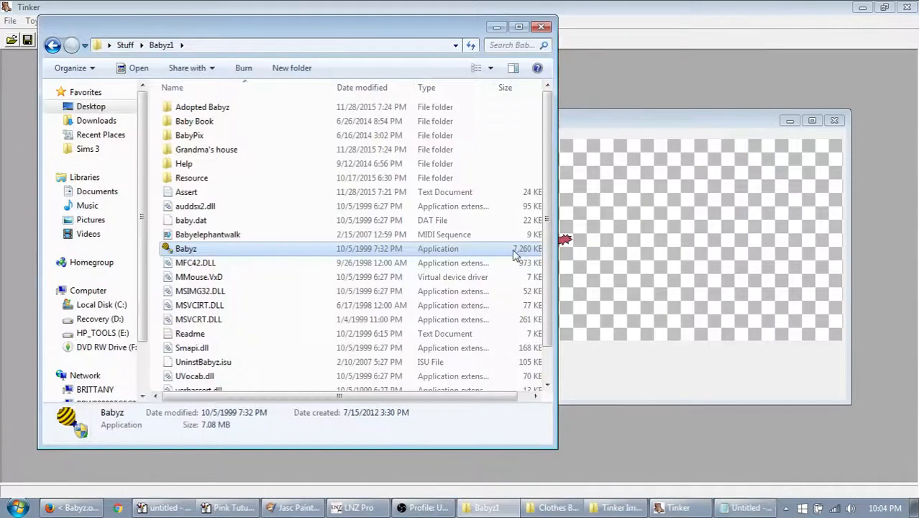
# Step: Close Tutu.clo in both Tinker and LNZ Pro
pyautogui.click(676, 132)
pyautogui.click(835, 121)
pyautogui.click(352, 507)
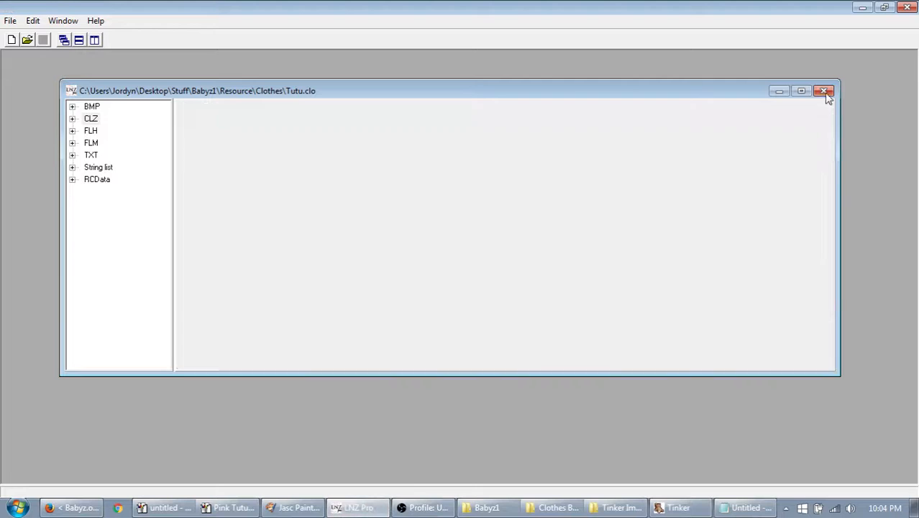
pyautogui.click(825, 91)
# Step: Open Tube Top.clo from the Babyz1 Resource\Clothes folder in LNZ Pro
pyautogui.click(488, 507)
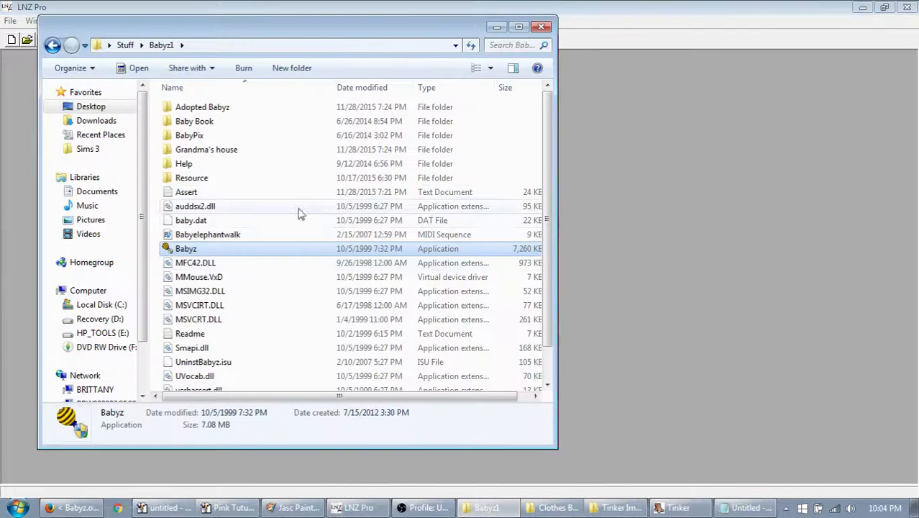
pyautogui.doubleClick(205, 177)
pyautogui.doubleClick(197, 122)
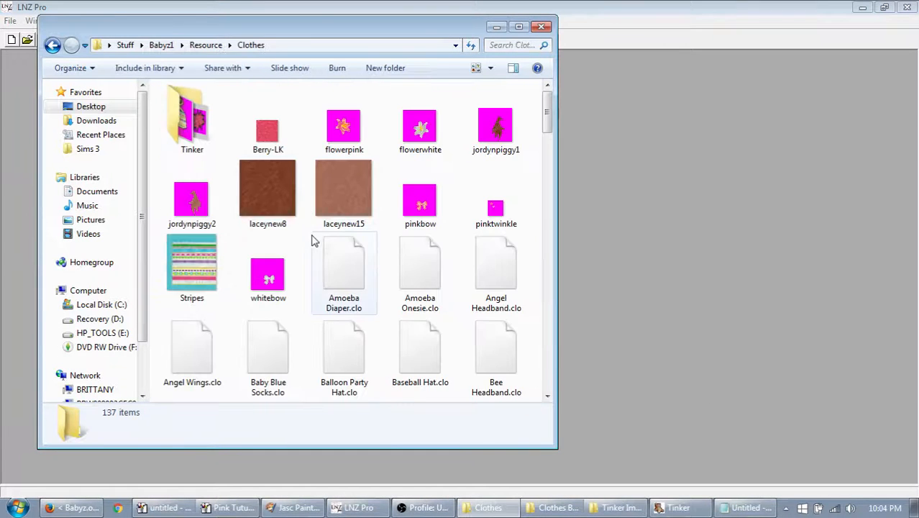
pyautogui.click(206, 271)
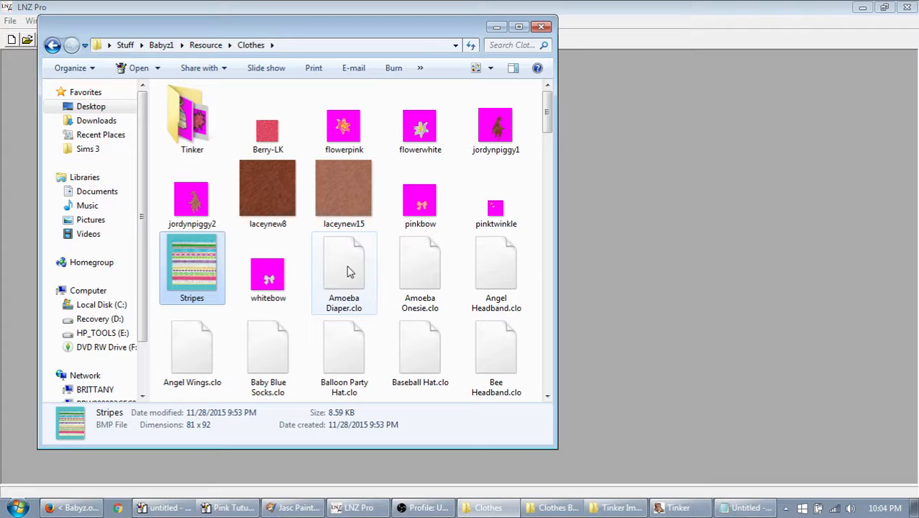
pyautogui.press('t')
pyautogui.press('u')
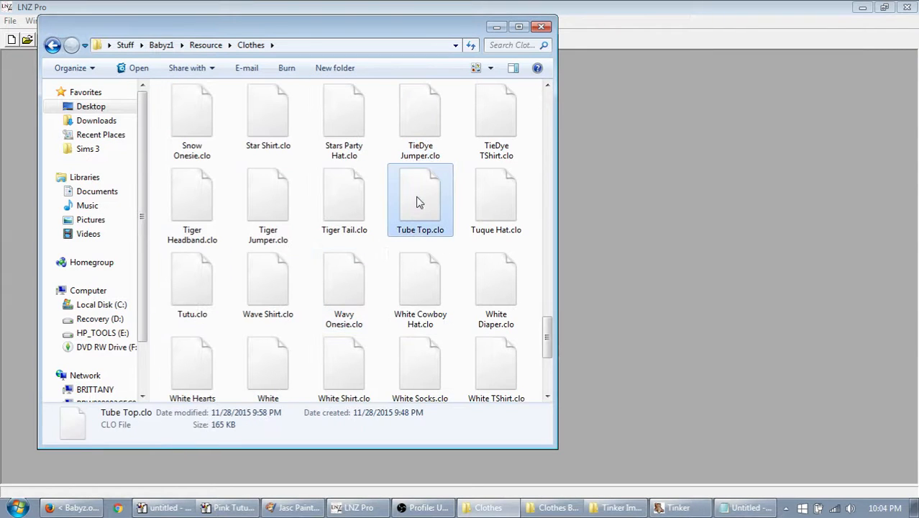
pyautogui.moveTo(415, 197); pyautogui.dragTo(820, 198)
pyautogui.click(662, 86)
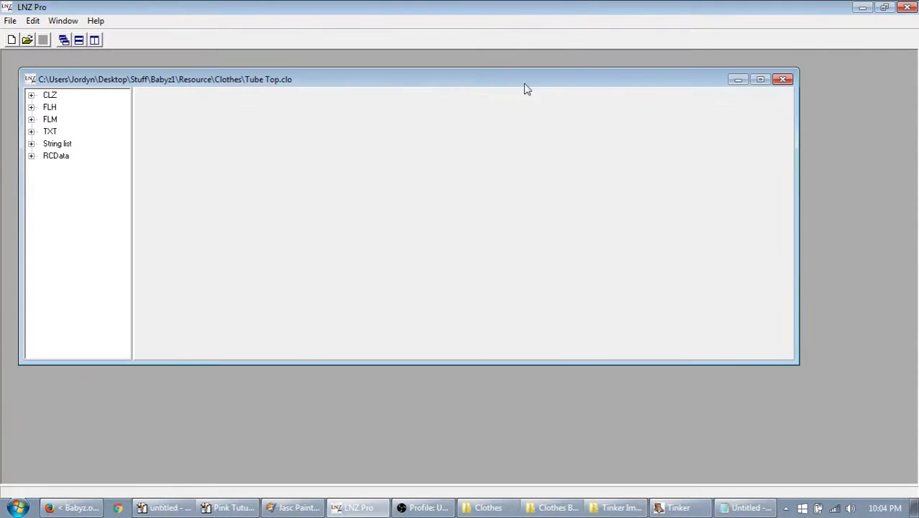
# Step: Display the CLZ script of Tube Top.clo and examine the stripes.bmp texture path on line 5
pyautogui.click(50, 97)
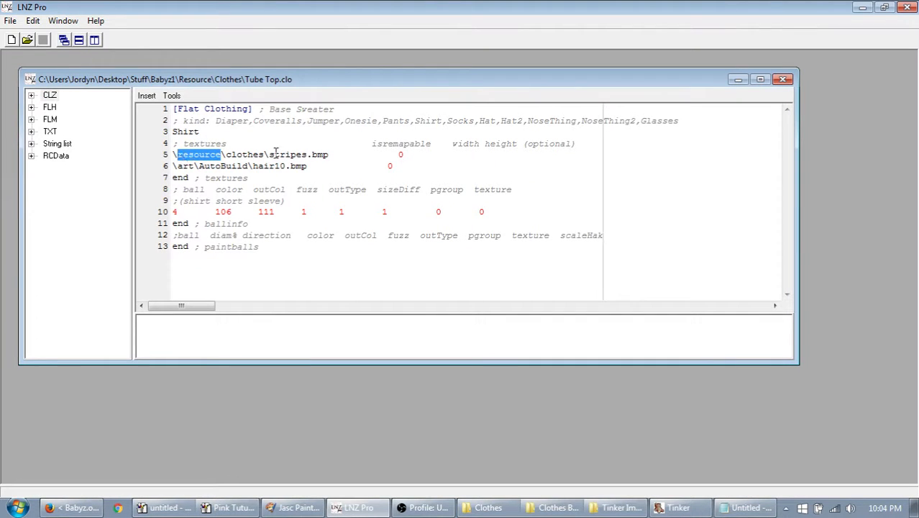
pyautogui.moveTo(329, 155); pyautogui.dragTo(159, 160)
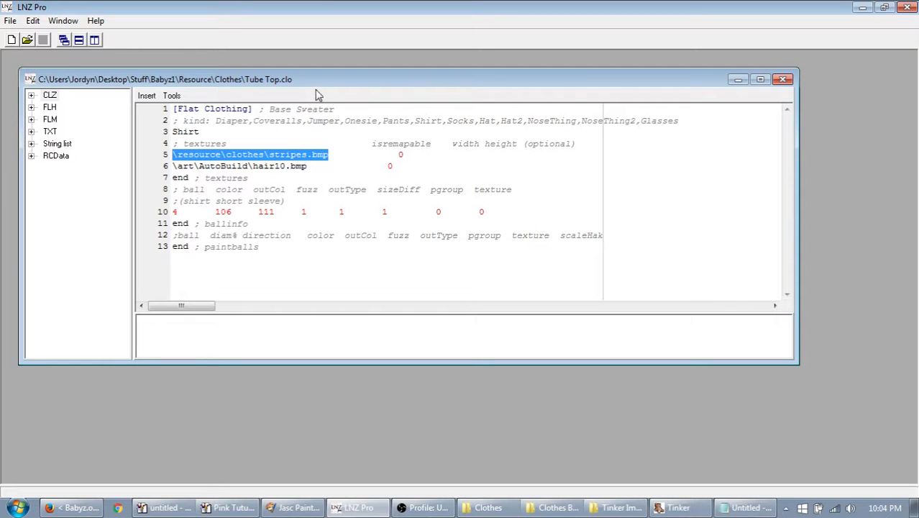
pyautogui.moveTo(315, 79); pyautogui.dragTo(349, 102)
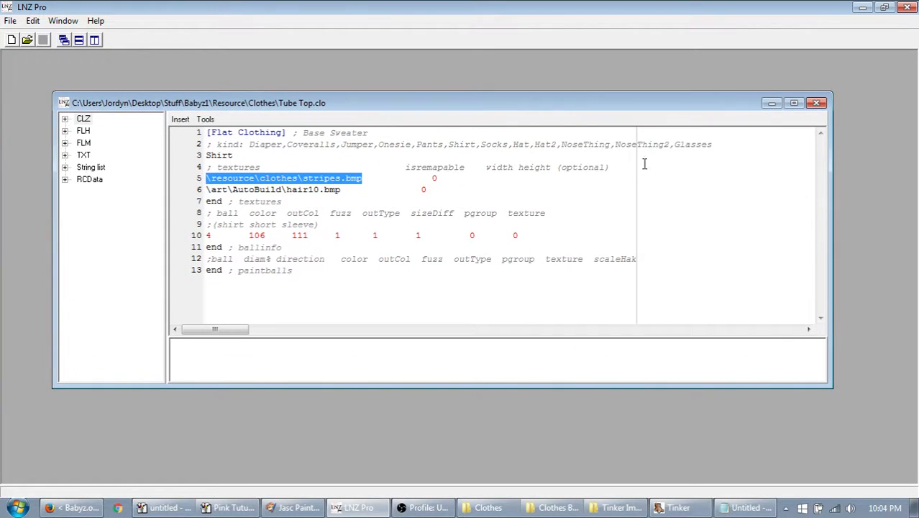
pyautogui.click(276, 203)
# Step: Start adding a new resource to Tube Top.clo and browse to the Babyz1\Resource\Clothes folder for its file
pyautogui.click(33, 21)
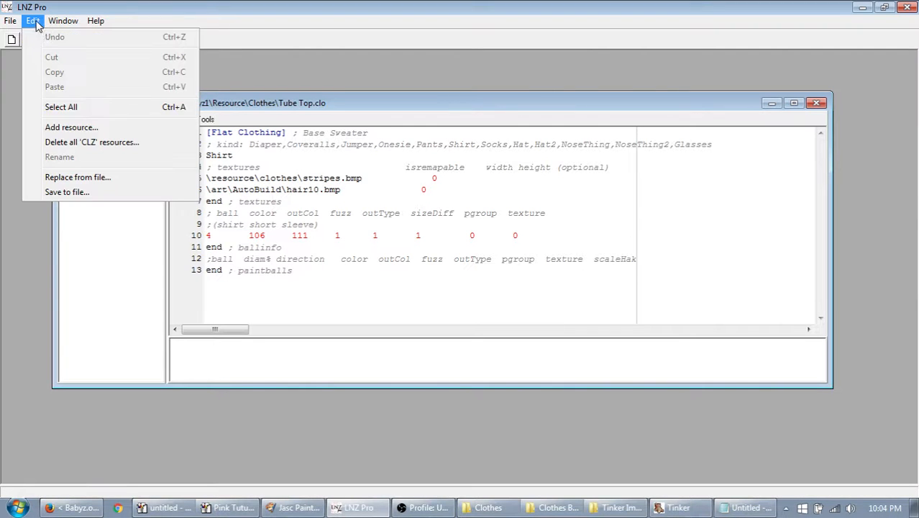
pyautogui.click(70, 127)
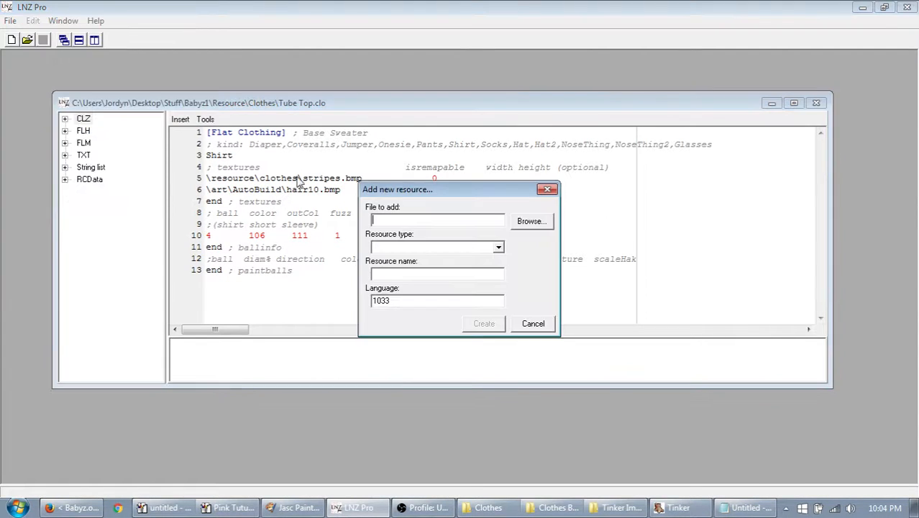
pyautogui.click(518, 226)
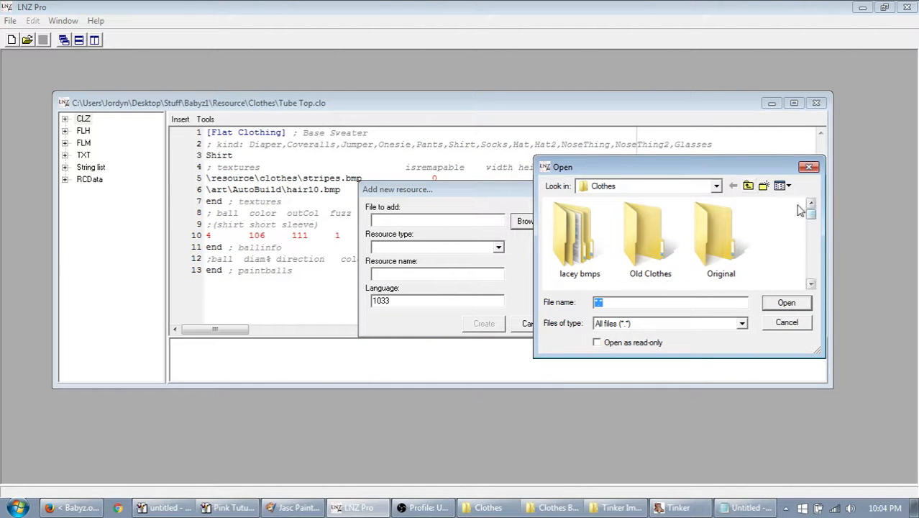
pyautogui.click(751, 188)
pyautogui.click(750, 187)
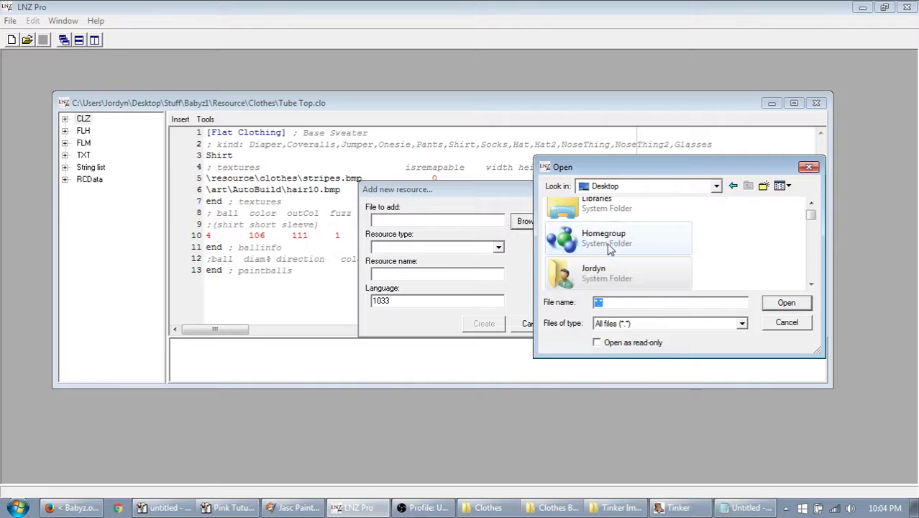
pyautogui.click(604, 246)
pyautogui.scroll(-5, 604, 249)
pyautogui.click(608, 223)
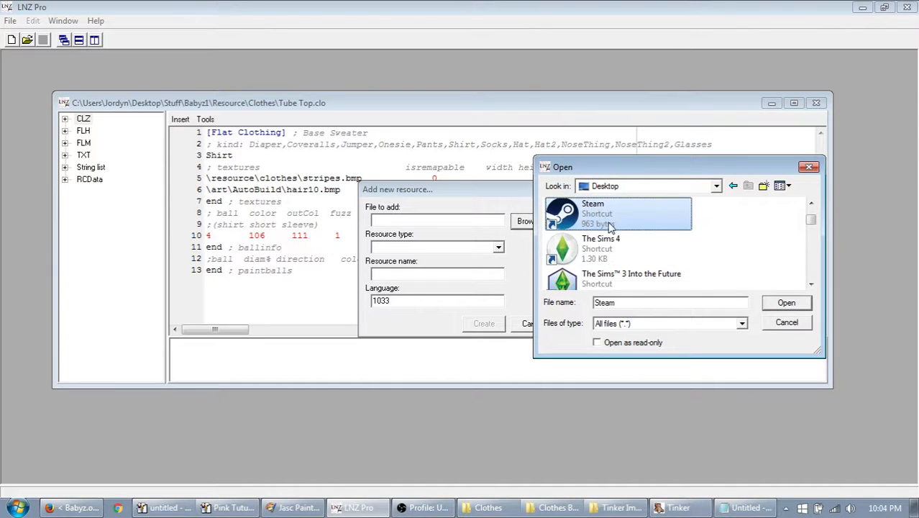
pyautogui.scroll(3, 623, 238)
pyautogui.doubleClick(622, 241)
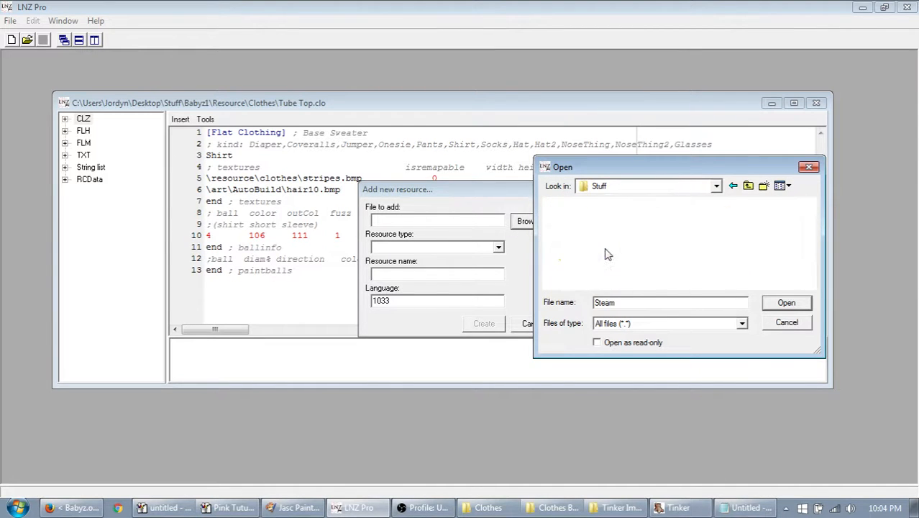
pyautogui.doubleClick(648, 240)
pyautogui.scroll(-1, 581, 256)
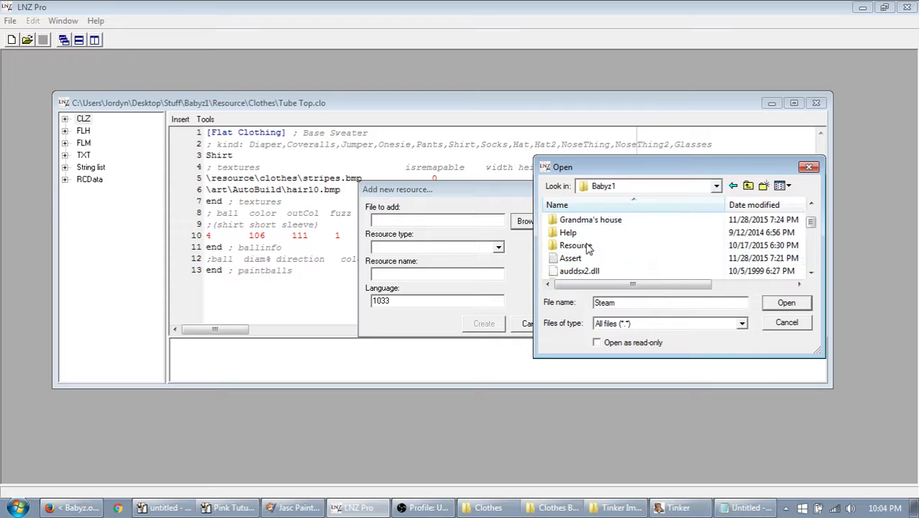
pyautogui.doubleClick(586, 246)
pyautogui.doubleClick(579, 232)
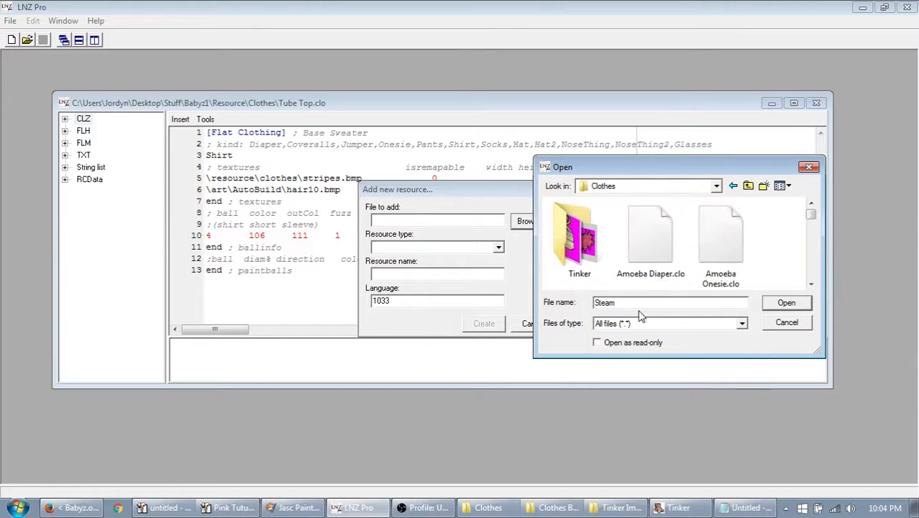
# Step: Choose Stripes.bmp as the file to add and create the resource in Tube Top.clo
pyautogui.moveTo(594, 303); pyautogui.dragTo(603, 310)
pyautogui.write('ripes')
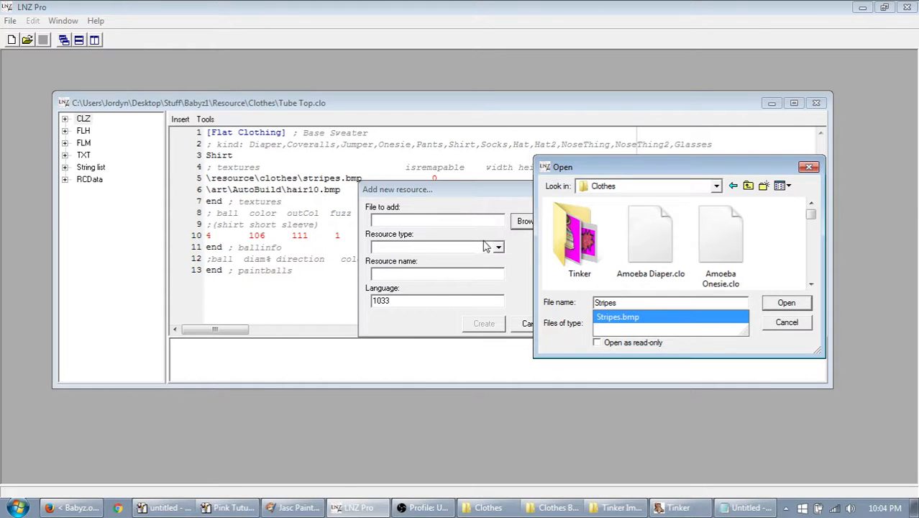
pyautogui.click(623, 321)
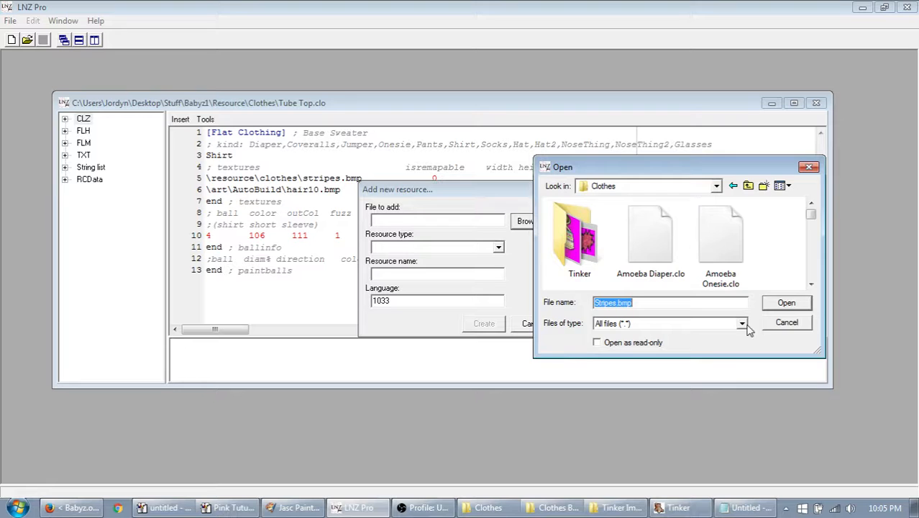
pyautogui.click(781, 304)
pyautogui.click(485, 324)
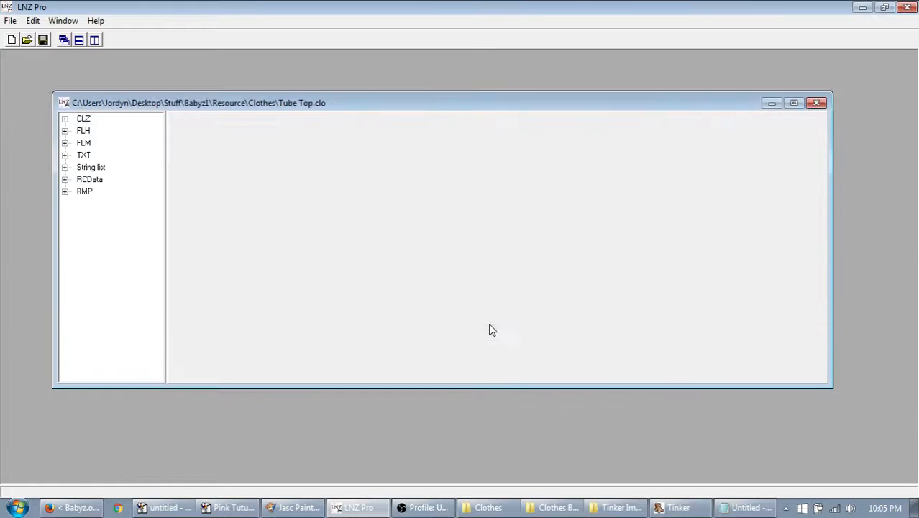
# Step: Examine the stripes bitmap in the BMP resources of Tube Top.clo
pyautogui.doubleClick(84, 192)
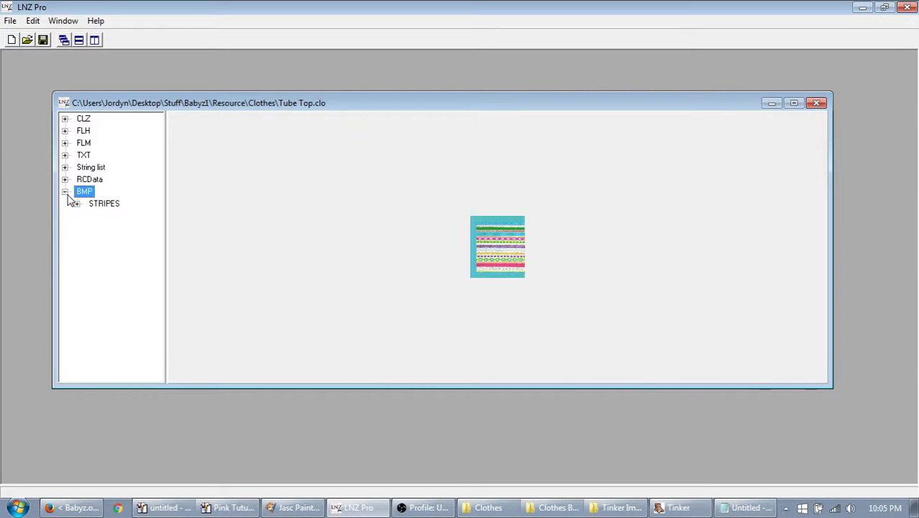
pyautogui.click(92, 204)
pyautogui.click(65, 192)
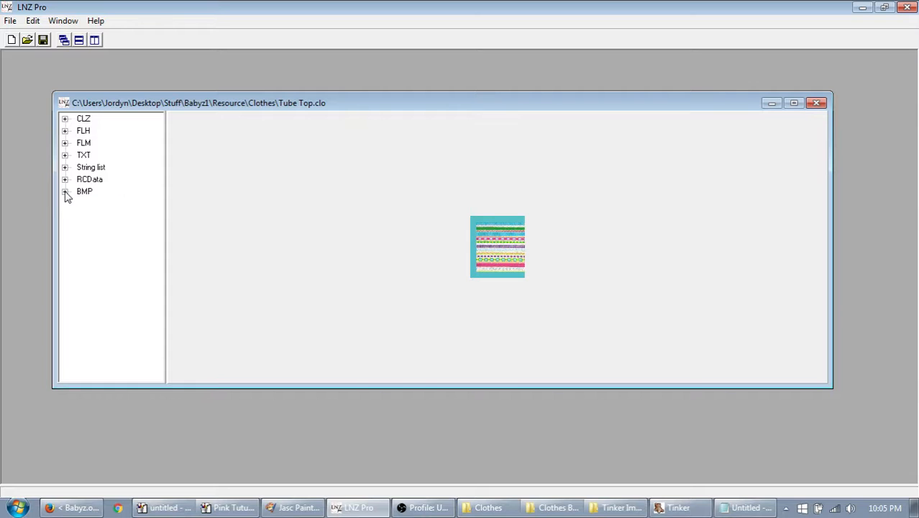
# Step: Replace the folder path before stripes.bmp in the CLZ script with \art\AutoBuild\ copied from the hair10.bmp line, and save Tube Top.clo
pyautogui.click(87, 119)
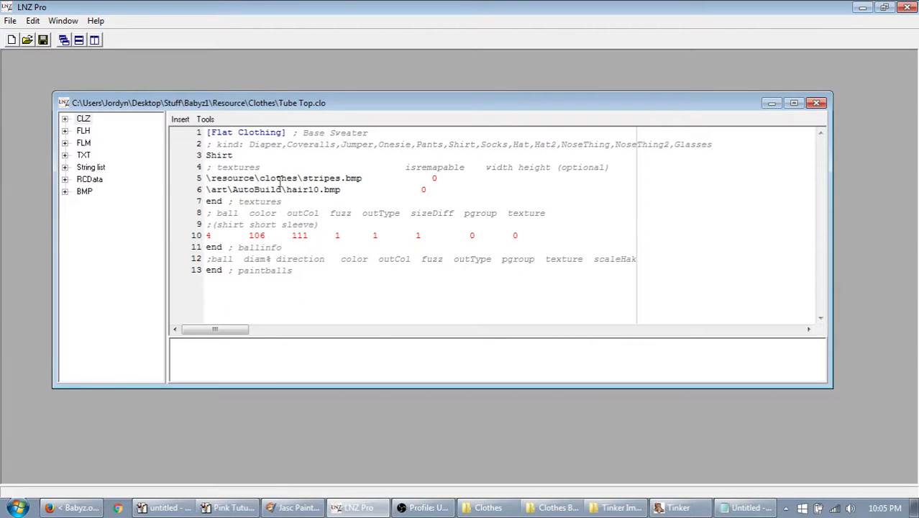
pyautogui.moveTo(287, 189); pyautogui.dragTo(201, 195)
pyautogui.hotkey('ctrl', 'c')
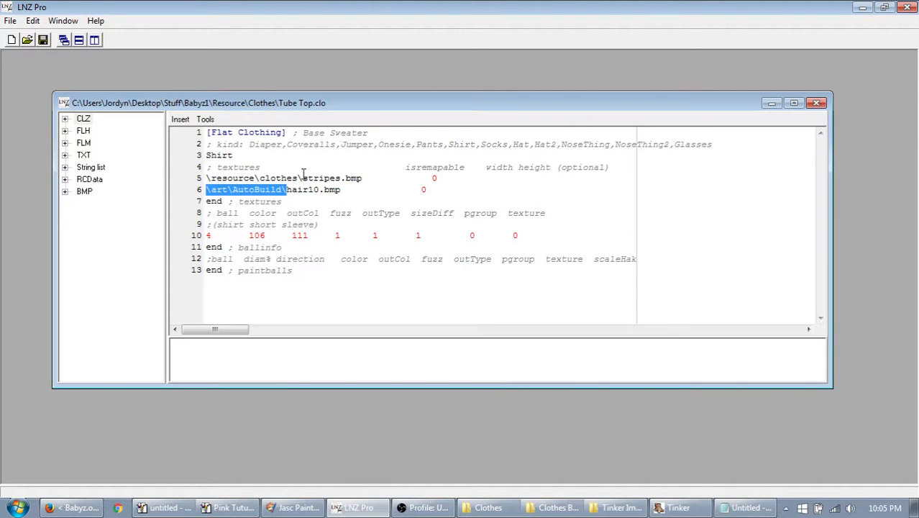
pyautogui.moveTo(302, 178); pyautogui.dragTo(155, 176)
pyautogui.hotkey('ctrl', 'v')
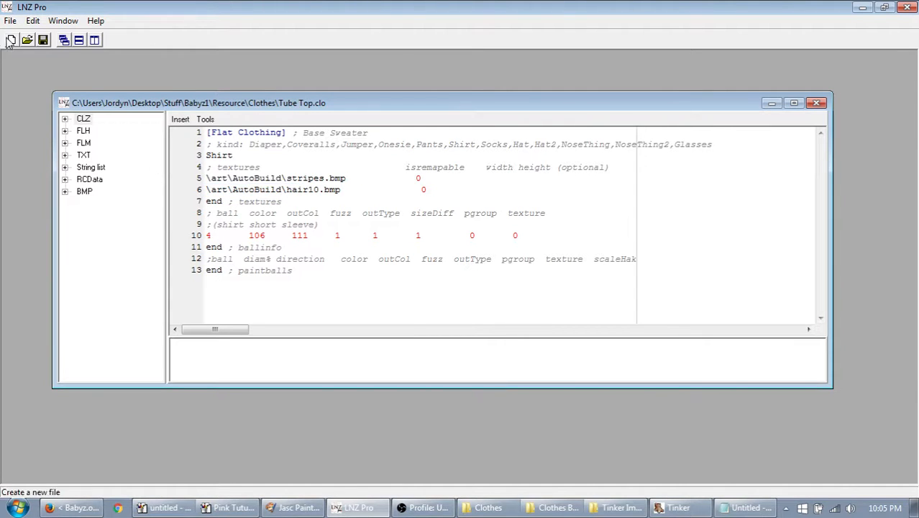
pyautogui.click(42, 39)
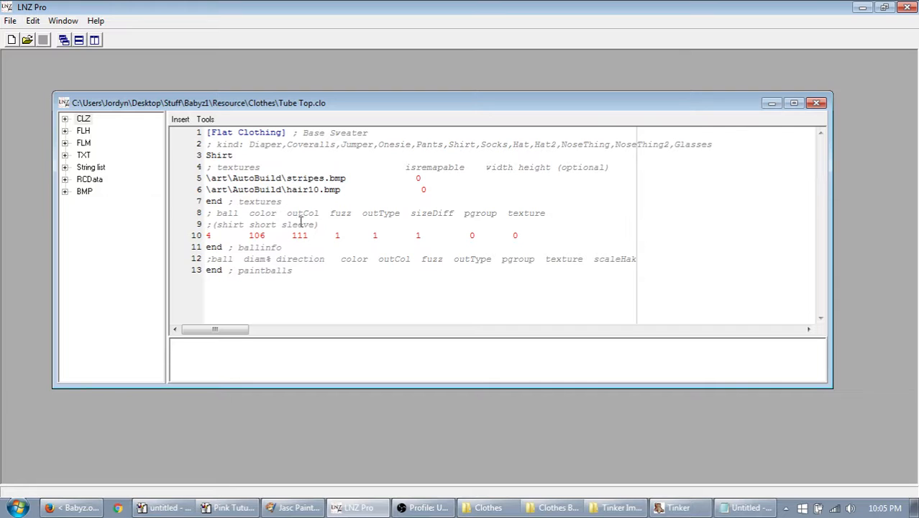
pyautogui.click(90, 193)
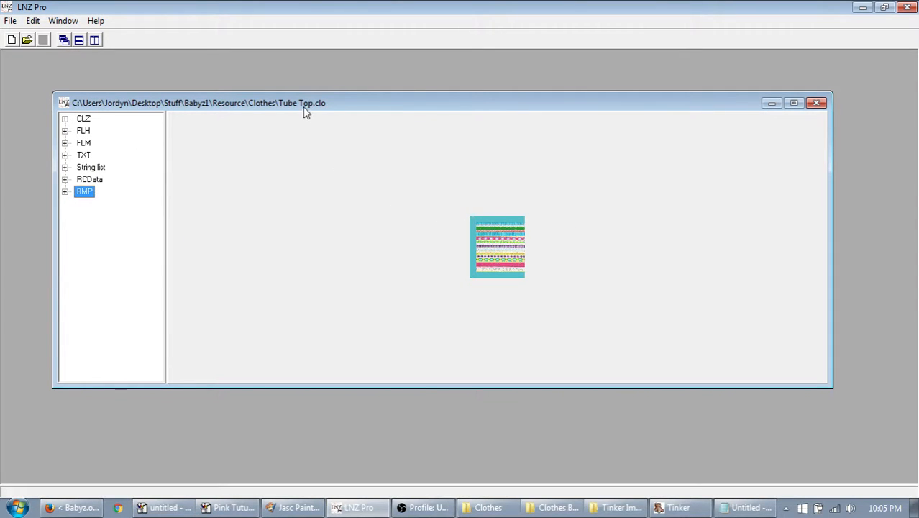
pyautogui.click(85, 119)
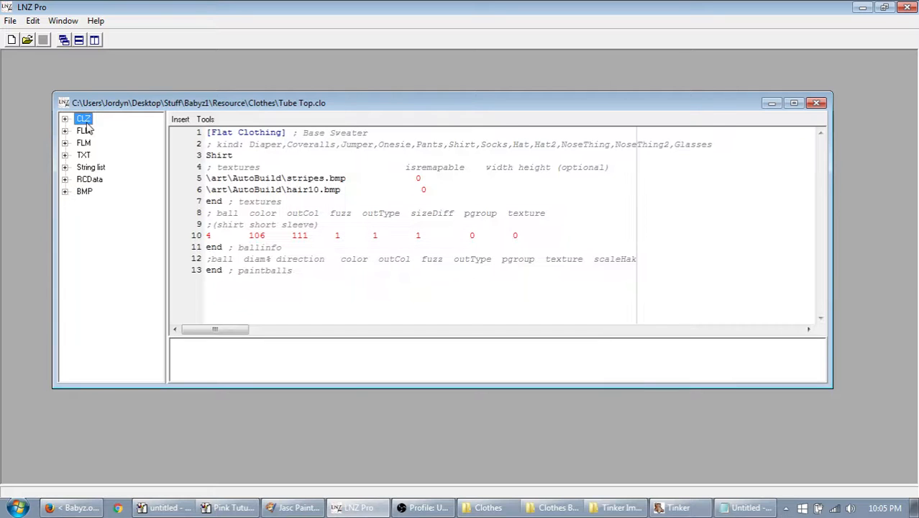
# Step: Open Tutu.clo from the Clothes folder in LNZ Pro and display its CLZ script
pyautogui.click(487, 508)
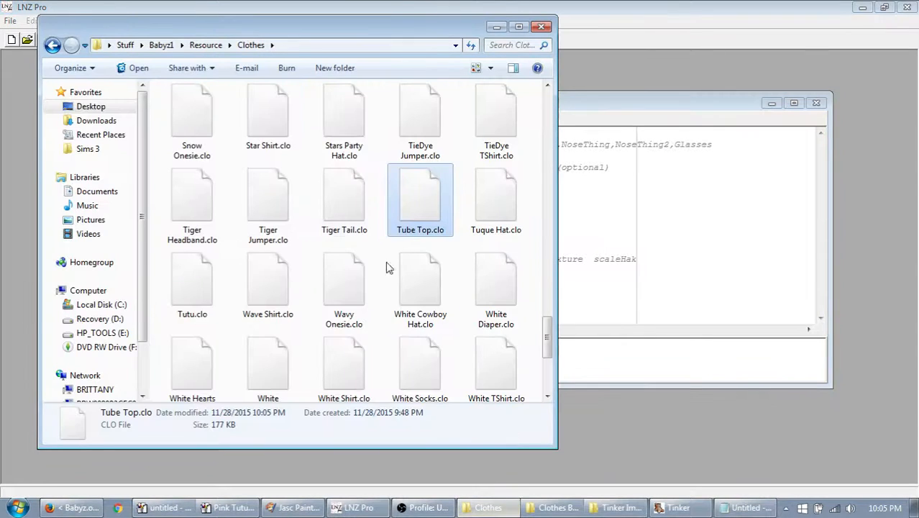
pyautogui.click(192, 284)
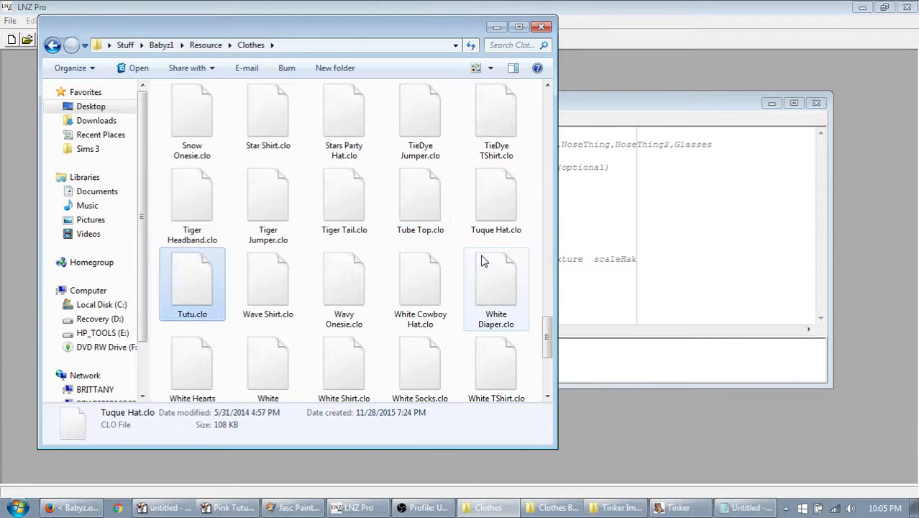
pyautogui.moveTo(187, 288); pyautogui.dragTo(745, 239)
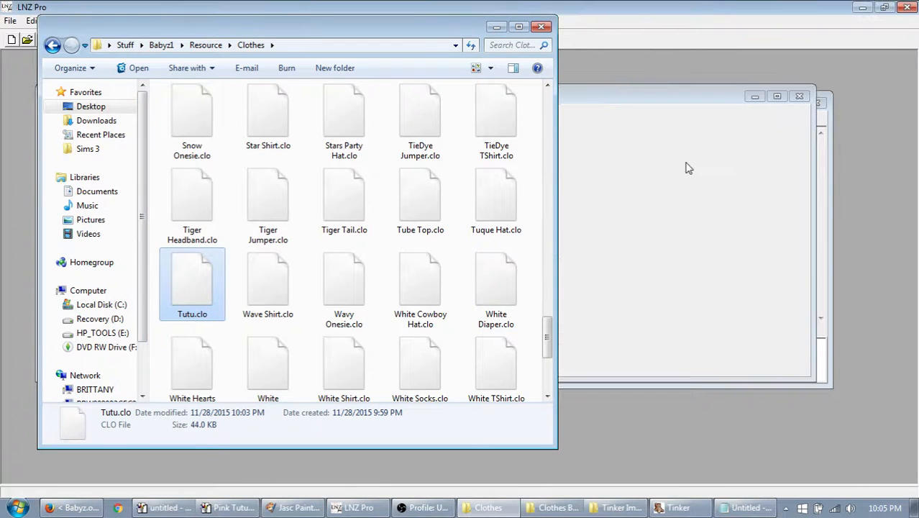
pyautogui.click(65, 125)
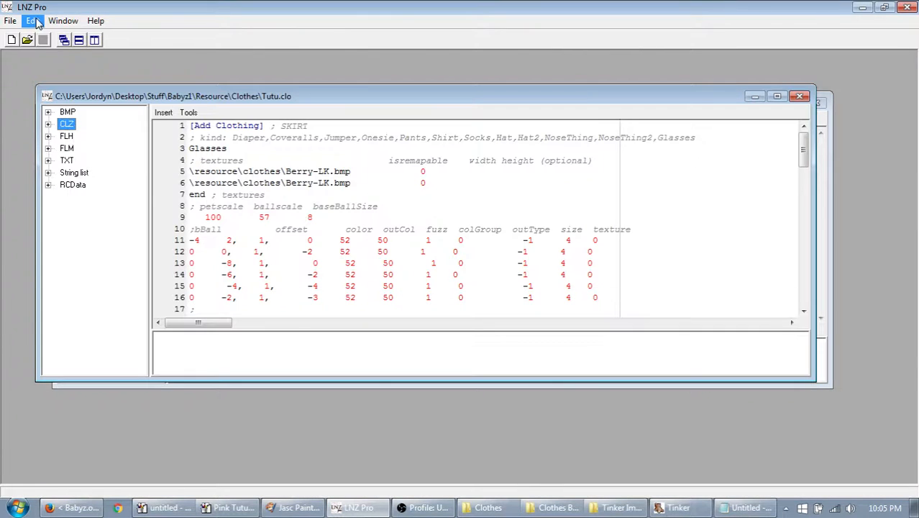
# Step: Add Berry-LK.bmp from the Clothes folder to Tutu.clo as a bmp resource named Berry-LK
pyautogui.click(36, 21)
pyautogui.click(68, 128)
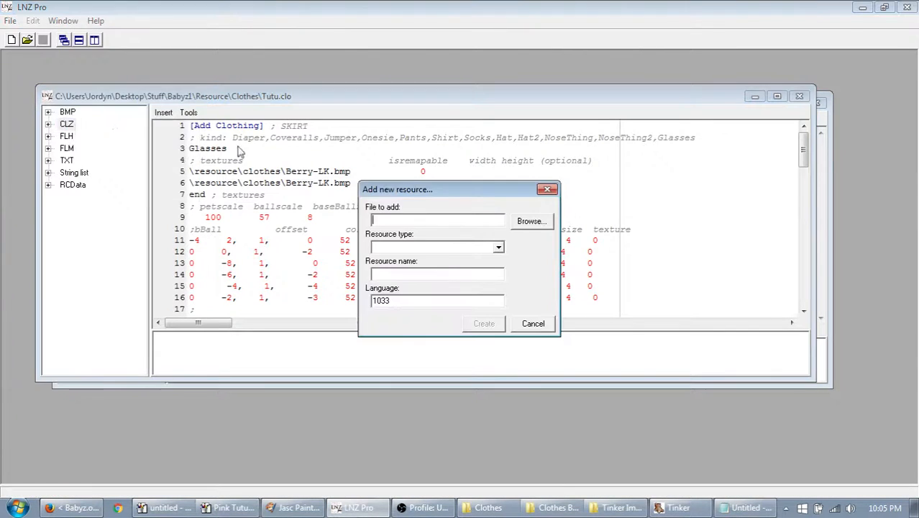
pyautogui.click(536, 222)
pyautogui.write('berr')
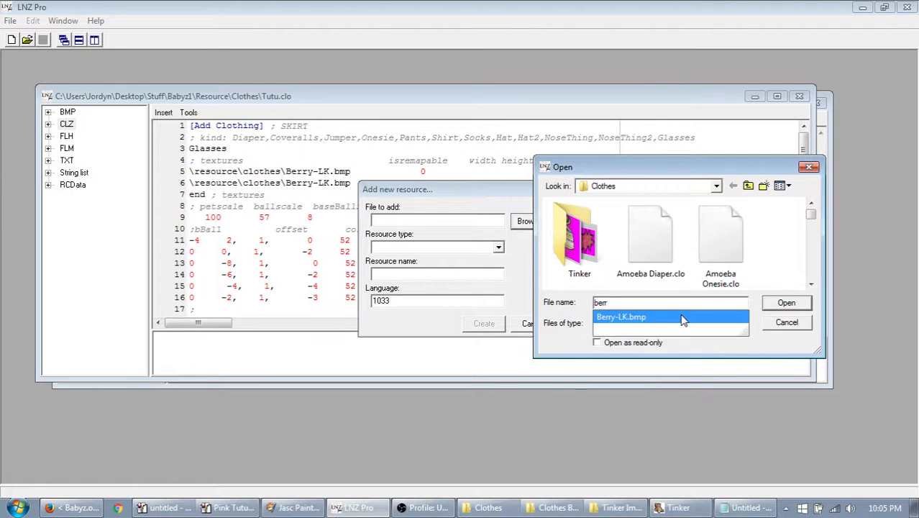
pyautogui.click(684, 320)
pyautogui.click(786, 302)
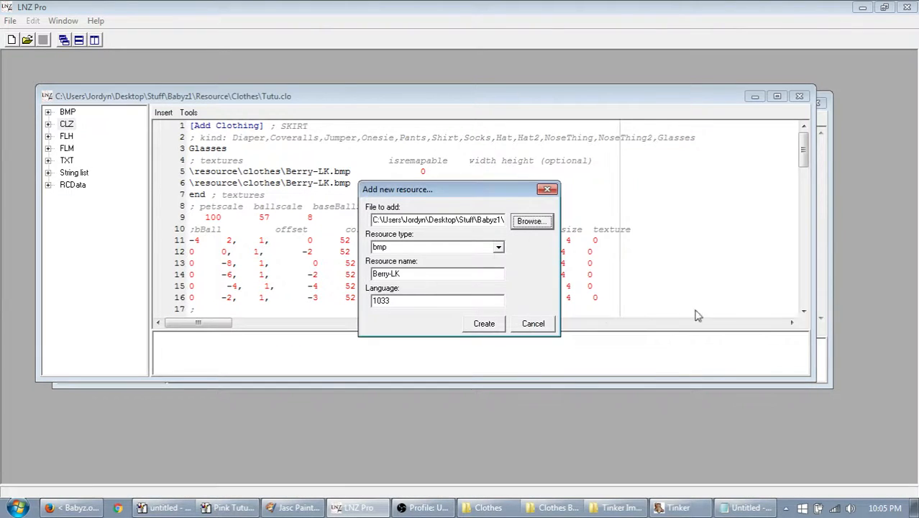
pyautogui.click(484, 323)
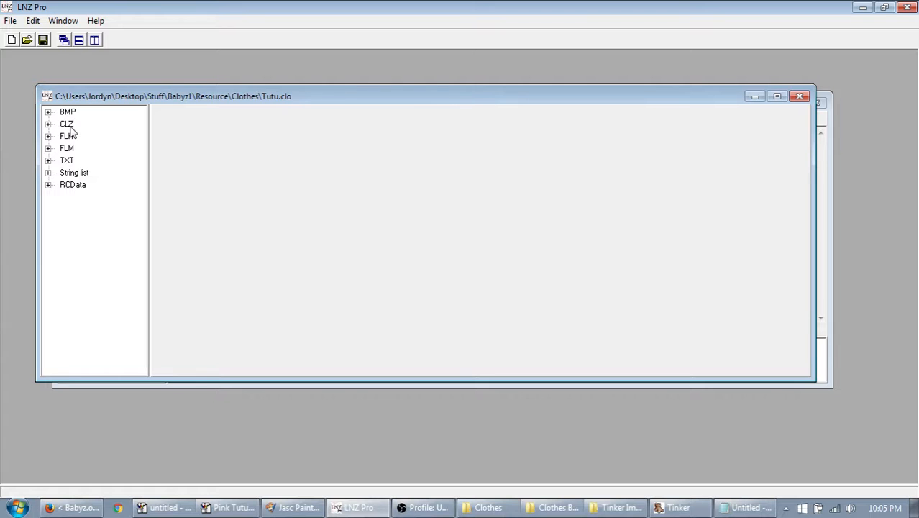
# Step: Replace the folder path before both Berry-LK.bmp entries in Tutu.clo's CLZ script with \art\AutoBuild\, and save the file
pyautogui.click(71, 126)
pyautogui.moveTo(284, 171); pyautogui.dragTo(189, 171)
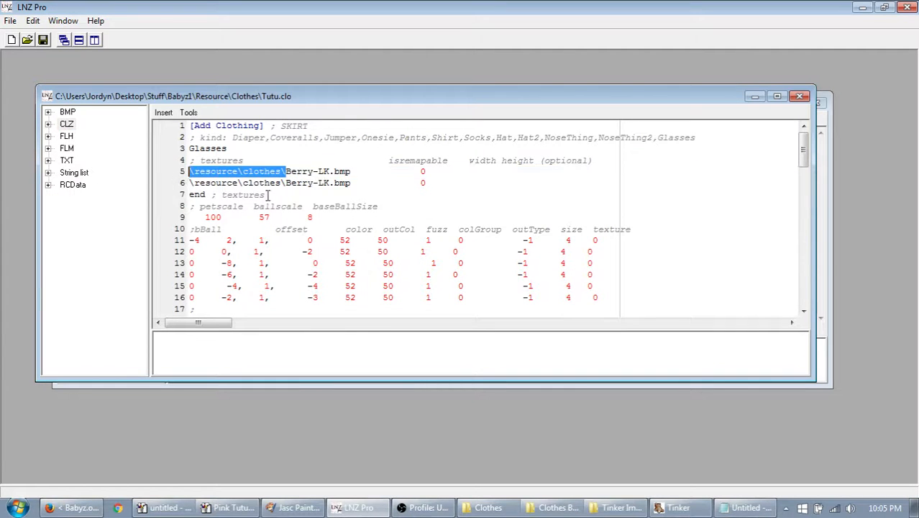
pyautogui.hotkey('ctrl', 'v')
pyautogui.moveTo(285, 185); pyautogui.dragTo(165, 184)
pyautogui.hotkey('ctrl', 'v')
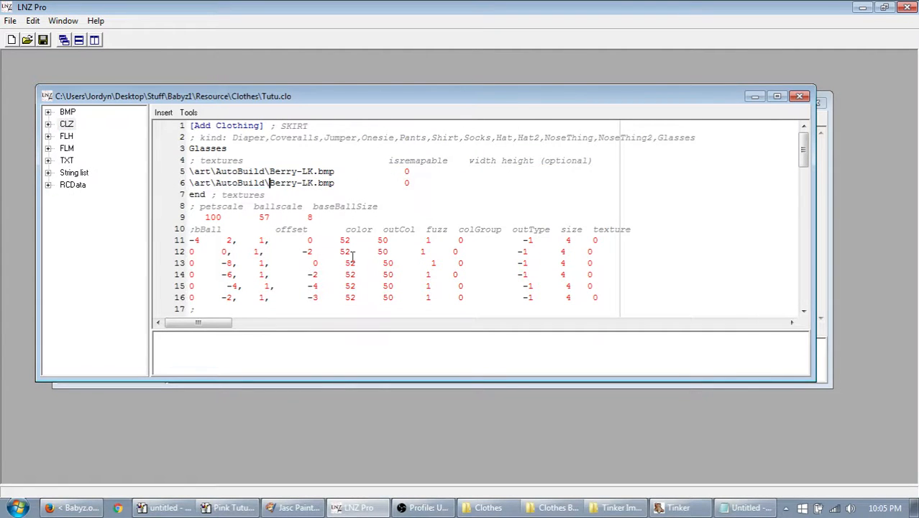
pyautogui.click(45, 42)
# Step: Change the item name in Tutu.clo's BEVENT text resource to JKB Tutu, and save the file
pyautogui.click(49, 161)
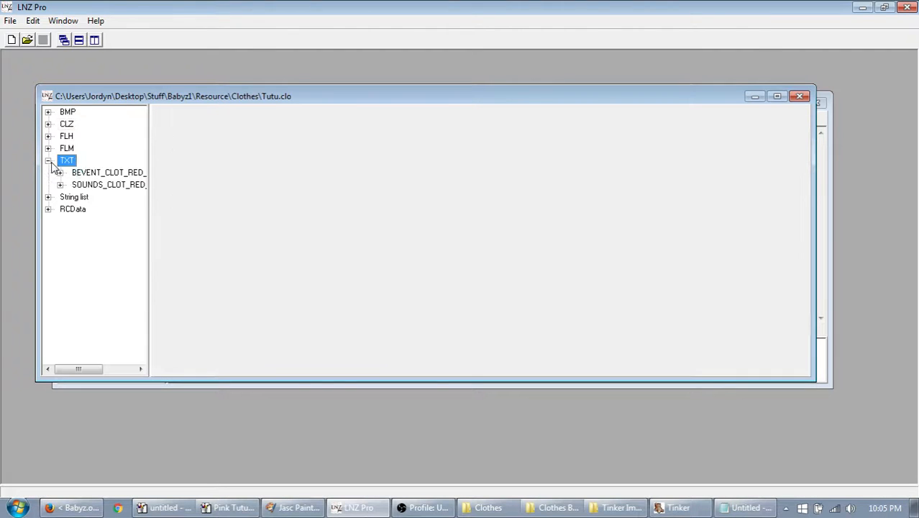
pyautogui.click(88, 176)
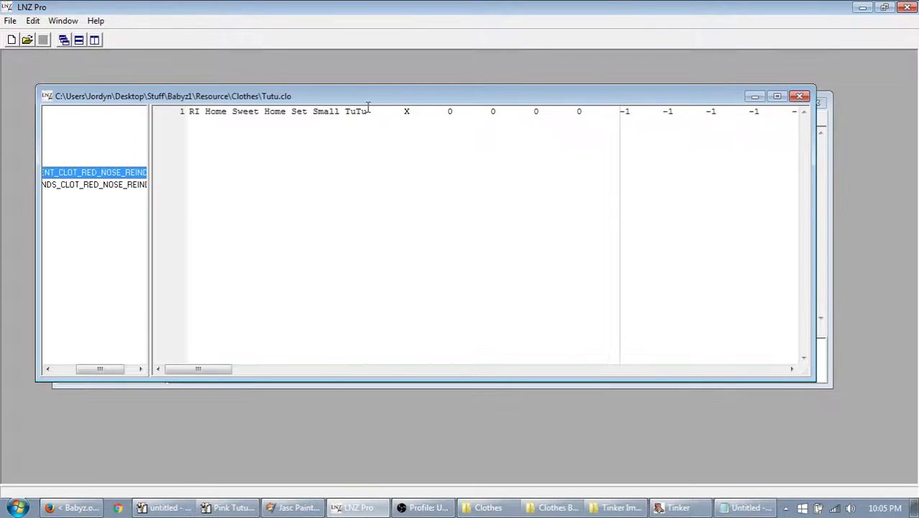
pyautogui.moveTo(368, 109); pyautogui.dragTo(166, 117)
pyautogui.write('JKE')
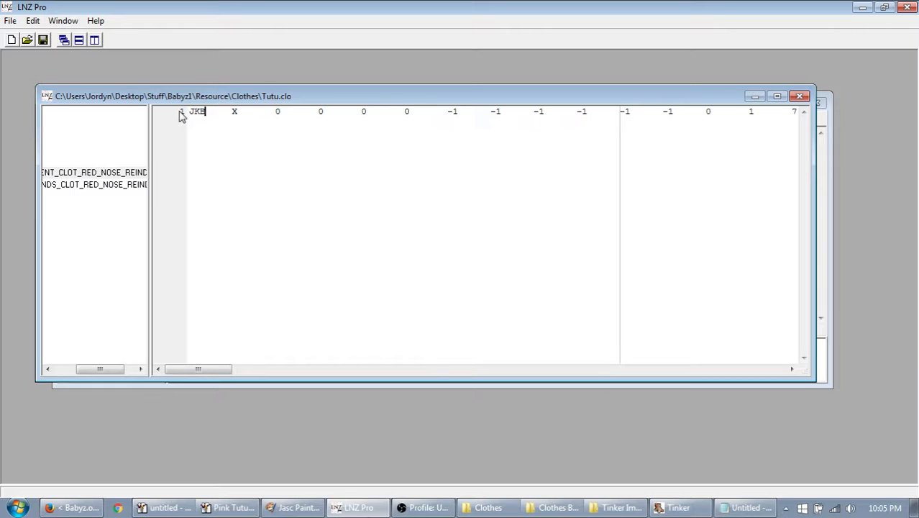
pyautogui.write(' Tutu')
pyautogui.moveTo(92, 370); pyautogui.dragTo(71, 370)
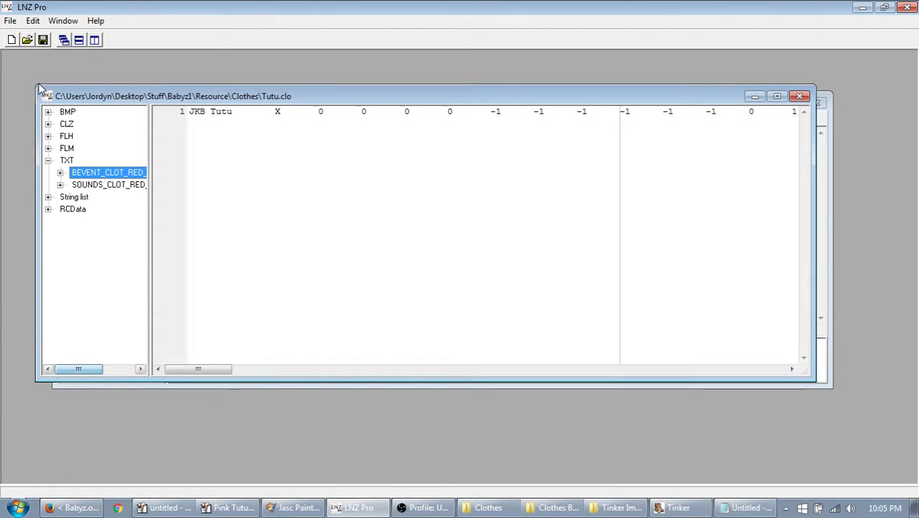
pyautogui.click(43, 40)
# Step: Launch Babyz from the Babyz1 folder and check the name and texture of the tutu in the closet
pyautogui.click(488, 507)
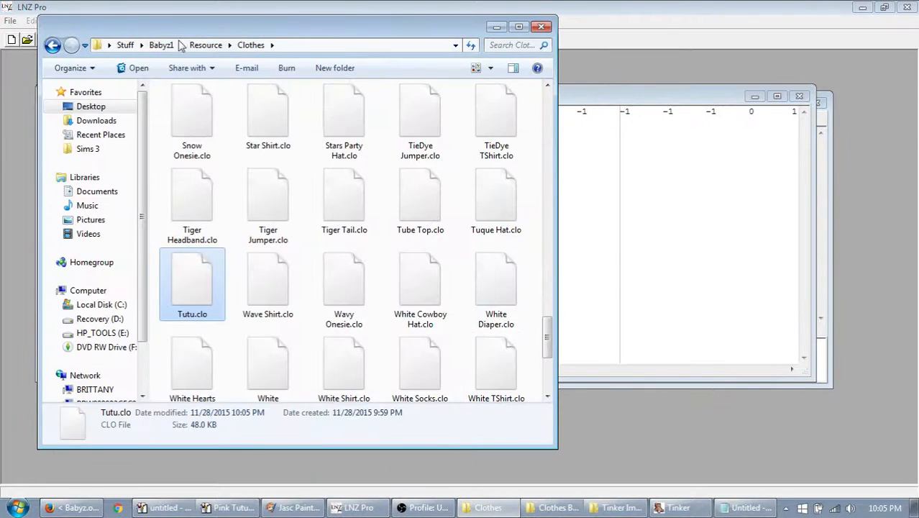
pyautogui.doubleClick(248, 248)
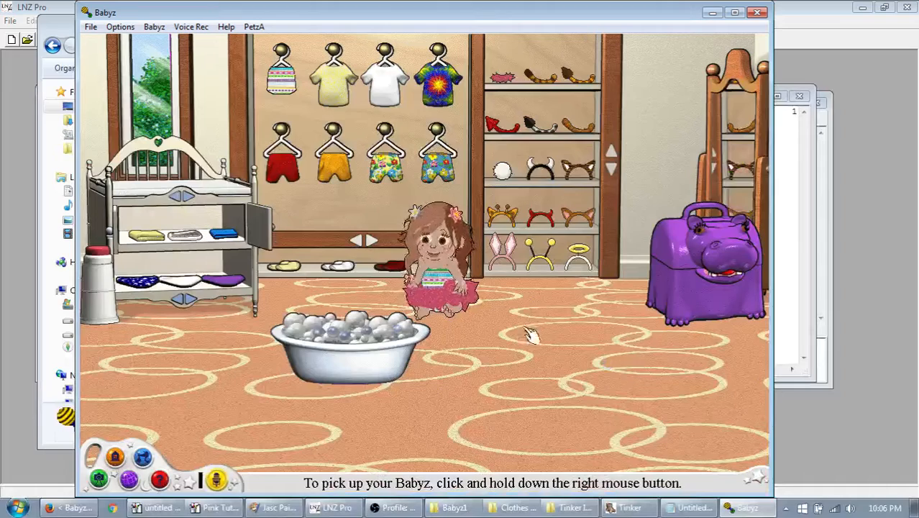
pyautogui.moveTo(502, 79); pyautogui.dragTo(570, 310)
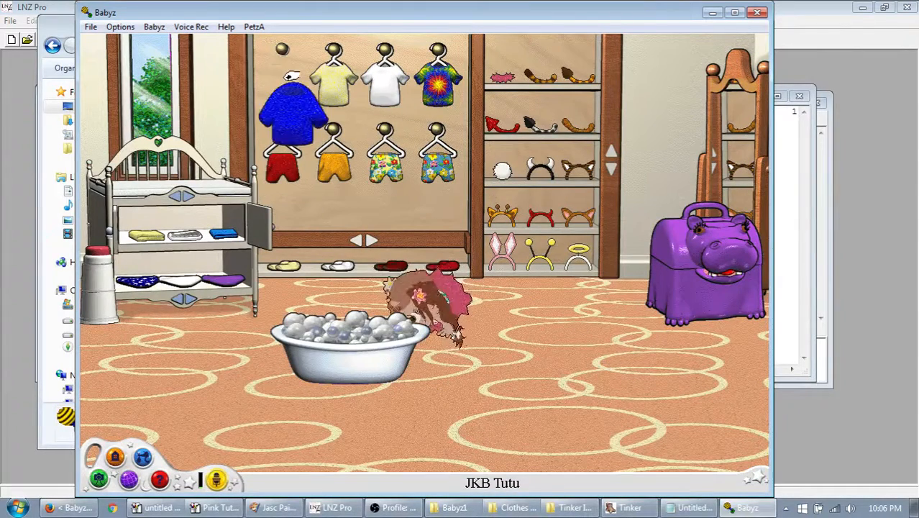
pyautogui.moveTo(350, 338); pyautogui.dragTo(144, 126)
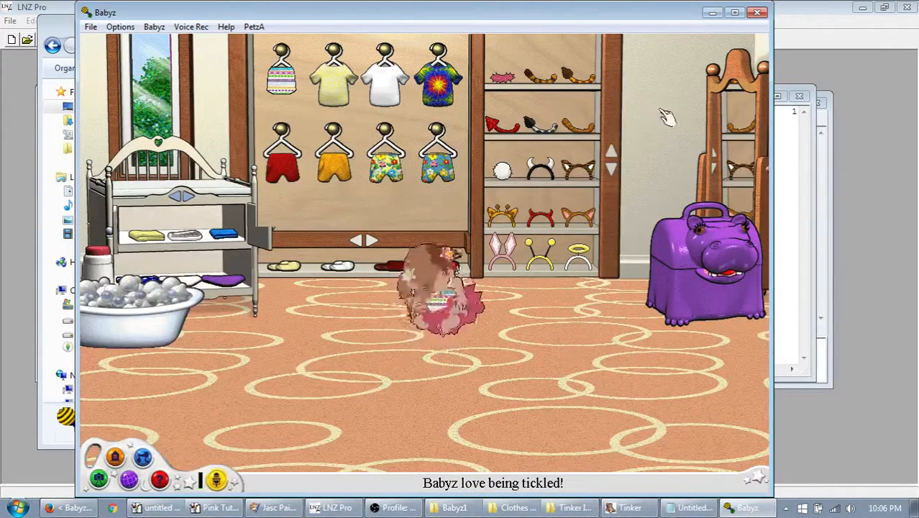
pyautogui.click(712, 12)
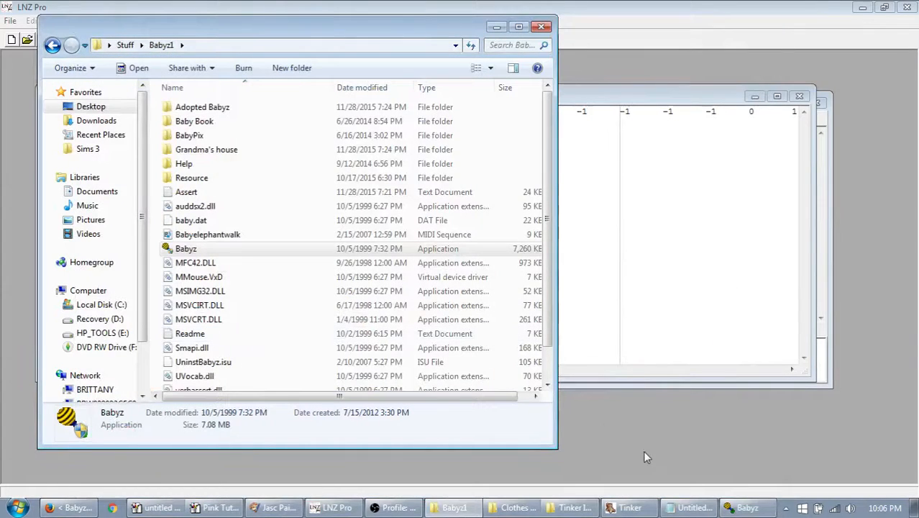
# Step: Examine the preview pictures of the available clothing bases in the Pictures folder of Clothes Bases
pyautogui.click(562, 510)
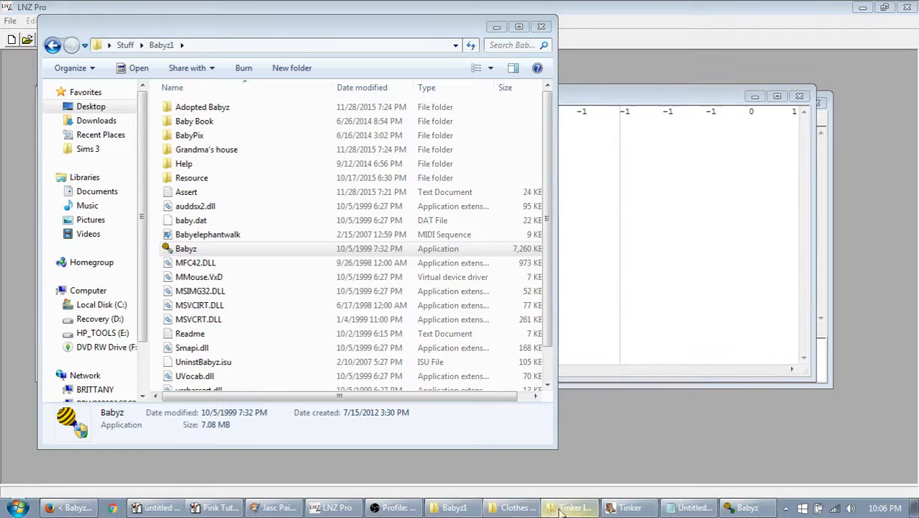
pyautogui.click(514, 508)
pyautogui.scroll(12, 517, 187)
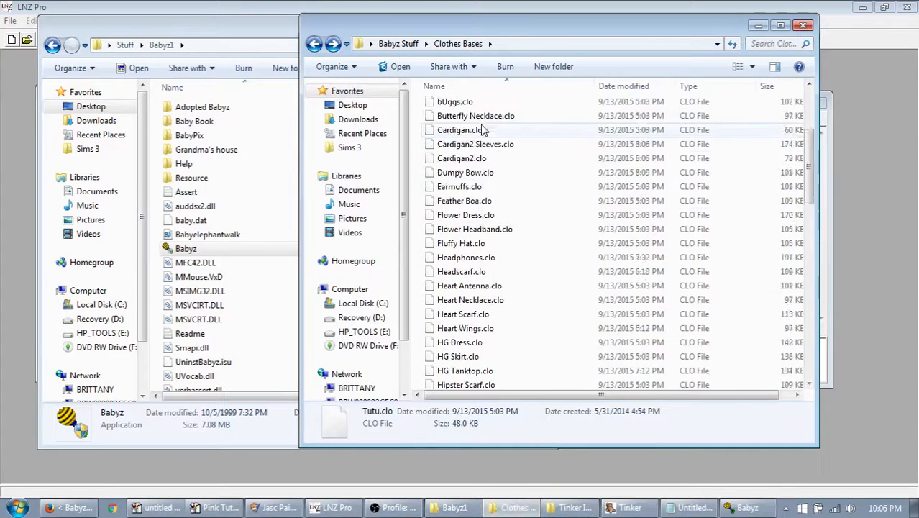
pyautogui.scroll(4, 484, 130)
pyautogui.doubleClick(462, 103)
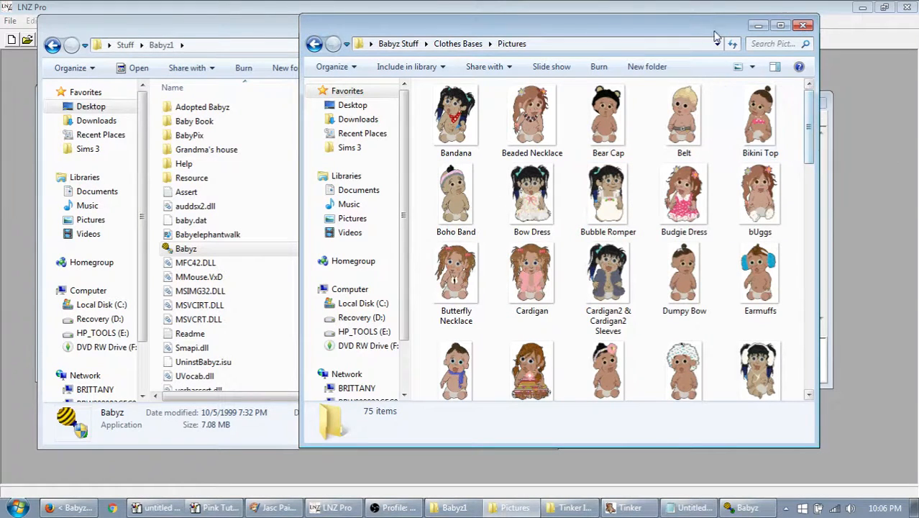
pyautogui.moveTo(716, 32); pyautogui.dragTo(584, 34)
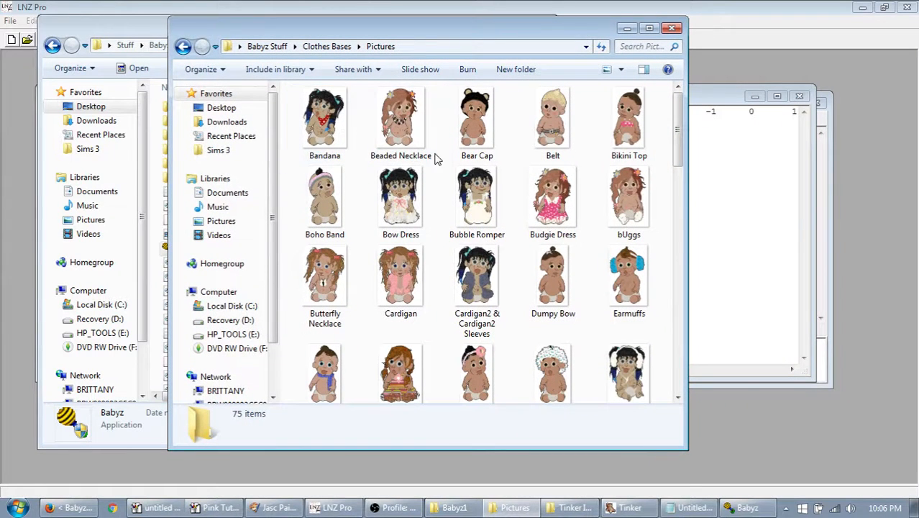
pyautogui.moveTo(676, 128); pyautogui.dragTo(676, 136)
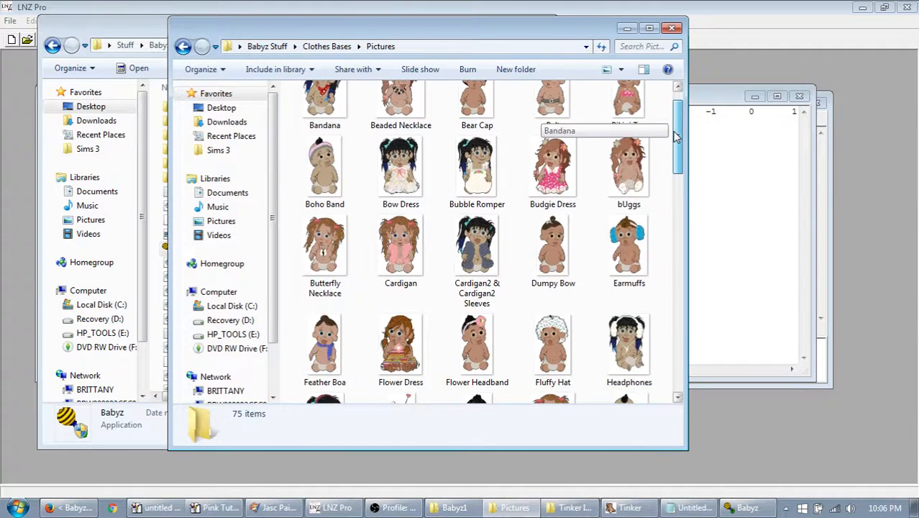
pyautogui.click(552, 167)
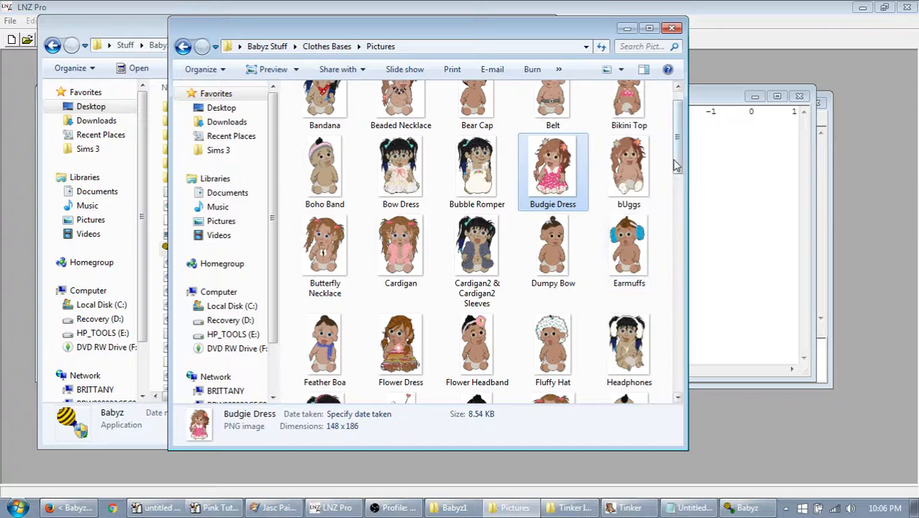
pyautogui.moveTo(679, 157); pyautogui.dragTo(679, 177)
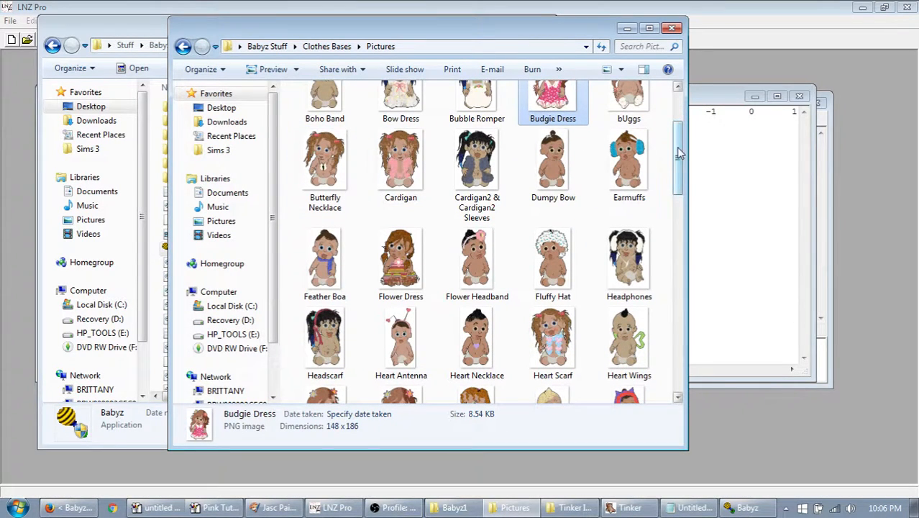
pyautogui.moveTo(676, 147); pyautogui.dragTo(678, 349)
pyautogui.click(400, 198)
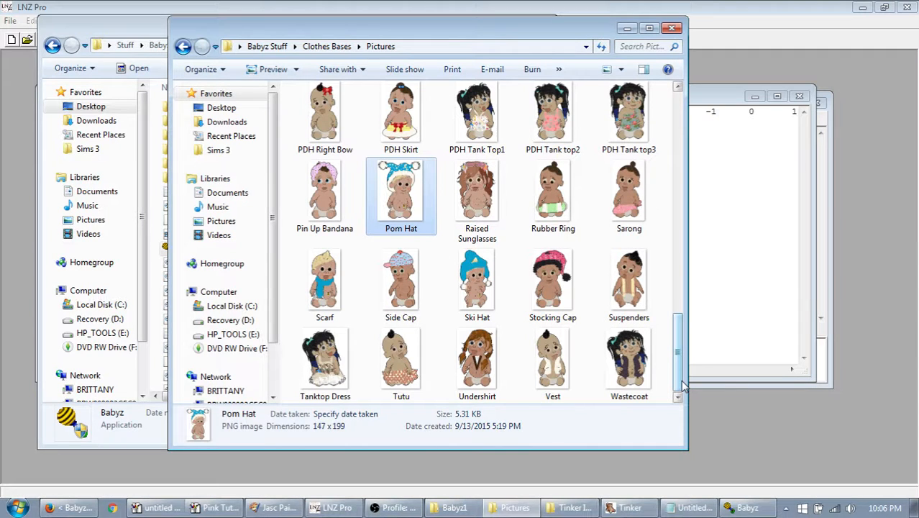
pyautogui.click(540, 322)
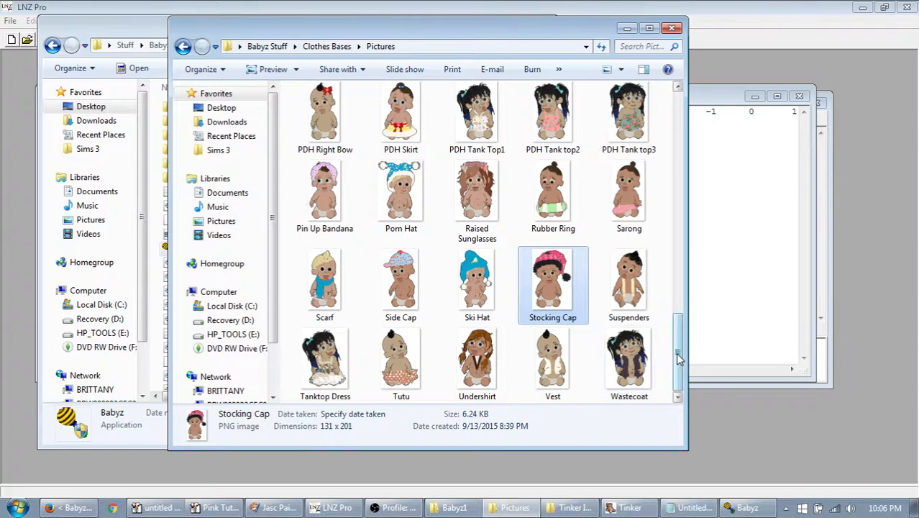
pyautogui.moveTo(679, 356); pyautogui.dragTo(676, 277)
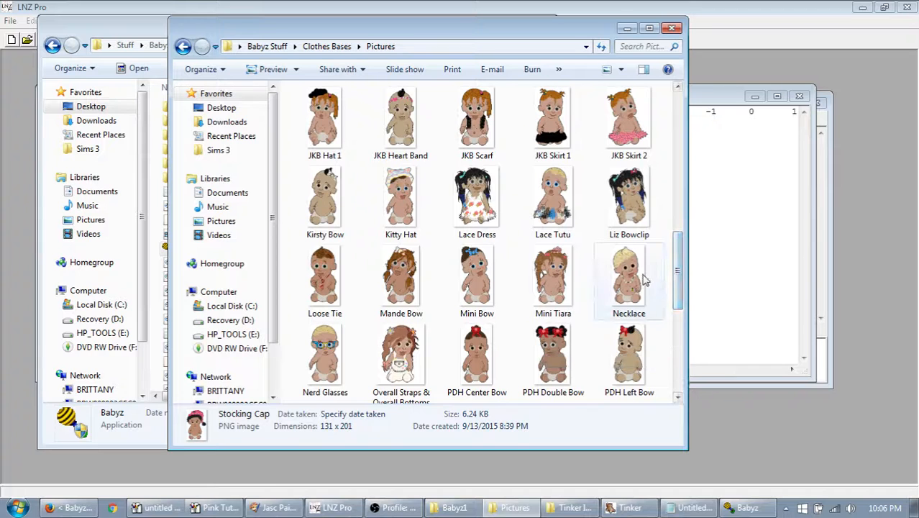
# Step: Close Babyz and copy Kirsty Bow.clo from the Clothes Bases folder into the game's Resource\Clothes folder
pyautogui.press('BackSpace')
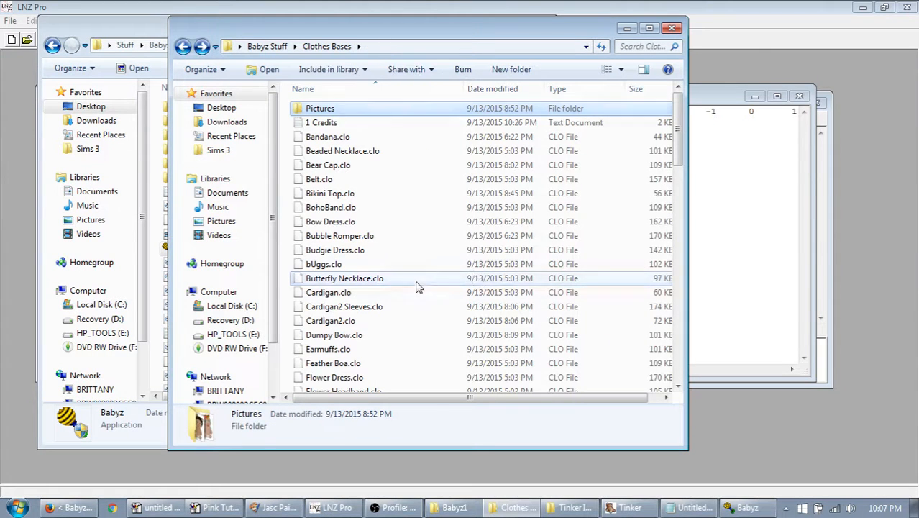
pyautogui.click(424, 279)
pyautogui.press('k')
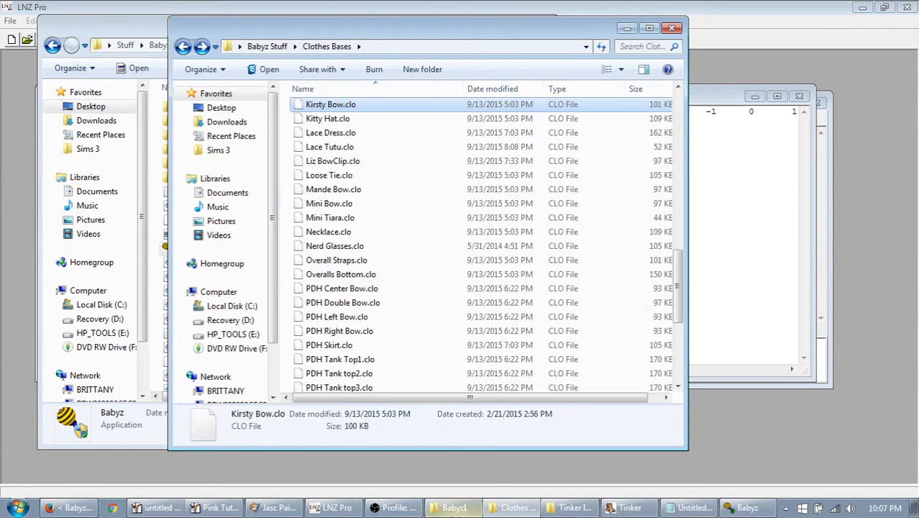
pyautogui.click(453, 508)
pyautogui.click(748, 508)
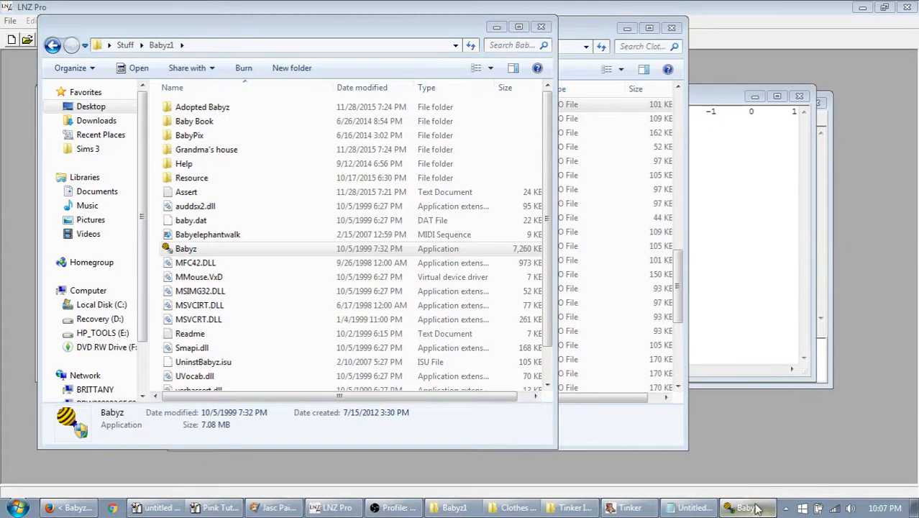
pyautogui.moveTo(255, 26); pyautogui.dragTo(569, 29)
pyautogui.doubleClick(512, 180)
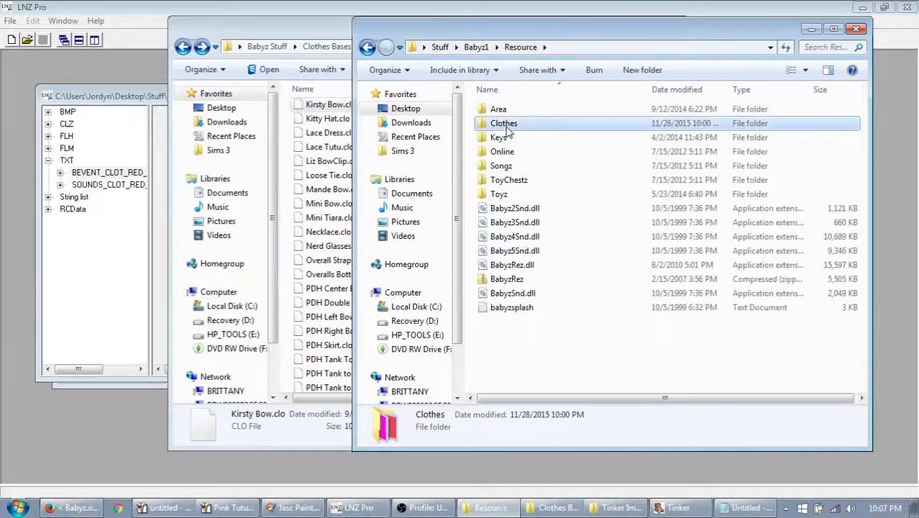
pyautogui.doubleClick(503, 121)
pyautogui.moveTo(294, 29); pyautogui.dragTo(105, 36)
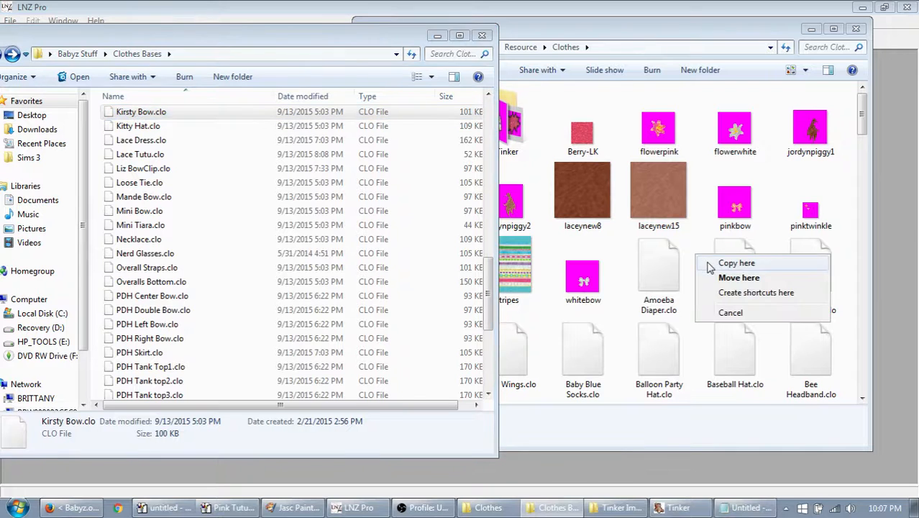
pyautogui.click(723, 264)
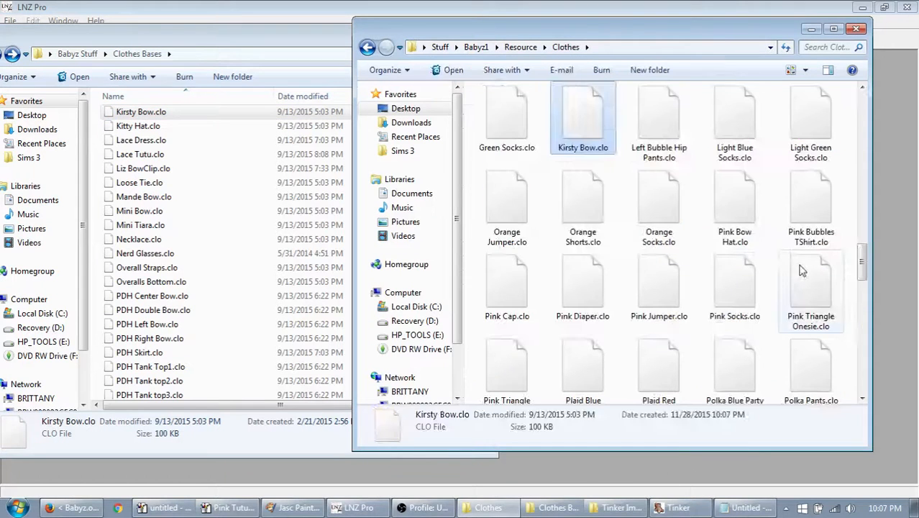
# Step: Rename the copied Kirsty Bow.clo in the Clothes folder as Striped Bow.clo
pyautogui.click(587, 149)
pyautogui.doubleClick(578, 148)
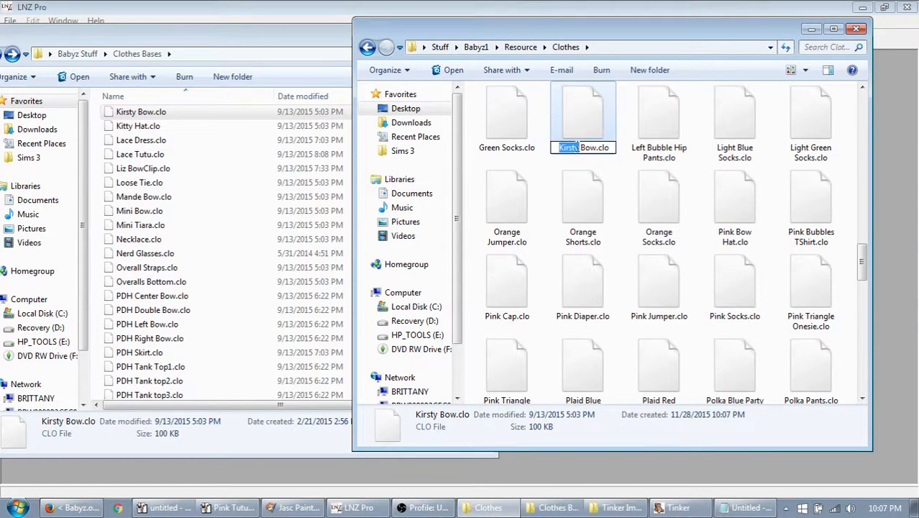
pyautogui.write('Striped')
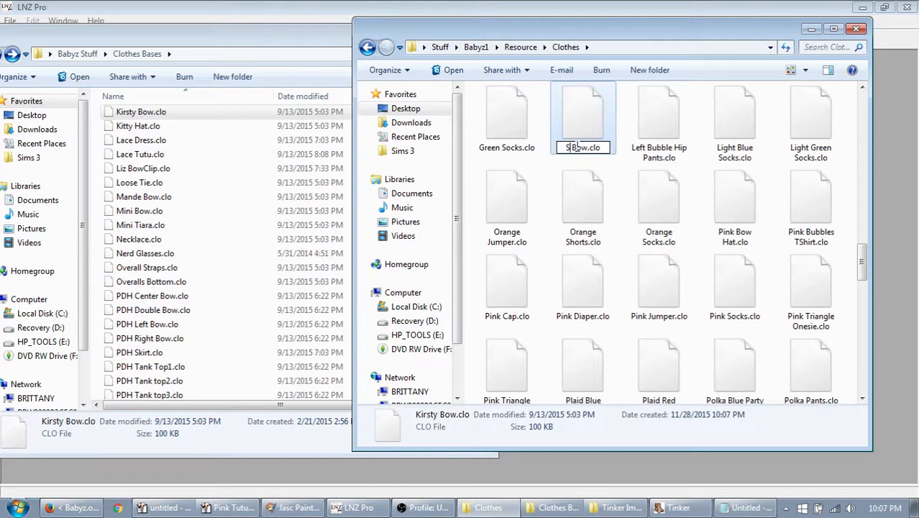
pyautogui.press('Return')
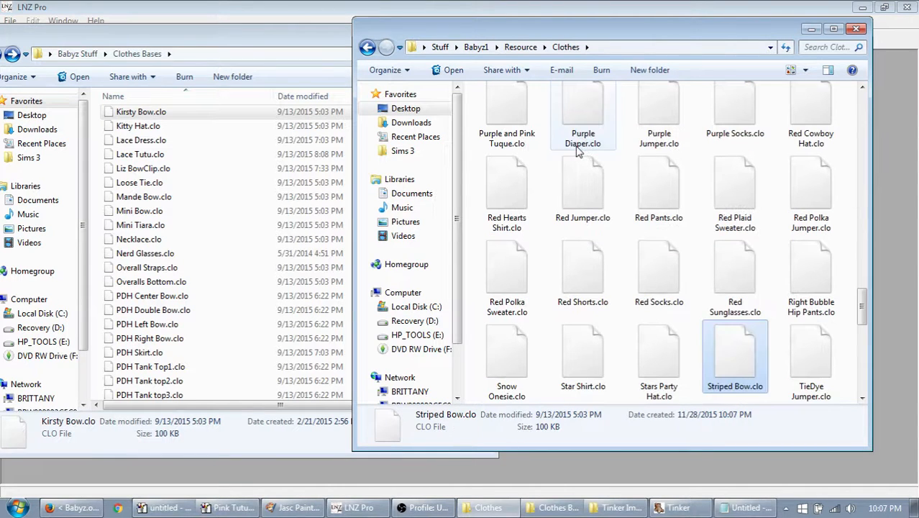
# Step: Open Striped Bow.clo in LNZ Pro and set its breed ID number to 32002
pyautogui.click(303, 36)
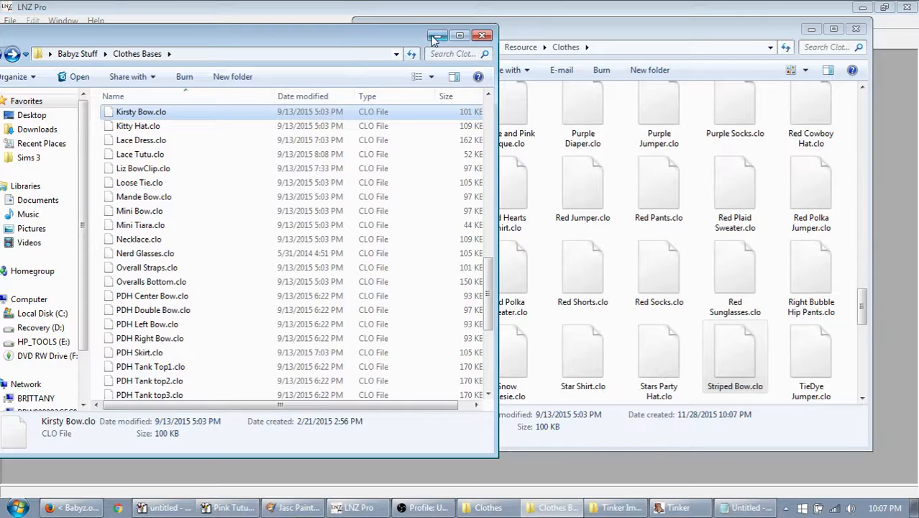
pyautogui.click(437, 35)
pyautogui.moveTo(368, 236); pyautogui.dragTo(306, 244)
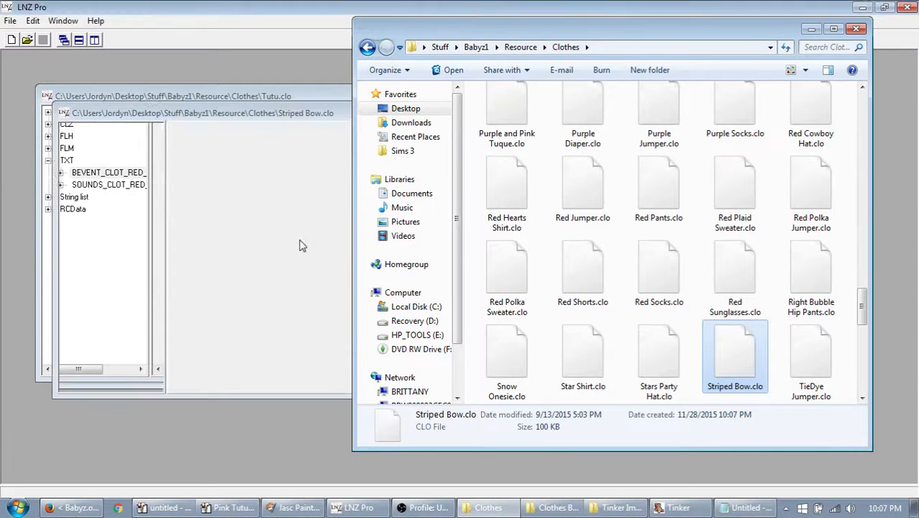
pyautogui.click(90, 202)
pyautogui.click(301, 179)
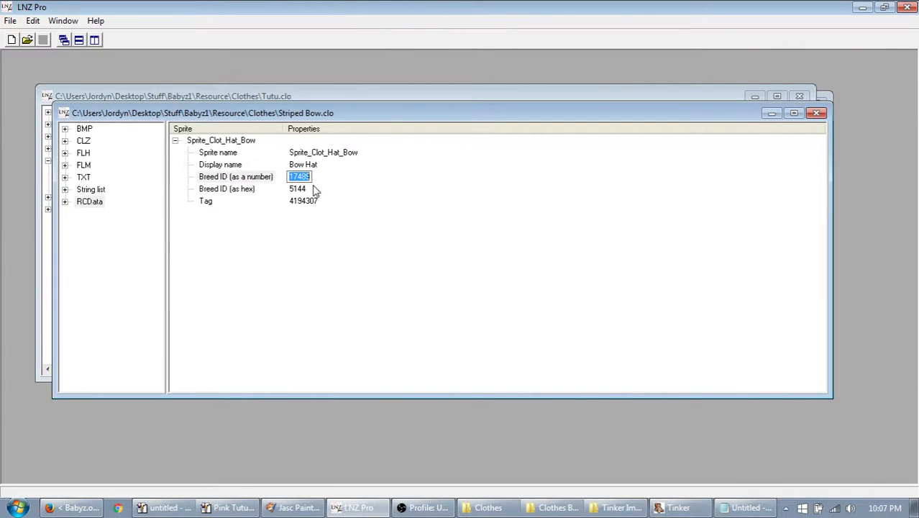
pyautogui.write('32002')
pyautogui.press('Return')
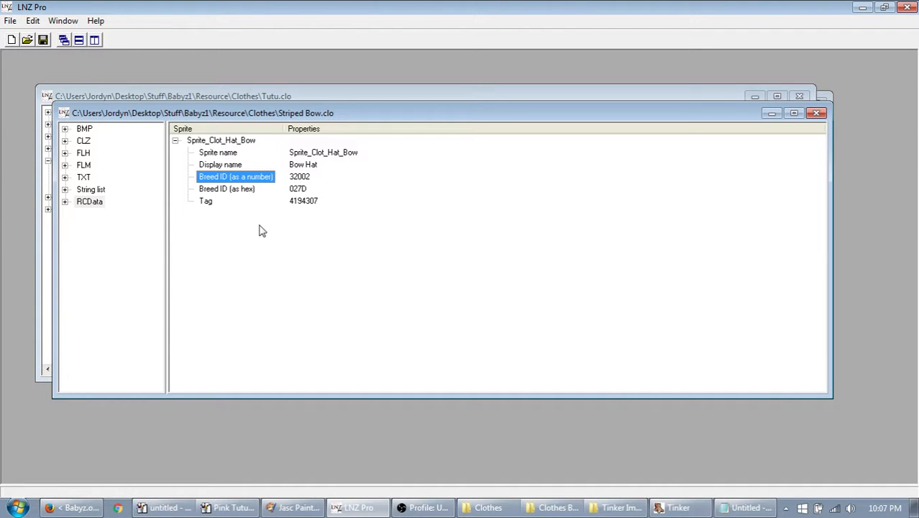
# Step: Replace the clothing name in the BEVENT_CLOT_HAT_BOW text of Striped Bow.clo with JKB Bow
pyautogui.doubleClick(81, 177)
pyautogui.click(101, 189)
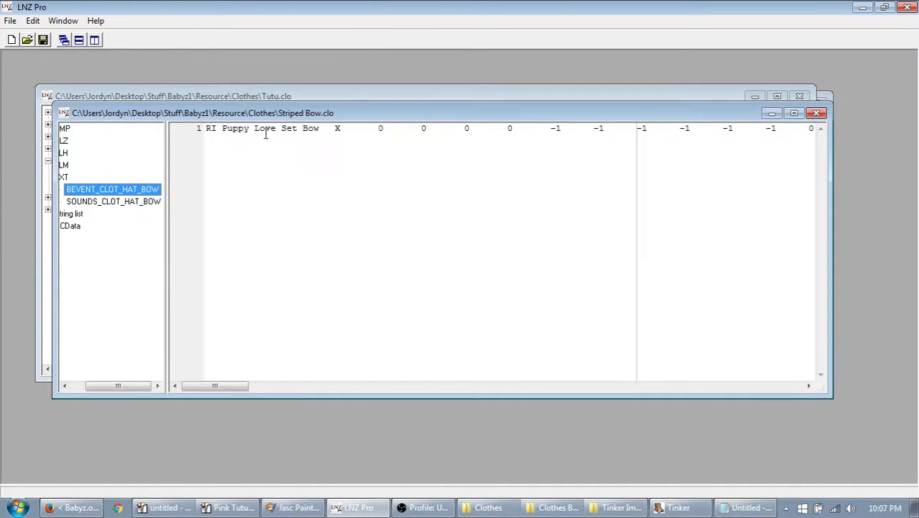
pyautogui.moveTo(318, 129); pyautogui.dragTo(190, 129)
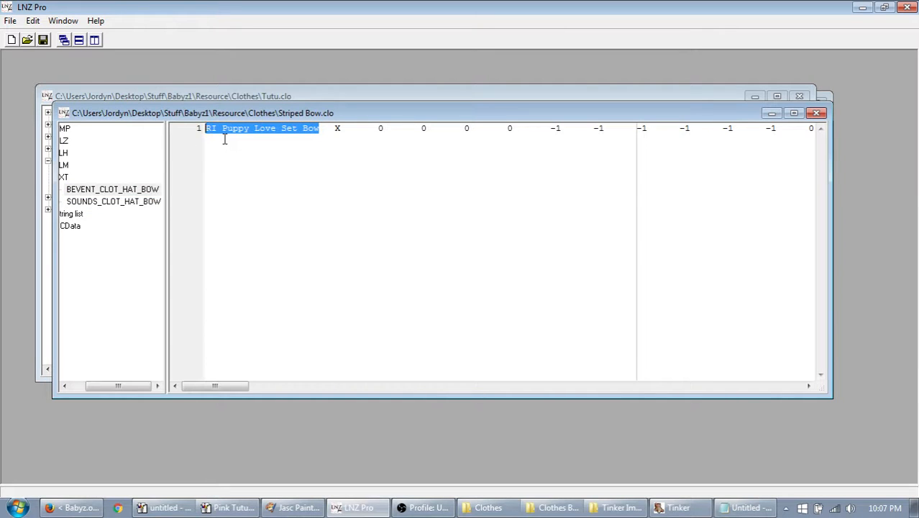
pyautogui.write('JKB')
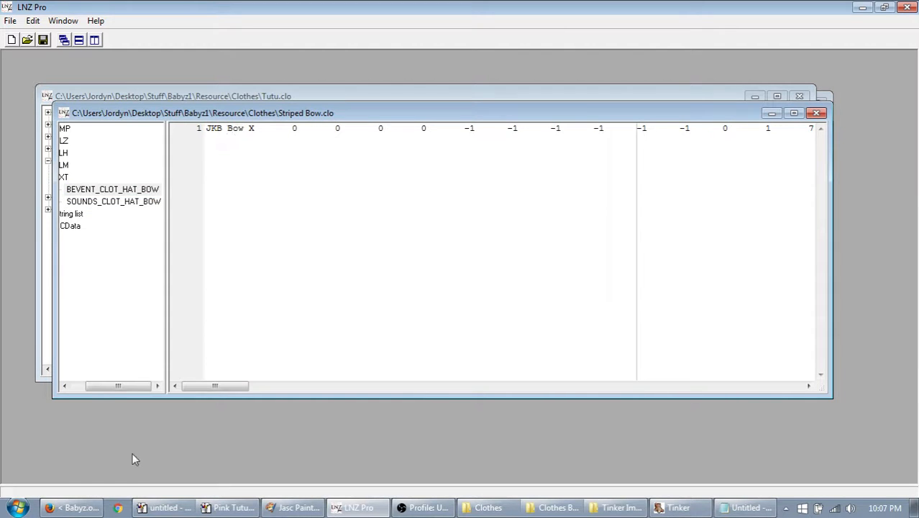
pyautogui.moveTo(117, 387); pyautogui.dragTo(82, 393)
pyautogui.click(83, 177)
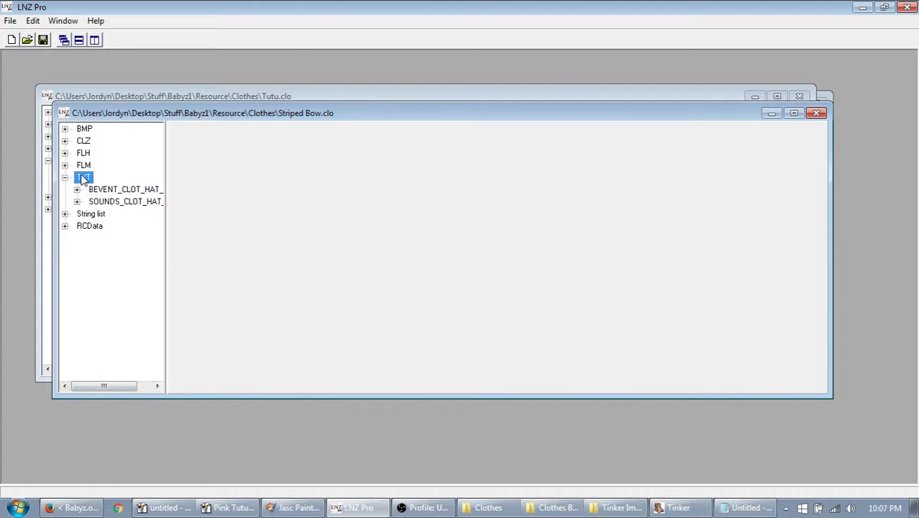
pyautogui.click(66, 177)
# Step: Open the CLZ data of Striped Bow.clo and maximize its window
pyautogui.click(87, 140)
pyautogui.click(518, 279)
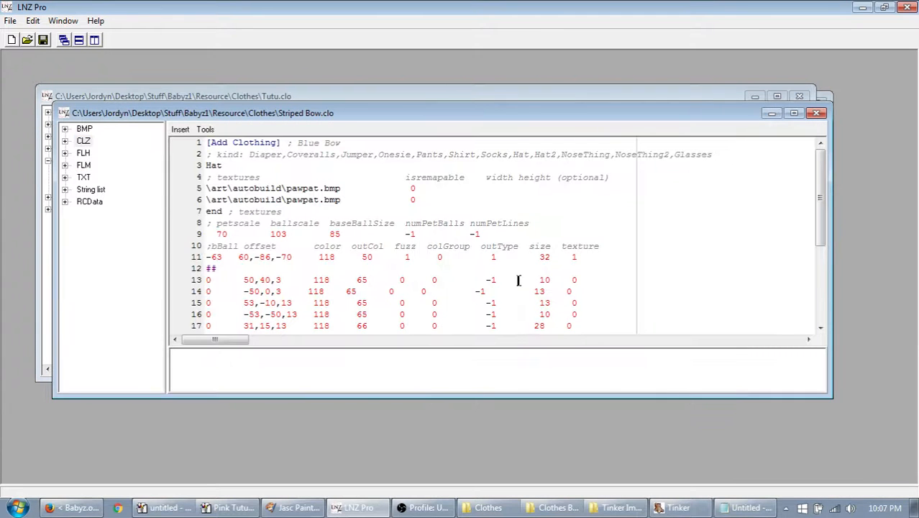
pyautogui.click(794, 113)
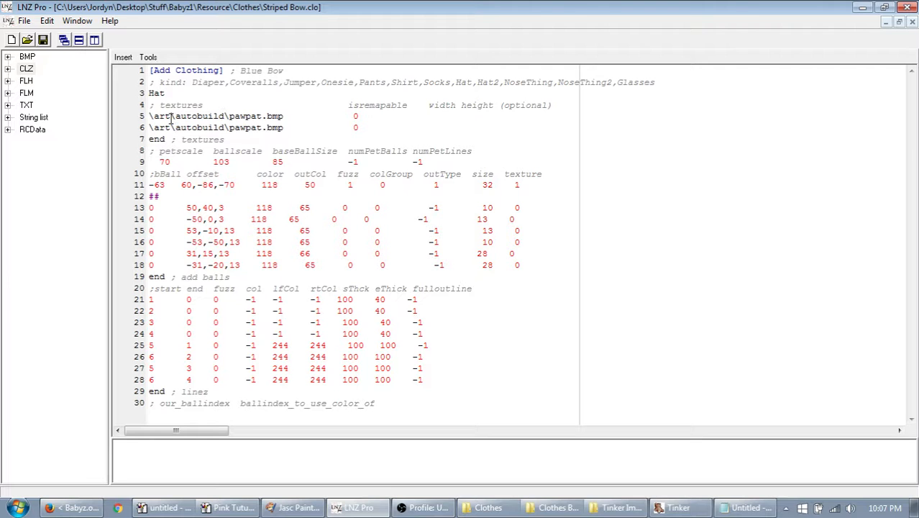
# Step: Open the Stripes bitmap from the game's Clothes folder in Paint
pyautogui.click(486, 508)
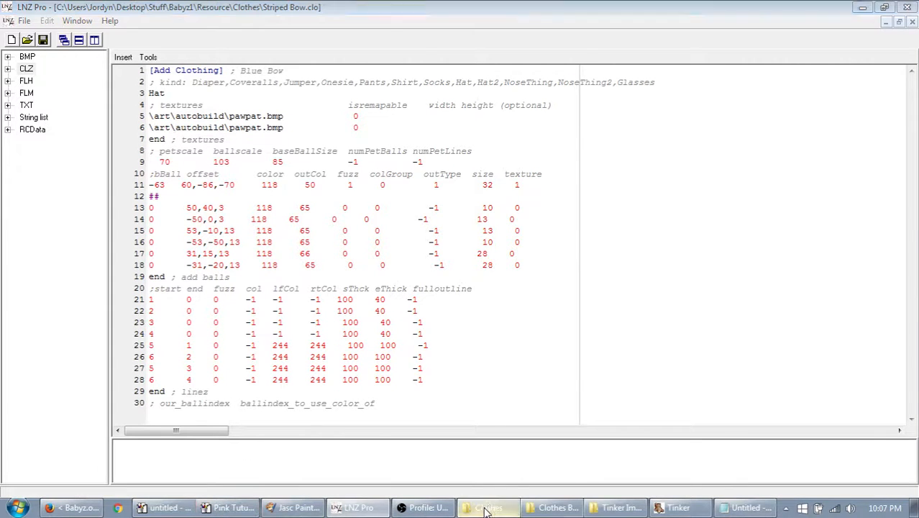
pyautogui.click(628, 243)
pyautogui.write('str')
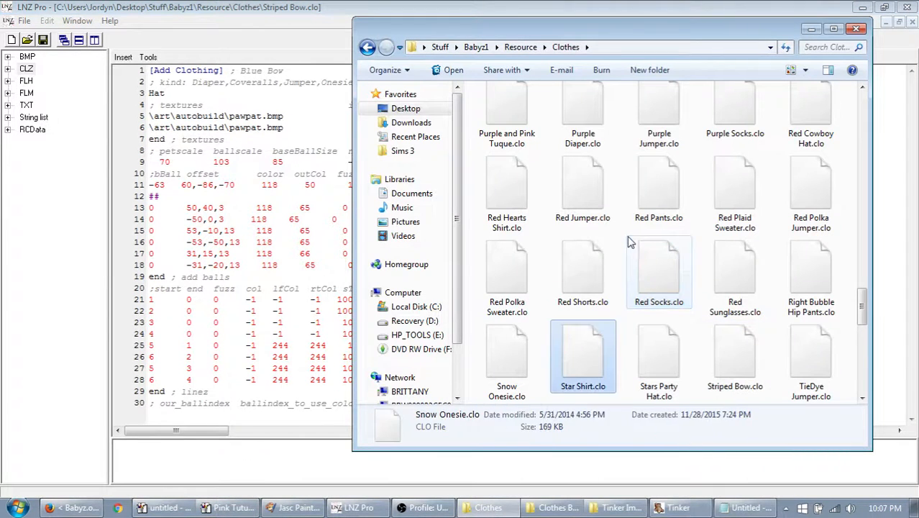
pyautogui.scroll(10, 627, 244)
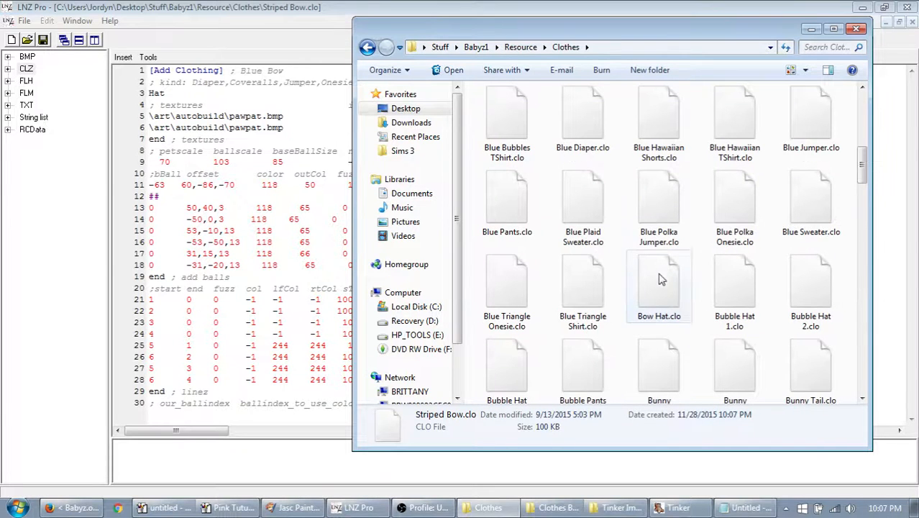
pyautogui.scroll(3, 811, 144)
pyautogui.doubleClick(506, 266)
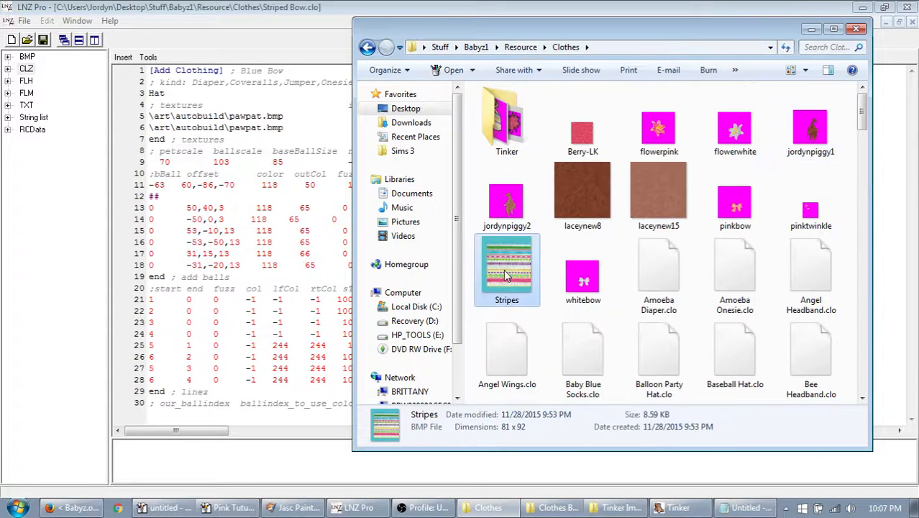
pyautogui.click(525, 298)
# Step: Shift the Stripes image to remove its teal top and left borders, and crop the canvas to just the upper stripes
pyautogui.click(62, 146)
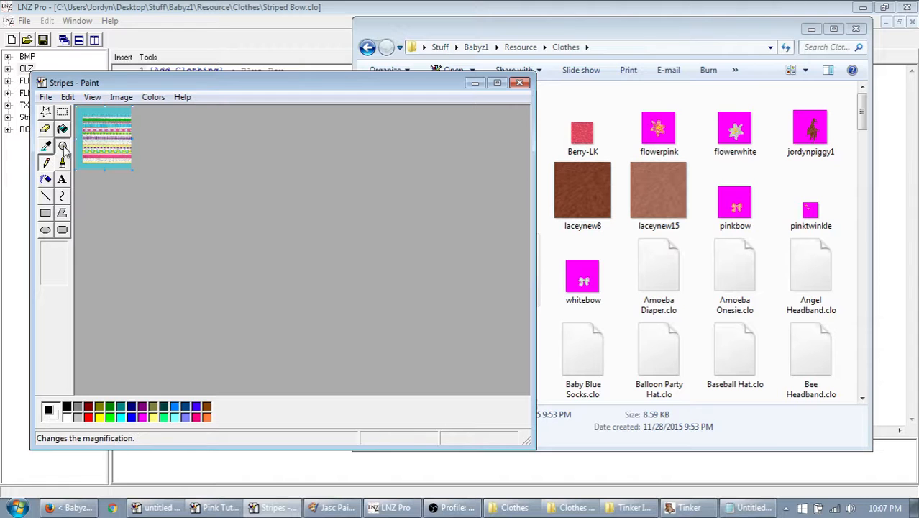
pyautogui.click(108, 139)
pyautogui.hotkey('ctrl', 'a')
pyautogui.moveTo(209, 264)
pyautogui.mouseDown()
pyautogui.moveTo(181, 238)
pyautogui.moveTo(168, 208)
pyautogui.moveTo(180, 238)
pyautogui.moveTo(174, 236)
pyautogui.mouseUp()
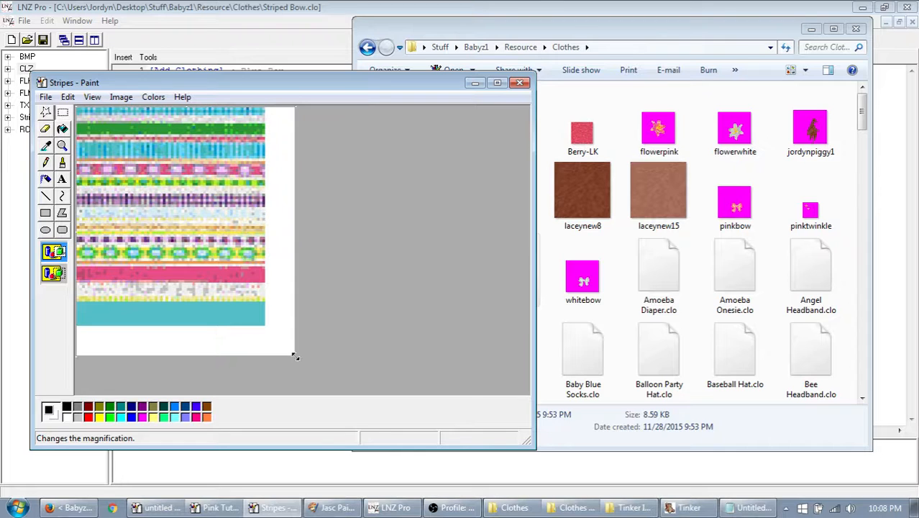
pyautogui.moveTo(295, 356); pyautogui.dragTo(253, 193)
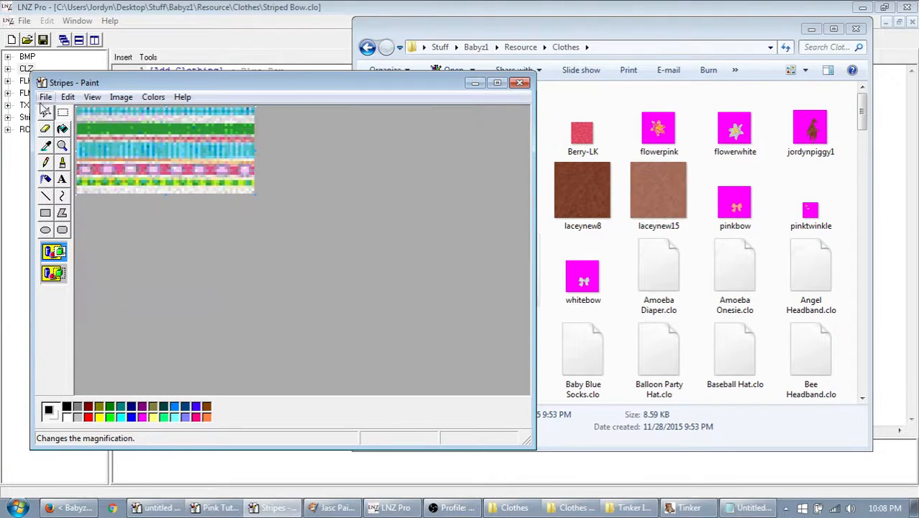
# Step: Save the cropped image as Stripes2 in the Clothes folder as a 256 Color Bitmap
pyautogui.click(45, 96)
pyautogui.click(65, 157)
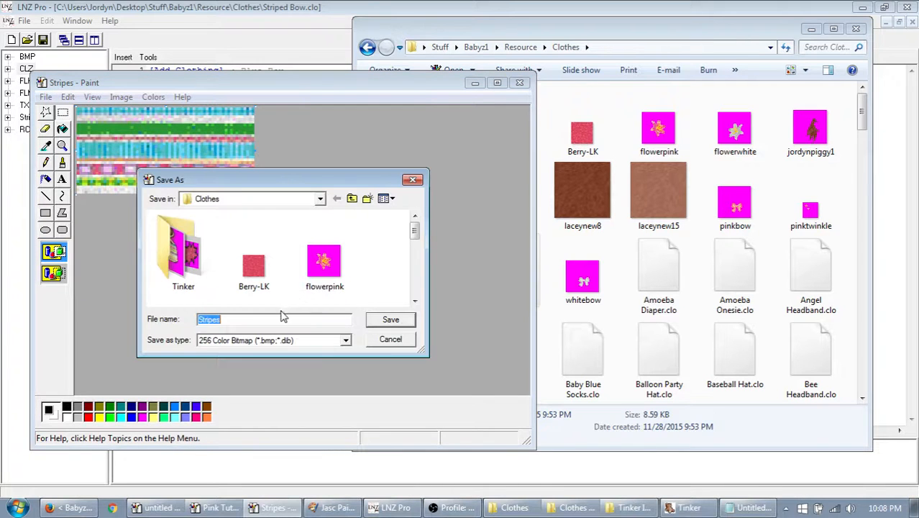
pyautogui.click(277, 323)
pyautogui.click(384, 325)
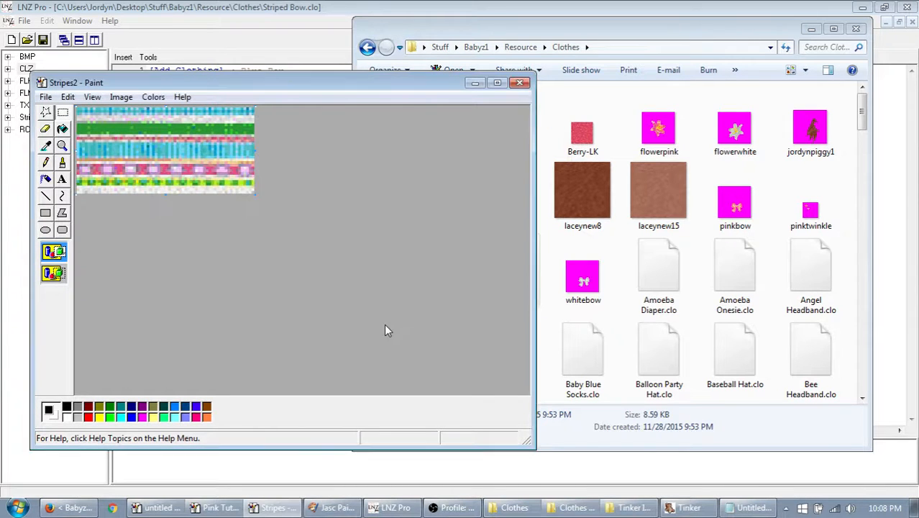
# Step: In LNZ Pro, set the first texture path of Striped Bow.clo to \resource\clothes\stripes2.bmp
pyautogui.click(263, 36)
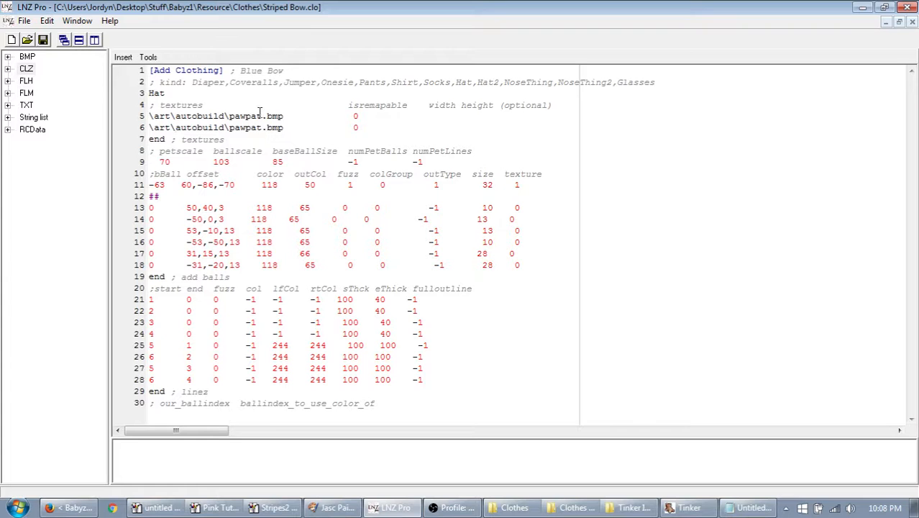
pyautogui.doubleClick(260, 115)
pyautogui.write('stripes2')
pyautogui.moveTo(171, 115); pyautogui.dragTo(156, 116)
pyautogui.write('resource')
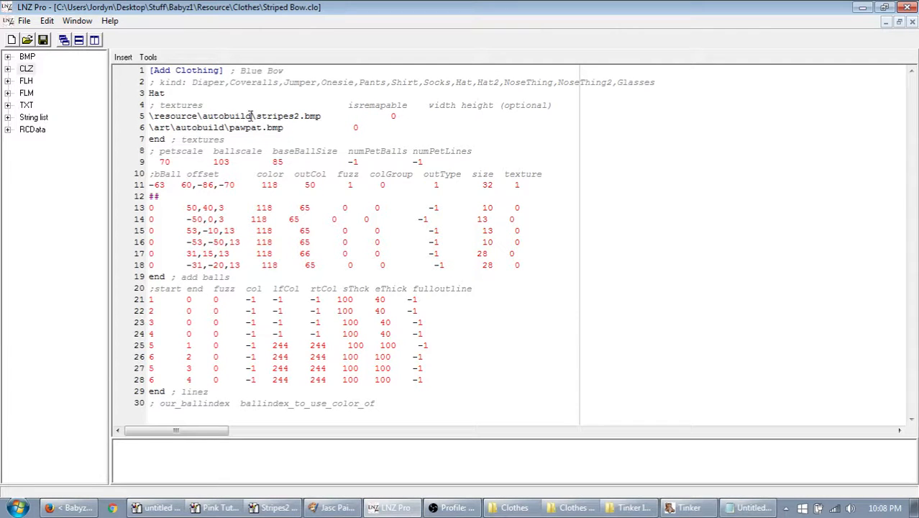
pyautogui.moveTo(251, 115); pyautogui.dragTo(206, 116)
pyautogui.write('clothes')
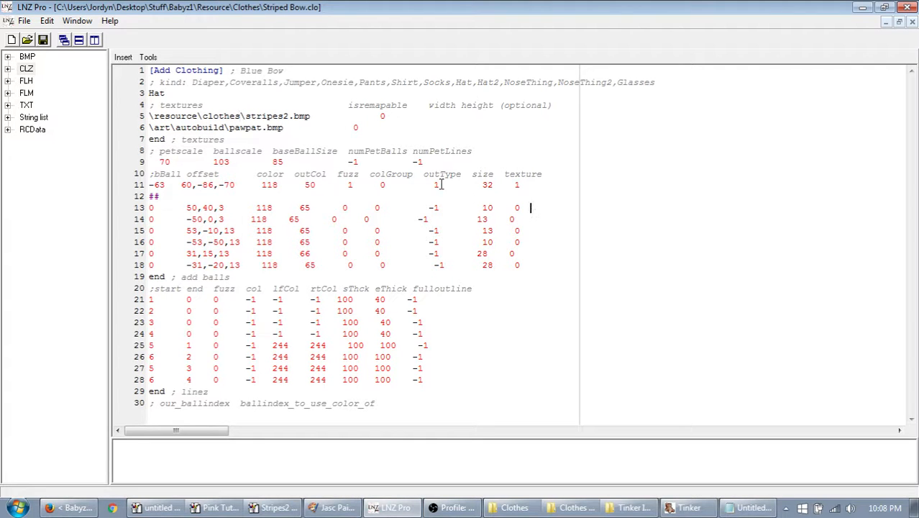
# Step: Examine the bow's added ball lines, connecting line entries and second texture entry in the CLZ data
pyautogui.moveTo(530, 184); pyautogui.dragTo(148, 185)
pyautogui.click(244, 219)
pyautogui.moveTo(150, 207); pyautogui.dragTo(144, 276)
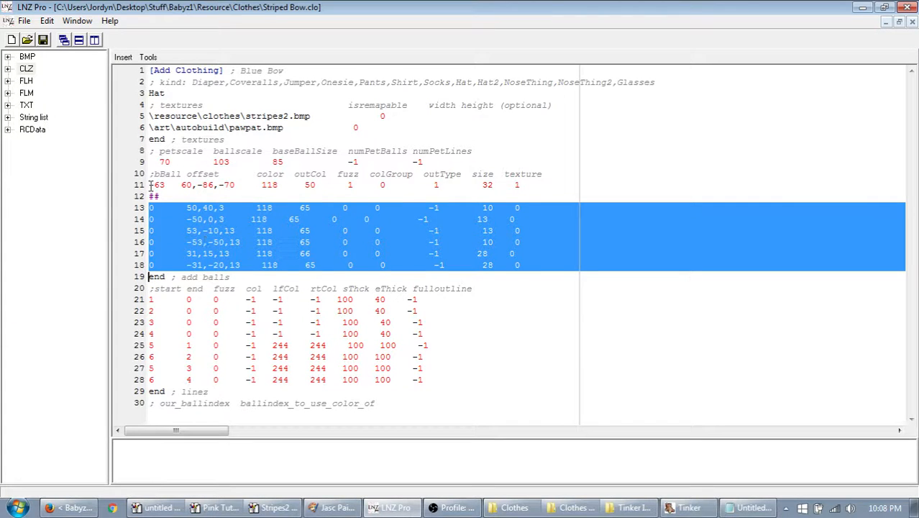
pyautogui.moveTo(150, 185); pyautogui.dragTo(149, 196)
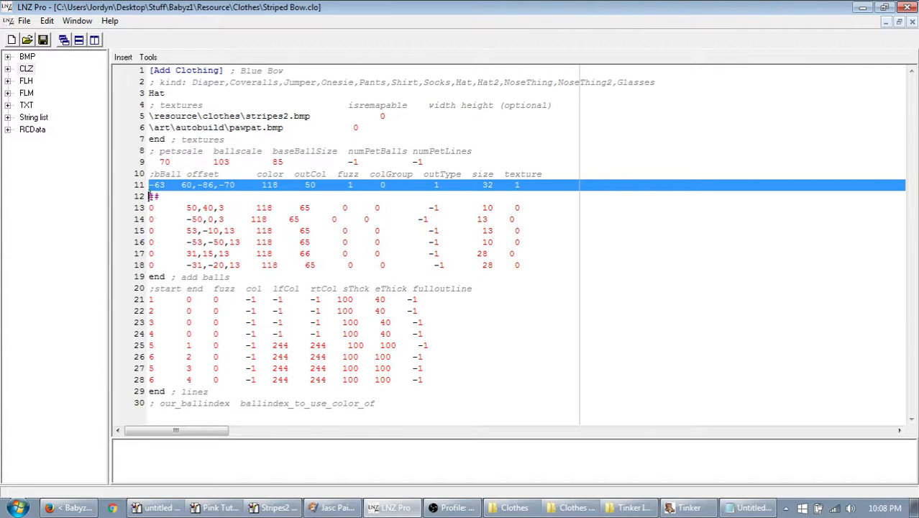
pyautogui.moveTo(148, 208); pyautogui.dragTo(142, 279)
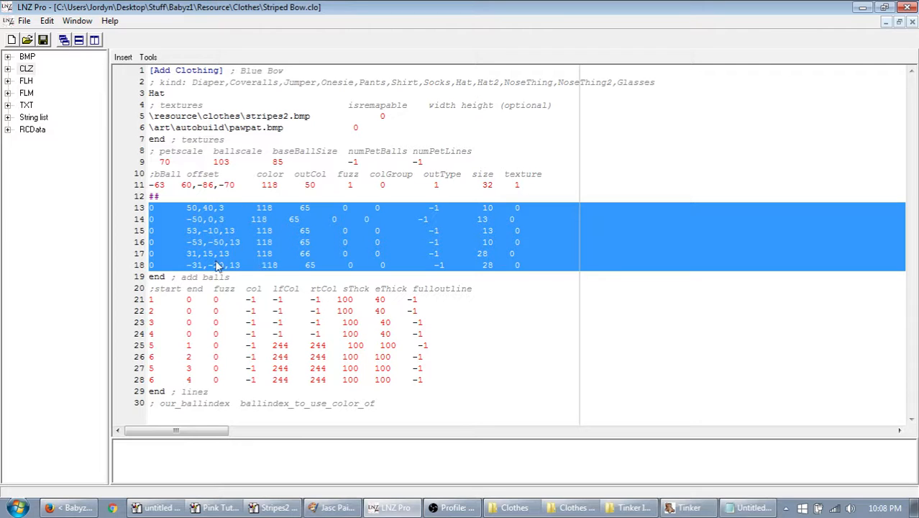
pyautogui.click(153, 305)
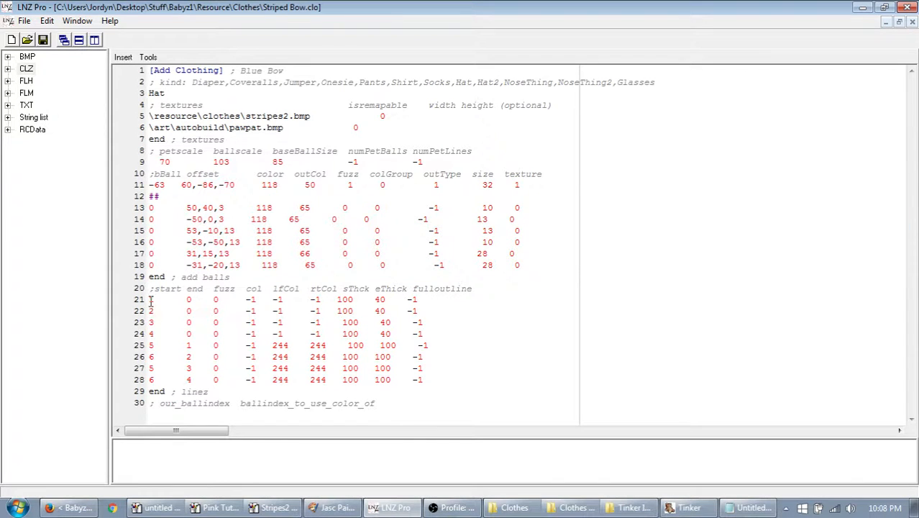
pyautogui.moveTo(150, 299); pyautogui.dragTo(149, 391)
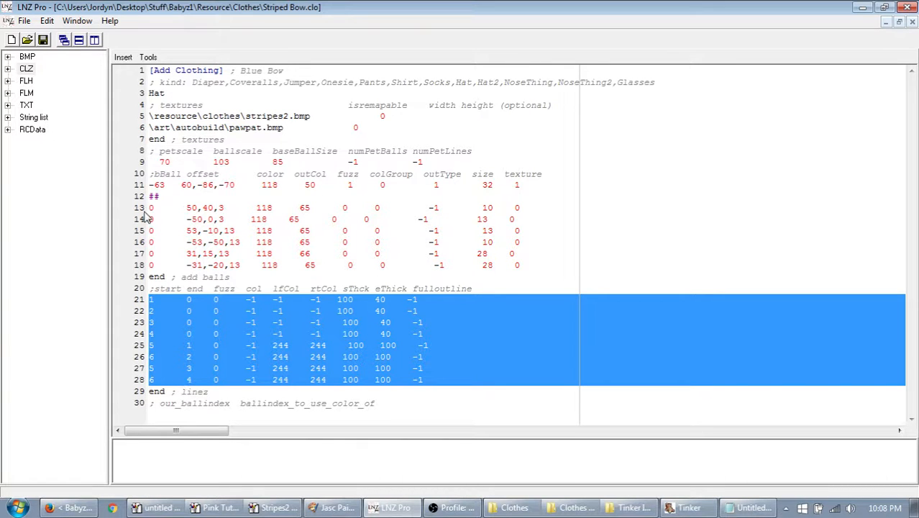
pyautogui.moveTo(149, 208); pyautogui.dragTo(148, 222)
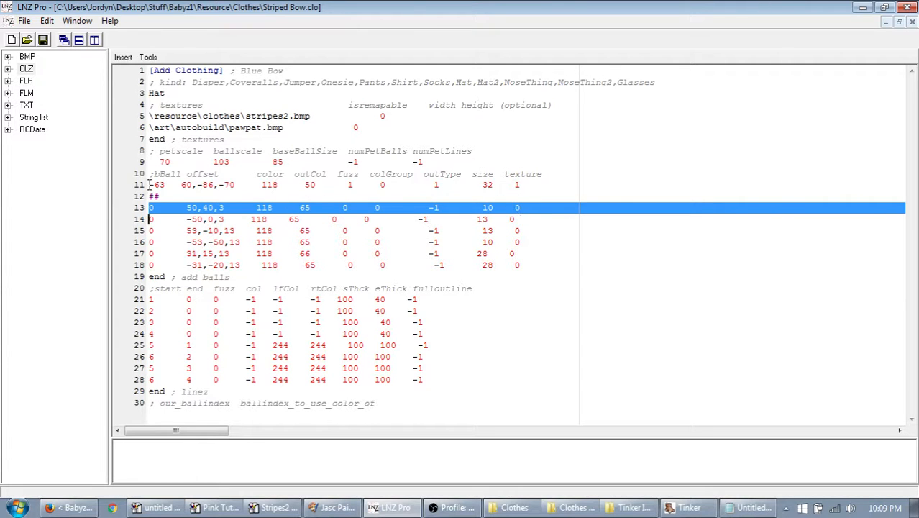
pyautogui.moveTo(150, 185); pyautogui.dragTo(150, 202)
pyautogui.click(369, 241)
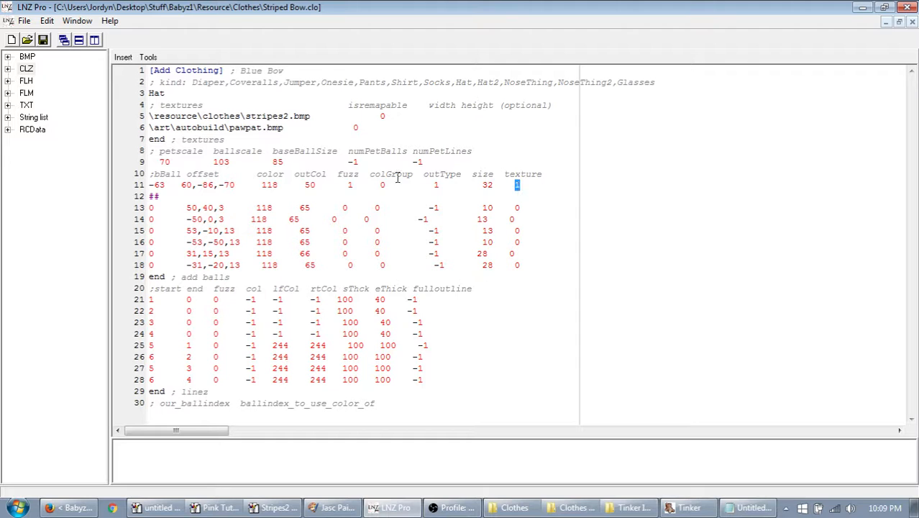
pyautogui.moveTo(149, 124); pyautogui.dragTo(148, 136)
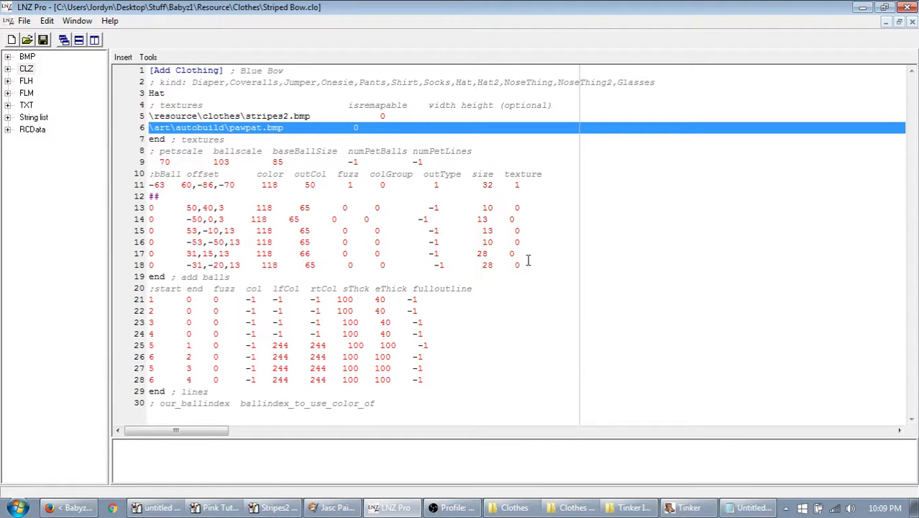
# Step: Set the texture value of the first ball entry, -63, to 0 and save Striped Bow.clo
pyautogui.doubleClick(519, 185)
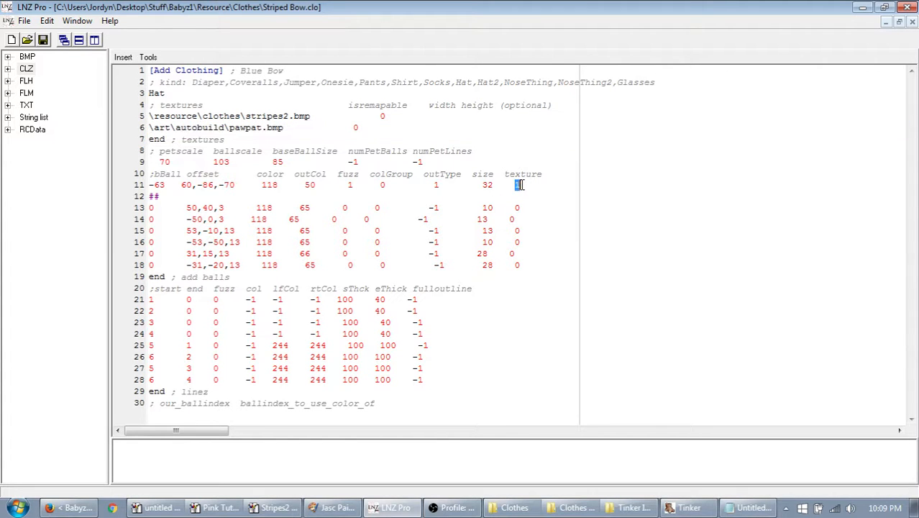
pyautogui.write('0')
pyautogui.click(42, 41)
# Step: Add Stripes2.bmp from the Clothes folder as a bmp resource named Stripes2 with language 1033, and return to the CLZ data
pyautogui.click(57, 23)
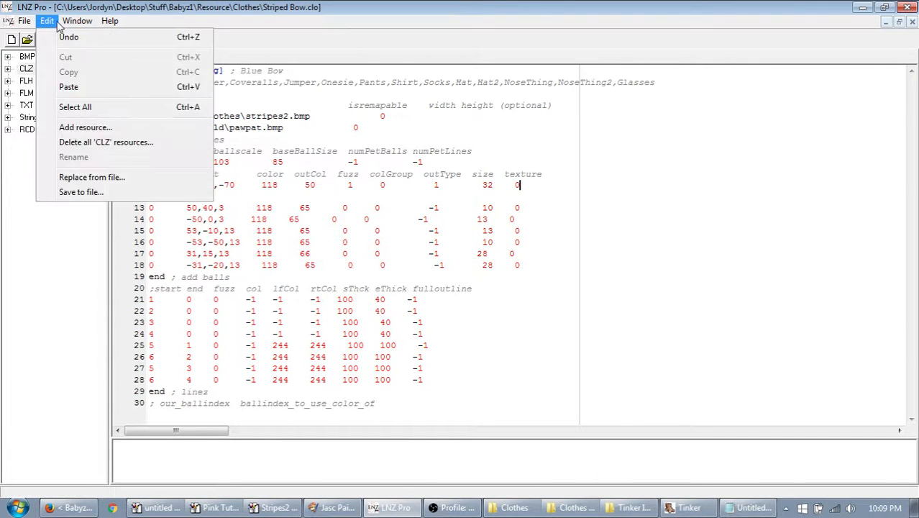
pyautogui.click(96, 128)
pyautogui.click(547, 224)
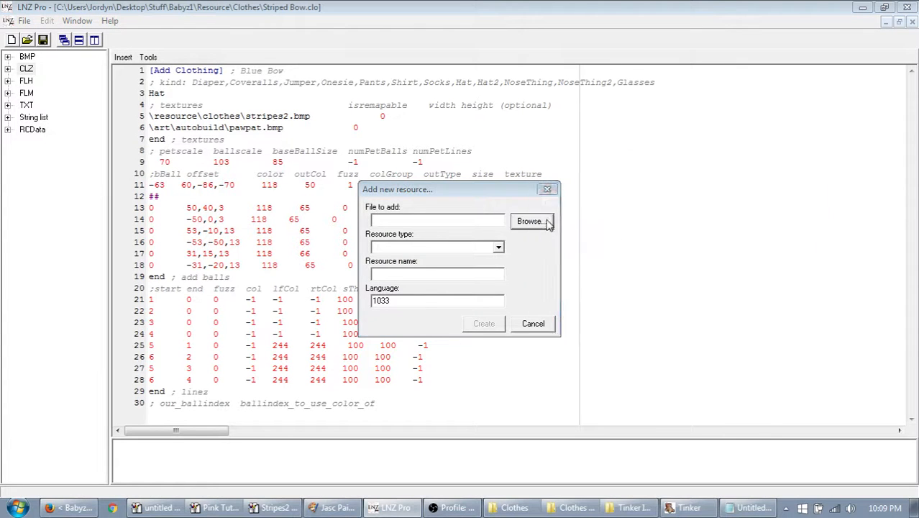
pyautogui.write('str')
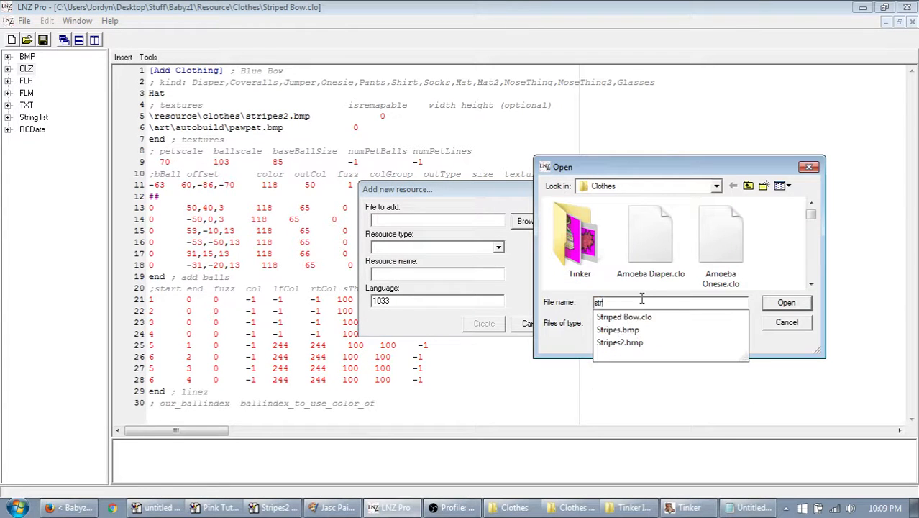
pyautogui.click(683, 342)
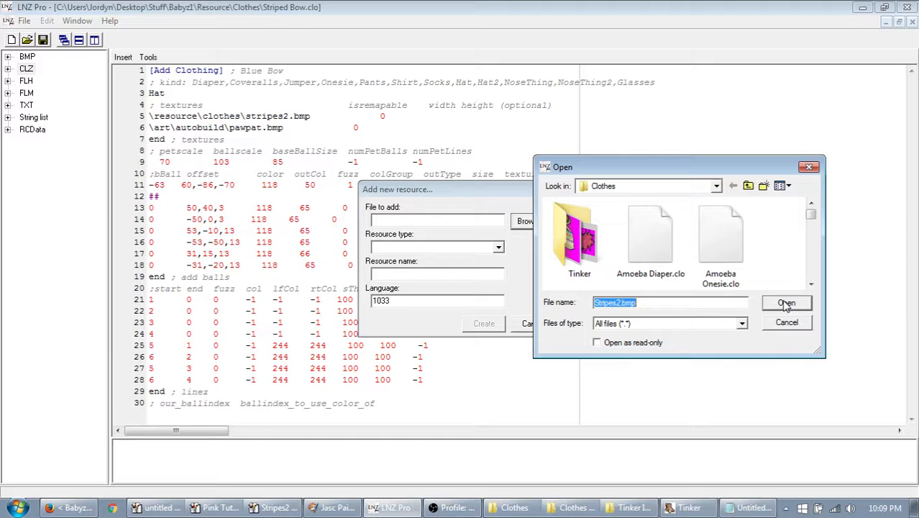
pyautogui.click(786, 303)
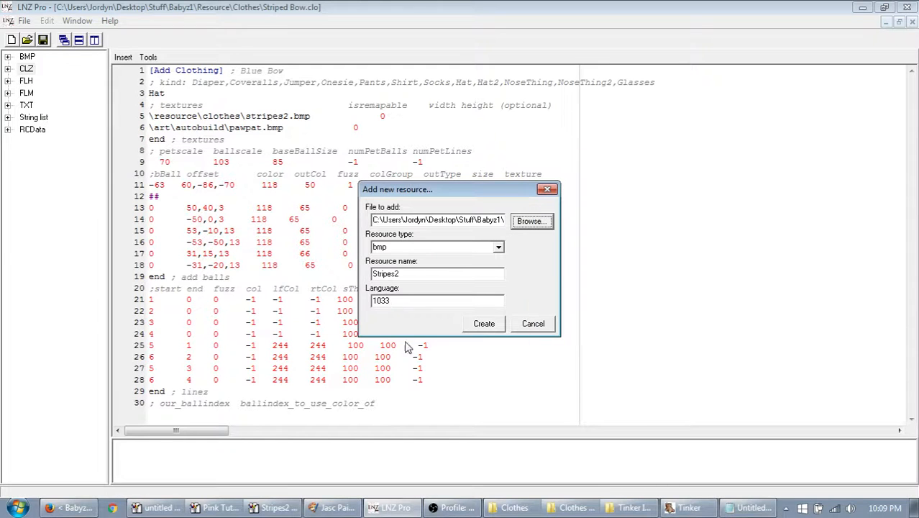
pyautogui.click(486, 324)
pyautogui.click(30, 69)
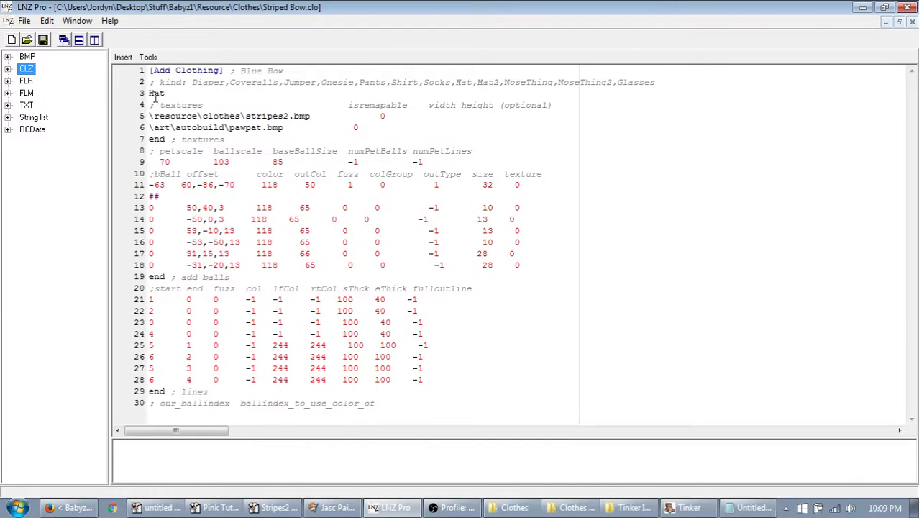
pyautogui.tripleClick(237, 128)
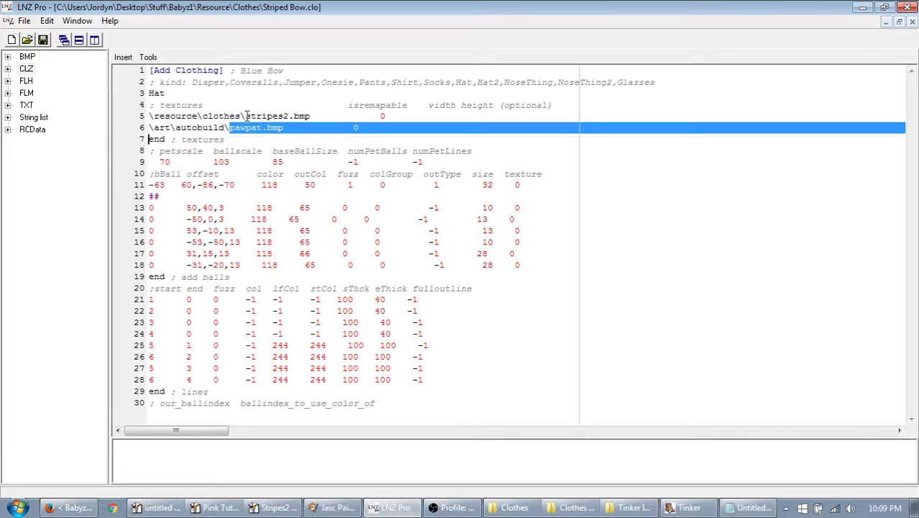
pyautogui.hotkey('ctrl', 'c')
pyautogui.moveTo(246, 115); pyautogui.dragTo(127, 119)
pyautogui.hotkey('ctrl', 'v')
pyautogui.hotkey('ctrl', 'z')
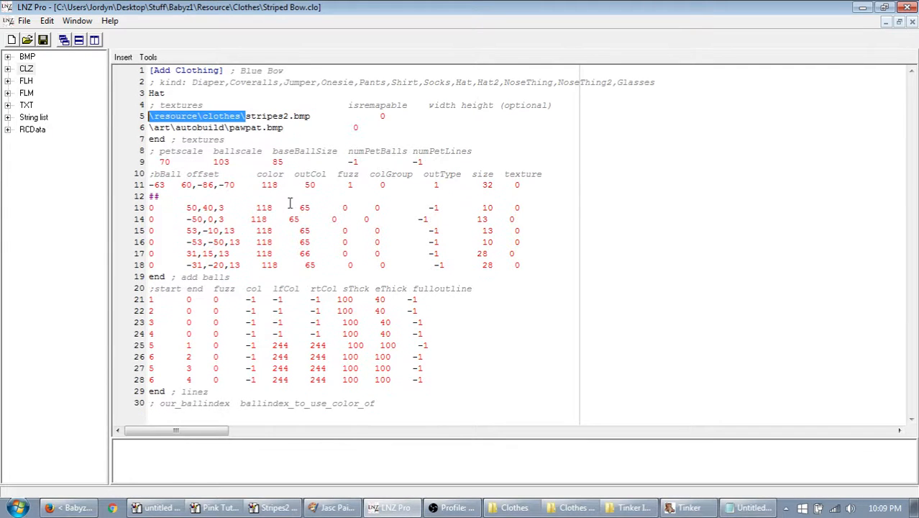
# Step: Change the first texture path in the CLZ data to \art\autobuild\stripes2.bmp
pyautogui.moveTo(229, 127); pyautogui.dragTo(106, 130)
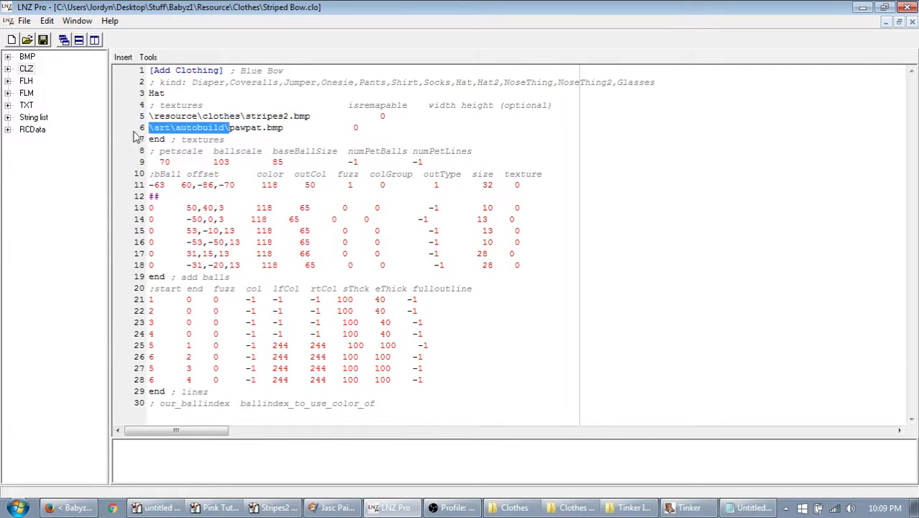
pyautogui.hotkey('ctrl', 'c')
pyautogui.moveTo(246, 116); pyautogui.dragTo(148, 123)
pyautogui.hotkey('ctrl', 'v')
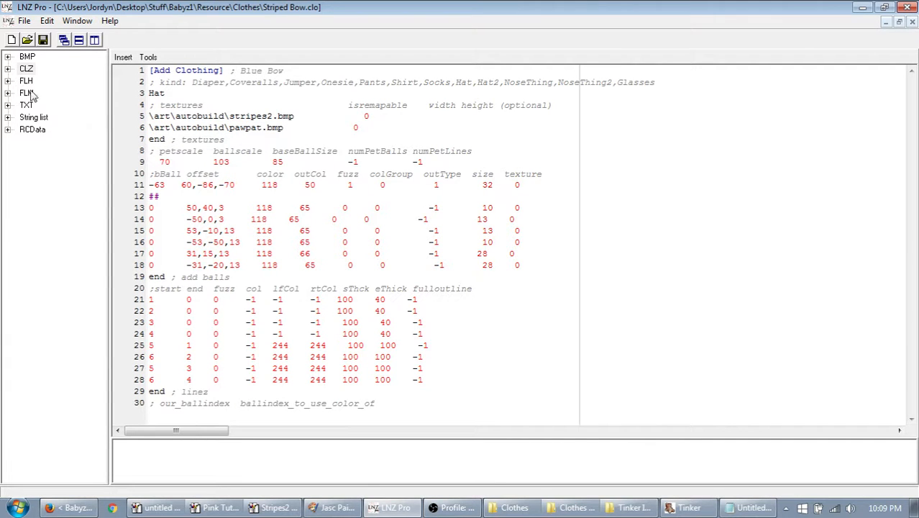
# Step: Check the STRIPES2 and PAWPAT bitmap resources, return to the CLZ data and save Striped Bow.clo
pyautogui.click(8, 57)
pyautogui.click(50, 84)
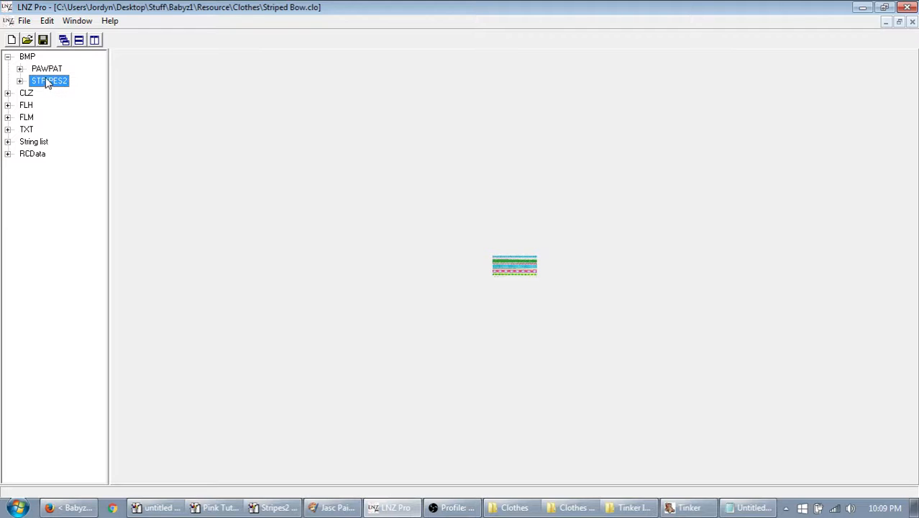
pyautogui.click(45, 69)
pyautogui.rightClick(43, 69)
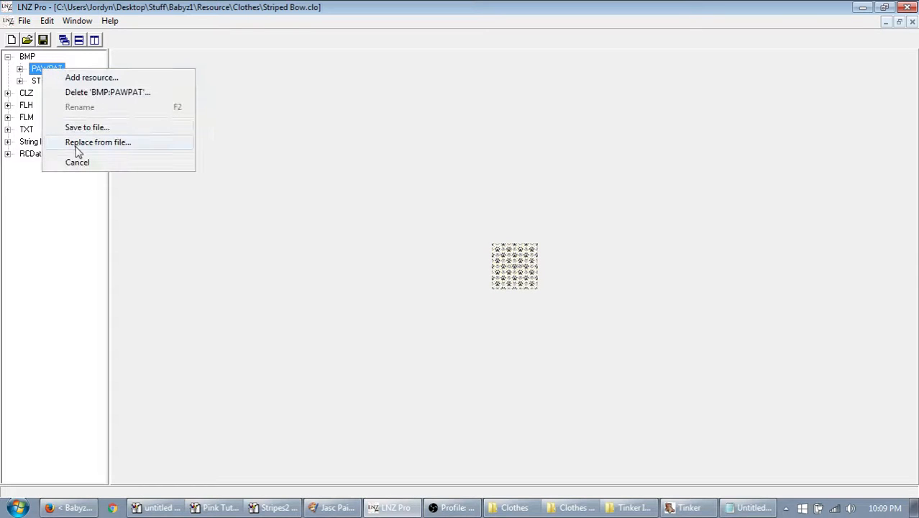
pyautogui.click(32, 71)
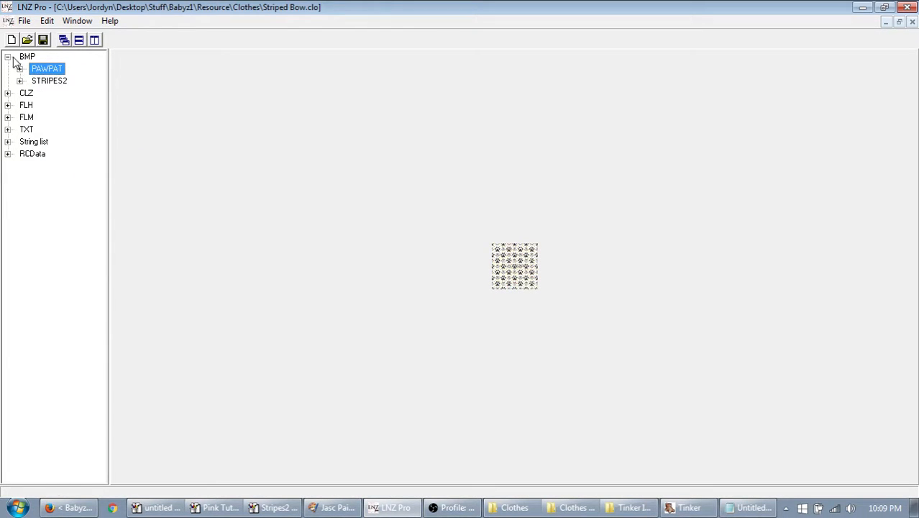
pyautogui.click(8, 57)
pyautogui.click(29, 70)
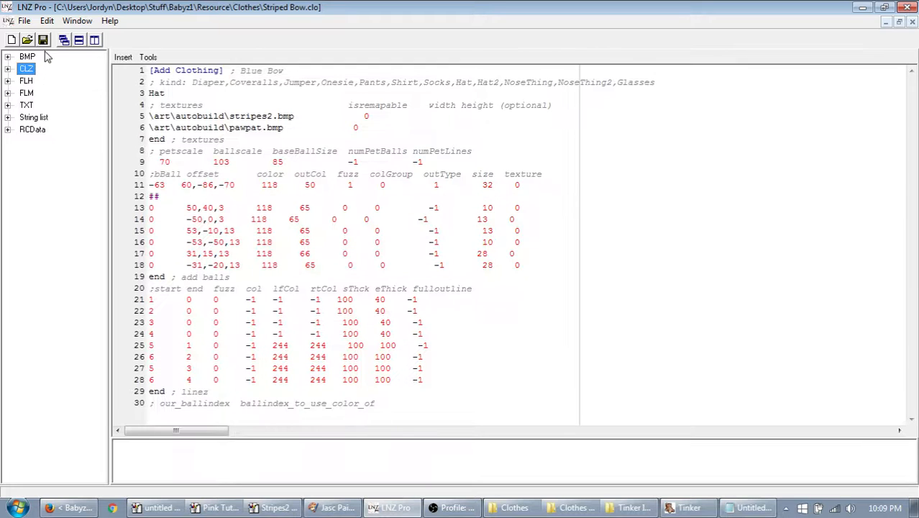
pyautogui.click(42, 39)
# Step: Switch to the Clothes folder window, go up to the Babyz1 folder and launch the Babyz game
pyautogui.click(515, 508)
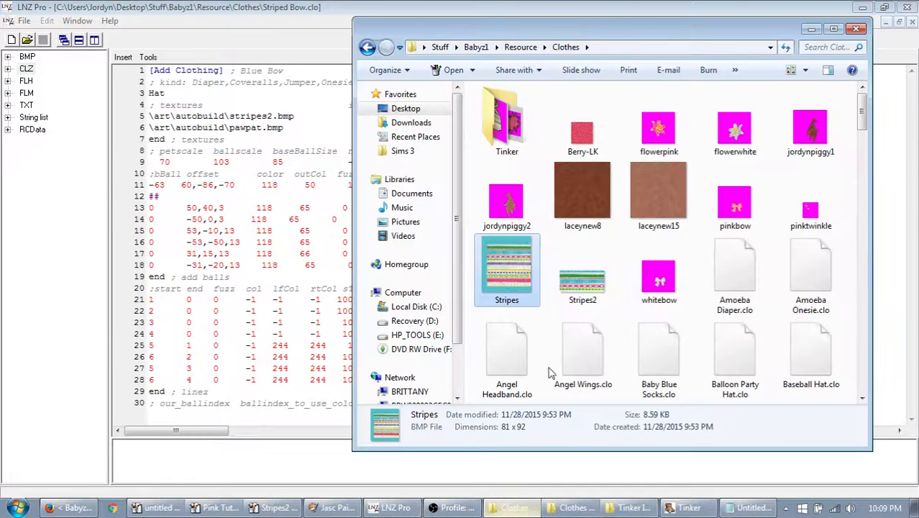
pyautogui.click(476, 47)
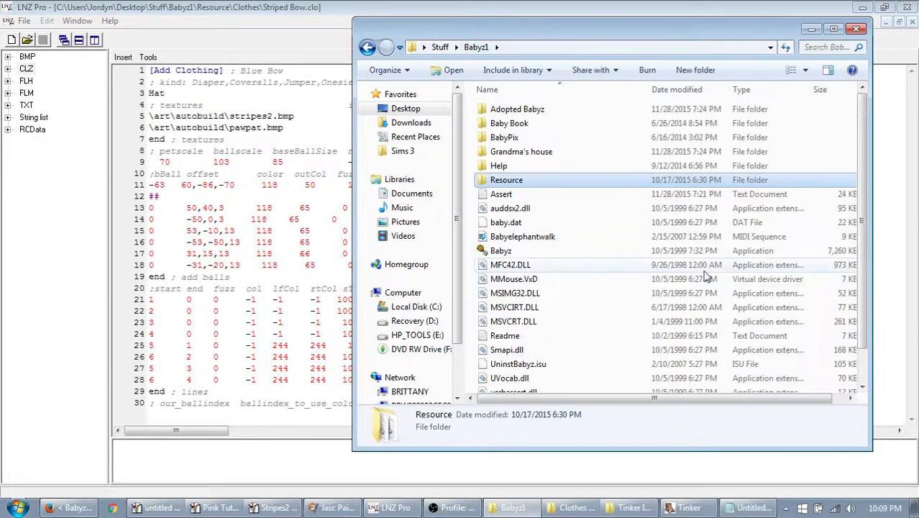
pyautogui.doubleClick(536, 253)
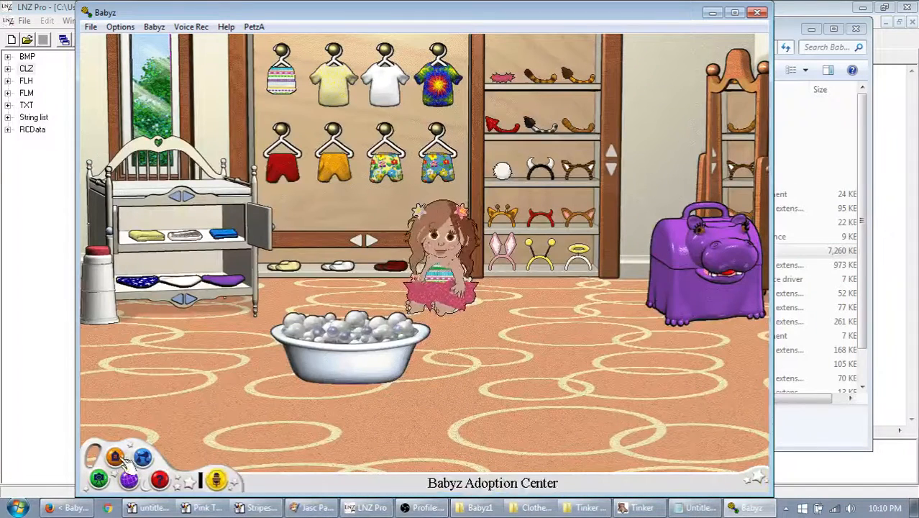
# Step: Visit the playroom, return to the clothes room, and move the bathtub aside to make room for the baby
pyautogui.click(120, 458)
pyautogui.click(187, 372)
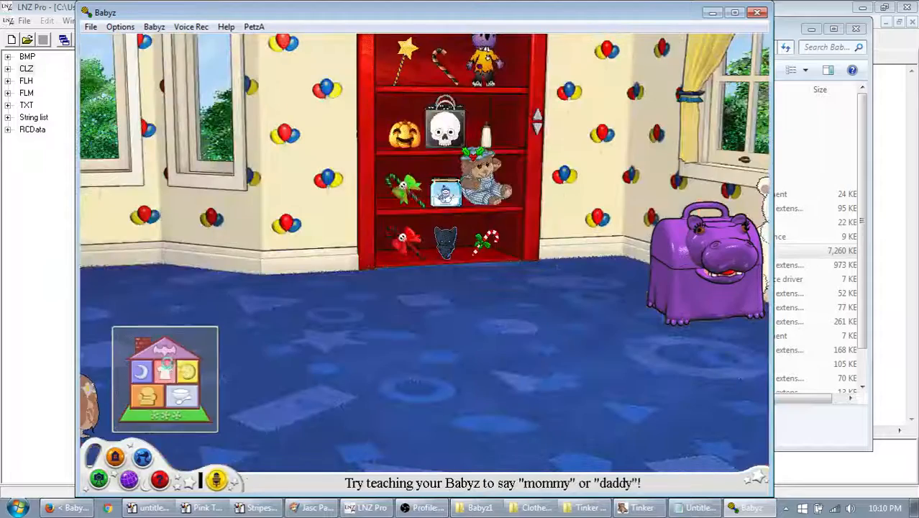
pyautogui.click(167, 366)
pyautogui.moveTo(360, 346); pyautogui.dragTo(739, 440)
pyautogui.moveTo(94, 341); pyautogui.dragTo(471, 323)
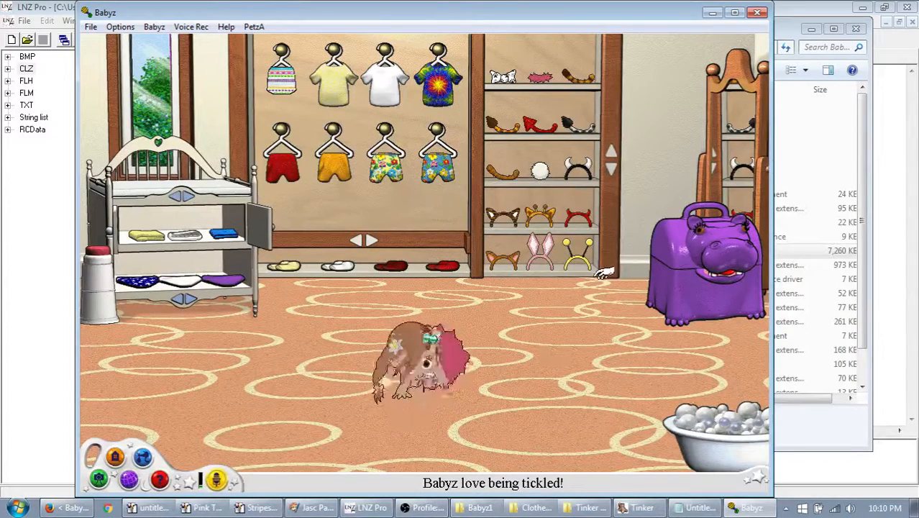
# Step: Inspect the striped bow on the baby in photo previews without saving them, pick her up for a closer view, and close the game
pyautogui.hotkey('ctrl', 'p')
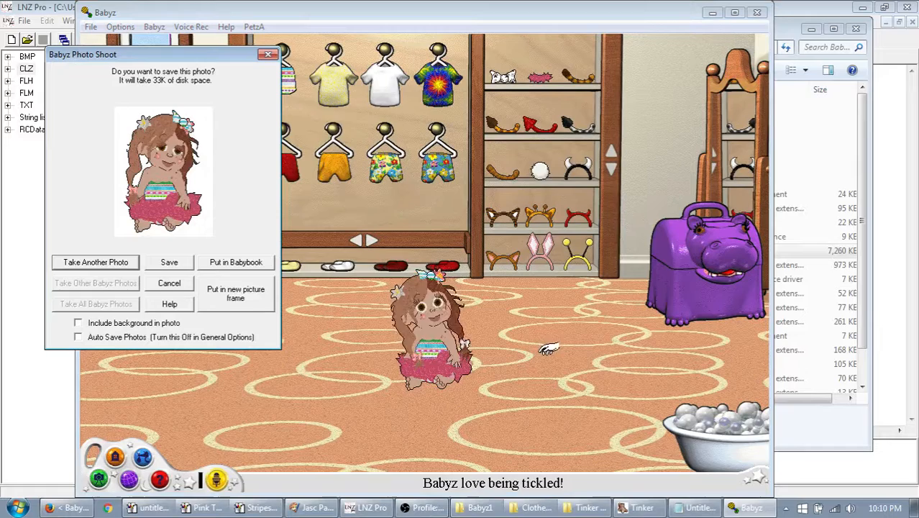
pyautogui.click(268, 56)
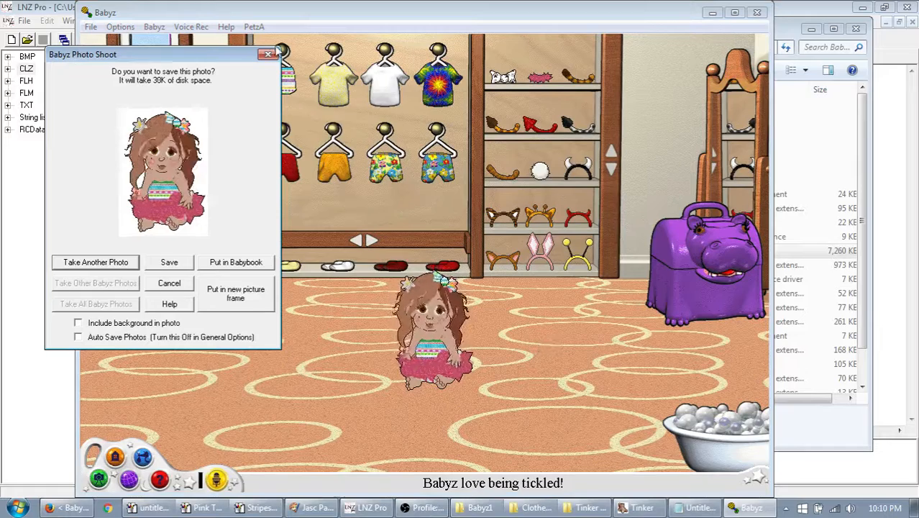
pyautogui.click(268, 57)
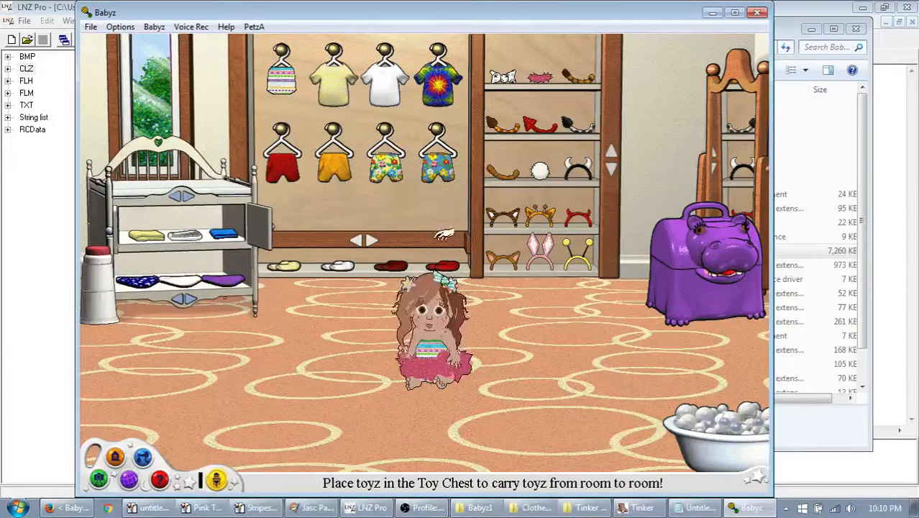
pyautogui.rightClick(430, 392)
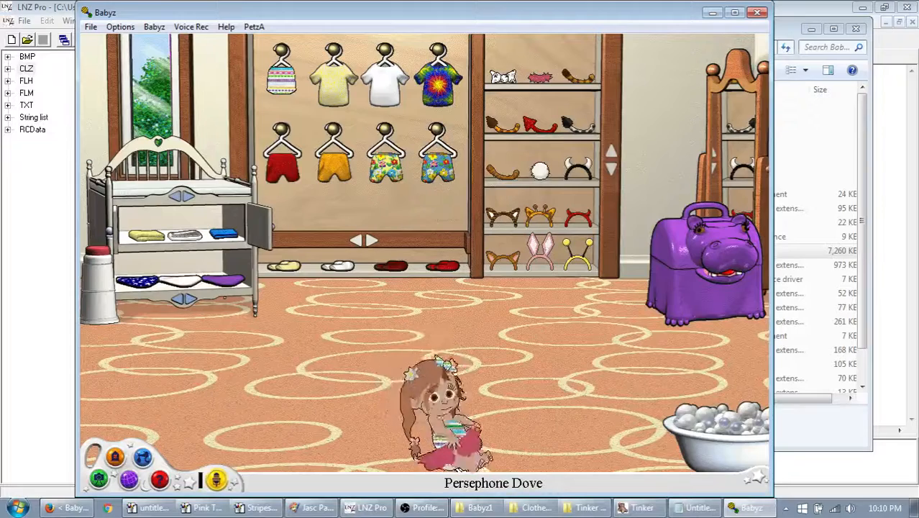
pyautogui.rightClick(472, 349)
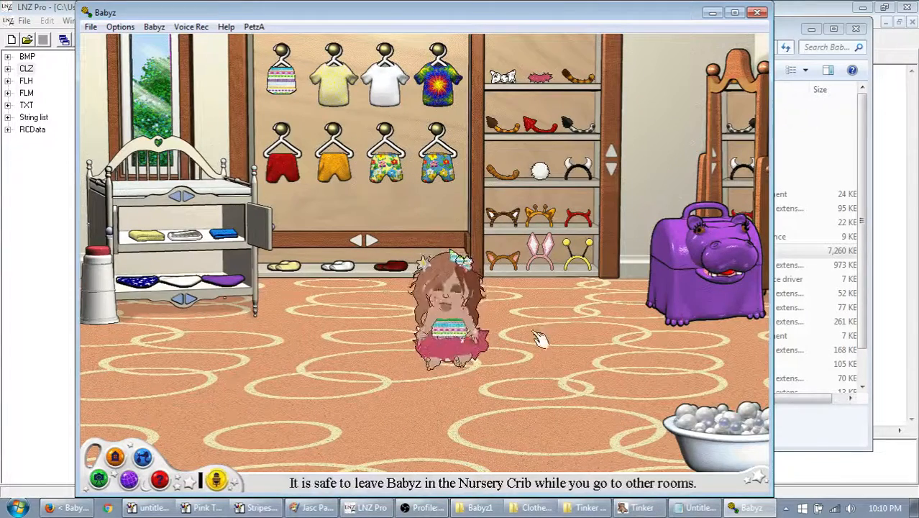
pyautogui.click(757, 13)
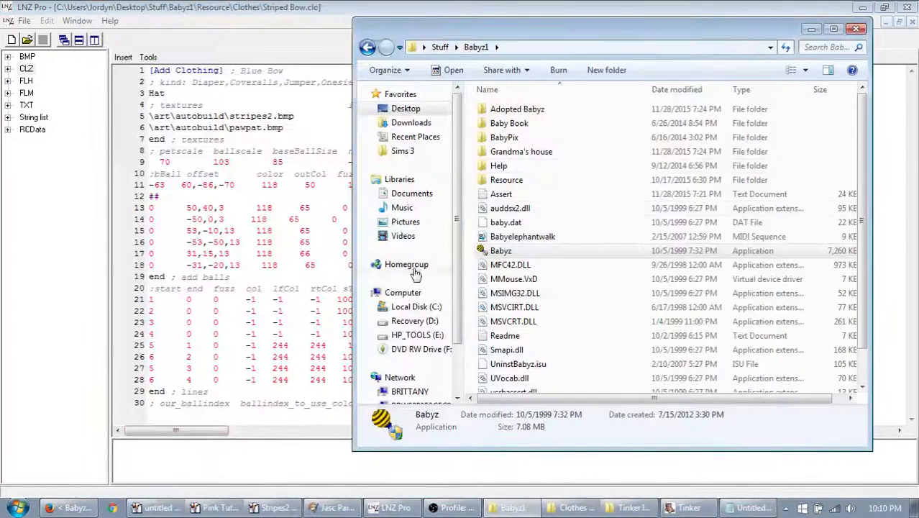
# Step: Switch to the browser and copy the blank bow template image from the clothes graphics on babyz.org
pyautogui.click(278, 241)
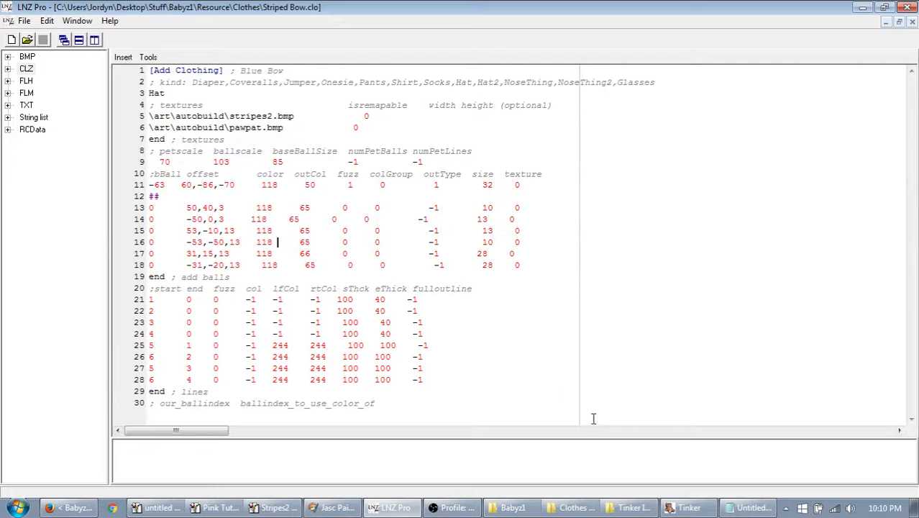
pyautogui.click(492, 508)
pyautogui.click(529, 509)
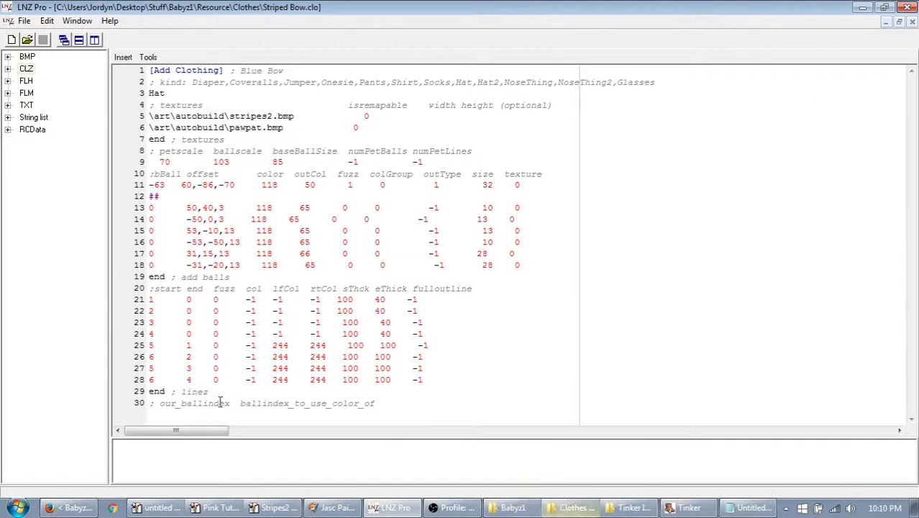
pyautogui.click(54, 507)
pyautogui.scroll(-1, 557, 286)
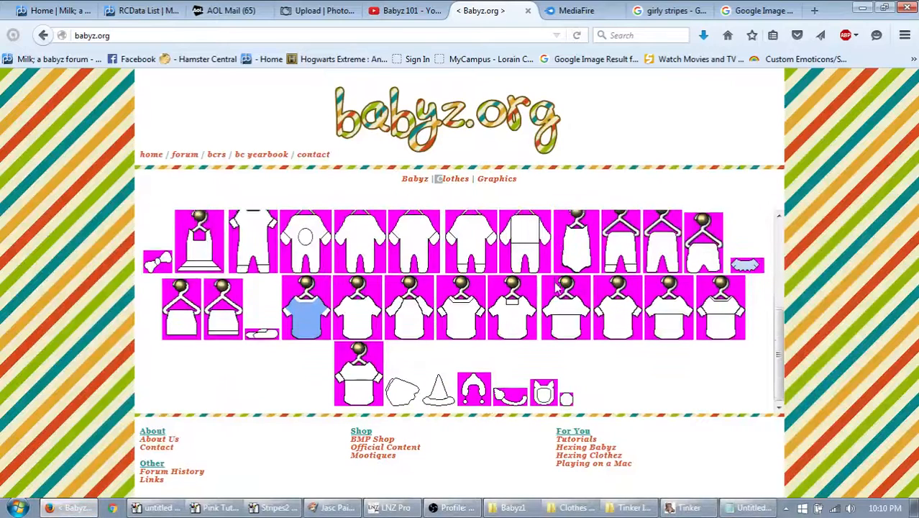
pyautogui.rightClick(160, 257)
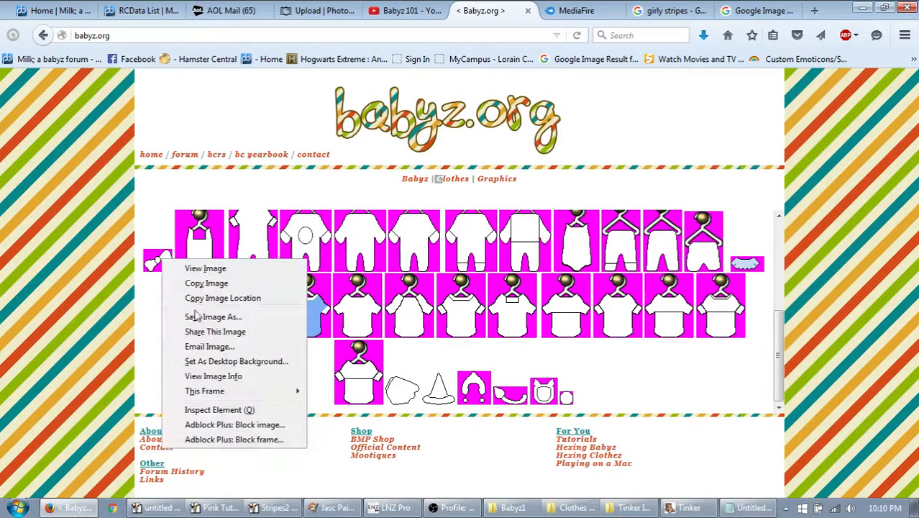
pyautogui.click(205, 283)
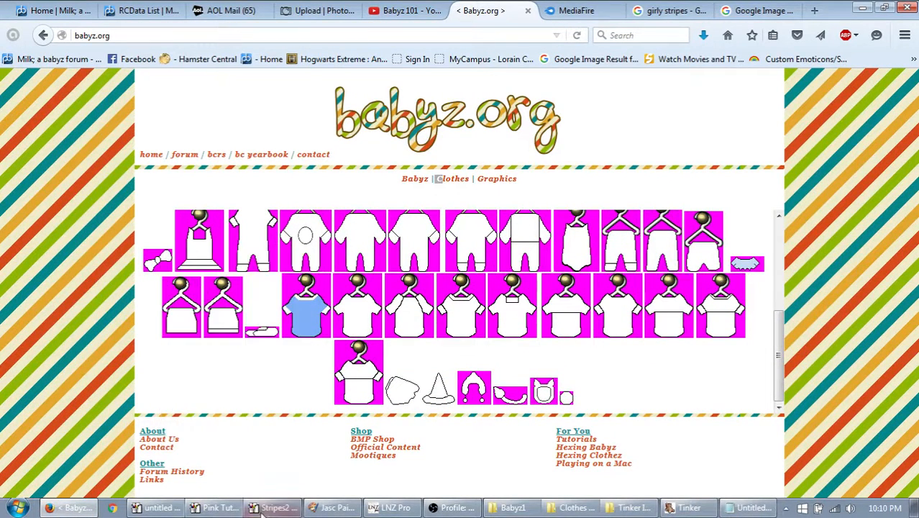
# Step: Paste the bow template into the Stripes2 image in Paint, enlarging the bitmap to fit it
pyautogui.click(160, 507)
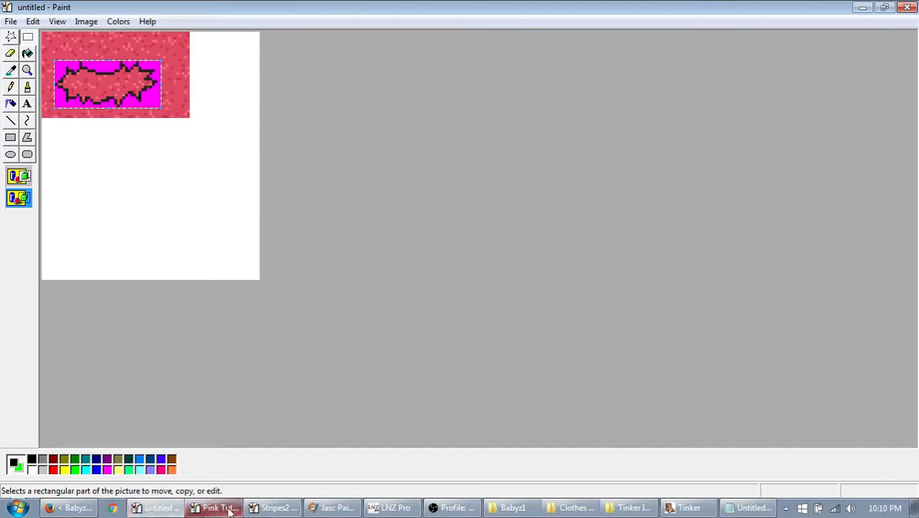
pyautogui.click(273, 507)
pyautogui.hotkey('ctrl', 'v')
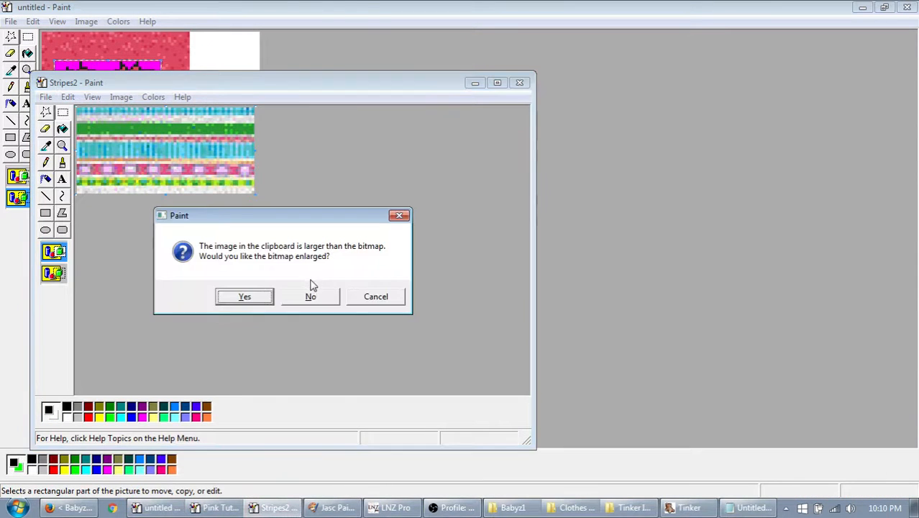
pyautogui.click(311, 295)
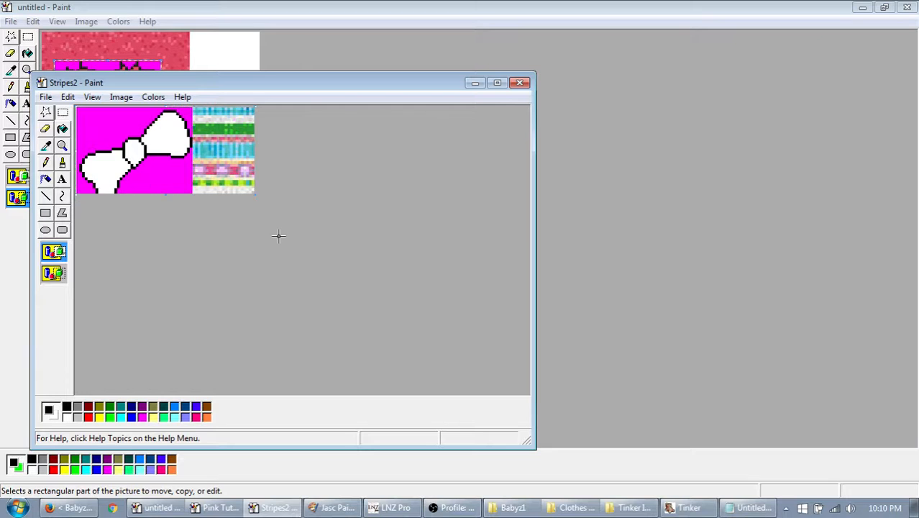
pyautogui.hotkey('ctrl', 'z')
pyautogui.hotkey('ctrl', 'v')
pyautogui.click(245, 296)
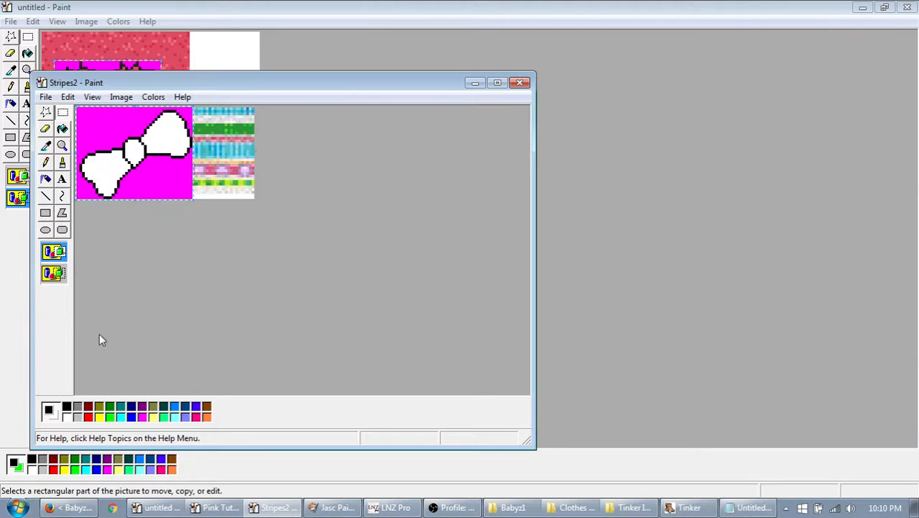
# Step: Make the pasted bow's white areas transparent over the stripes, adjust its position, and crop the canvas to the bow
pyautogui.click(51, 276)
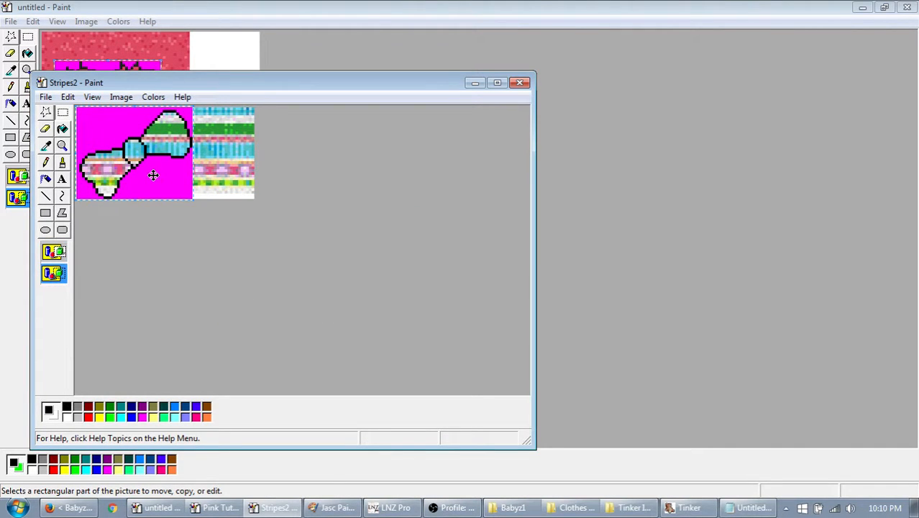
pyautogui.moveTo(153, 175); pyautogui.dragTo(156, 172)
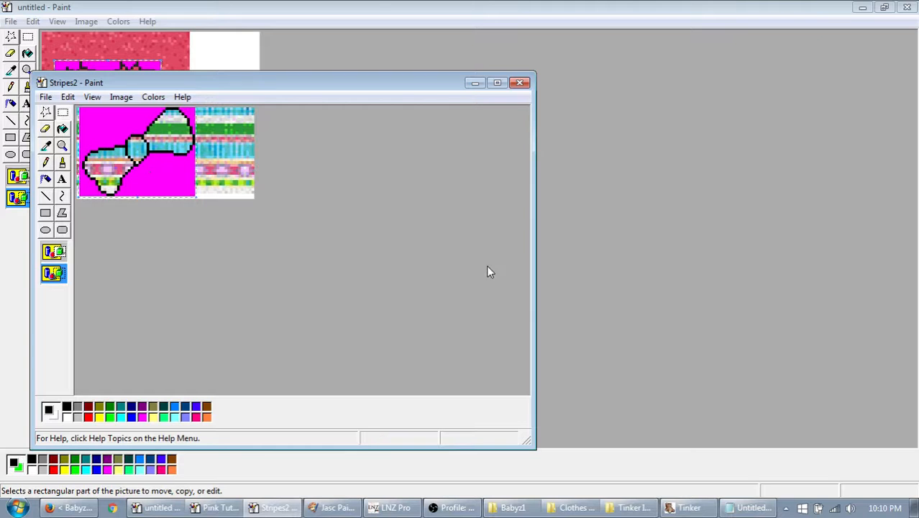
pyautogui.moveTo(140, 138); pyautogui.dragTo(80, 105)
pyautogui.moveTo(133, 157); pyautogui.dragTo(130, 157)
pyautogui.moveTo(255, 199); pyautogui.dragTo(193, 195)
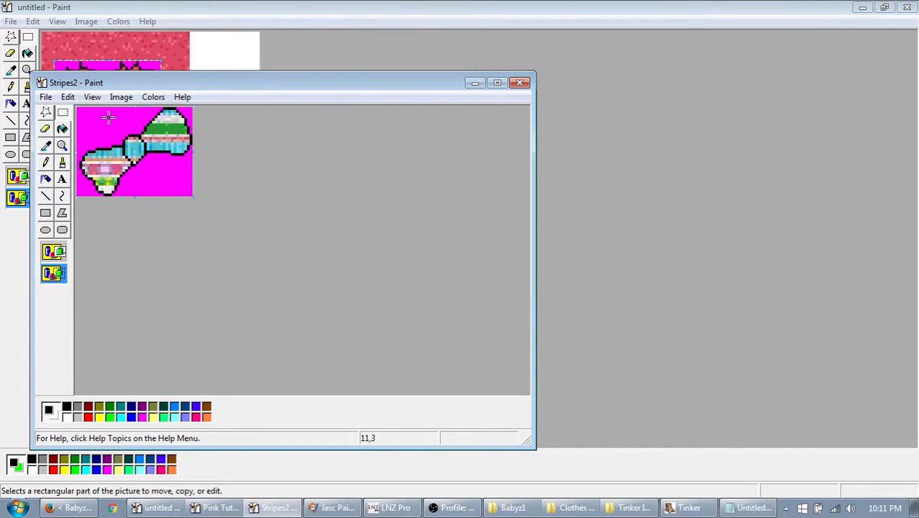
pyautogui.click(63, 131)
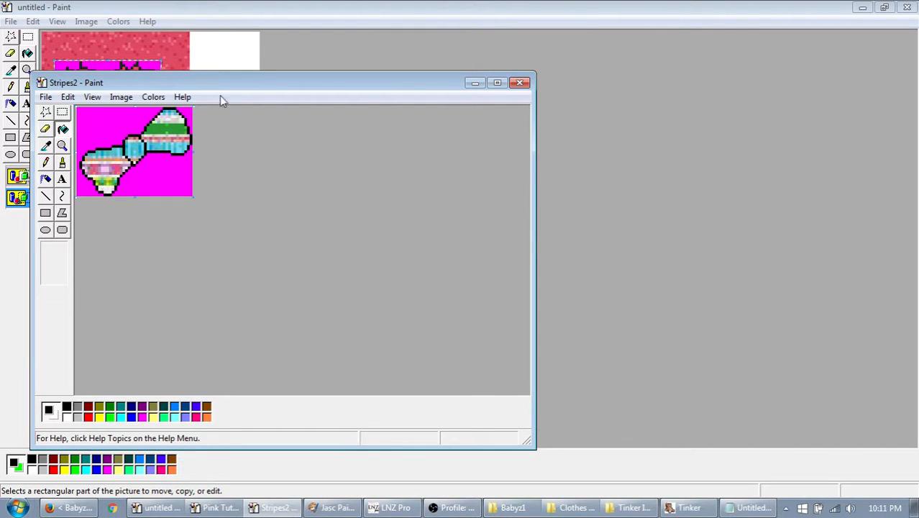
# Step: Save the cropped bow image as a 256 Color Bitmap named Striped Bow in the Tinker folder inside Clothes
pyautogui.click(45, 96)
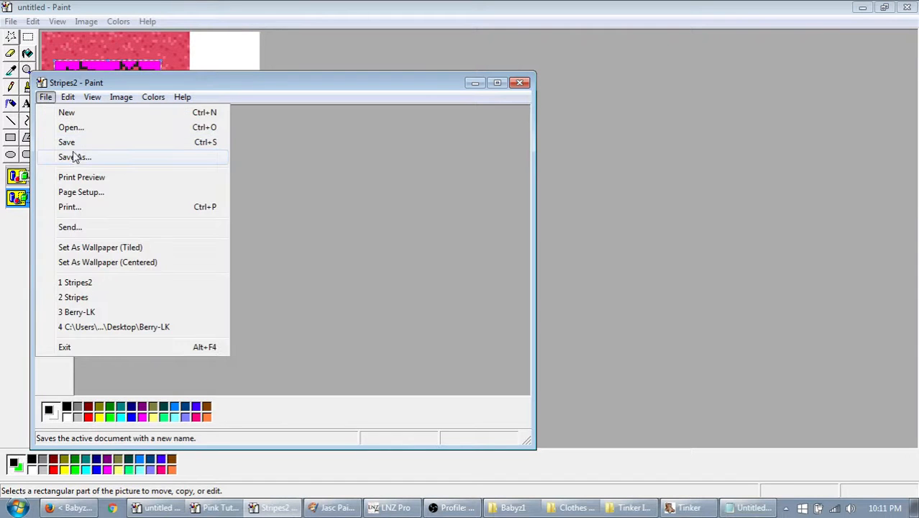
pyautogui.click(62, 156)
pyautogui.doubleClick(223, 250)
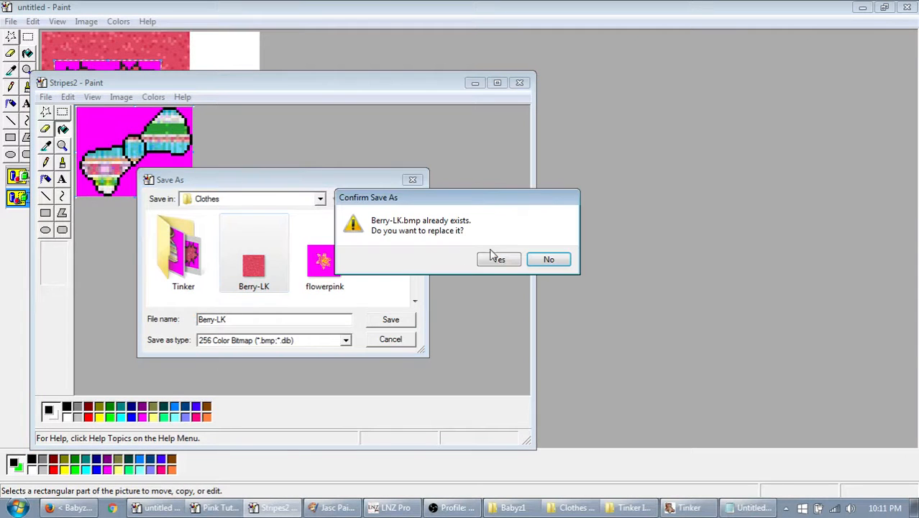
pyautogui.click(551, 259)
pyautogui.doubleClick(185, 263)
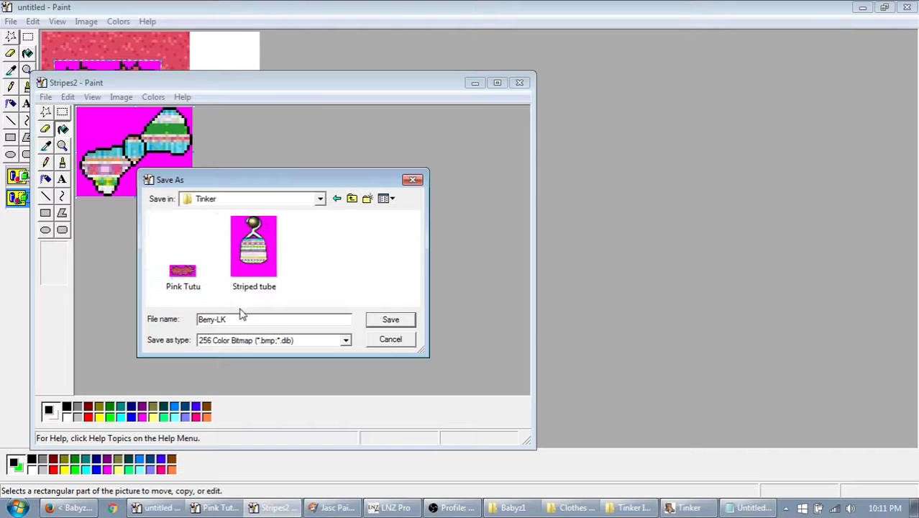
pyautogui.moveTo(217, 317); pyautogui.dragTo(146, 303)
pyautogui.write('B')
pyautogui.press('BackSpace')
pyautogui.write('Strip')
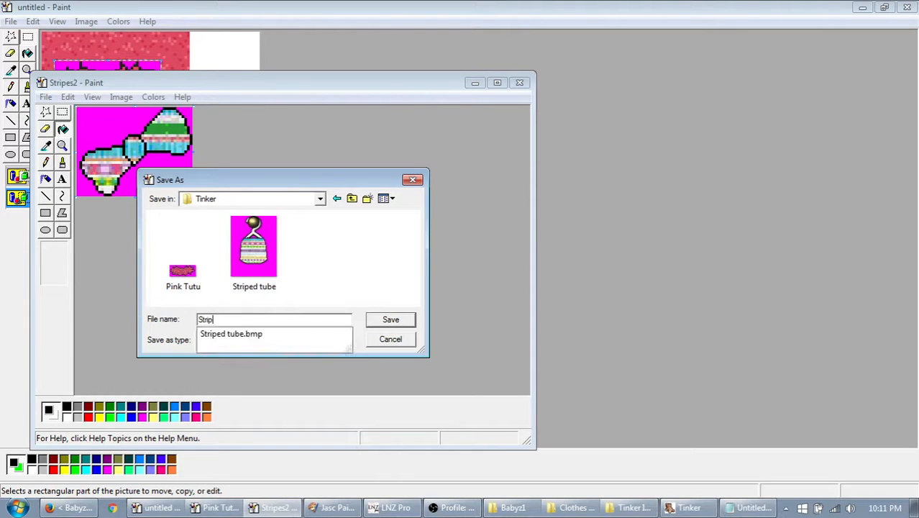
pyautogui.write('ed Bow')
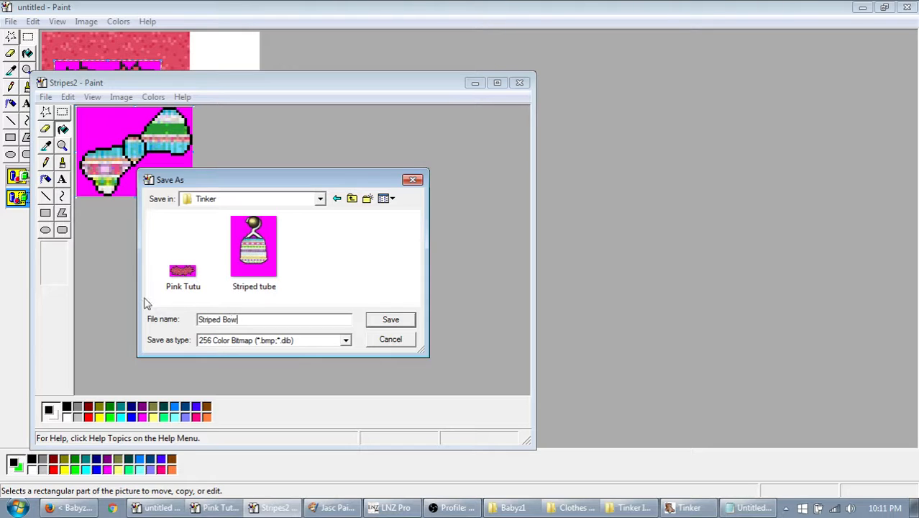
pyautogui.click(388, 322)
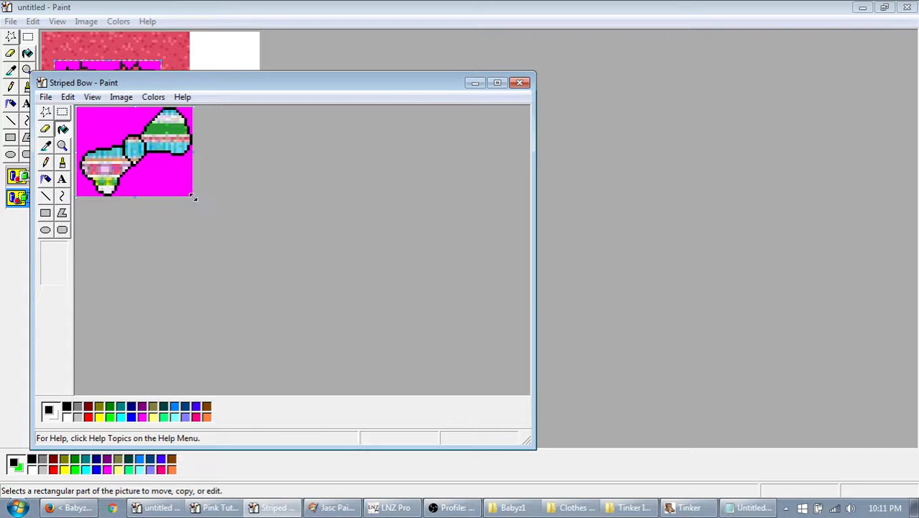
# Step: Enlarge the canvas well beyond the bow and crop it back to the bow's edges
pyautogui.moveTo(194, 196); pyautogui.dragTo(359, 359)
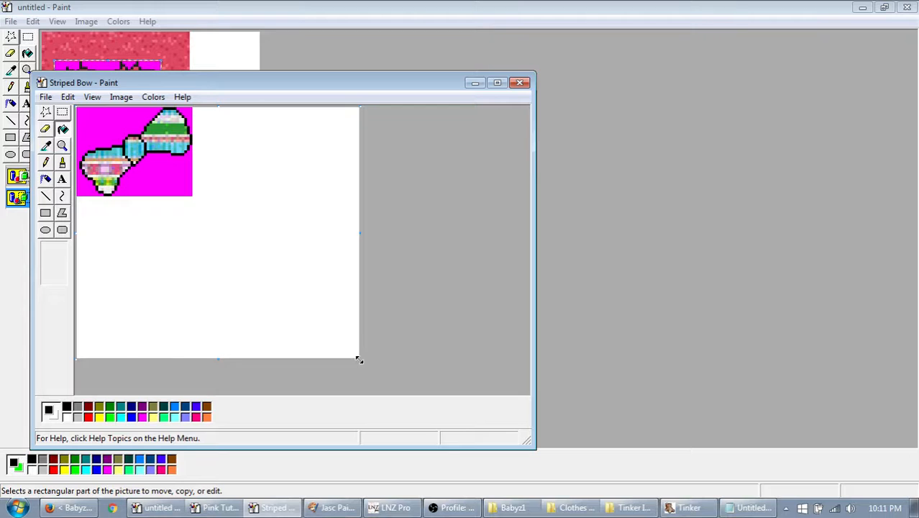
pyautogui.moveTo(358, 359); pyautogui.dragTo(192, 195)
pyautogui.click(45, 96)
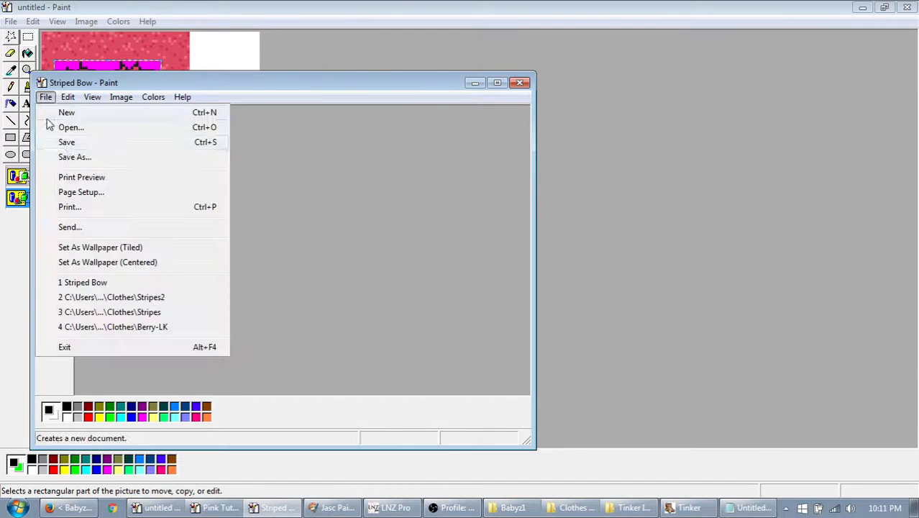
pyautogui.click(46, 96)
# Step: Switch to Tinker and open the CLOT_HAT_BOW_AWAY sprite of Striped Bow.clo for editing
pyautogui.click(687, 508)
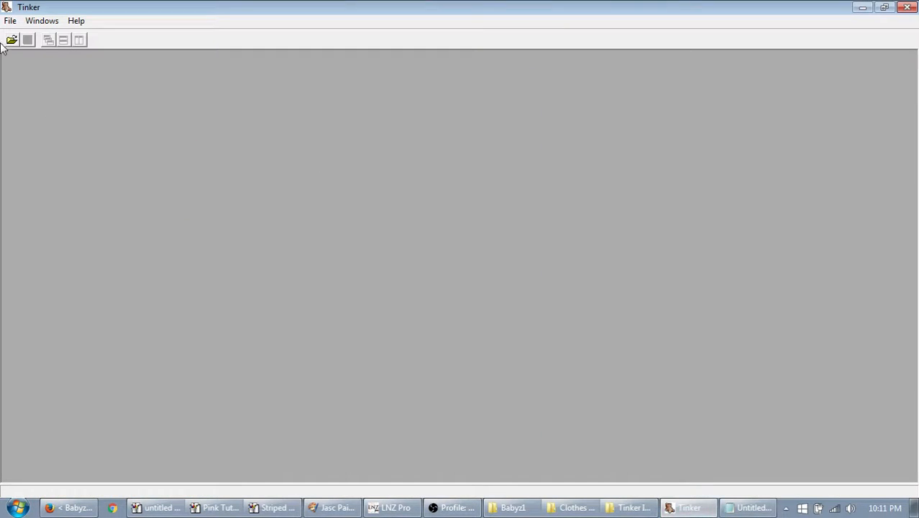
pyautogui.click(12, 39)
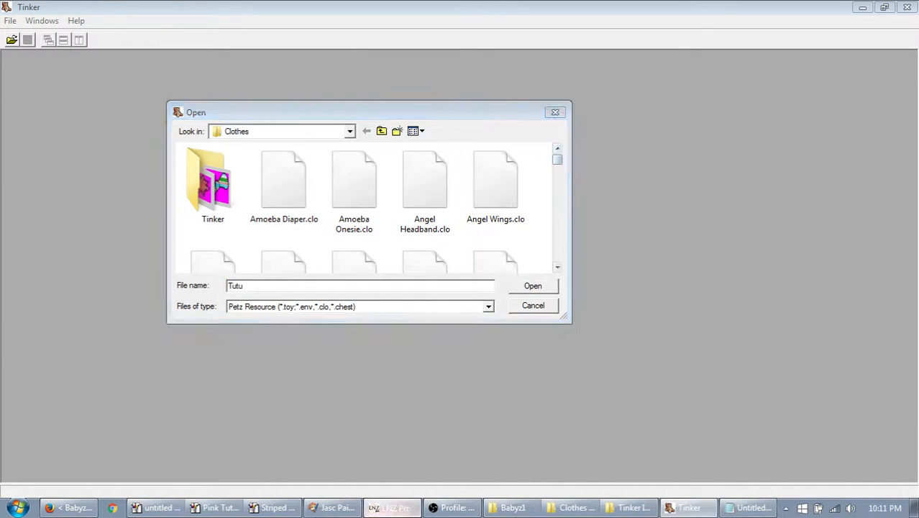
pyautogui.click(389, 507)
pyautogui.click(381, 506)
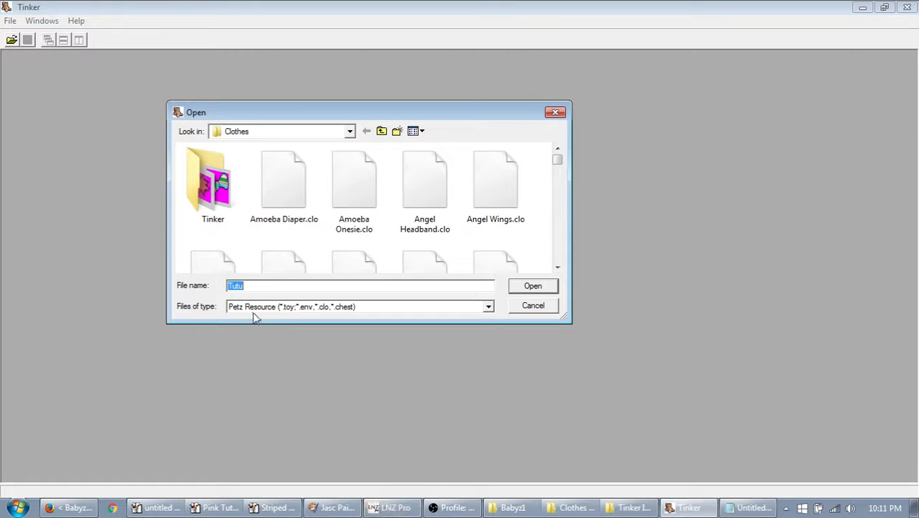
pyautogui.write('Str')
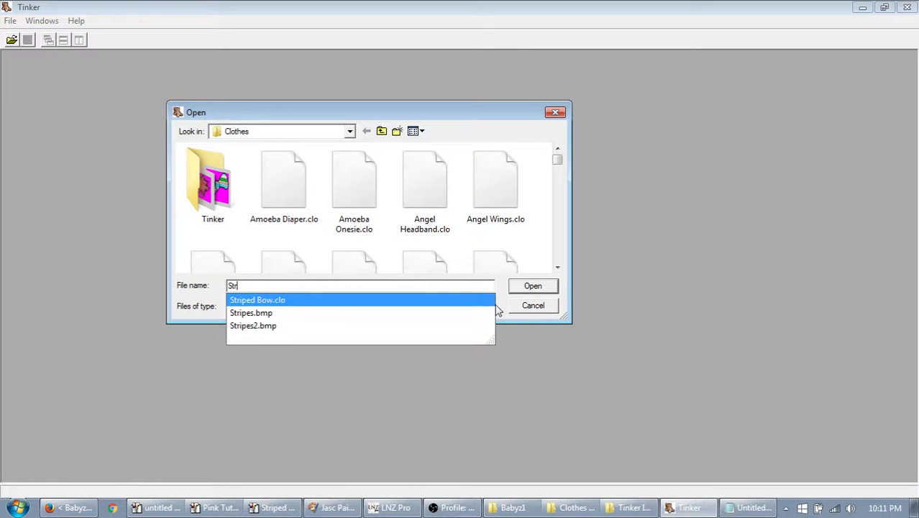
pyautogui.click(494, 303)
pyautogui.click(527, 286)
pyautogui.click(392, 231)
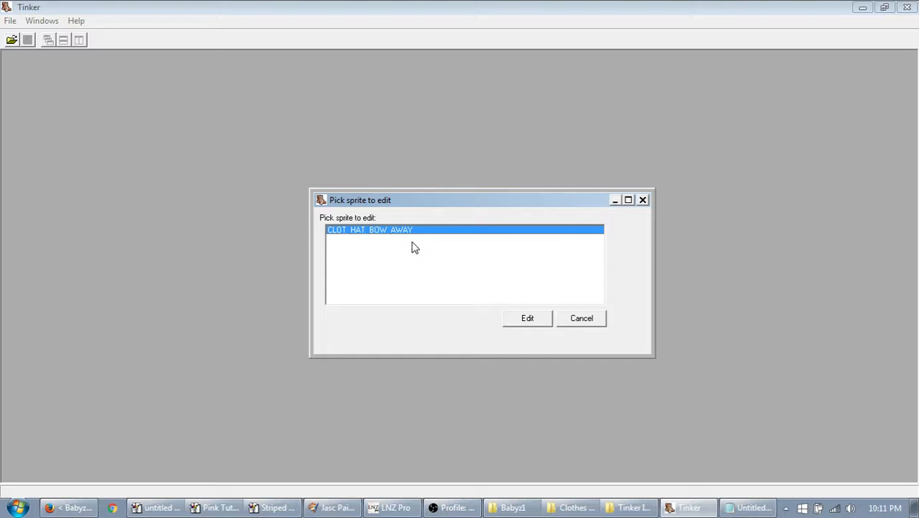
pyautogui.click(527, 318)
# Step: Import the Striped Bow image from the Tinker folder into frame 0 of AwayA
pyautogui.click(19, 88)
pyautogui.click(50, 102)
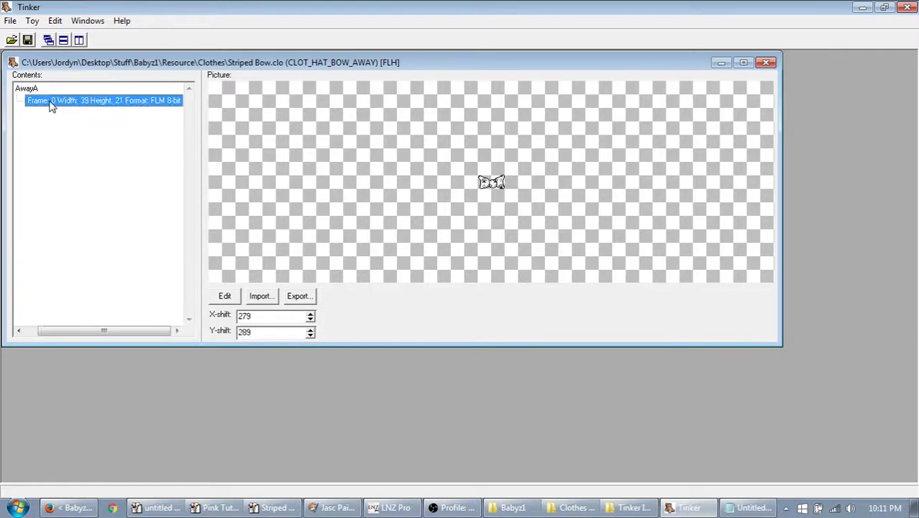
pyautogui.click(268, 297)
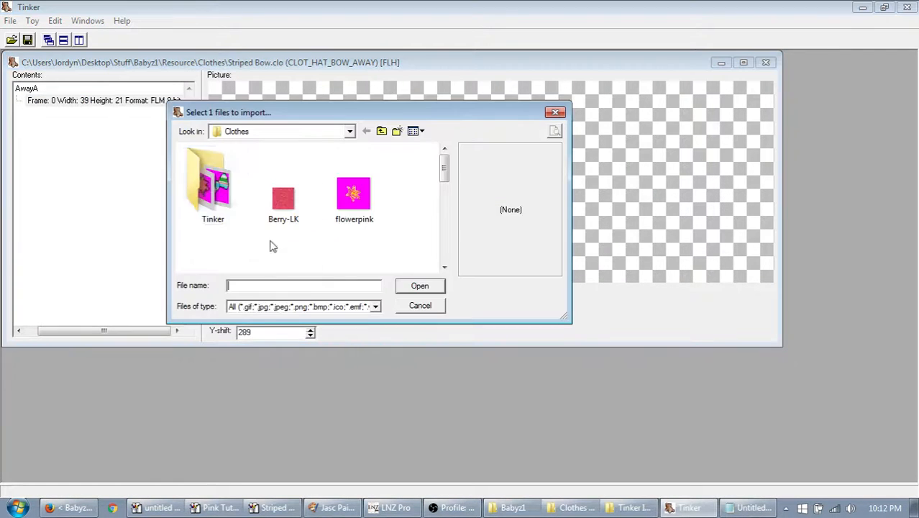
pyautogui.doubleClick(212, 180)
pyautogui.click(283, 195)
pyautogui.click(436, 291)
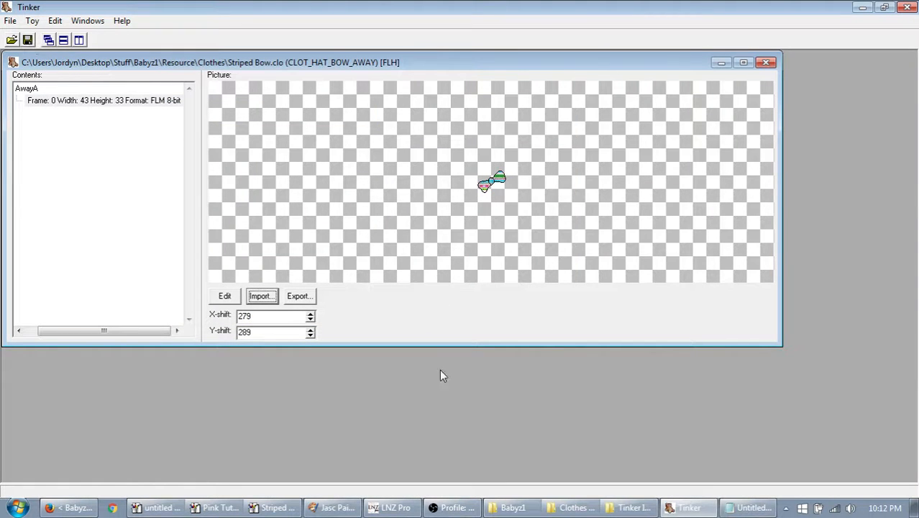
# Step: Launch Babyz from the Babyz1 folder, move the bathtub onto the changing table, check the bow on the shelf, and close the game
pyautogui.click(512, 508)
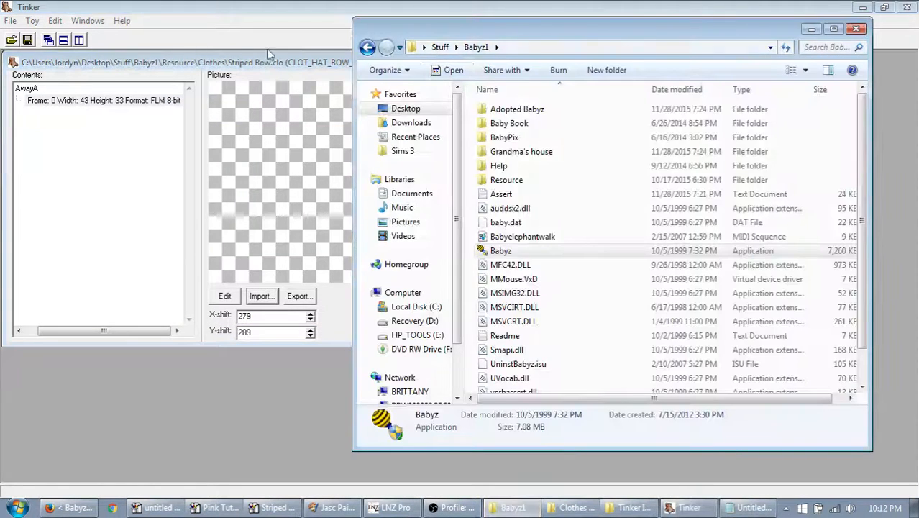
pyautogui.doubleClick(503, 250)
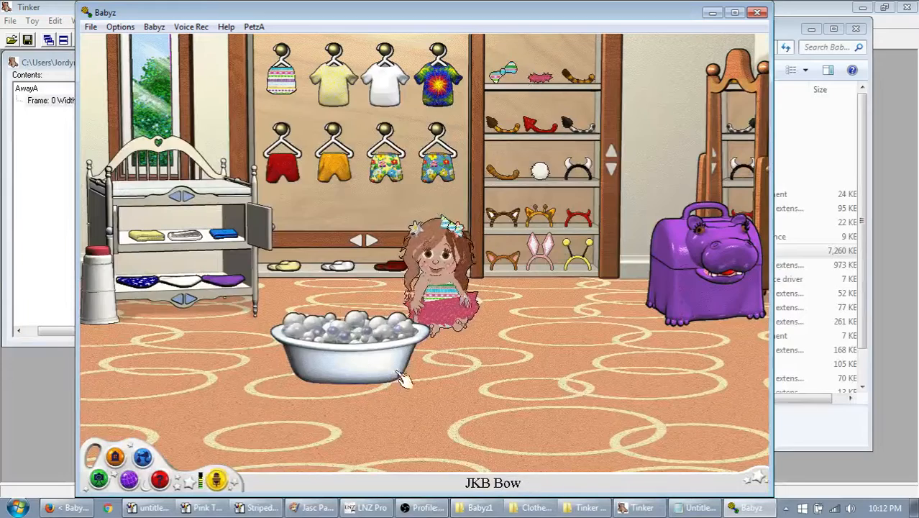
pyautogui.moveTo(397, 370); pyautogui.dragTo(219, 167)
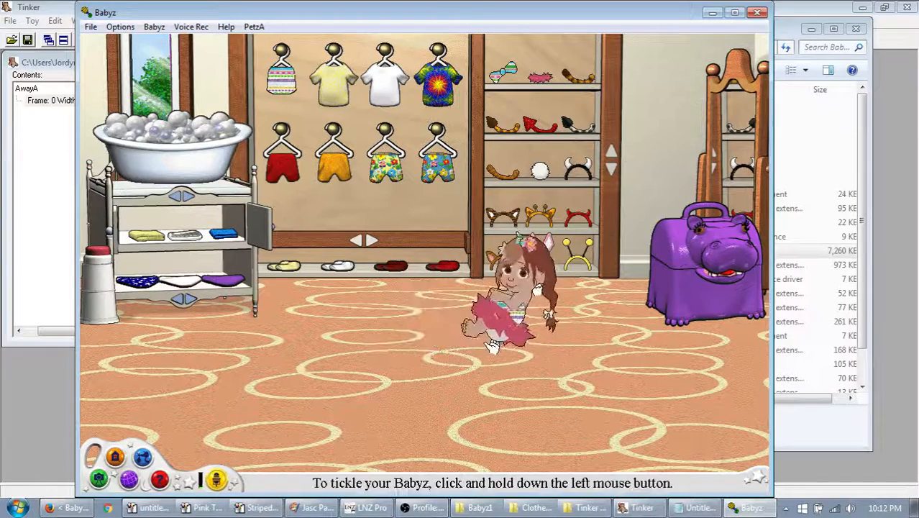
pyautogui.click(486, 329)
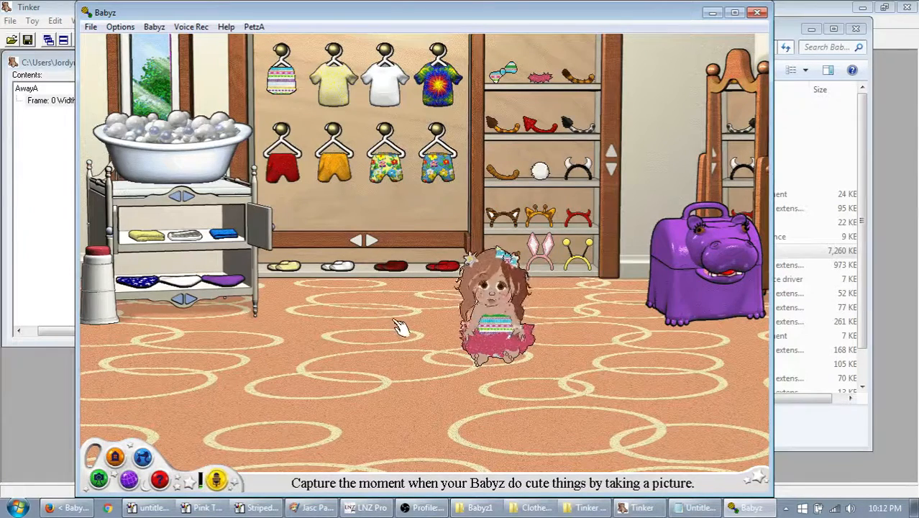
pyautogui.click(760, 14)
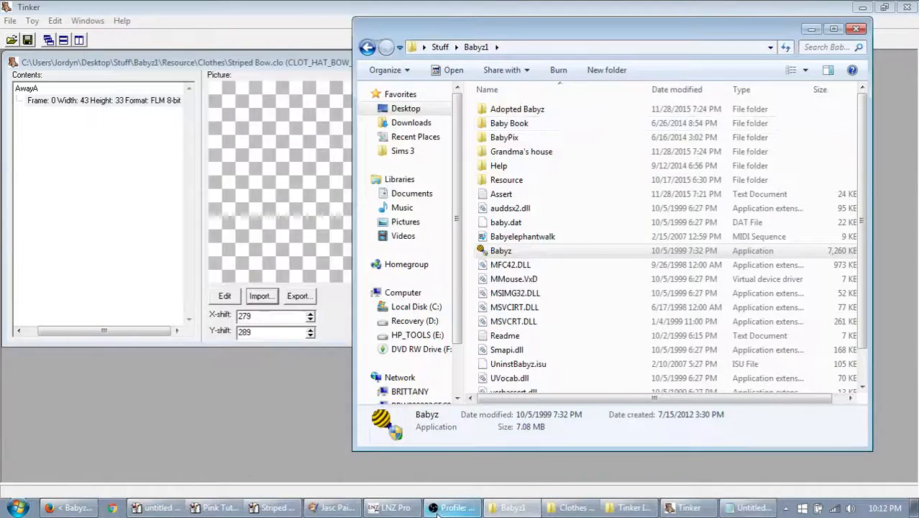